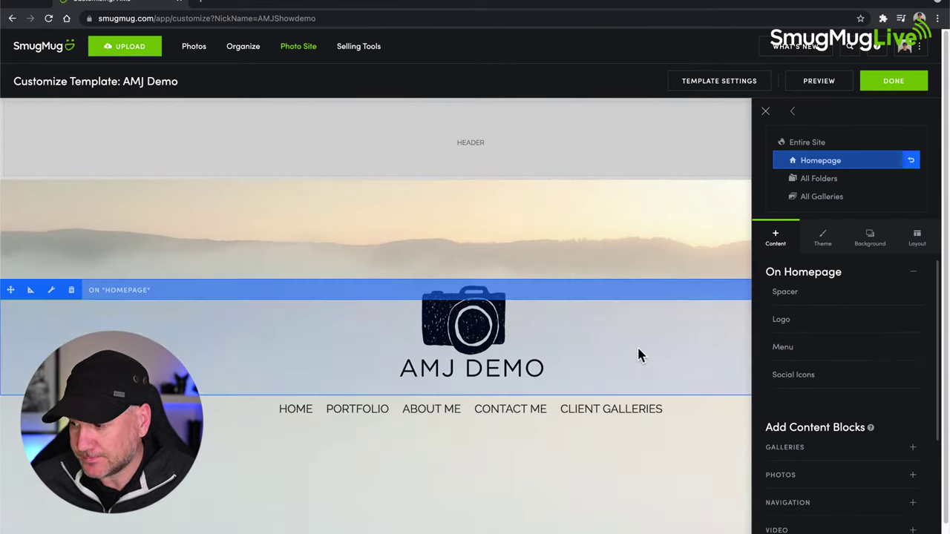
- Examine the Logo block's settings and close them without changing anything
scroll(636, 352, down, 1)
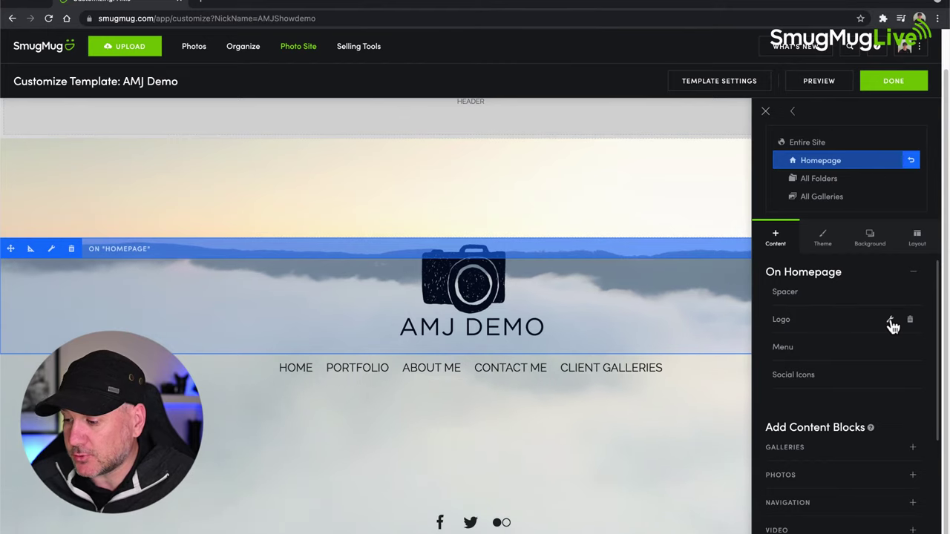
click(891, 321)
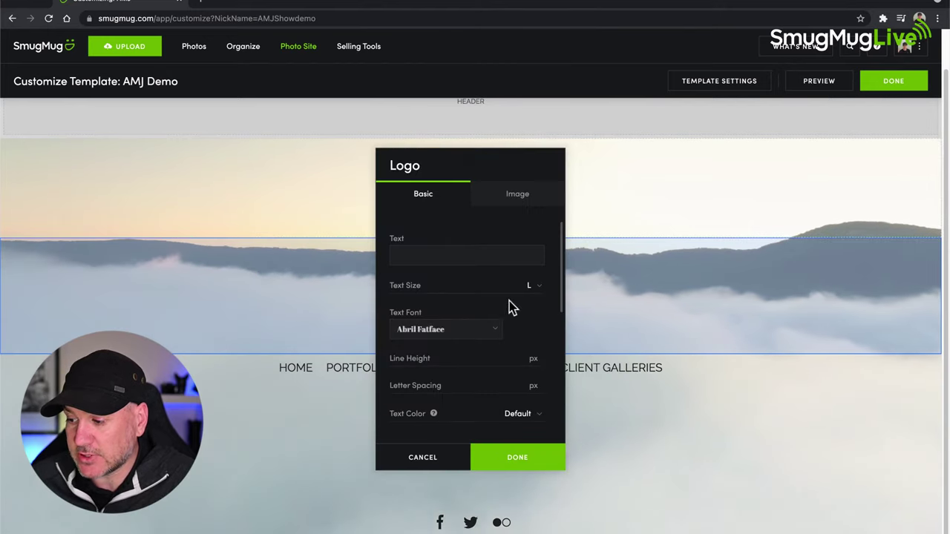
click(423, 458)
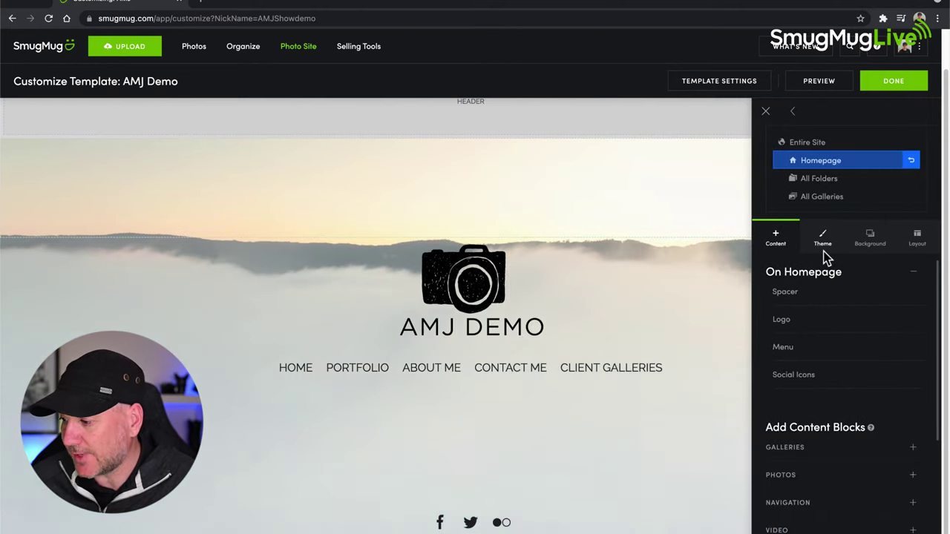
- Add a Galleries content block to the homepage between the logo and the menu
scroll(820, 276, down, 4)
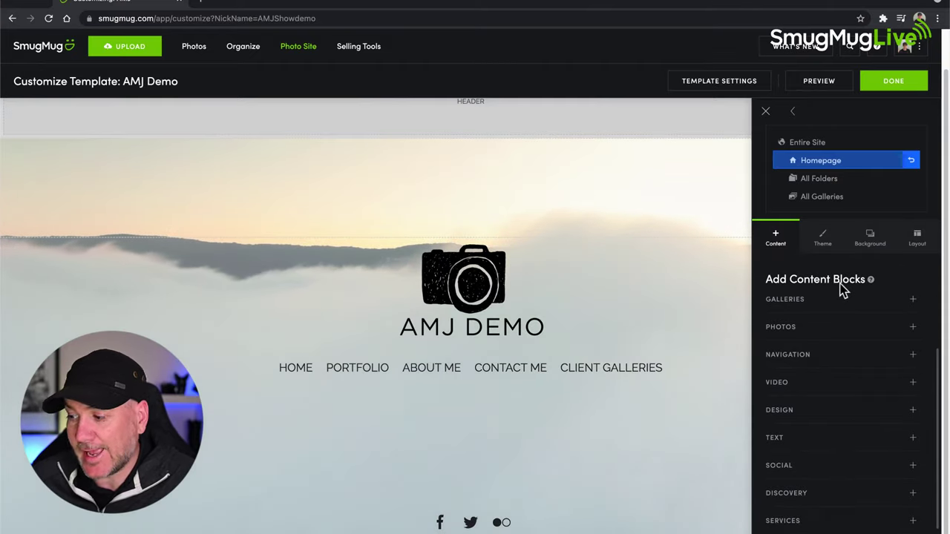
scroll(819, 297, down, 1)
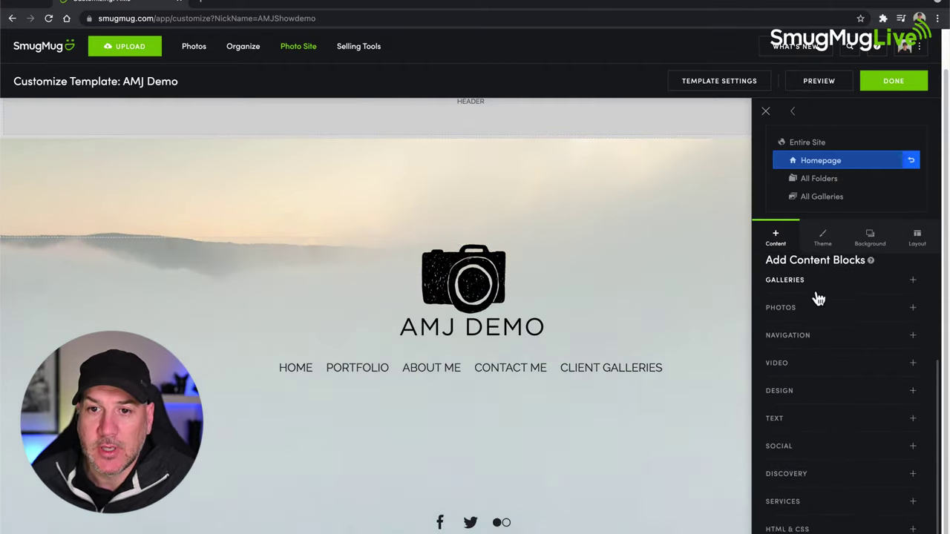
scroll(818, 298, up, 1)
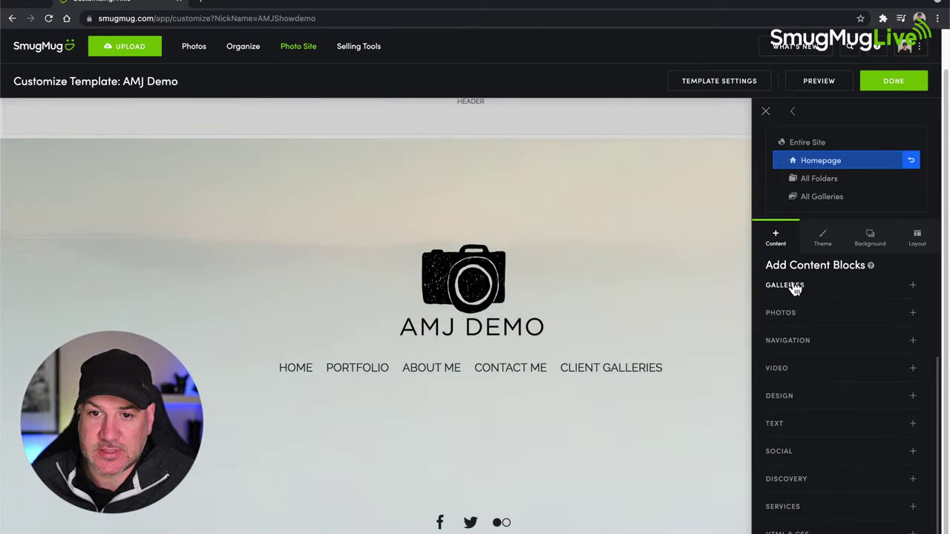
scroll(796, 466, up, 2)
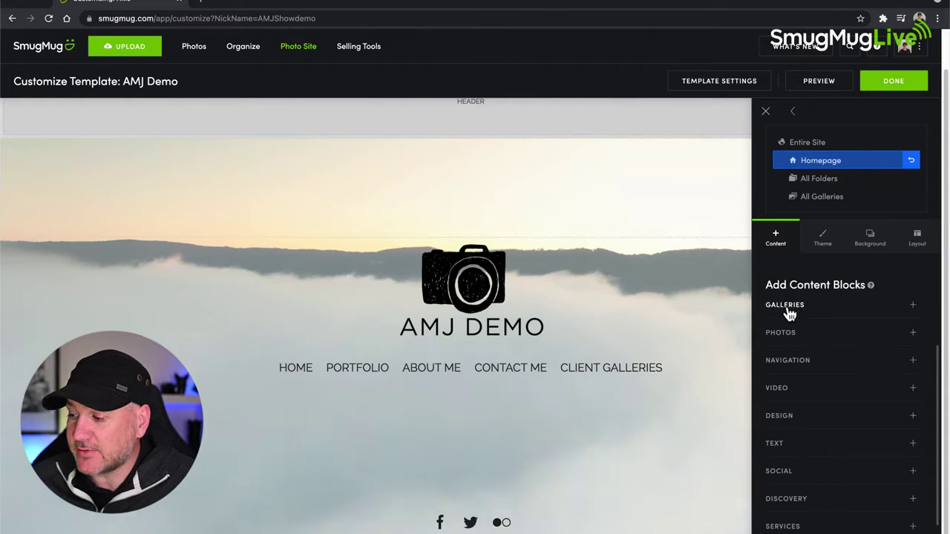
click(914, 306)
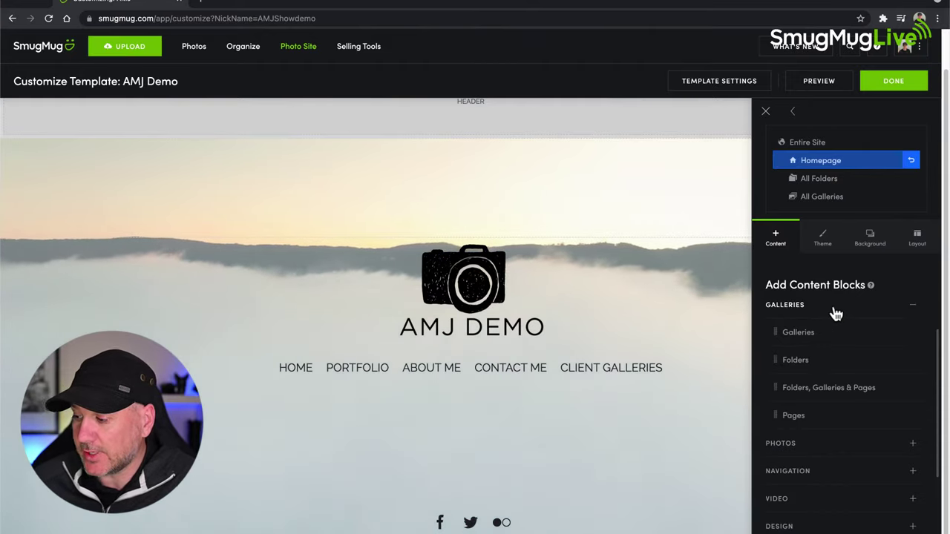
scroll(837, 314, down, 1)
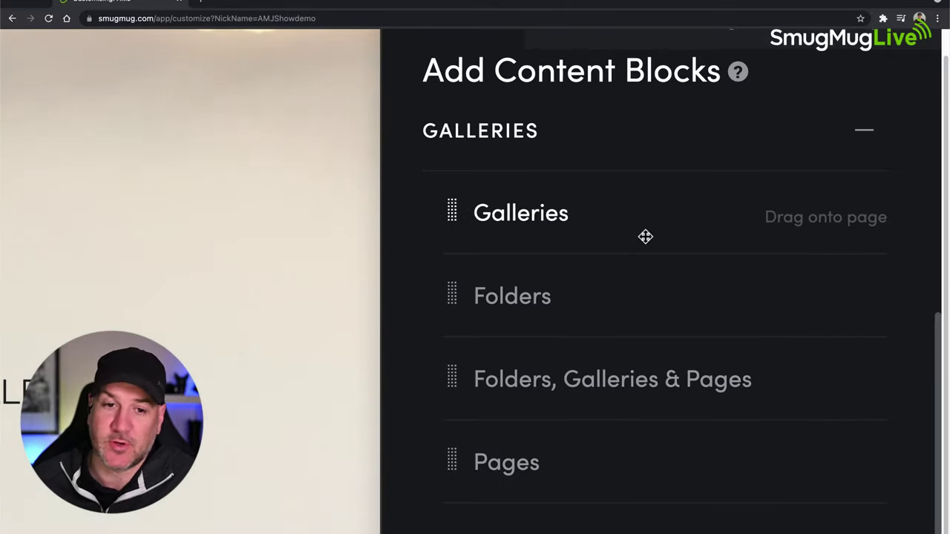
key(super+0)
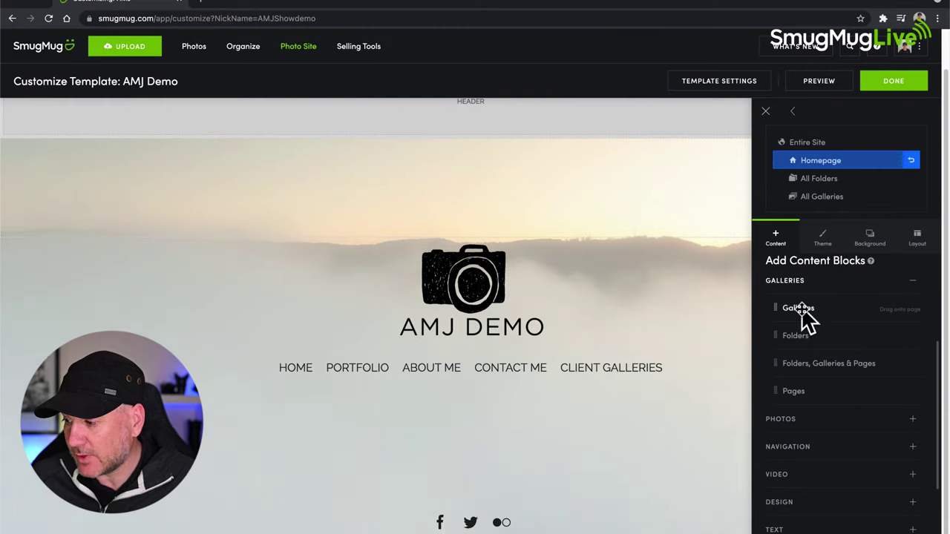
scroll(805, 310, down, 1)
drag(797, 307, 477, 329)
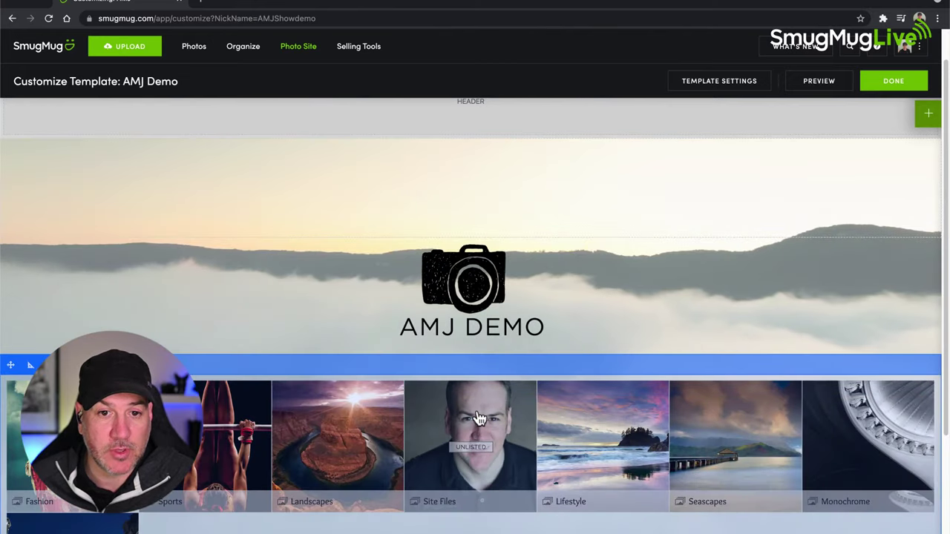
- Try sourcing the Galleries block from Galleries I Choose with Landscapes, Lifestyle and London Cityscapes, and discard the settings
scroll(478, 420, down, 5)
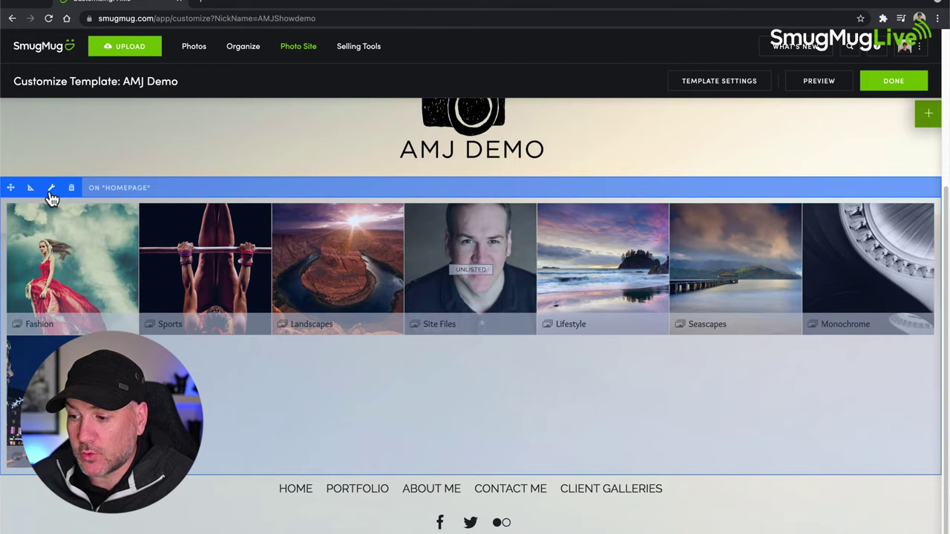
click(51, 189)
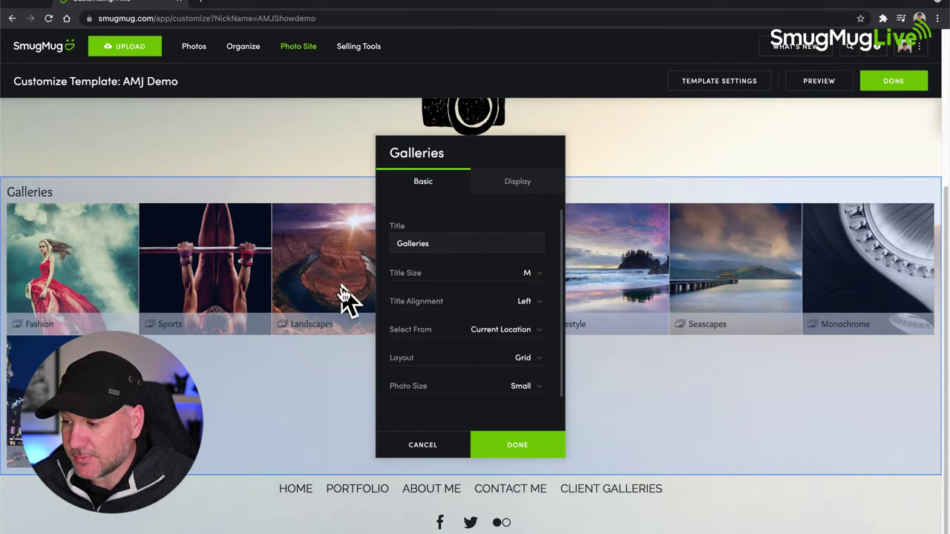
click(503, 331)
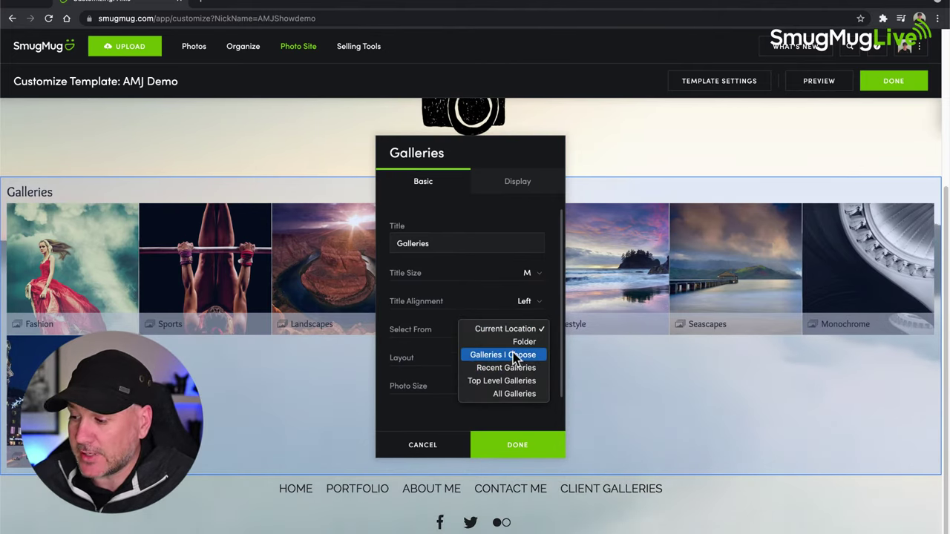
click(503, 357)
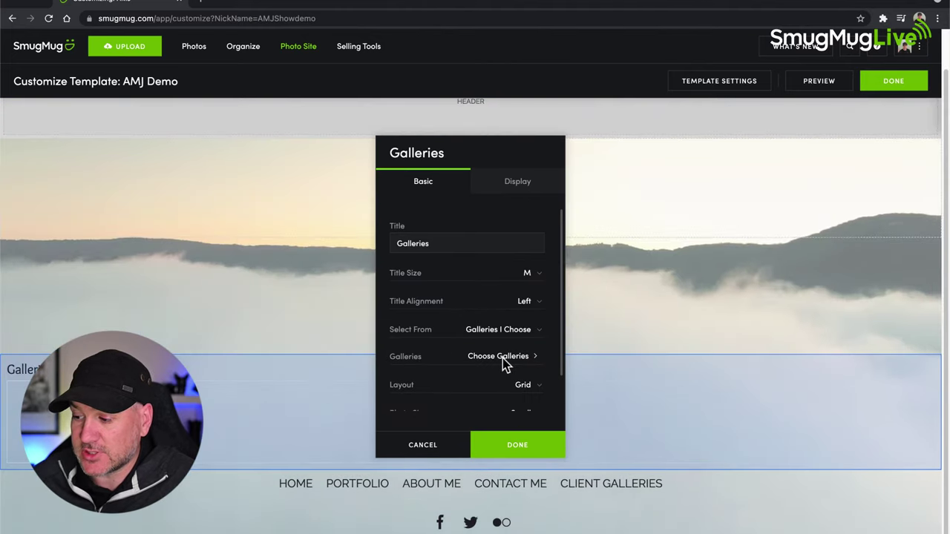
click(502, 359)
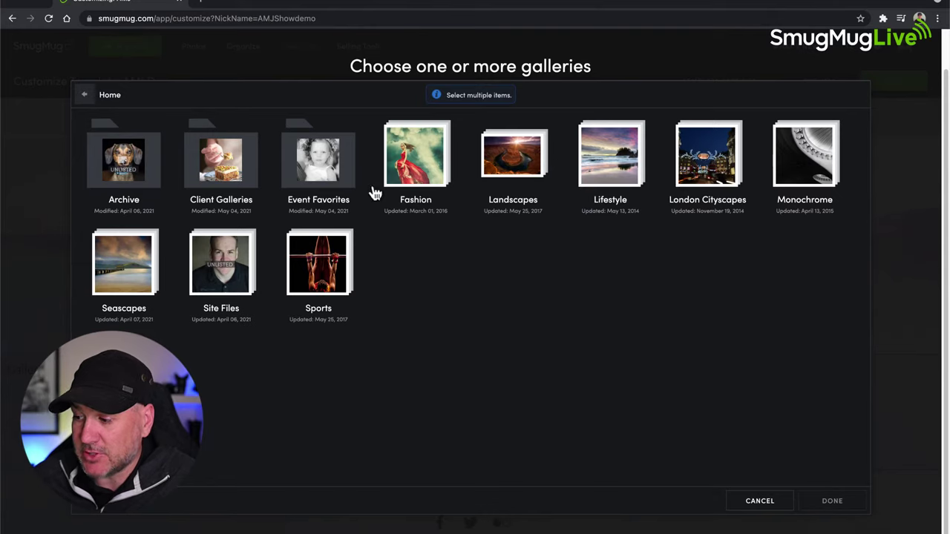
click(511, 173)
click(585, 171)
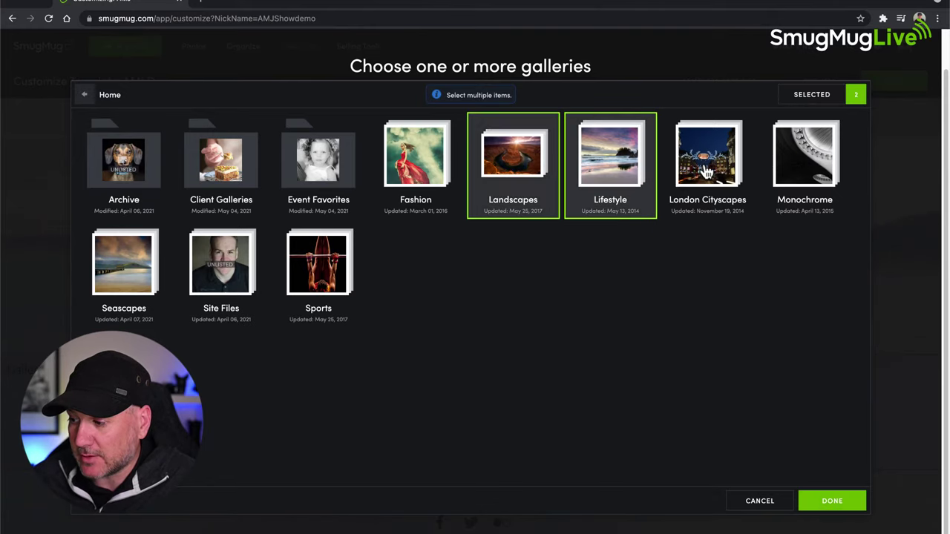
click(709, 173)
click(830, 503)
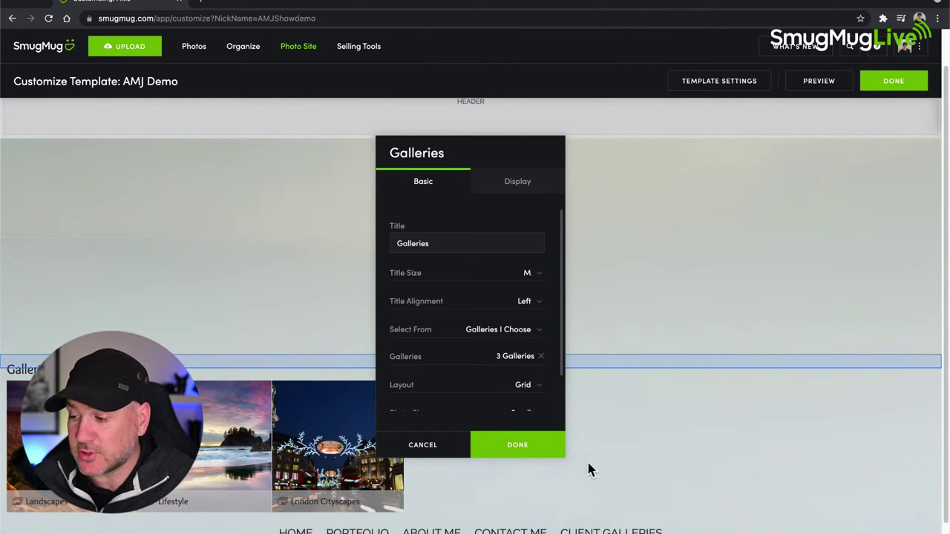
click(449, 440)
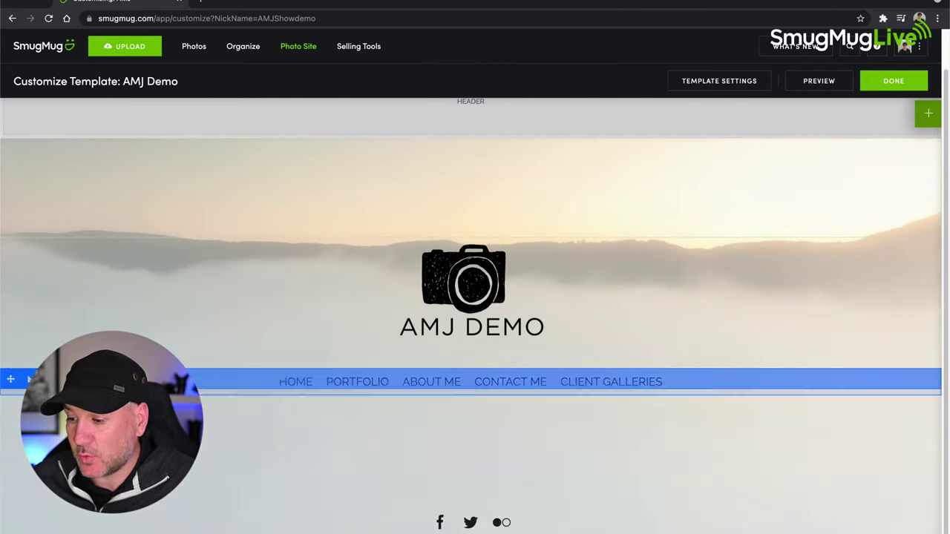
- Remove the Menu block and the Galleries block from the homepage
click(49, 379)
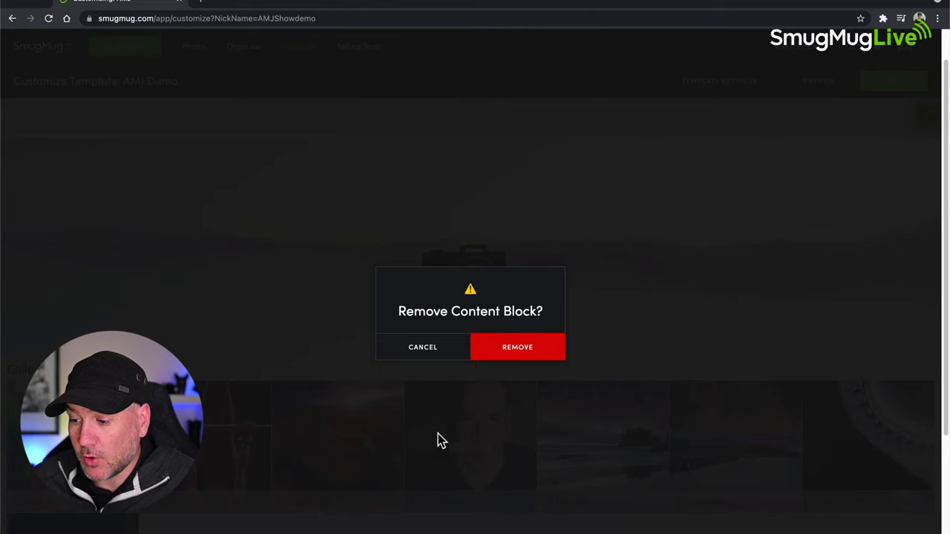
click(517, 359)
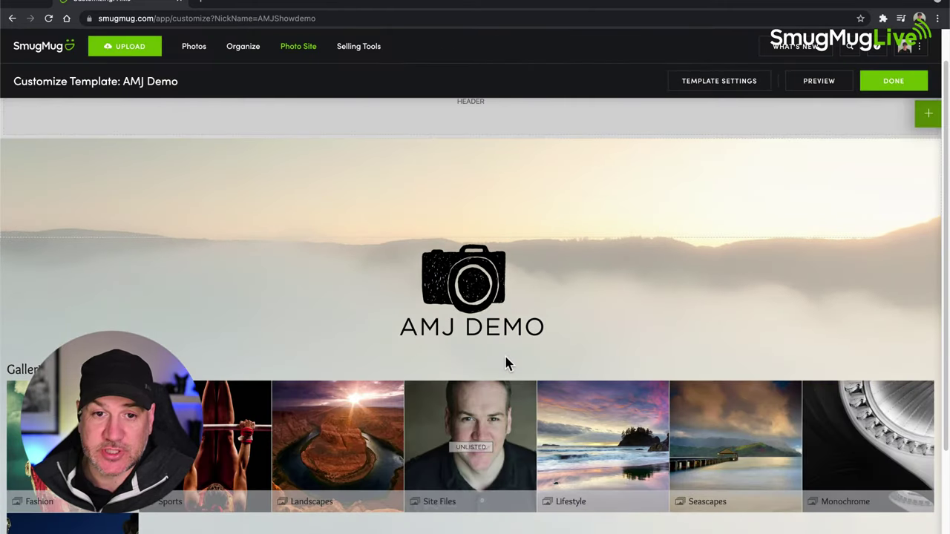
scroll(483, 349, down, 2)
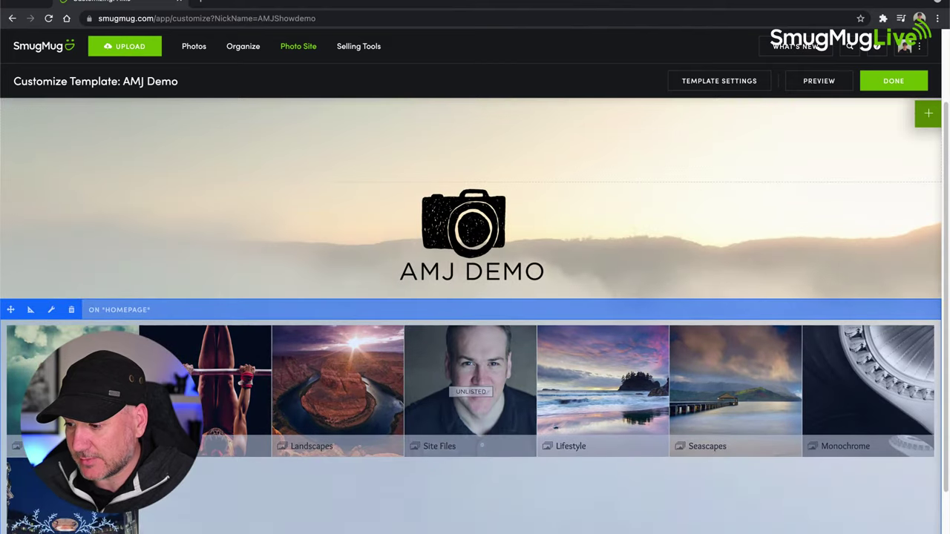
click(71, 310)
click(501, 349)
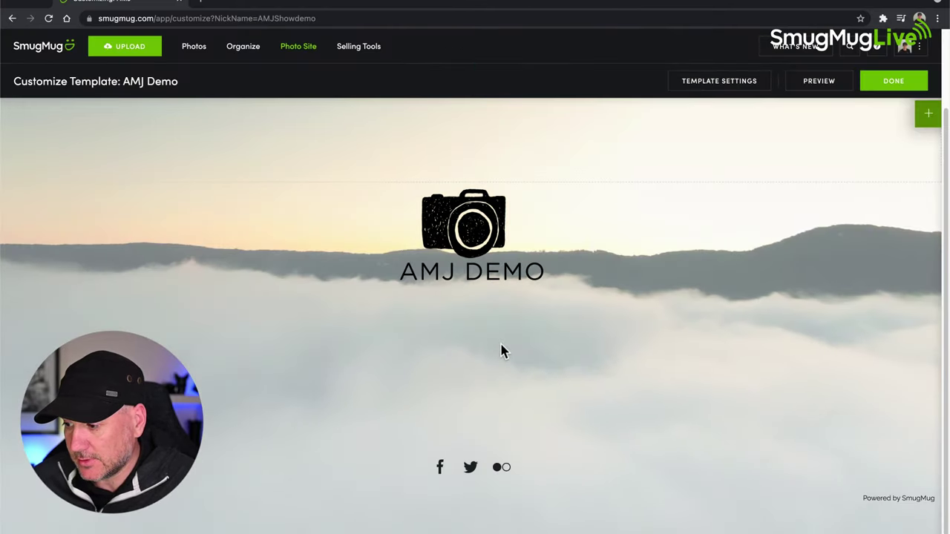
- Add a Folders content block to the homepage below the AMJ Demo logo
scroll(501, 353, up, 3)
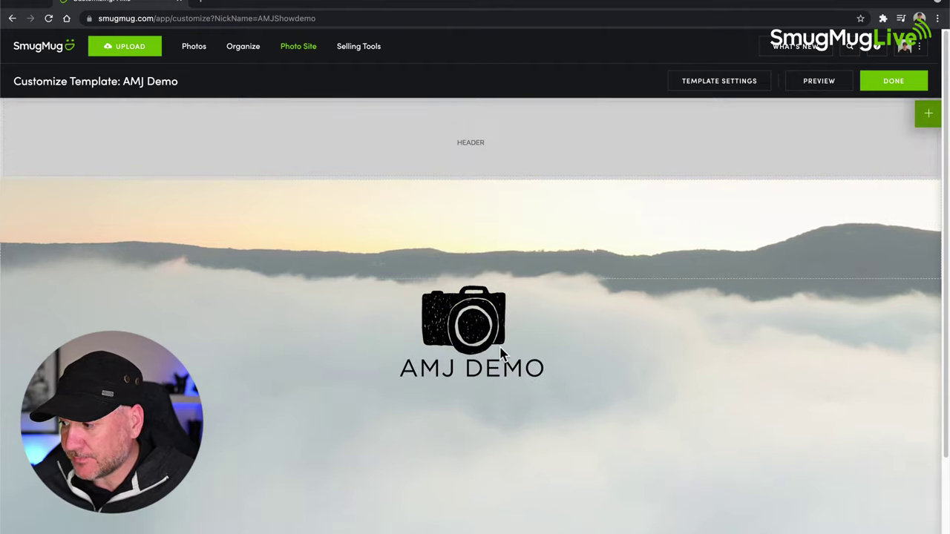
scroll(445, 430, down, 1)
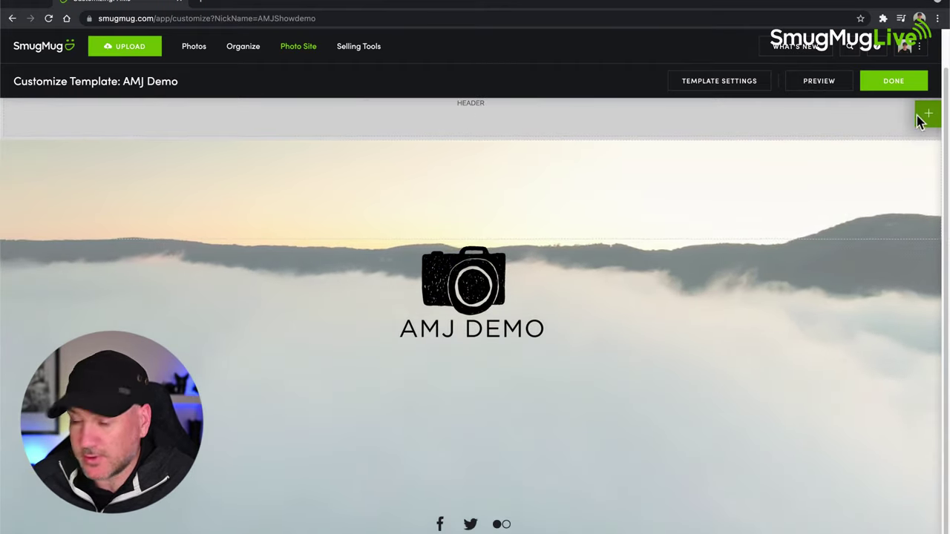
click(919, 119)
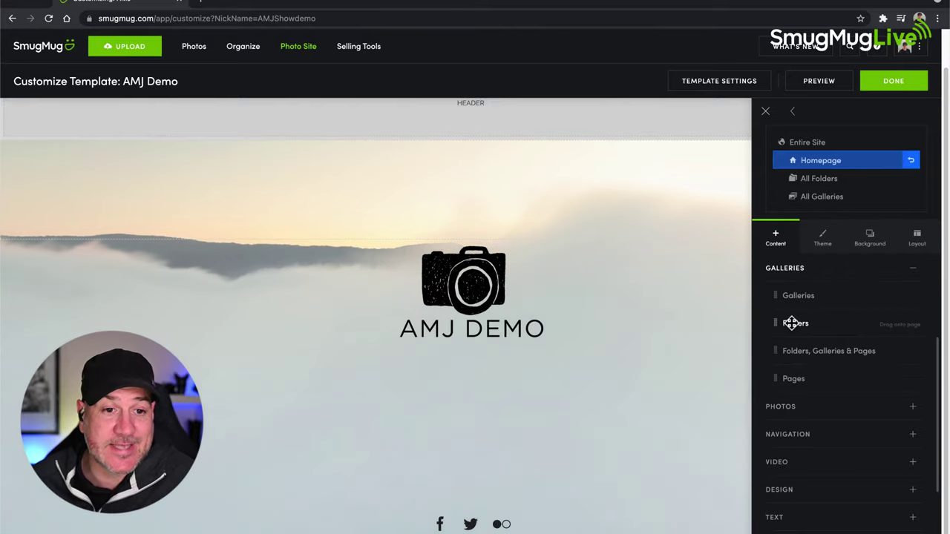
drag(789, 323, 483, 364)
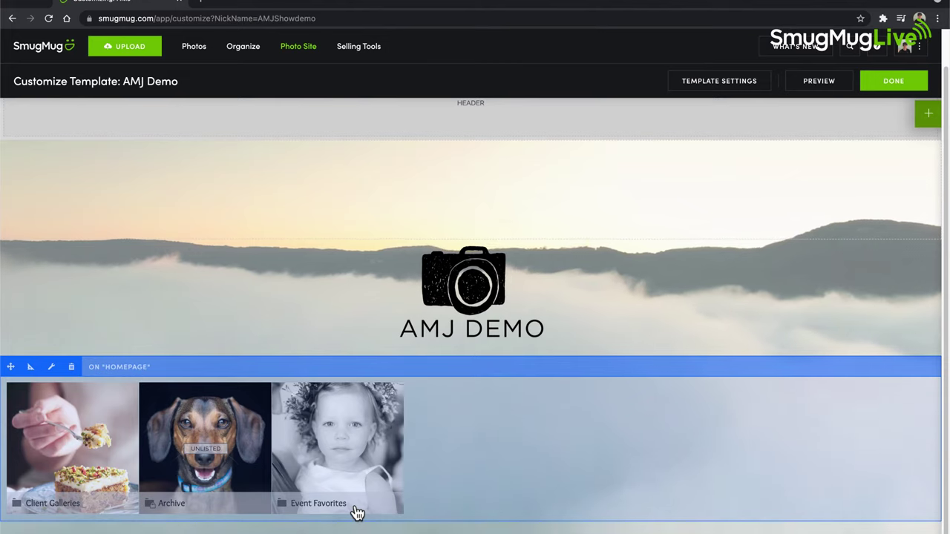
- Set the Folders block's layout to Collage Landscape and its photo size to Large
click(54, 365)
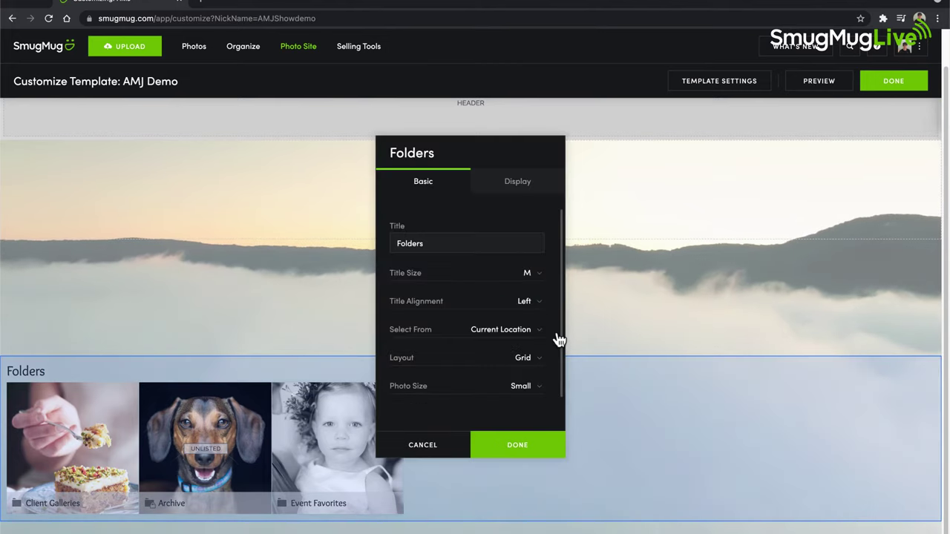
click(523, 358)
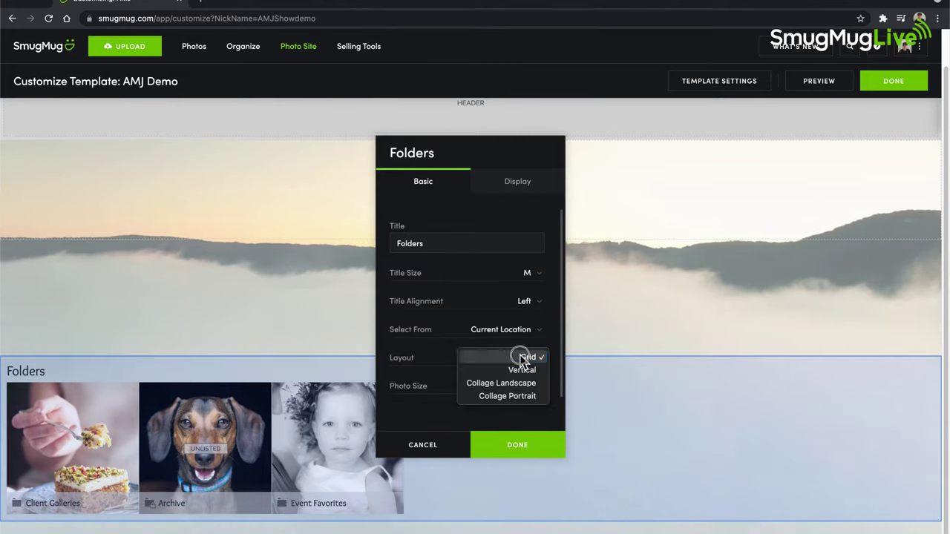
click(524, 383)
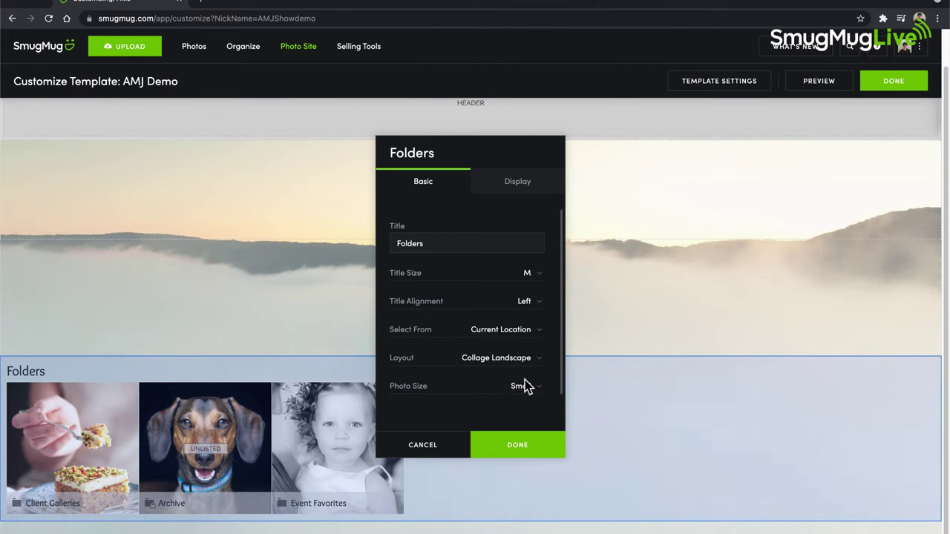
click(527, 385)
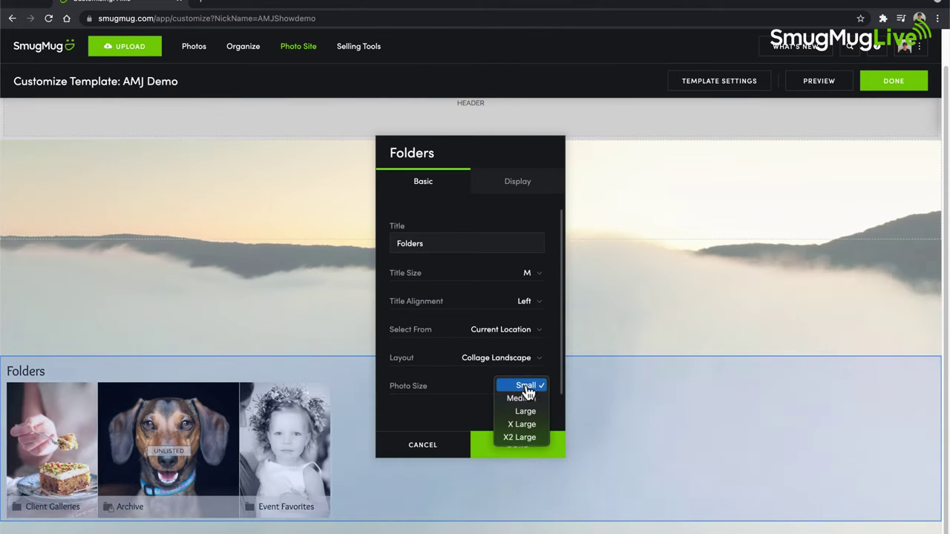
click(529, 413)
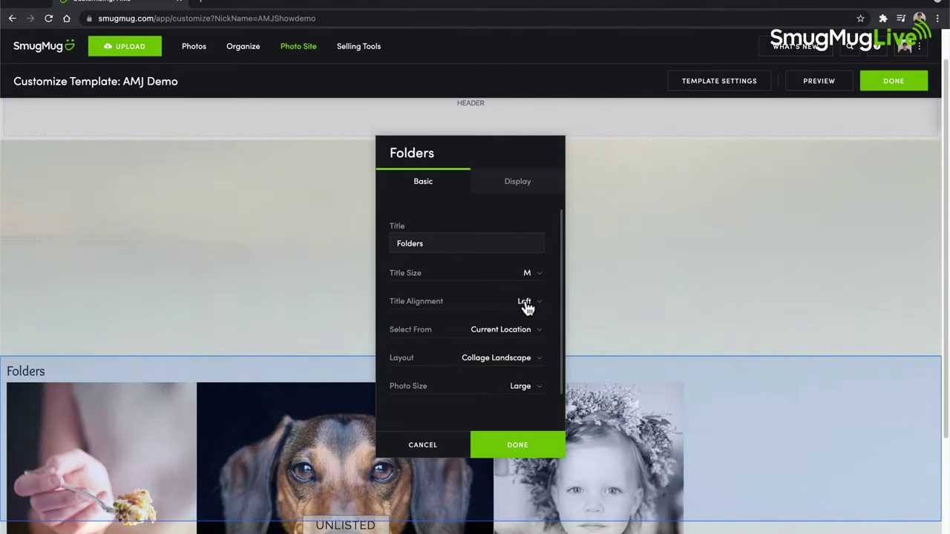
- Try sourcing the Folders block from Folders I Choose, and discard the block's settings
click(517, 338)
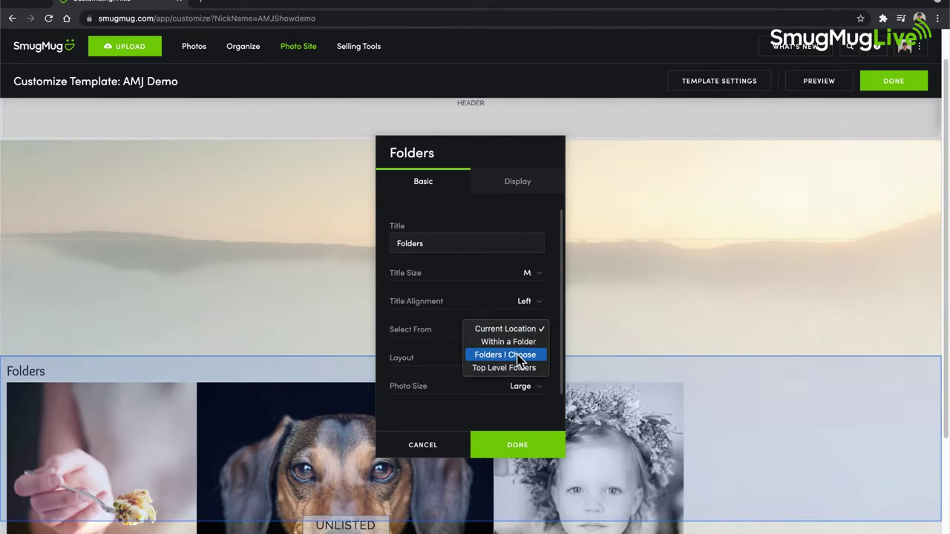
click(521, 357)
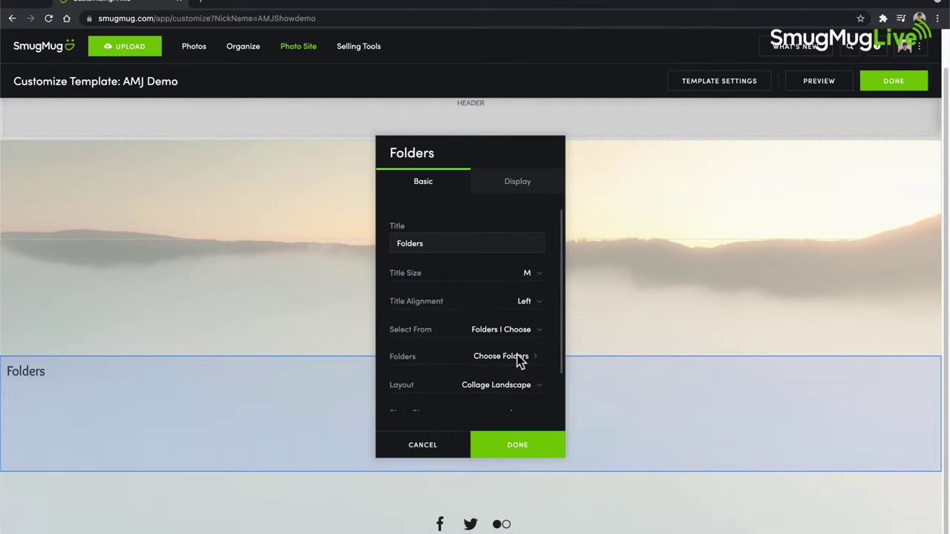
click(517, 357)
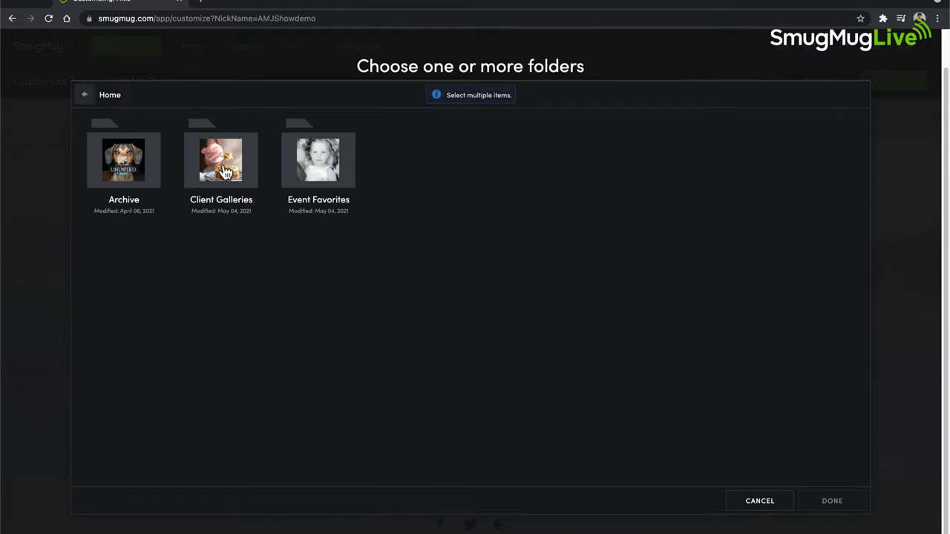
click(759, 502)
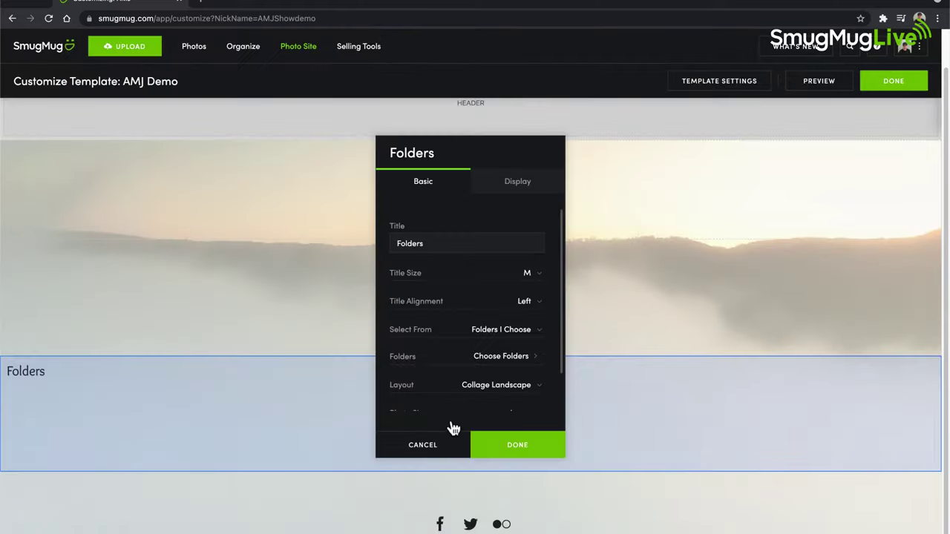
click(423, 446)
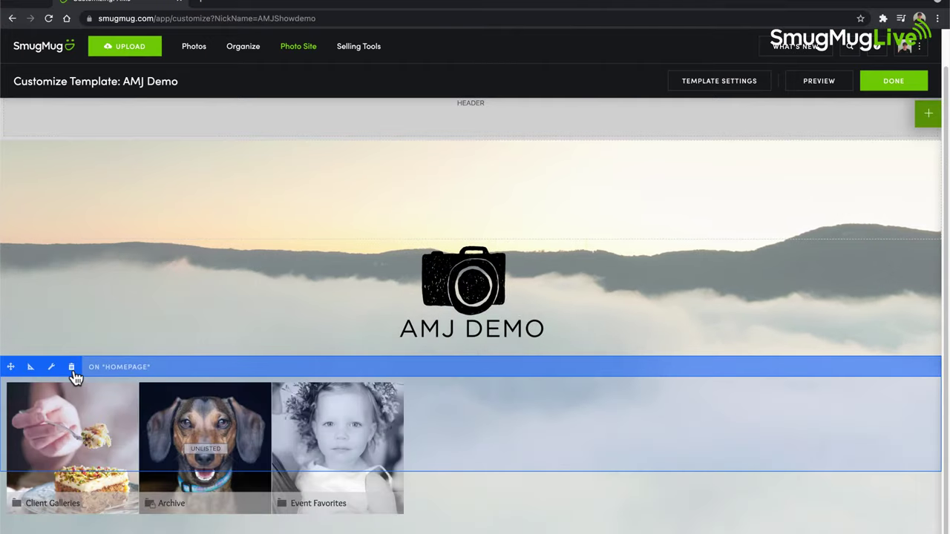
- Remove the Folders block from the homepage
click(71, 366)
click(517, 355)
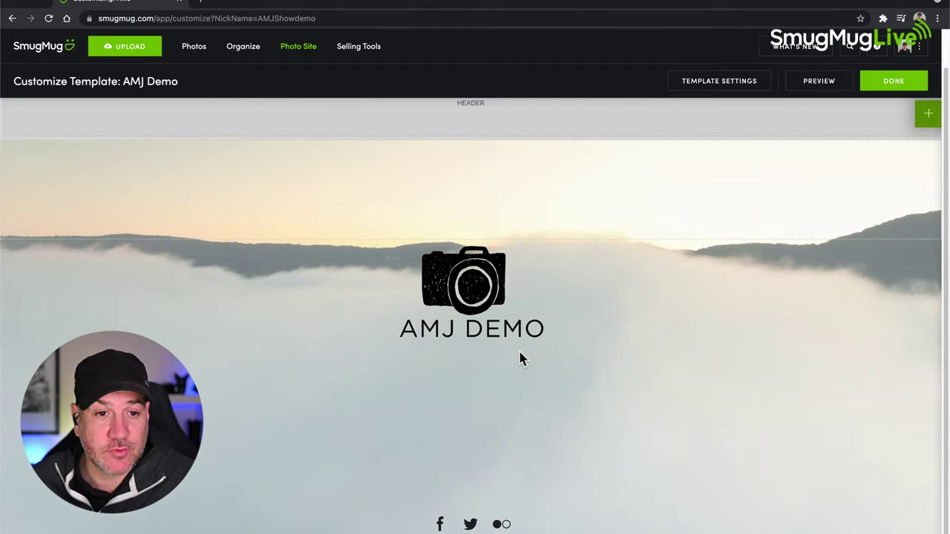
- Add a Folders, Galleries & Pages content block below the AMJ Demo logo and review the items it displays
click(927, 116)
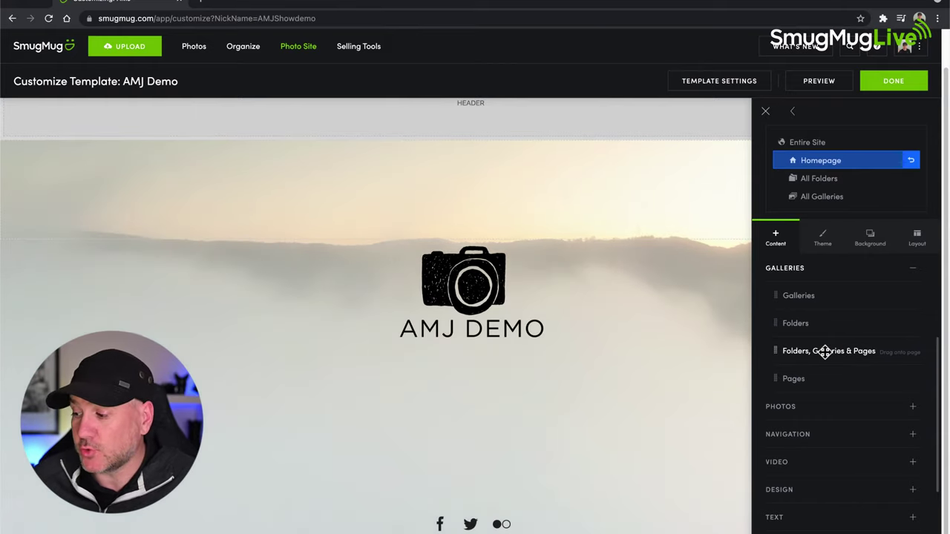
drag(823, 352, 454, 347)
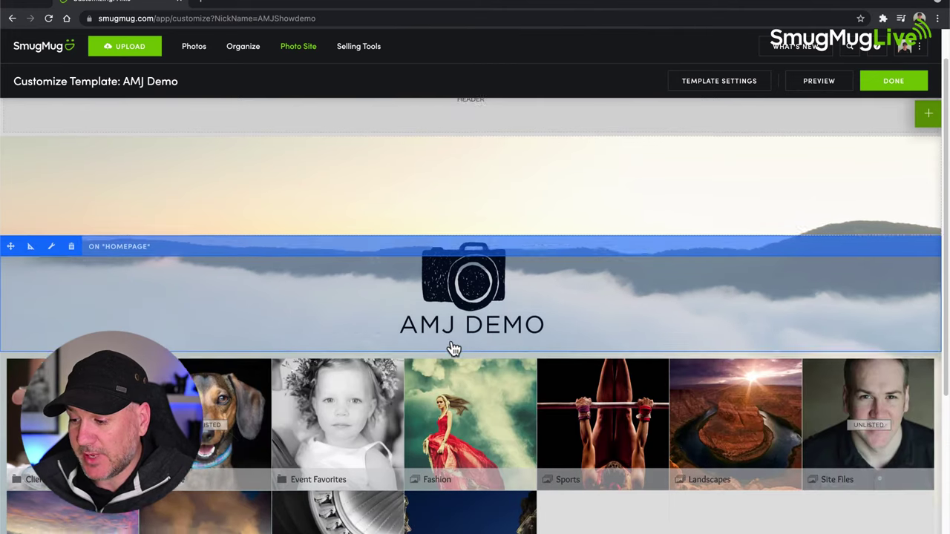
scroll(454, 348, down, 4)
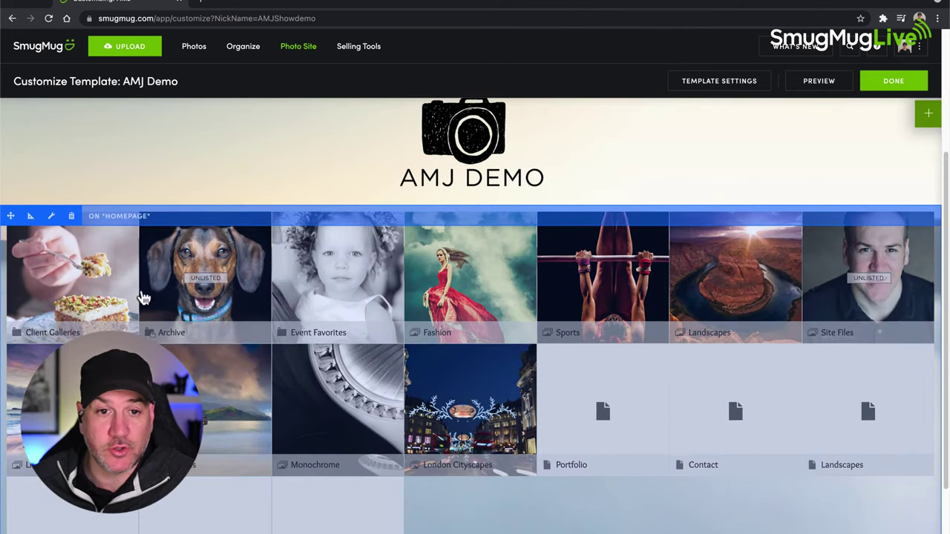
scroll(268, 300, down, 3)
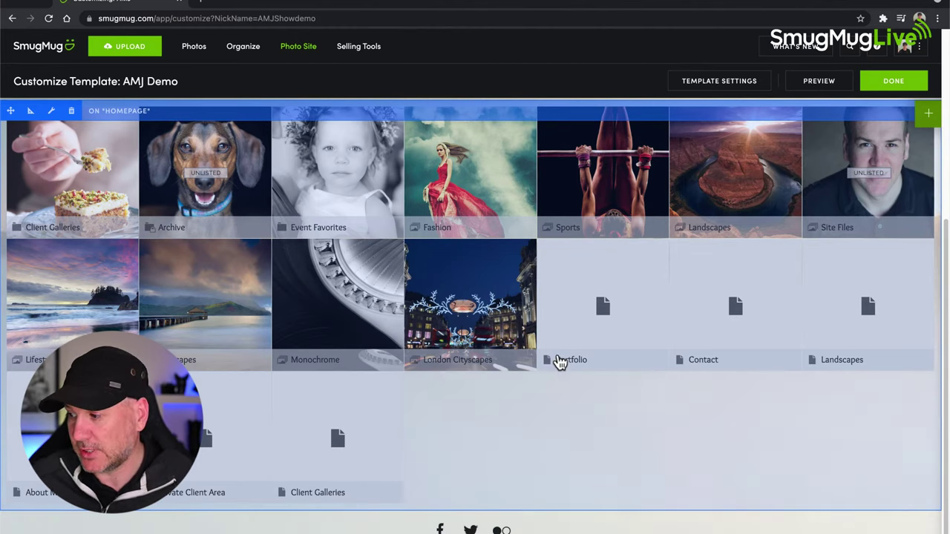
scroll(560, 362, up, 3)
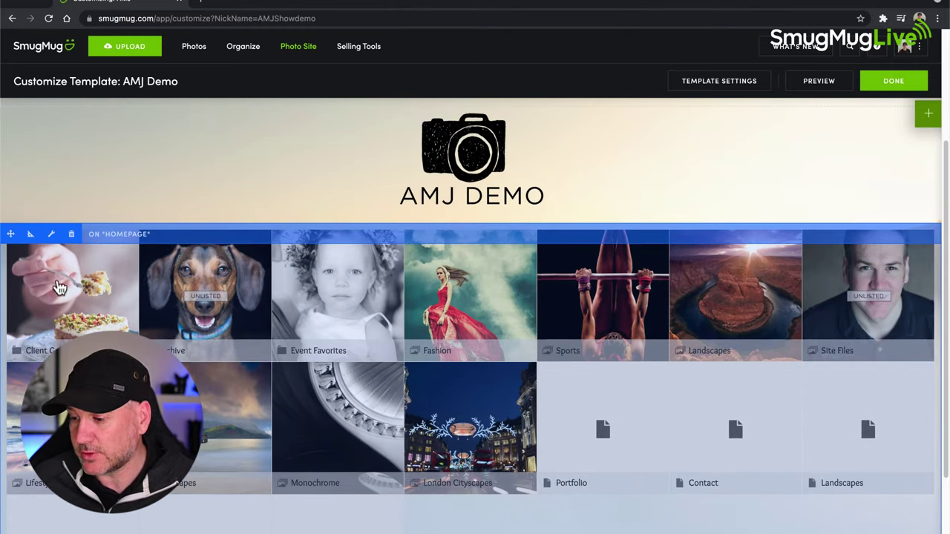
- Remove the Folders, Galleries & Pages block from the homepage
click(71, 235)
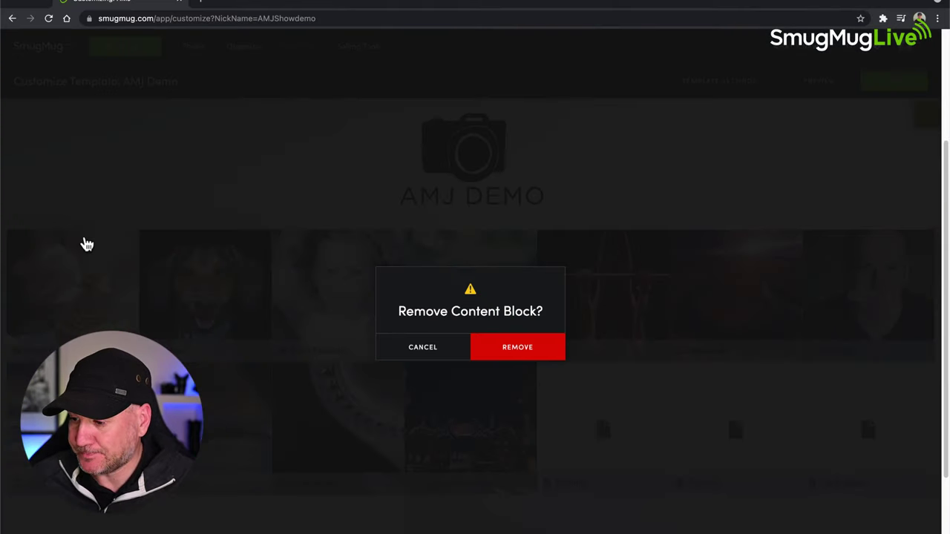
click(540, 347)
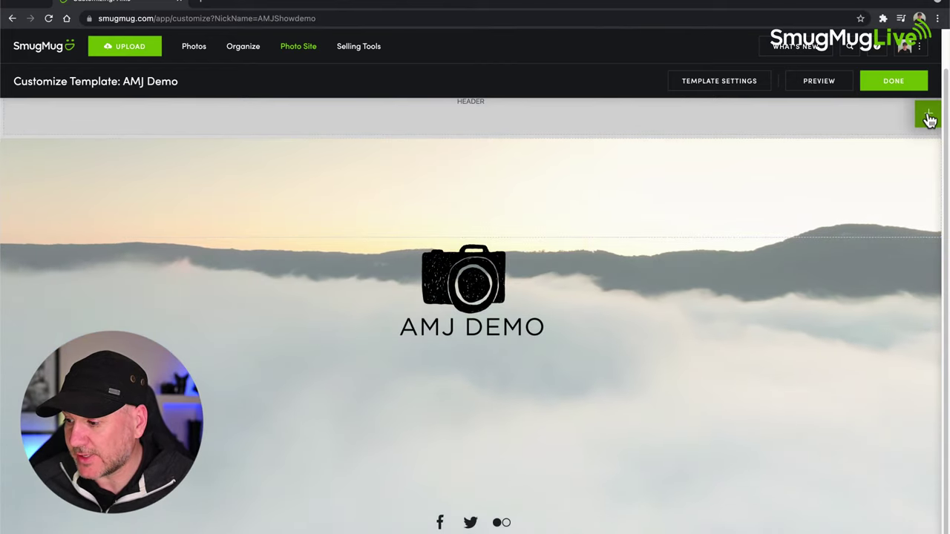
- Add a Menu content block from the Navigation group to the homepage below the AMJ Demo logo
click(928, 116)
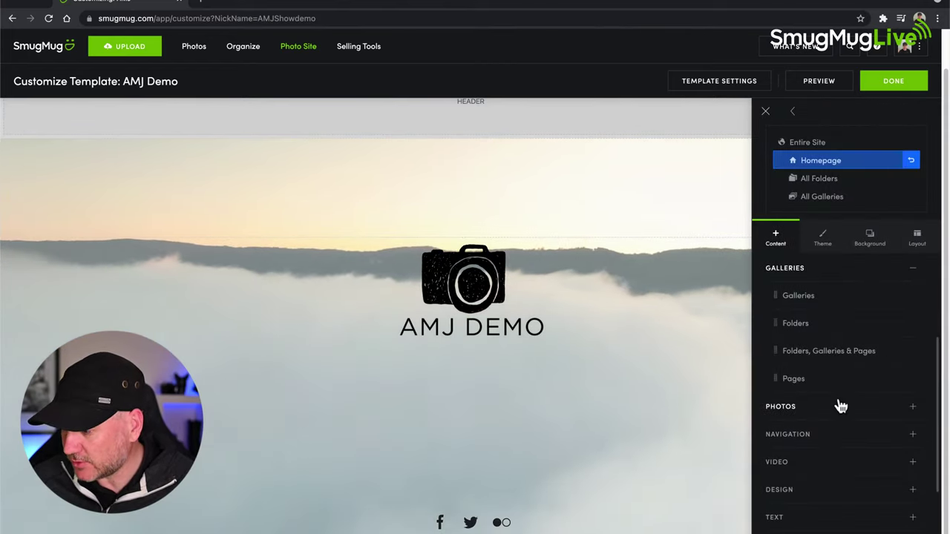
scroll(835, 404, down, 1)
click(806, 408)
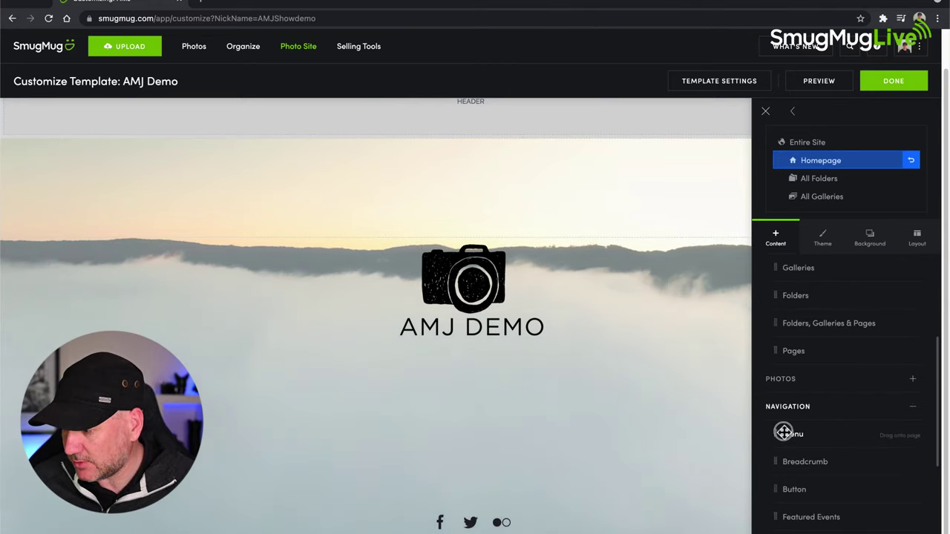
drag(785, 430, 453, 337)
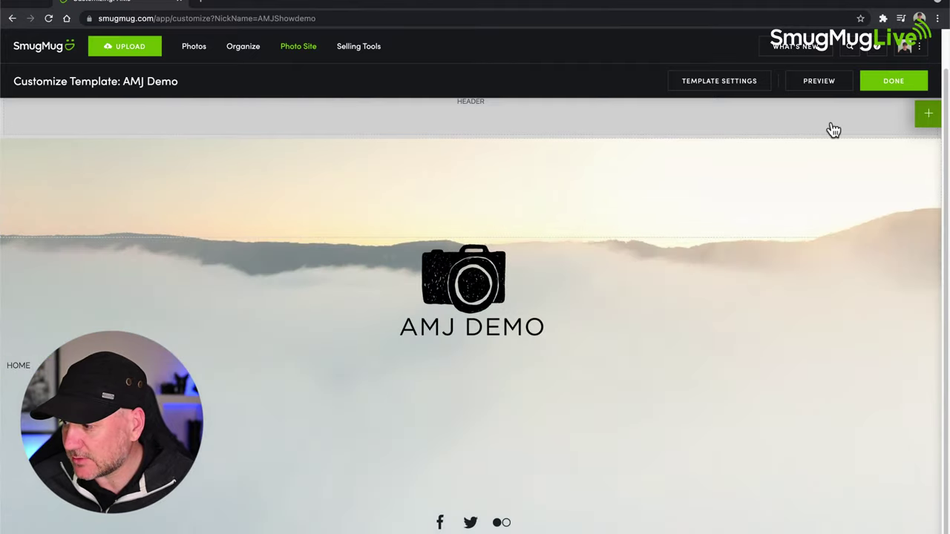
- Save the homepage changes for later and reopen the site for customizing
click(901, 84)
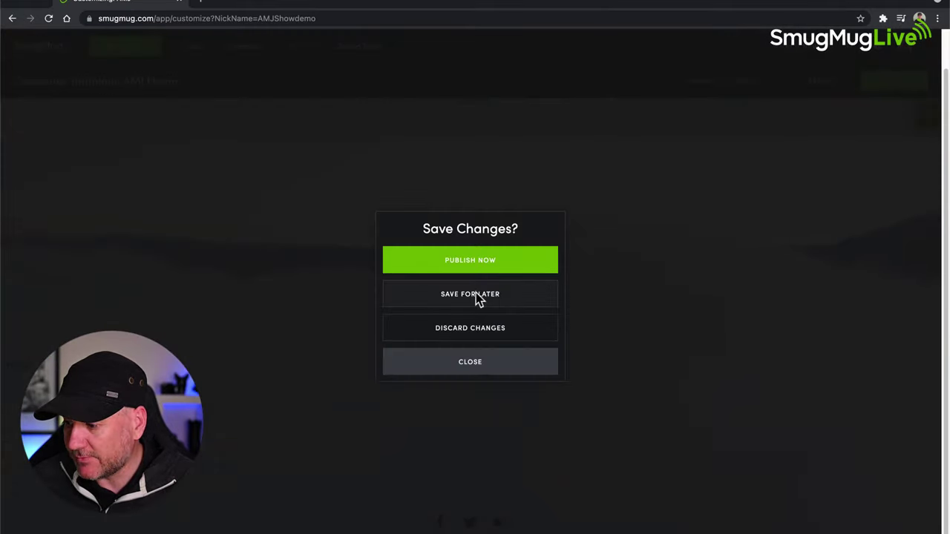
click(476, 294)
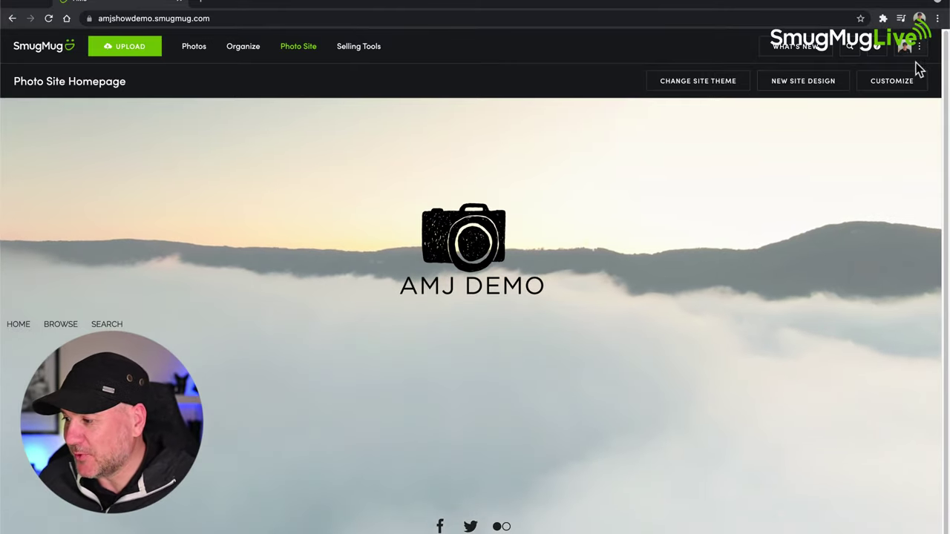
click(906, 83)
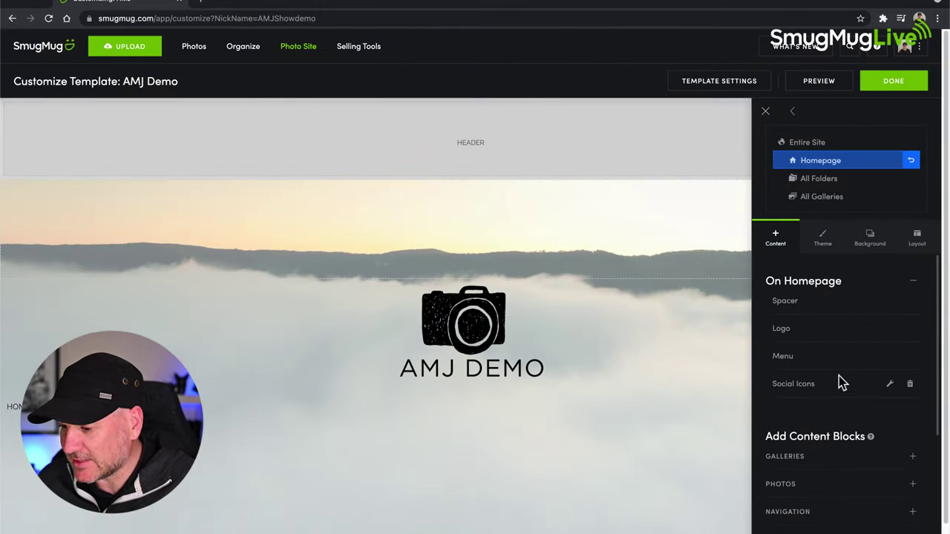
- Examine the available Photos content blocks and the homepage's revert options without reverting anything
scroll(821, 420, down, 2)
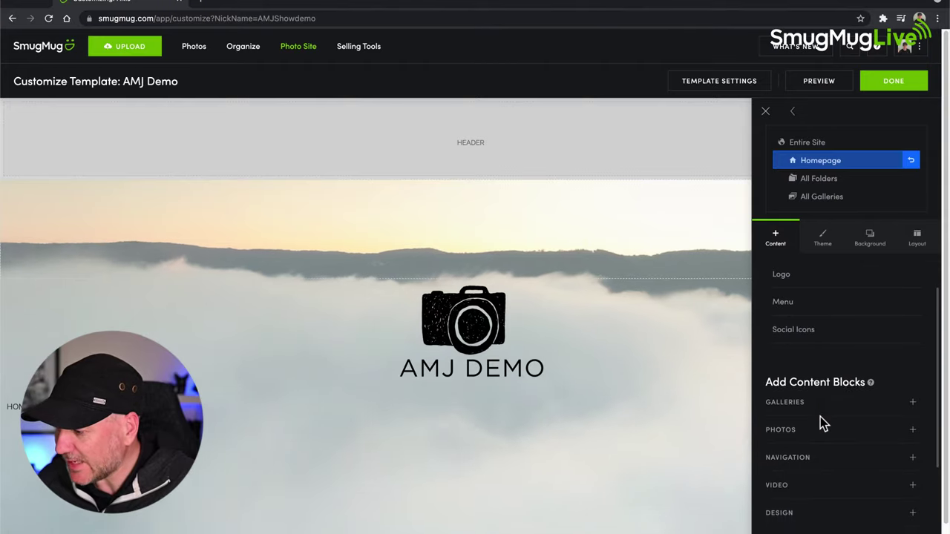
scroll(820, 416, down, 1)
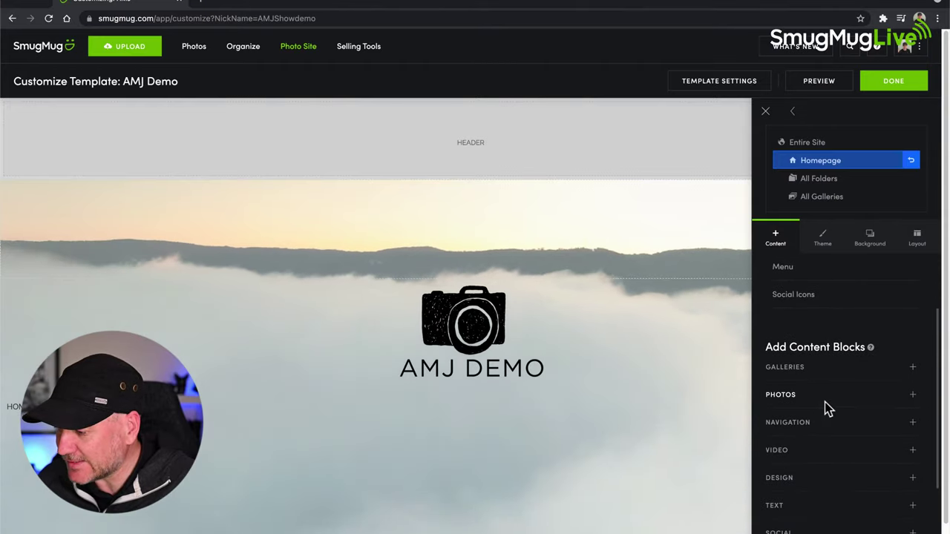
click(912, 397)
scroll(838, 342, down, 2)
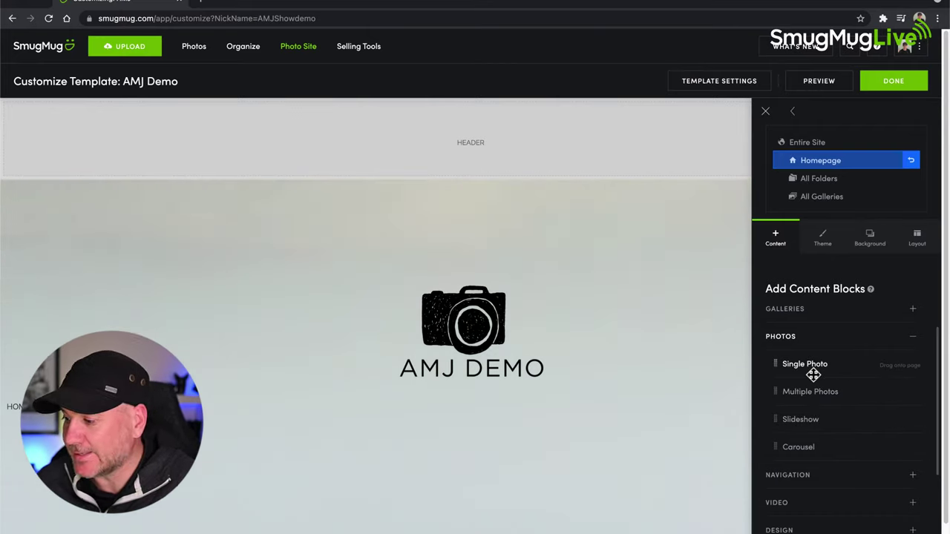
scroll(816, 338, down, 1)
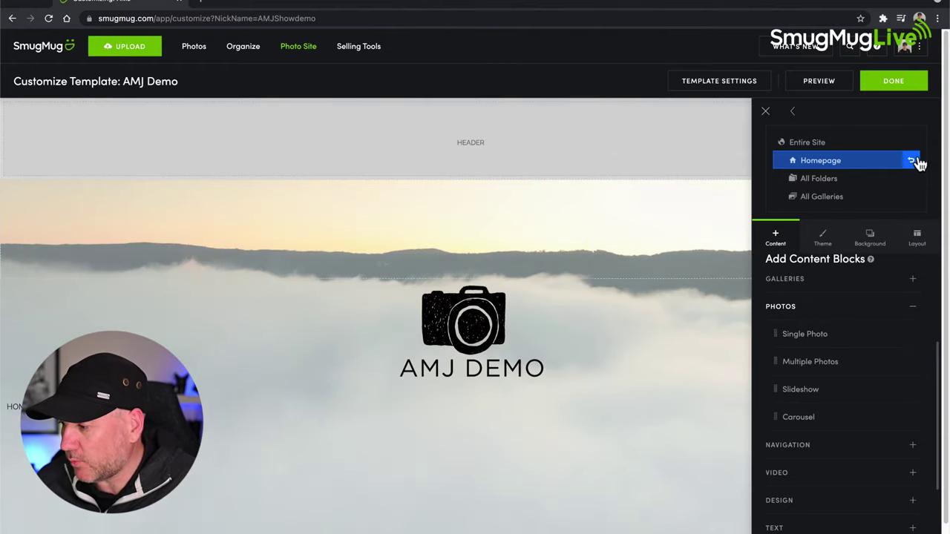
click(912, 161)
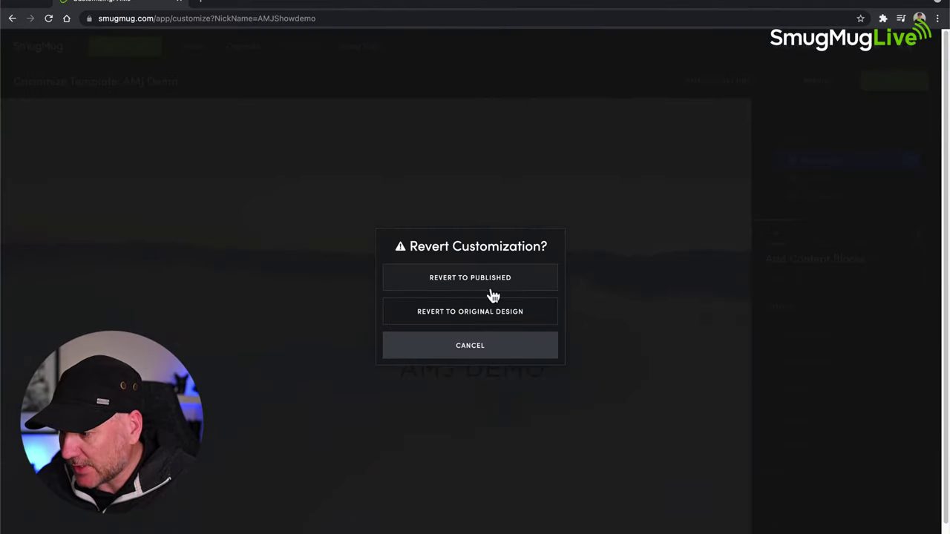
click(479, 350)
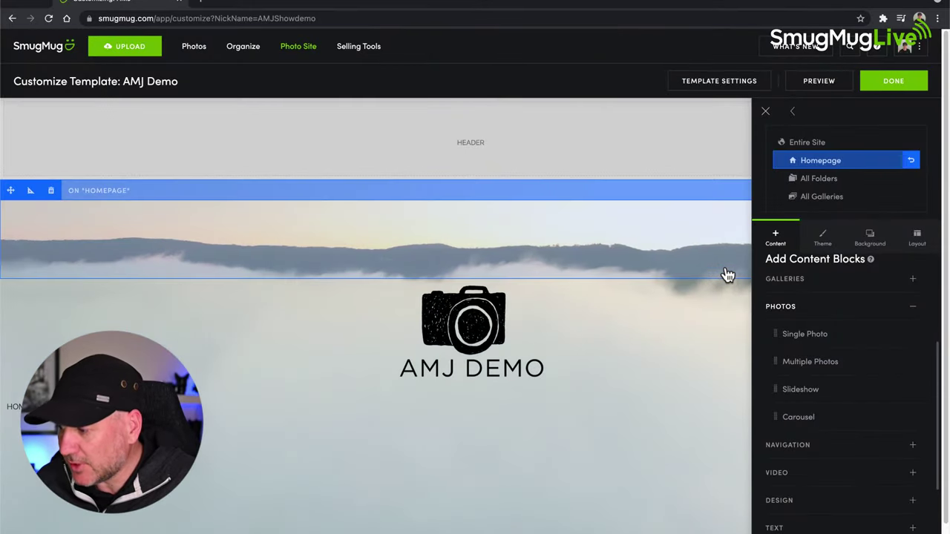
- Inspect the homepage Menu block's basic settings and its links, and leave without saving
scroll(727, 273, down, 1)
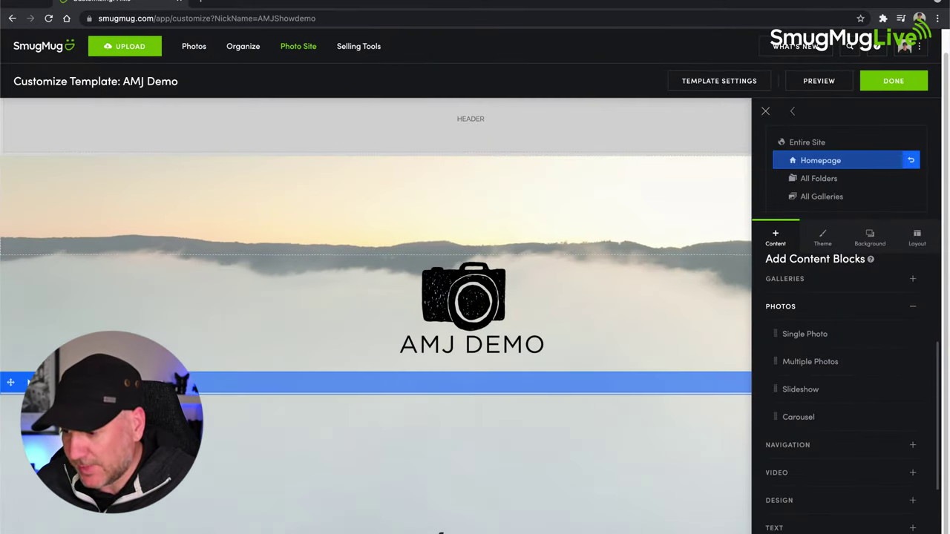
click(30, 383)
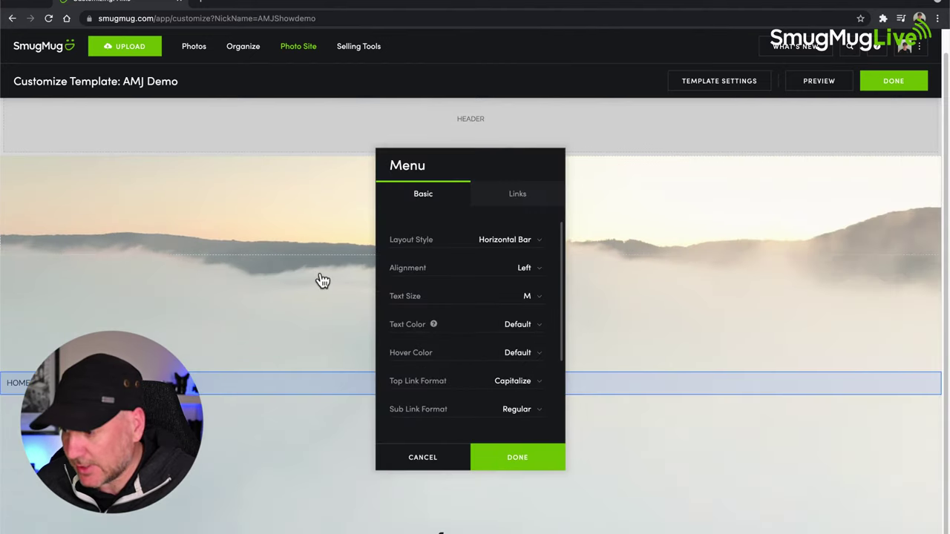
click(525, 194)
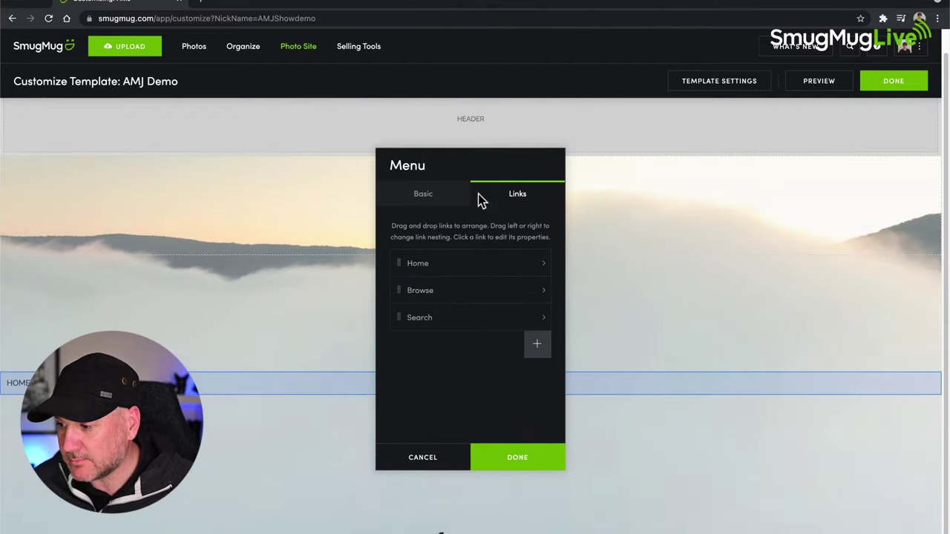
click(428, 461)
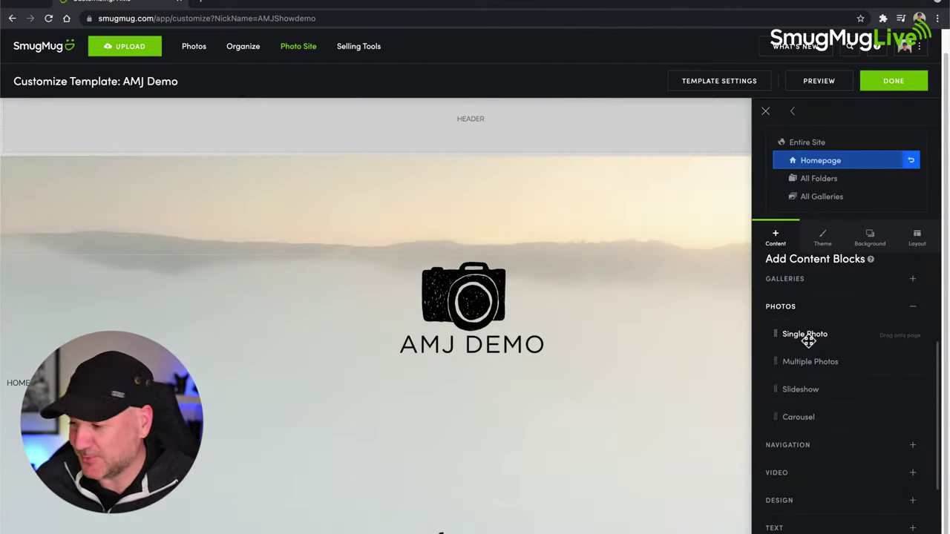
- Examine the available Navigation content blocks and compare them with the Menu block placed below the AMJ Demo logo
scroll(806, 346, down, 2)
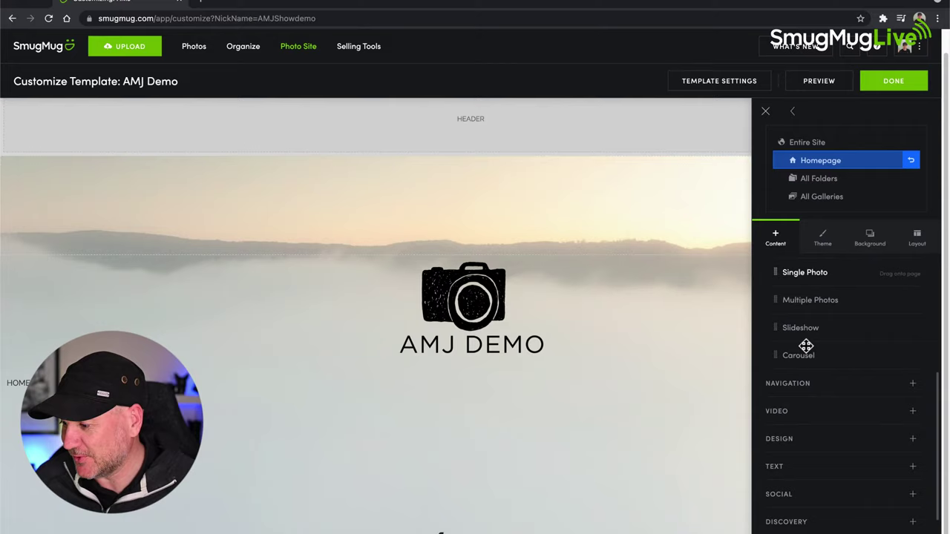
click(907, 387)
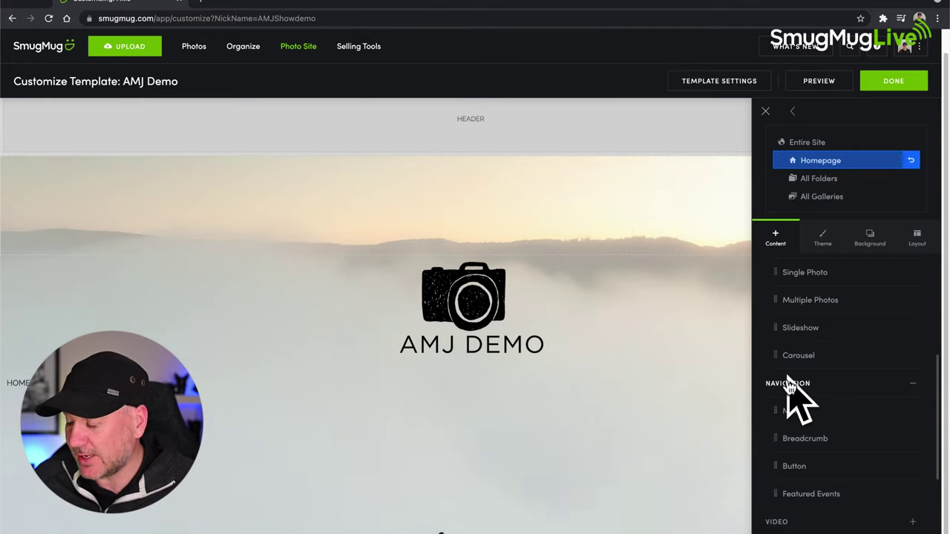
scroll(802, 391, down, 1)
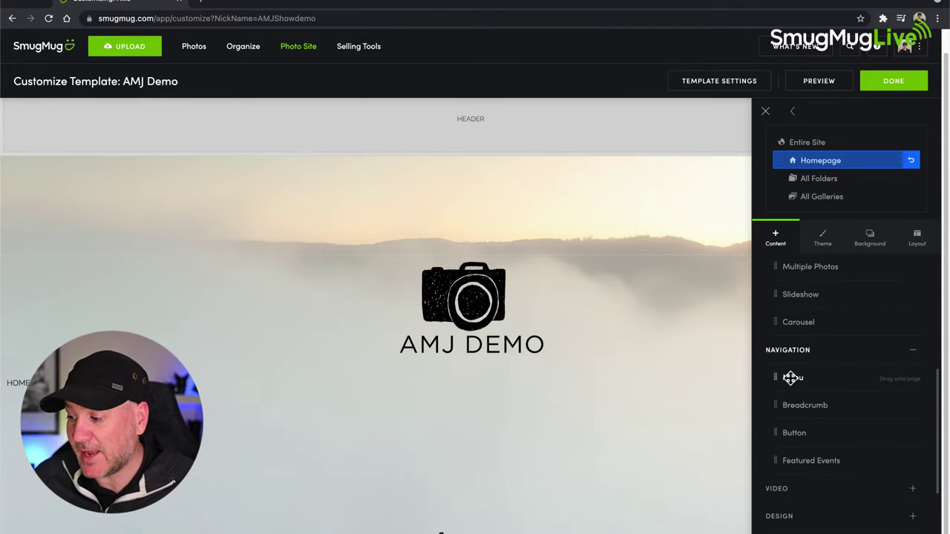
drag(791, 378, 735, 378)
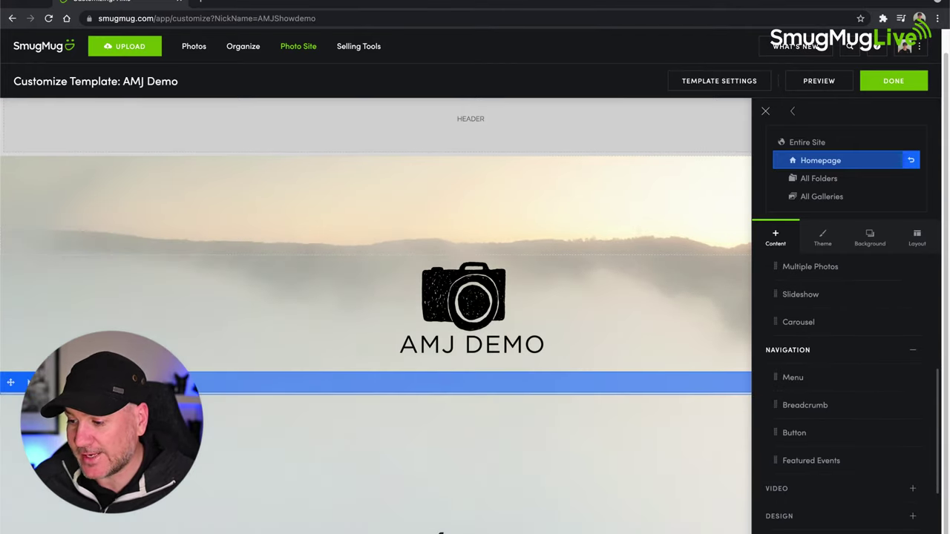
drag(735, 378, 735, 380)
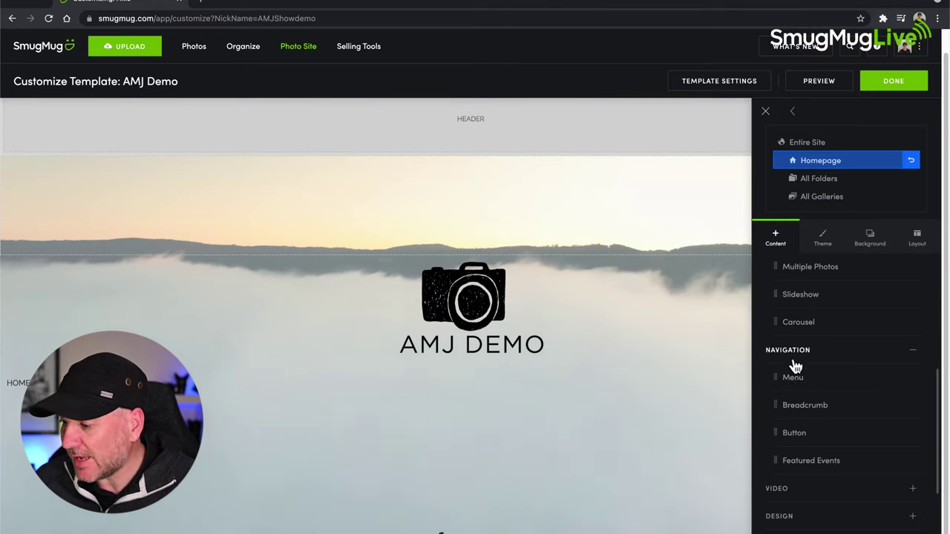
mouse_move(658, 383)
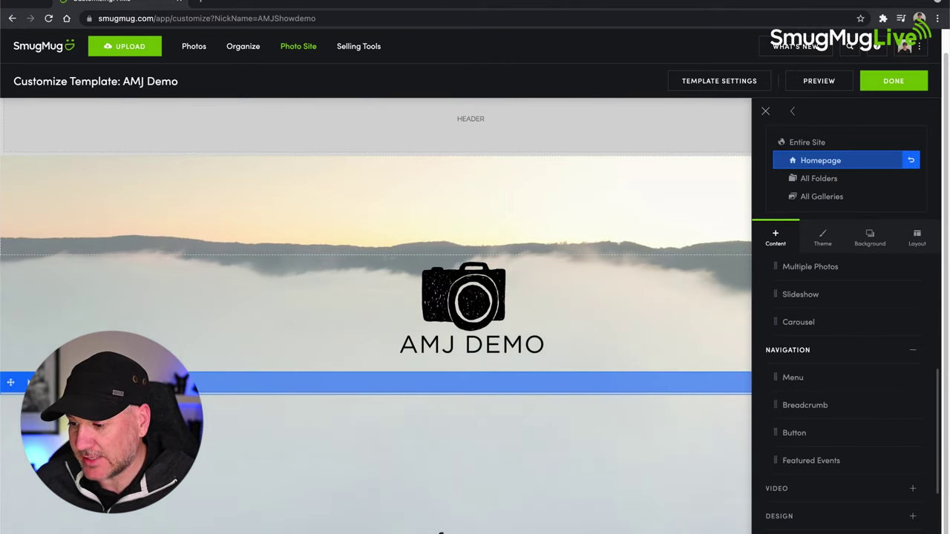
- Set the alignment of the homepage Menu block to Center and move its settings aside to reveal the links under the logo
click(658, 384)
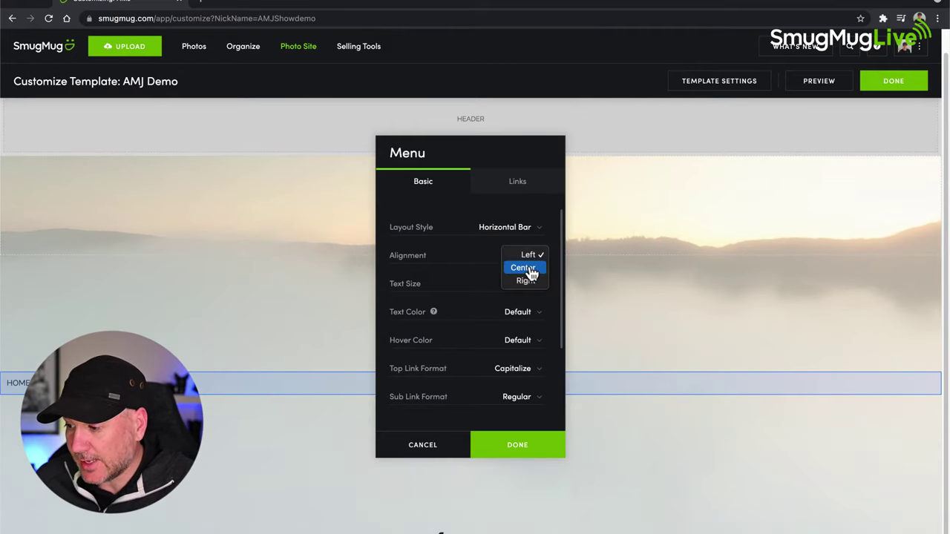
click(530, 271)
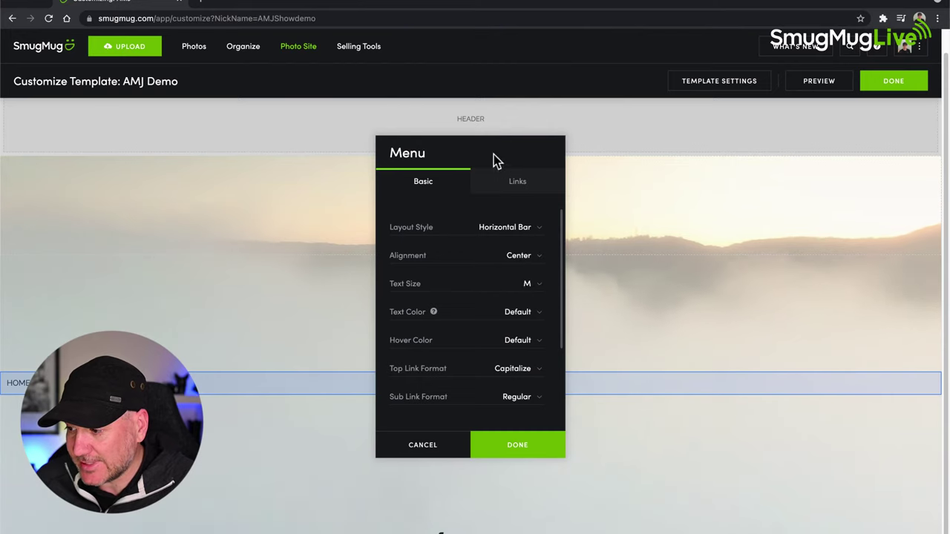
drag(493, 153, 733, 148)
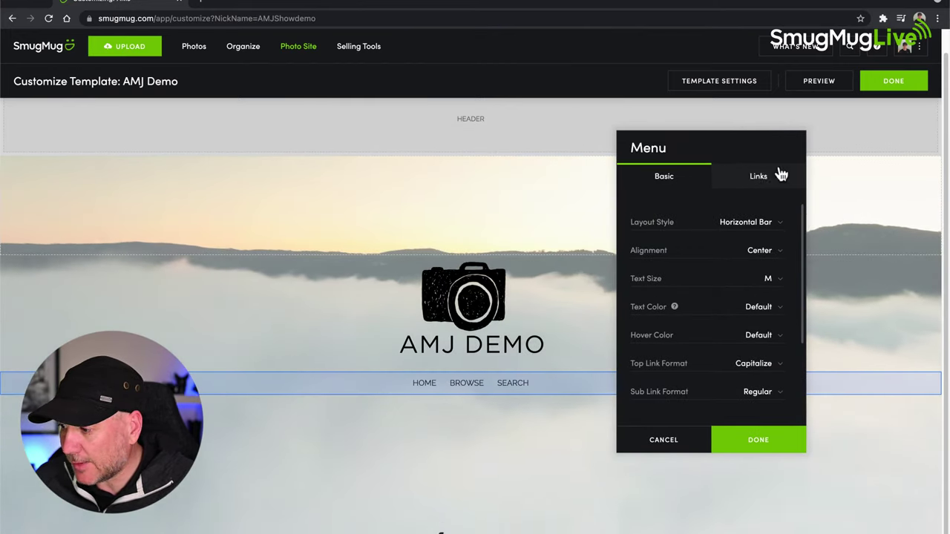
- Remove the Browse and Search links from the homepage menu
click(764, 179)
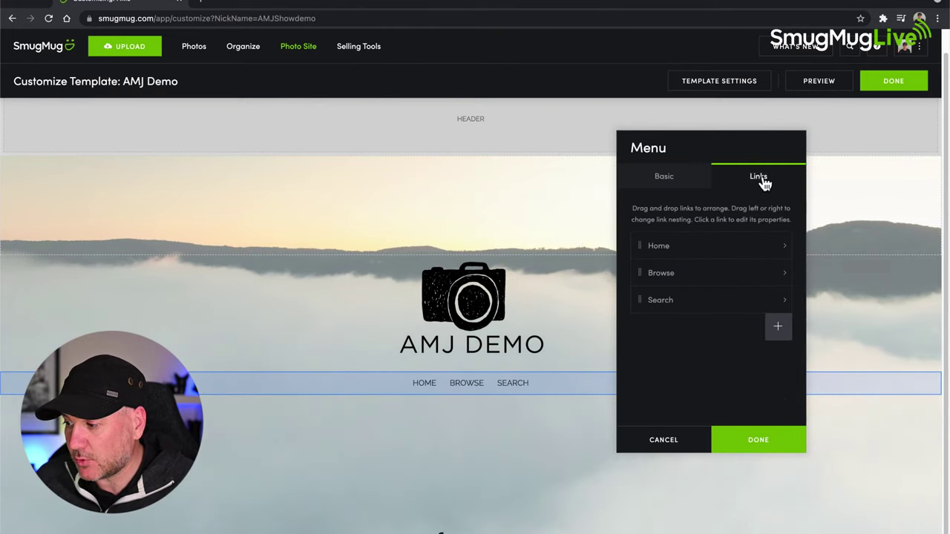
click(762, 274)
click(763, 274)
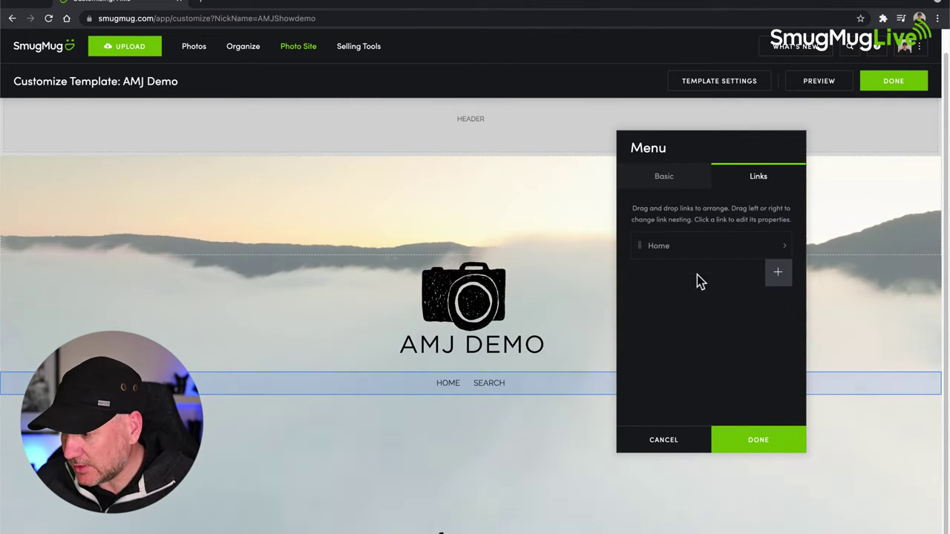
- Add a menu link named Portfolio that leads to a chosen page, the Portfolio page
click(775, 274)
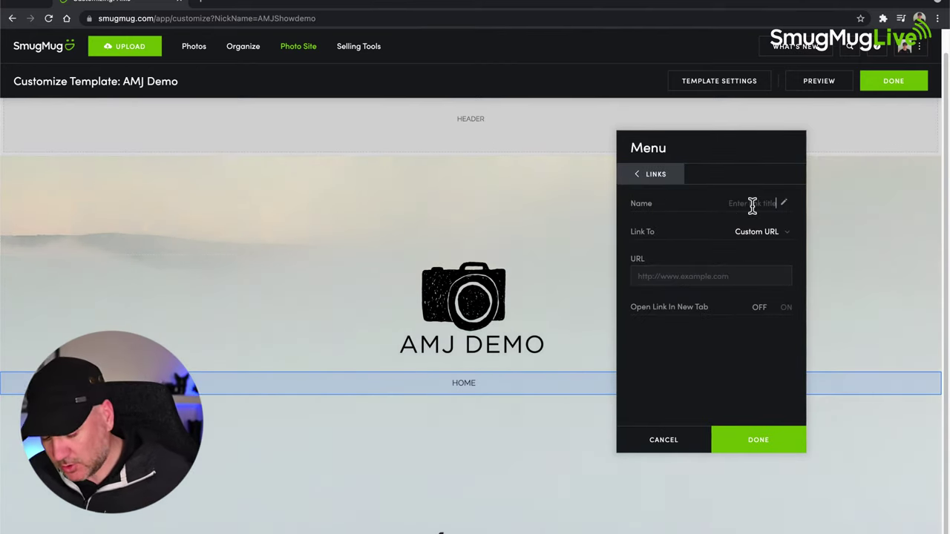
text(POrtfolio)
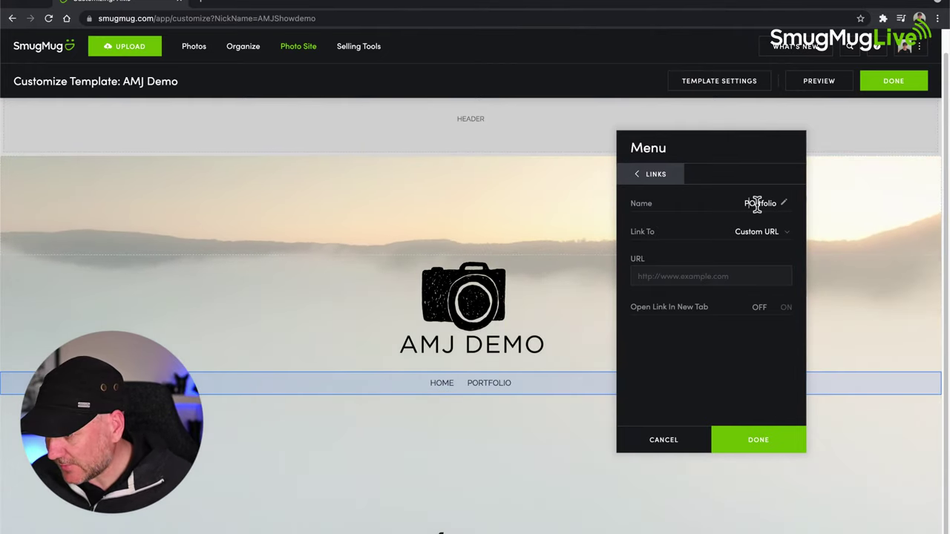
key(BackSpace)
text(o)
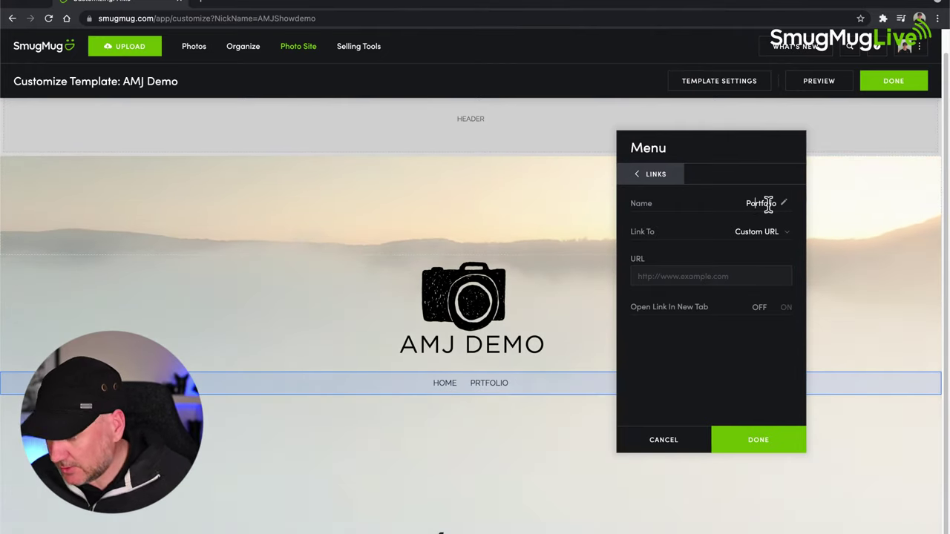
click(756, 230)
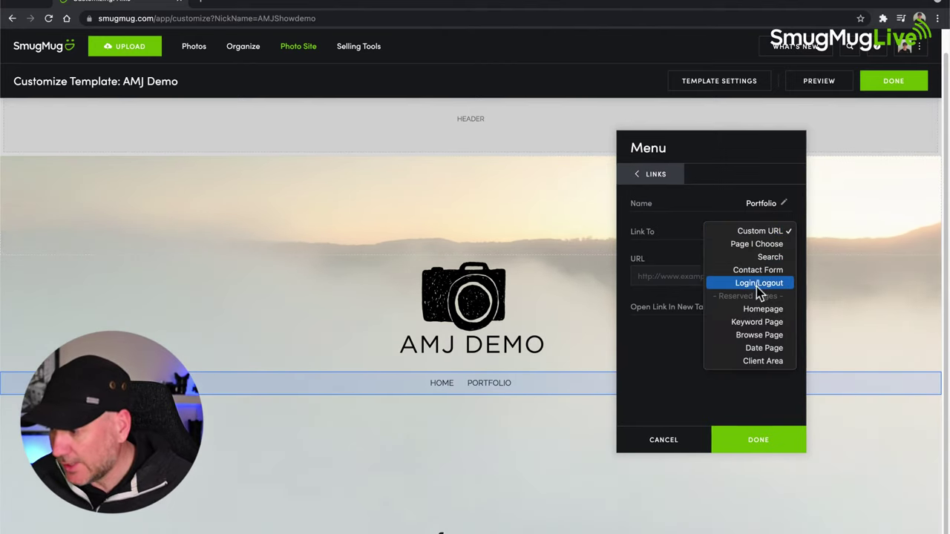
click(753, 245)
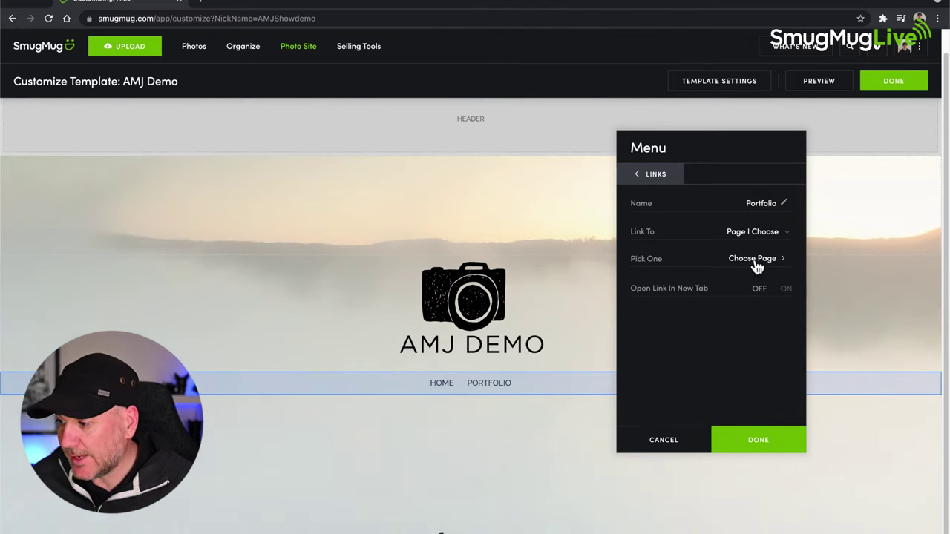
click(754, 258)
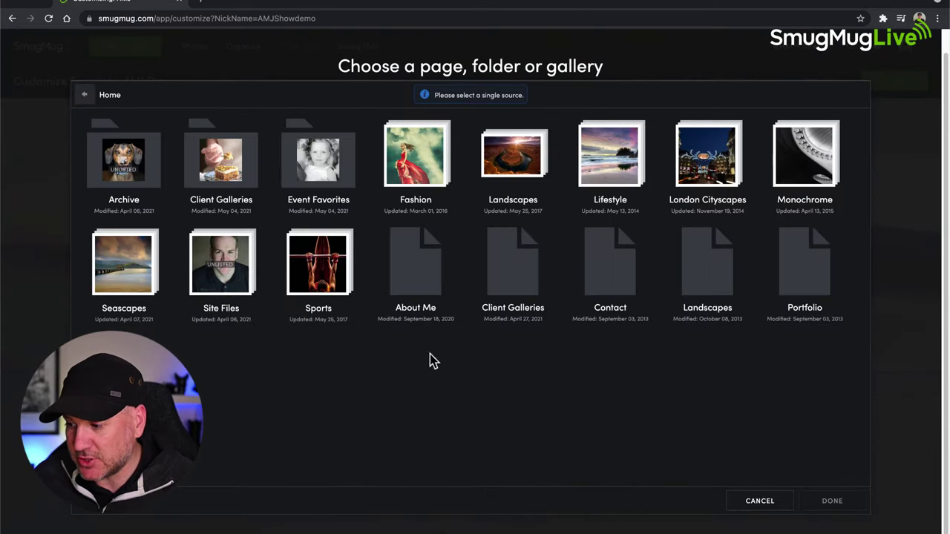
click(804, 271)
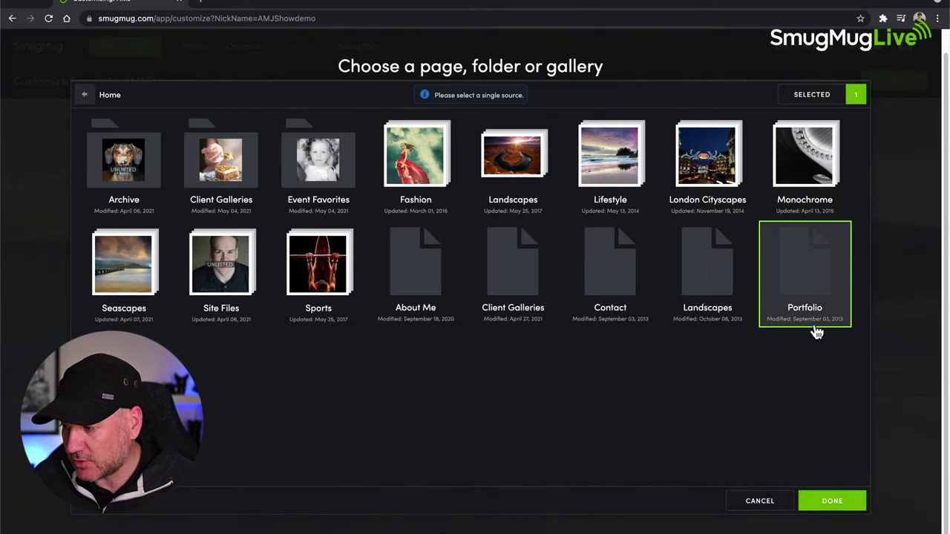
click(832, 502)
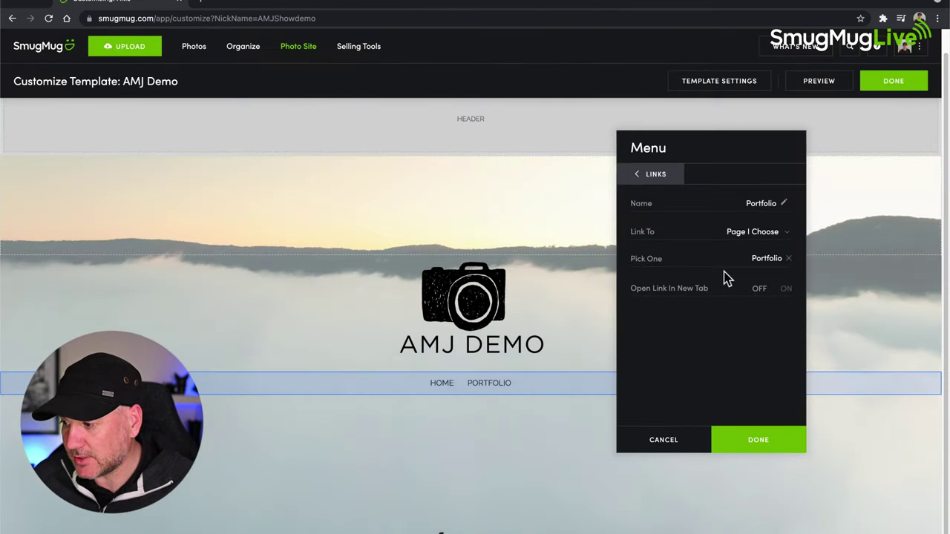
click(641, 179)
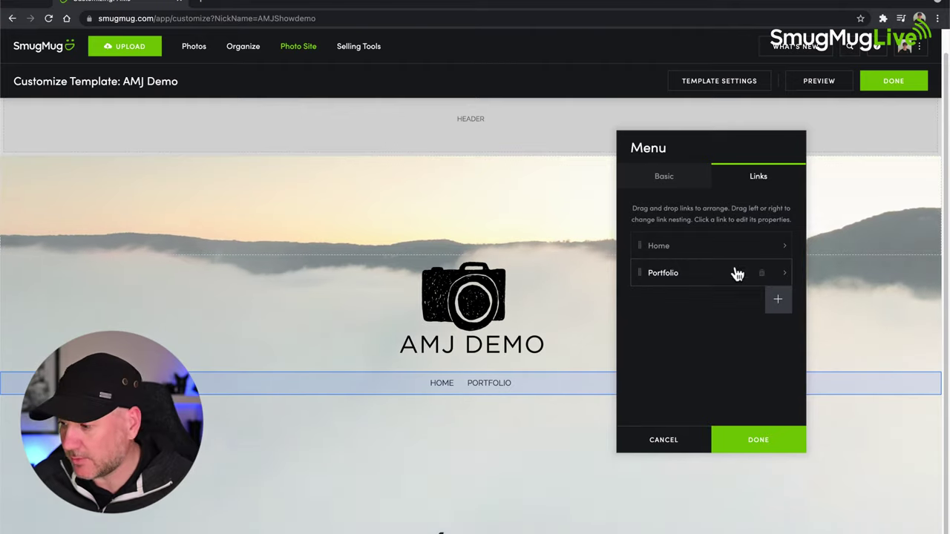
- Add a menu link named About Me that leads to a chosen page, the About Me page
click(779, 301)
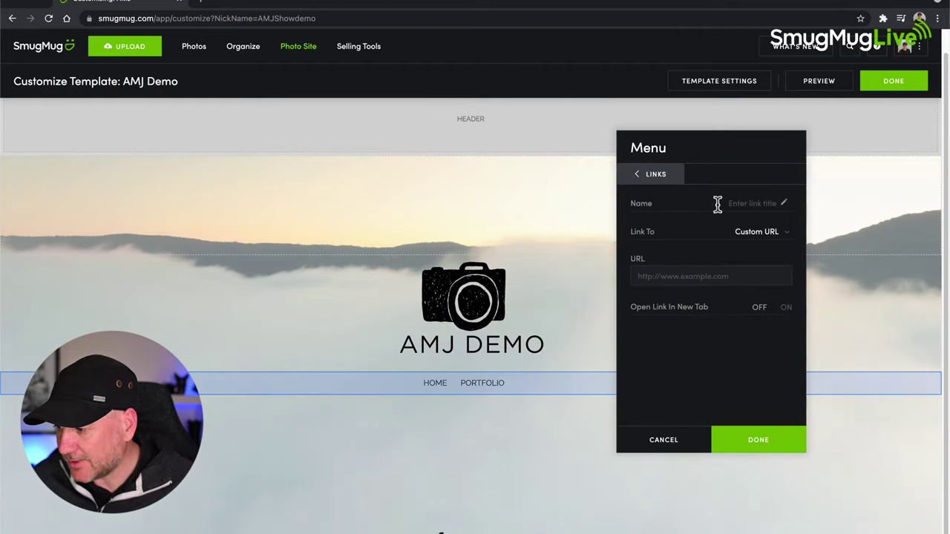
click(748, 204)
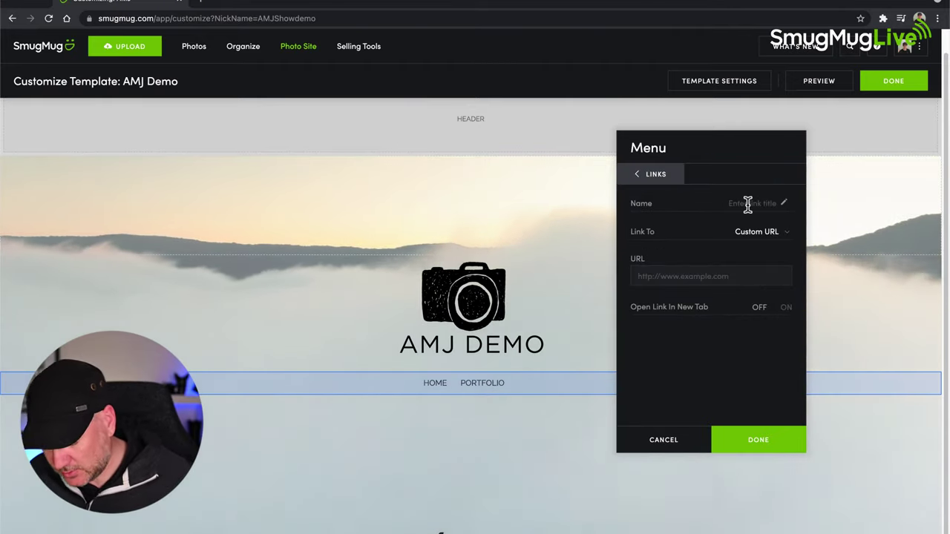
text(About Me)
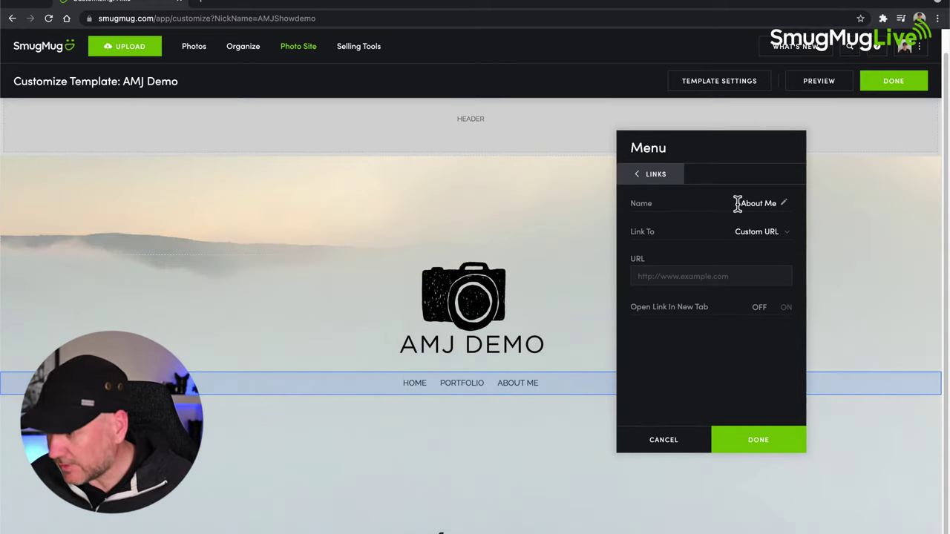
click(755, 230)
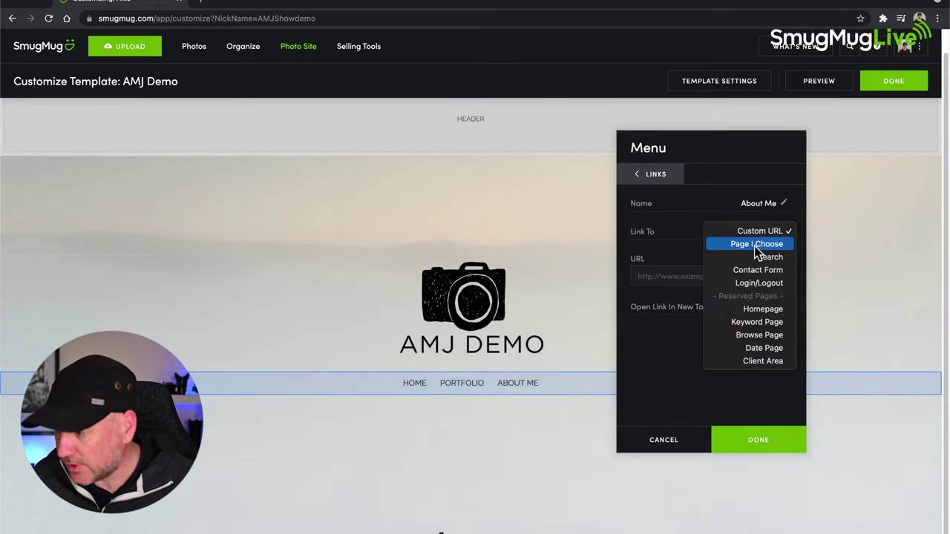
click(758, 247)
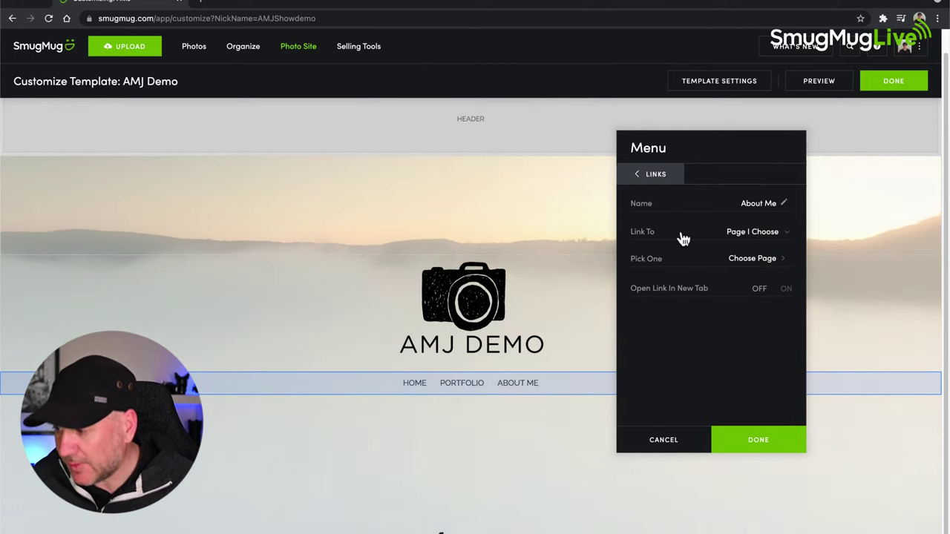
click(754, 266)
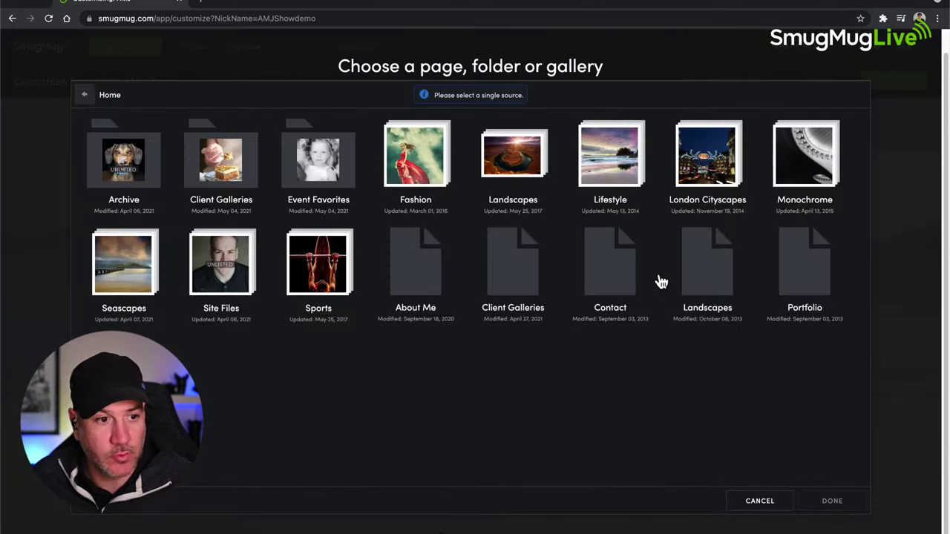
click(711, 330)
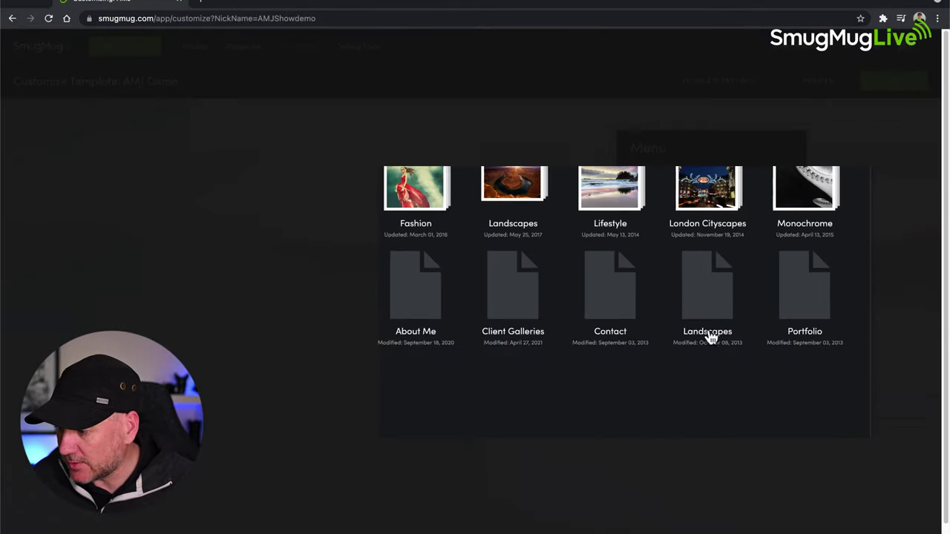
click(416, 305)
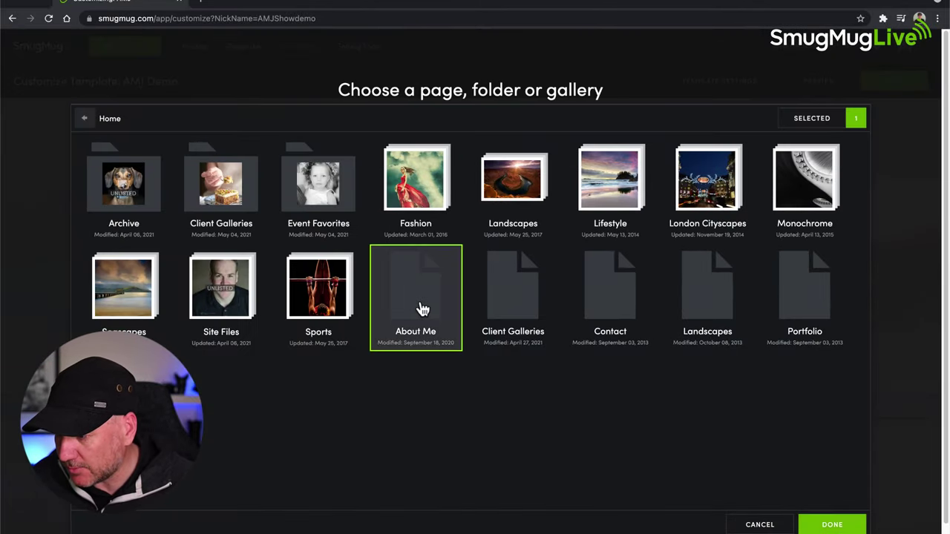
click(832, 525)
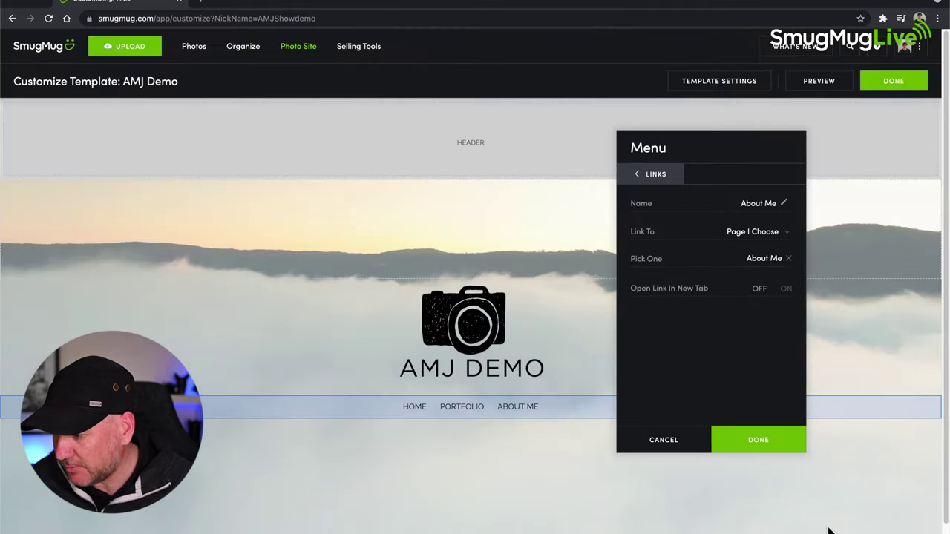
click(651, 173)
- Add a menu link named Client Galleries that leads to a chosen page, the Client Galleries page
click(778, 326)
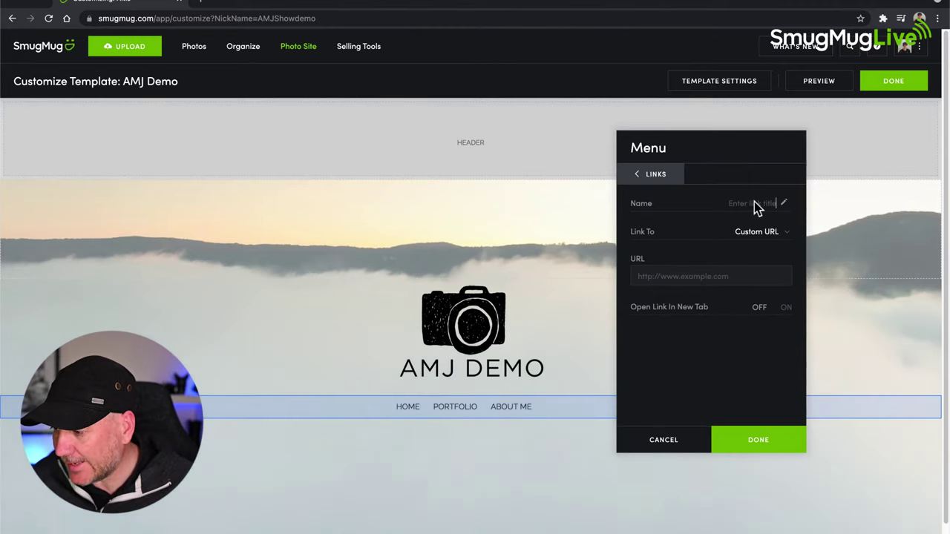
text(Clien)
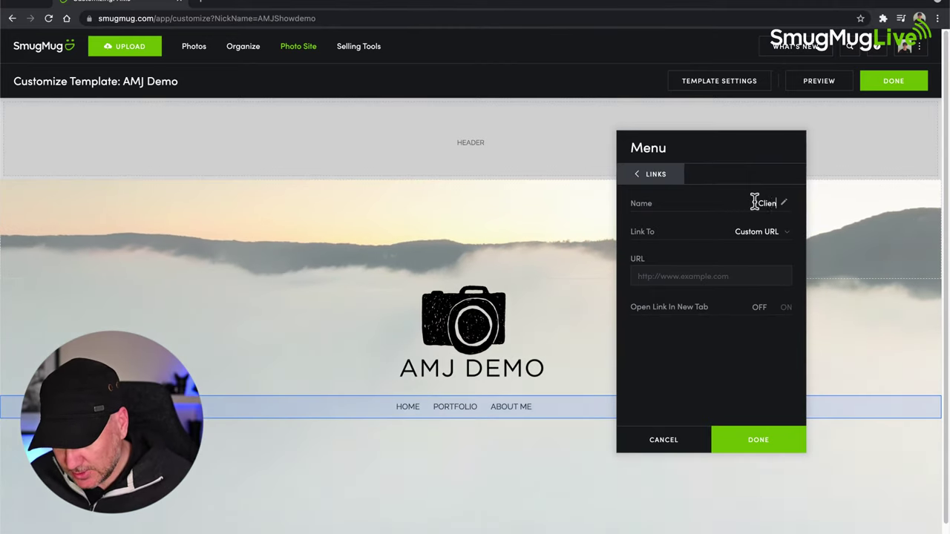
text(t Galleries)
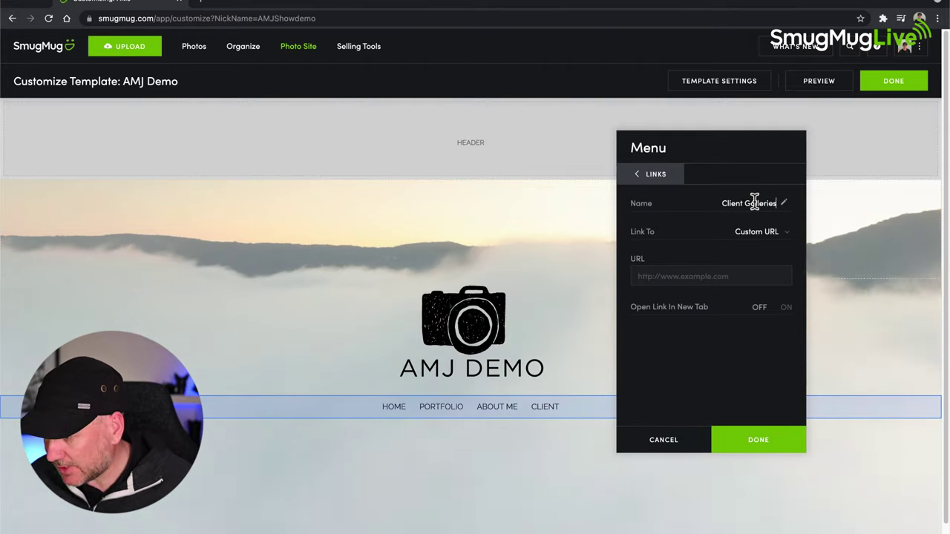
click(768, 232)
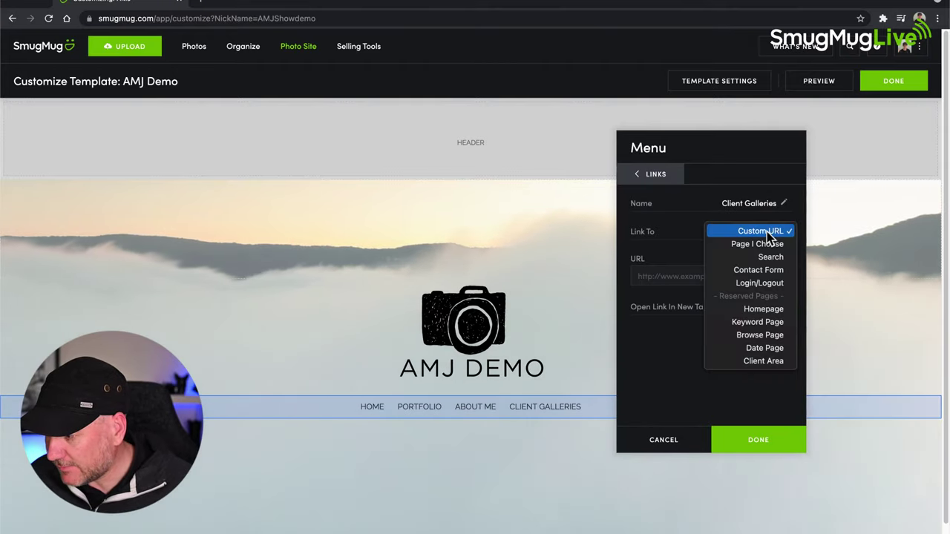
click(759, 247)
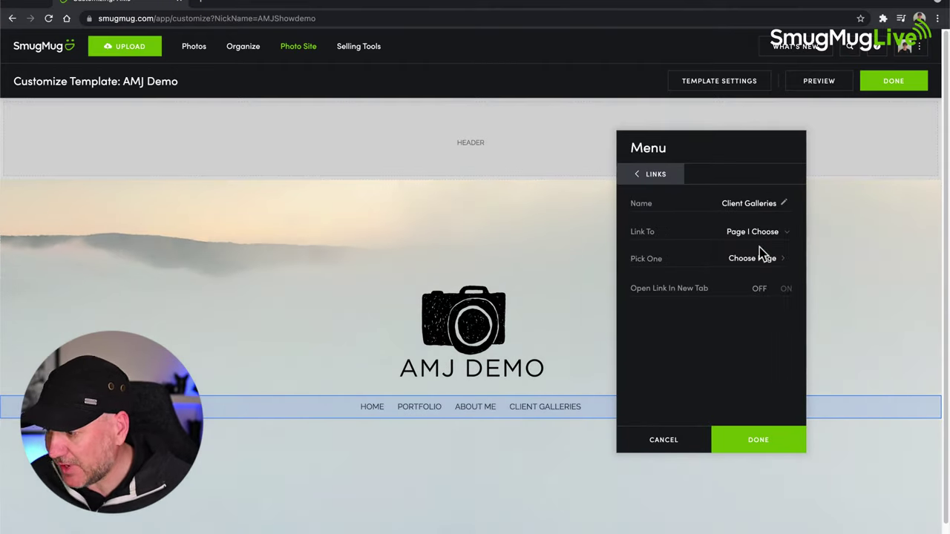
click(759, 260)
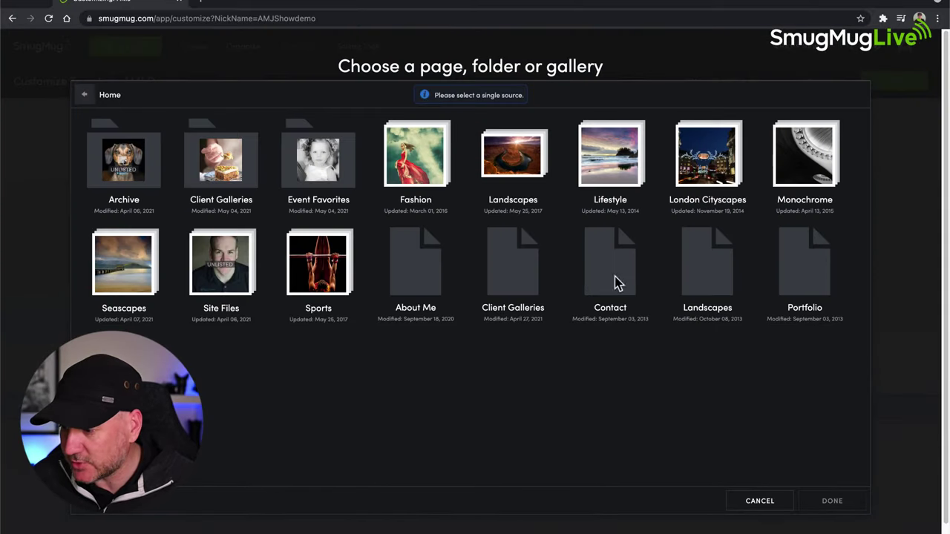
click(529, 276)
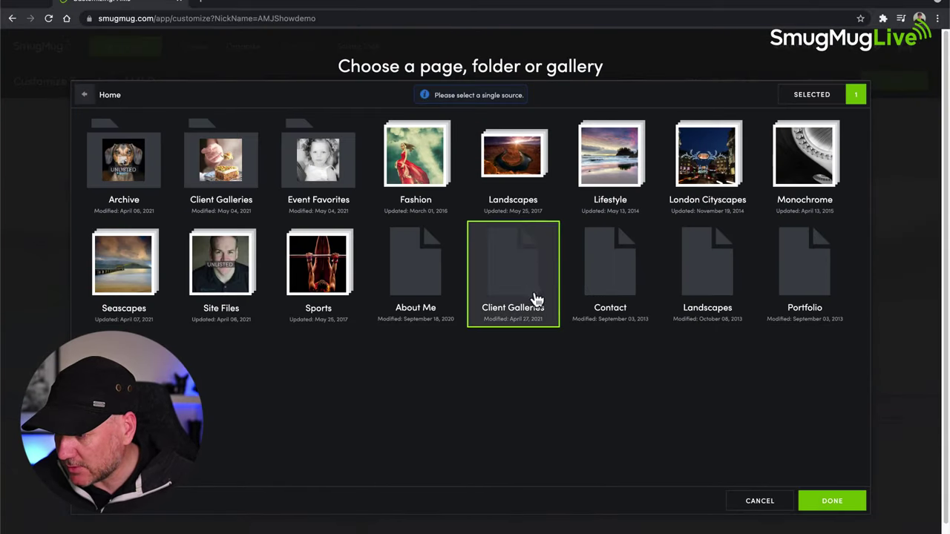
click(833, 501)
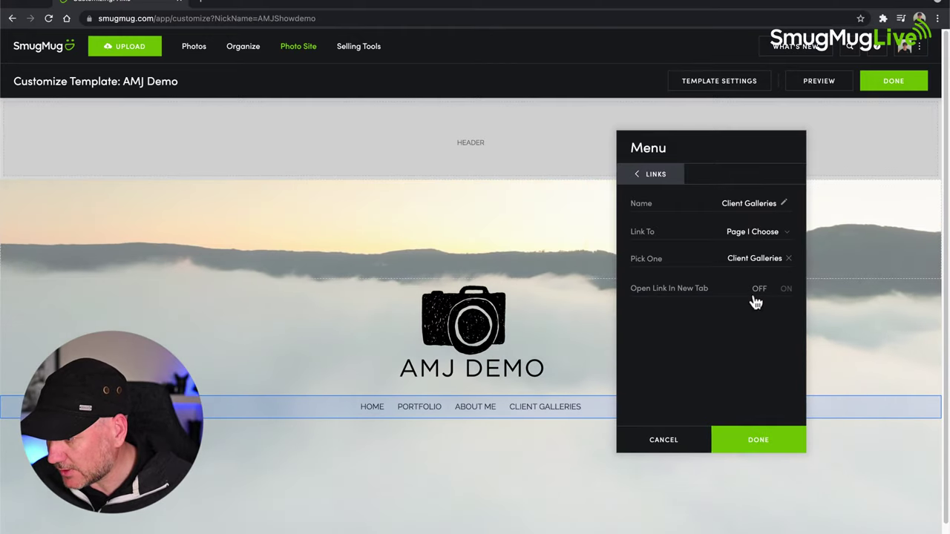
- Accept the Menu block's settings and finish customizing by publishing the homepage changes
click(763, 446)
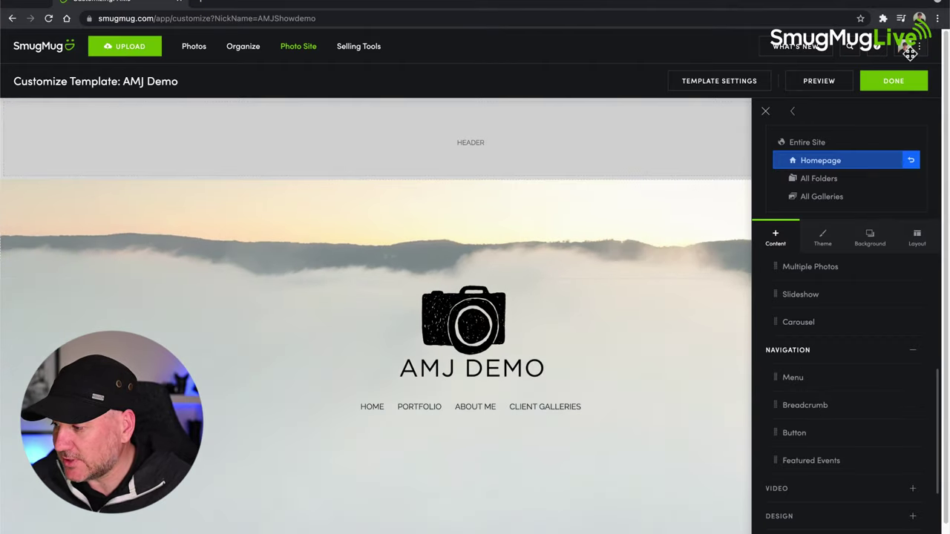
click(904, 83)
click(472, 258)
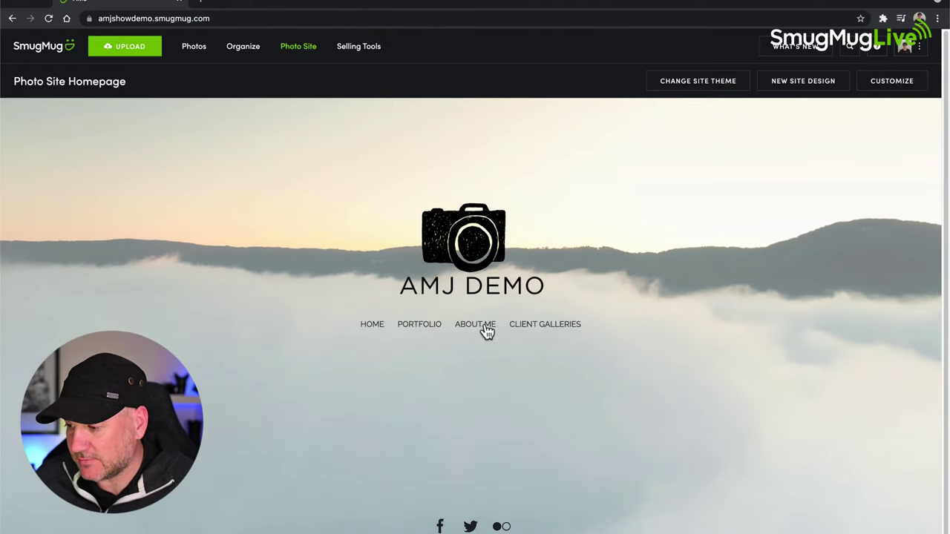
- Follow the homepage's Client Galleries link and look through the folders in Wedding Clients
click(556, 332)
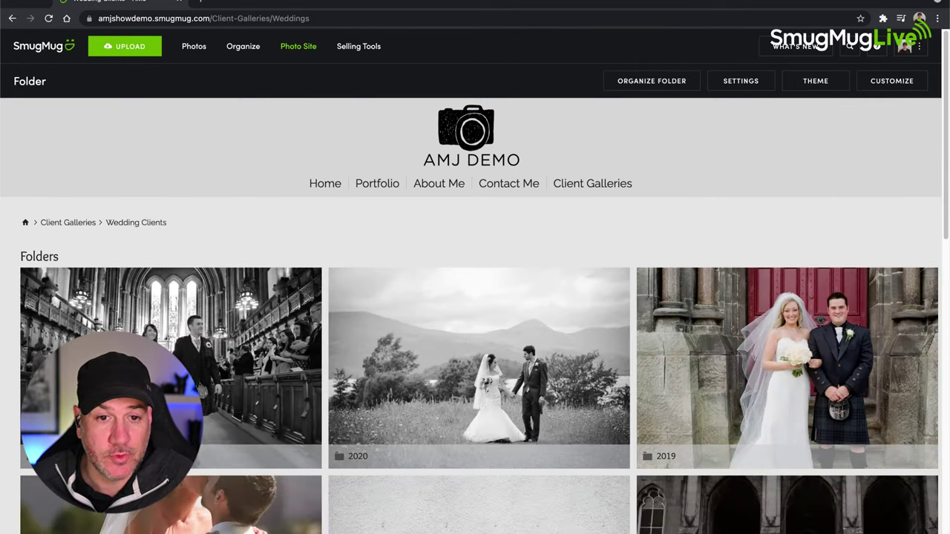
scroll(278, 321, down, 4)
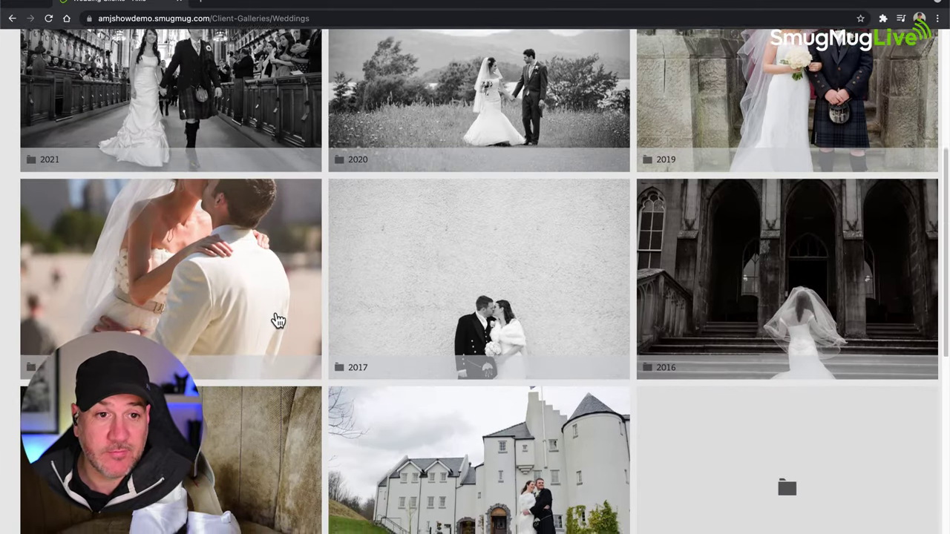
- Return to the photo site homepage, start customizing it, and show the available Photos content blocks
scroll(279, 321, up, 2)
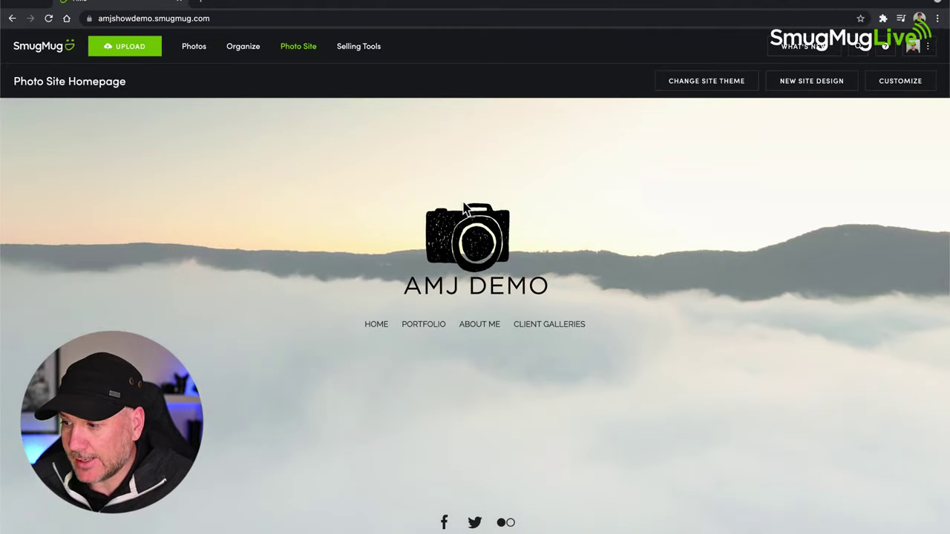
click(898, 84)
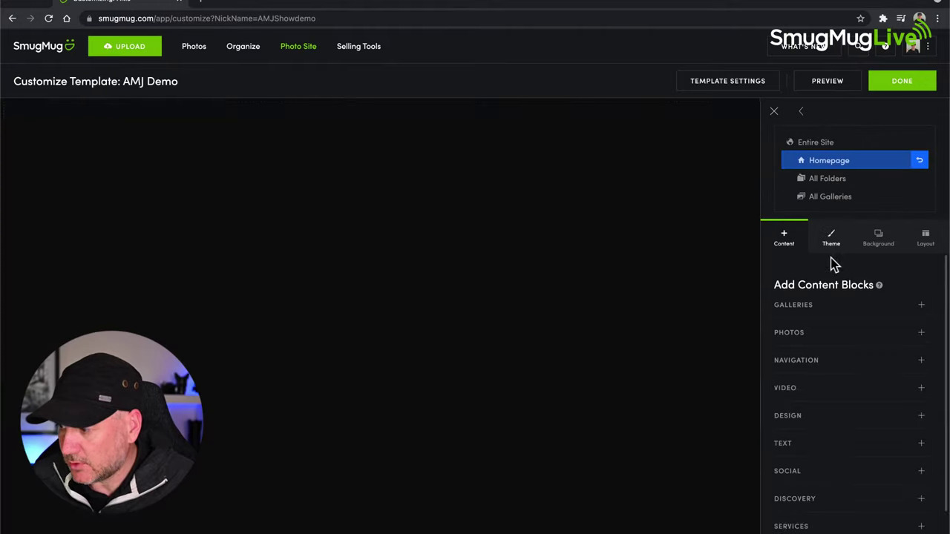
scroll(834, 334, down, 3)
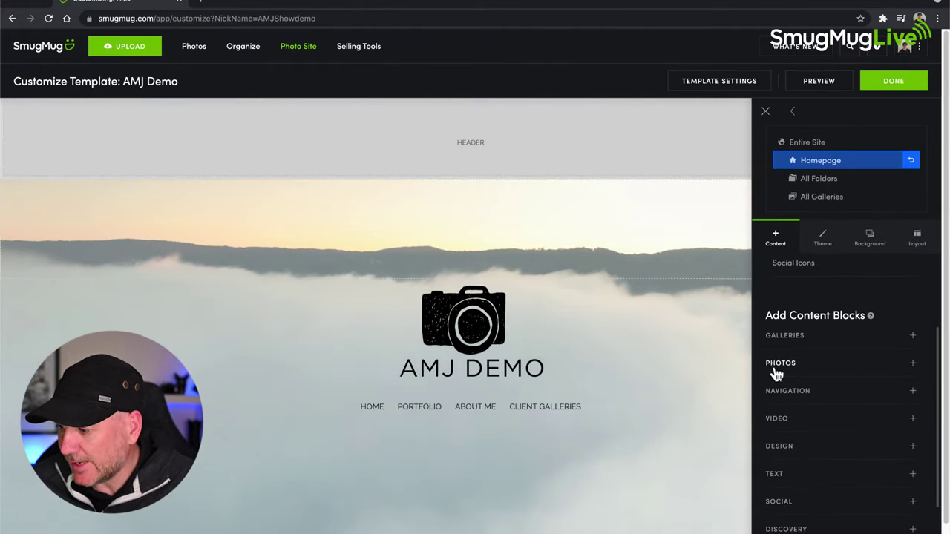
click(910, 365)
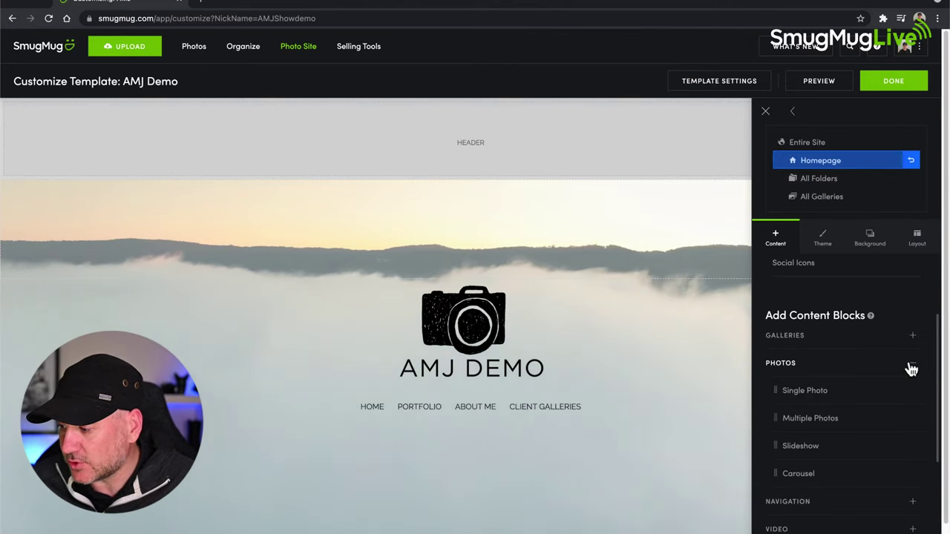
scroll(824, 360, down, 1)
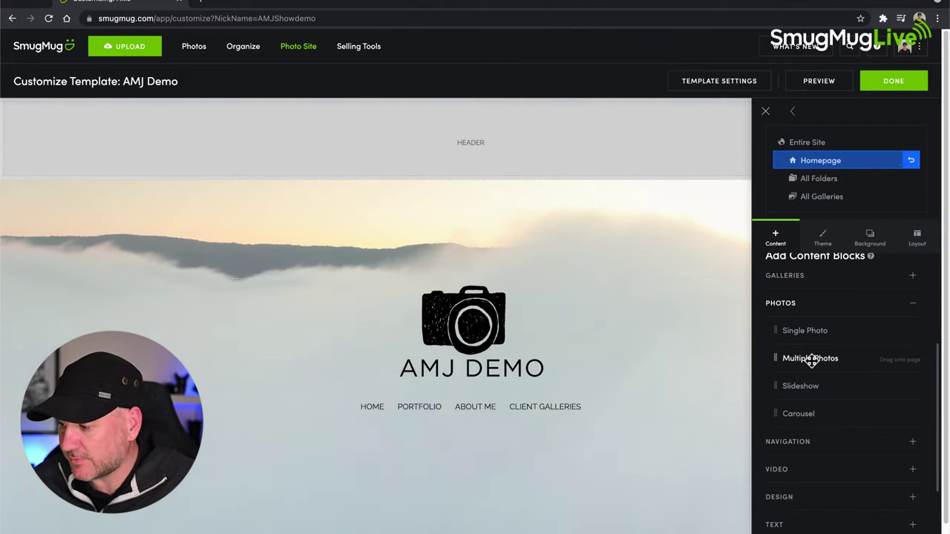
- Add a Multiple Photos block beneath the homepage menu, sourced from Photos I Choose, with four photos picked from the Sports gallery
drag(810, 359, 481, 445)
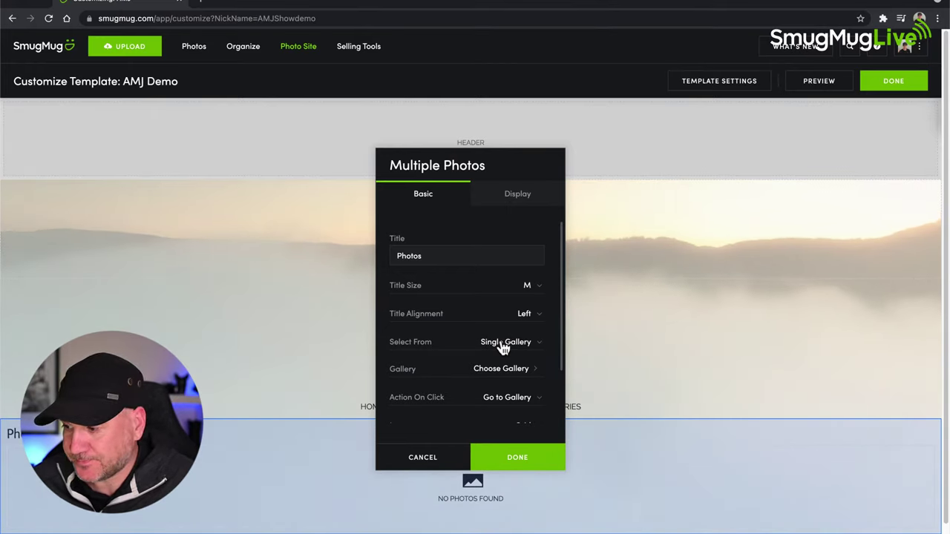
click(503, 345)
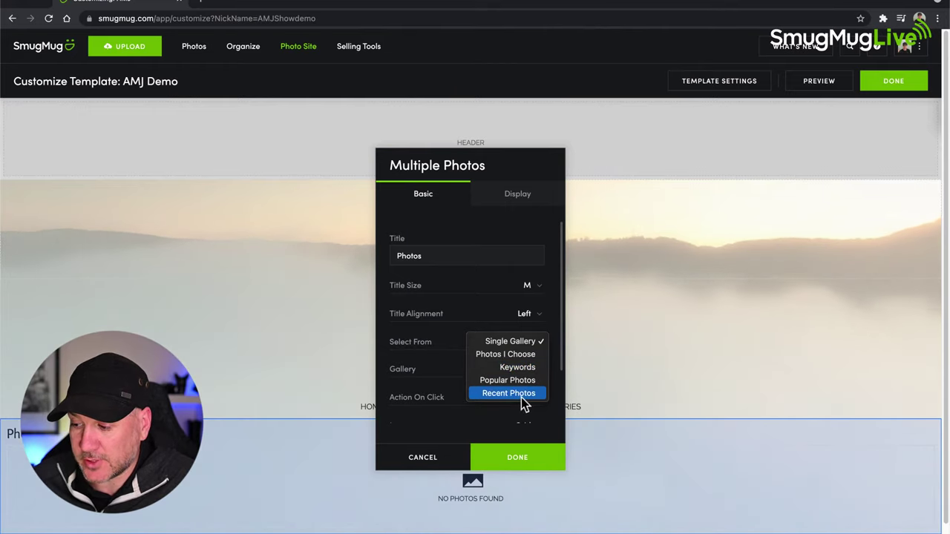
click(512, 358)
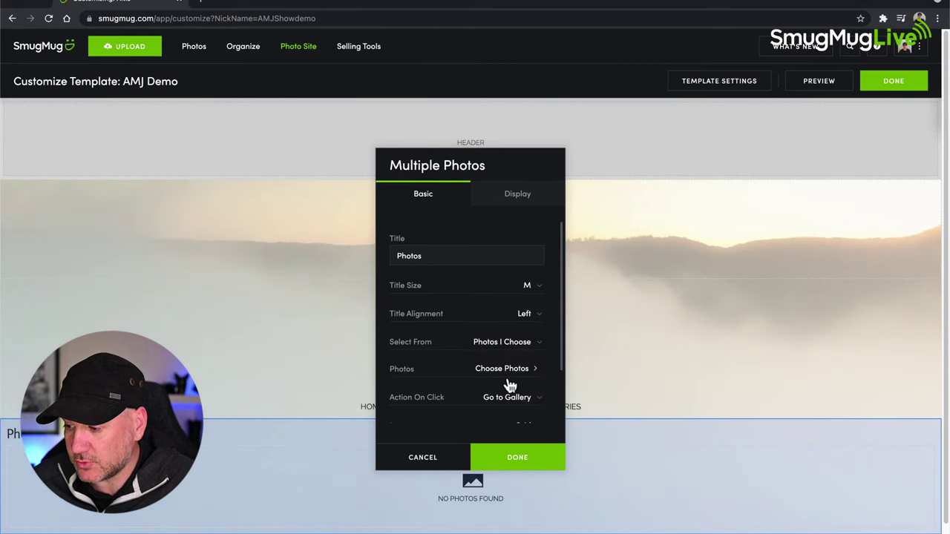
click(509, 377)
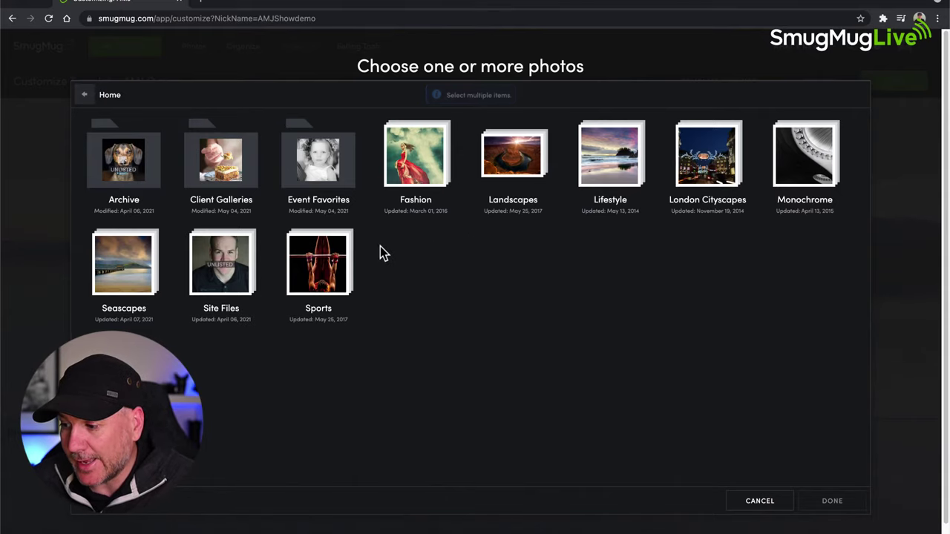
click(320, 274)
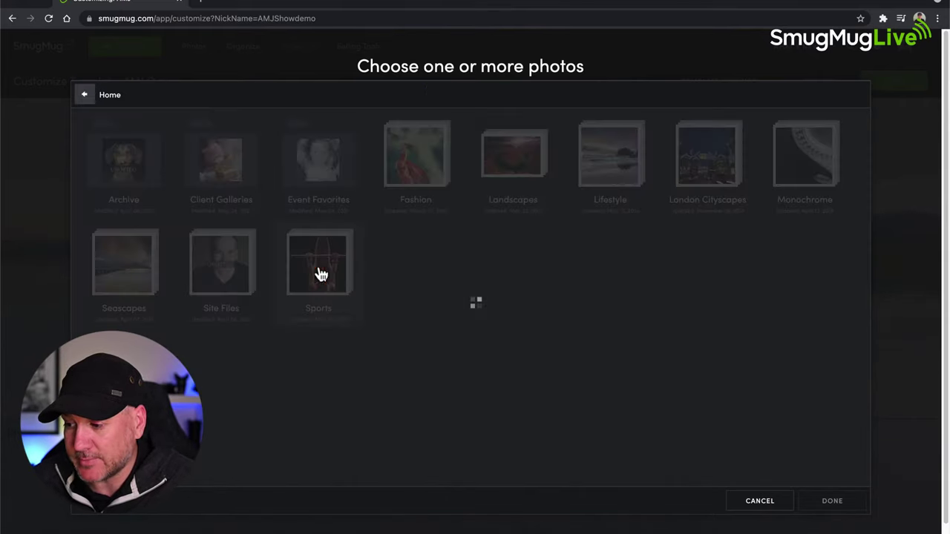
click(323, 229)
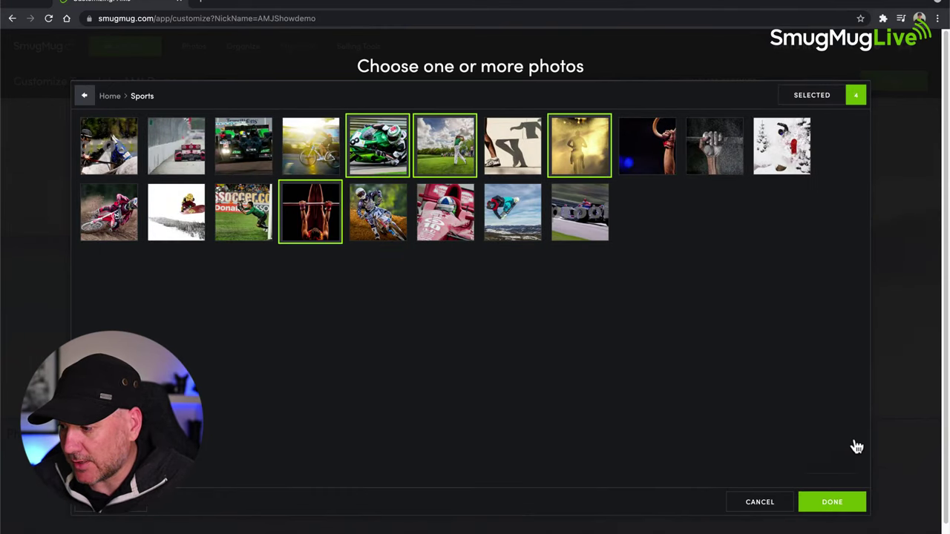
click(833, 503)
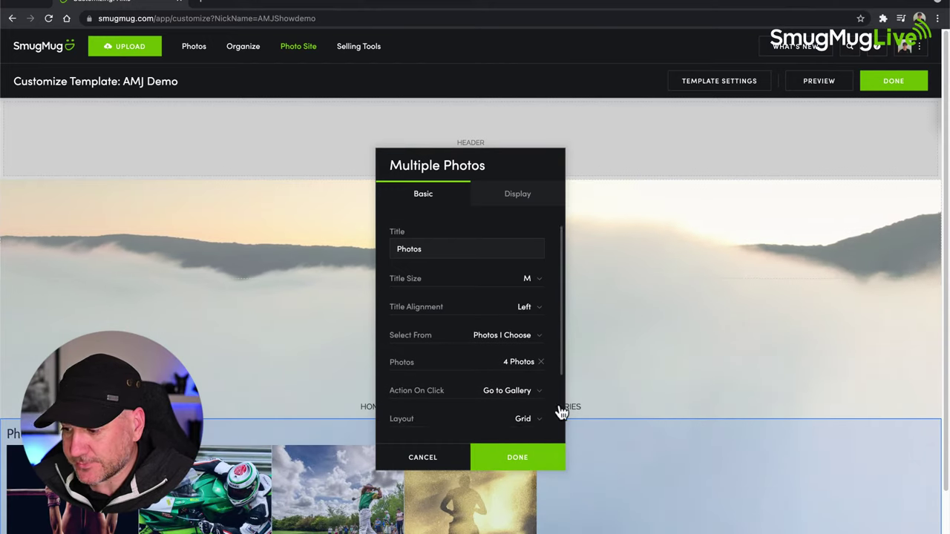
- Try the Collage Landscape layout with X Large photos in the Multiple Photos block, and cancel the block
scroll(562, 411, down, 2)
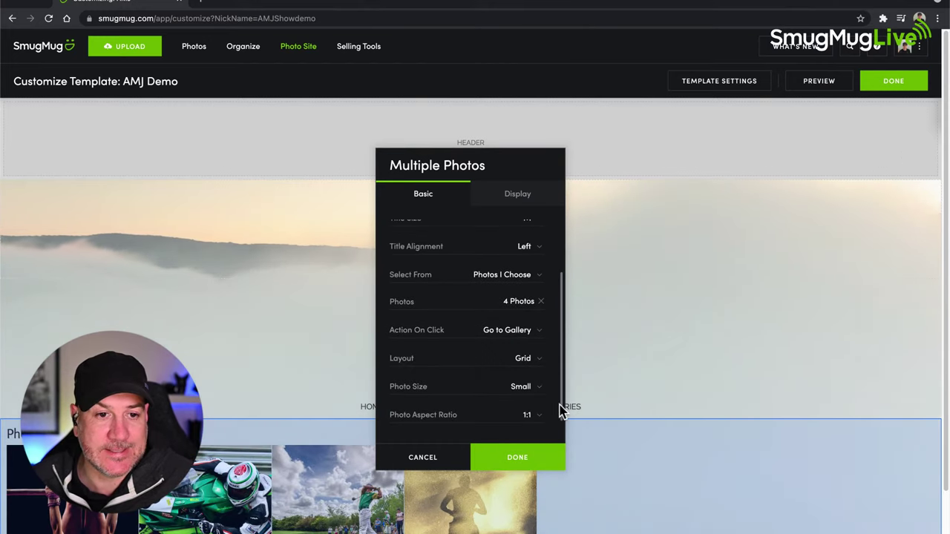
scroll(742, 490, down, 2)
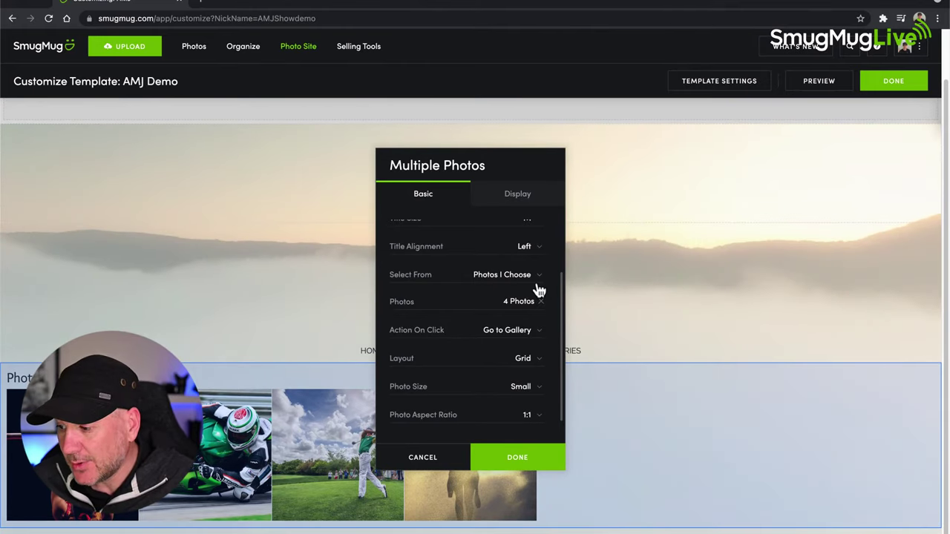
click(525, 338)
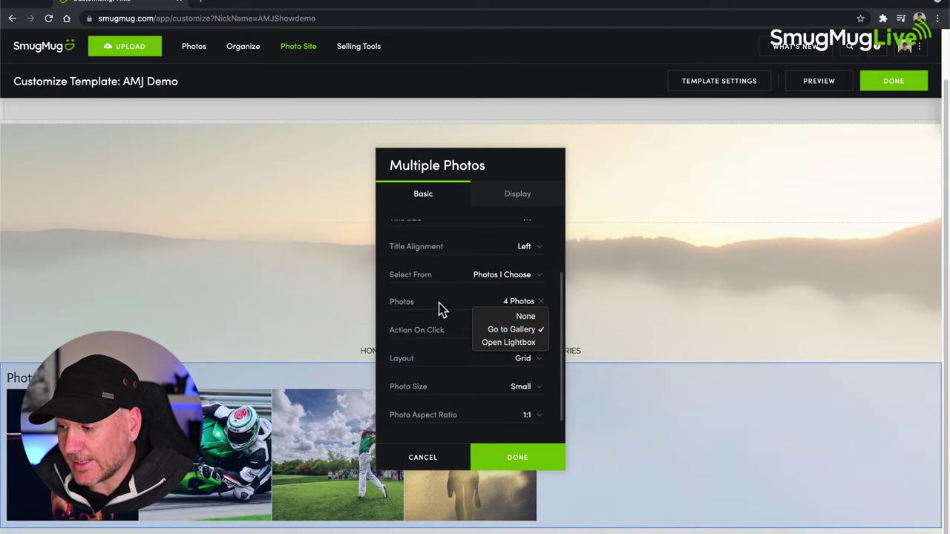
click(528, 360)
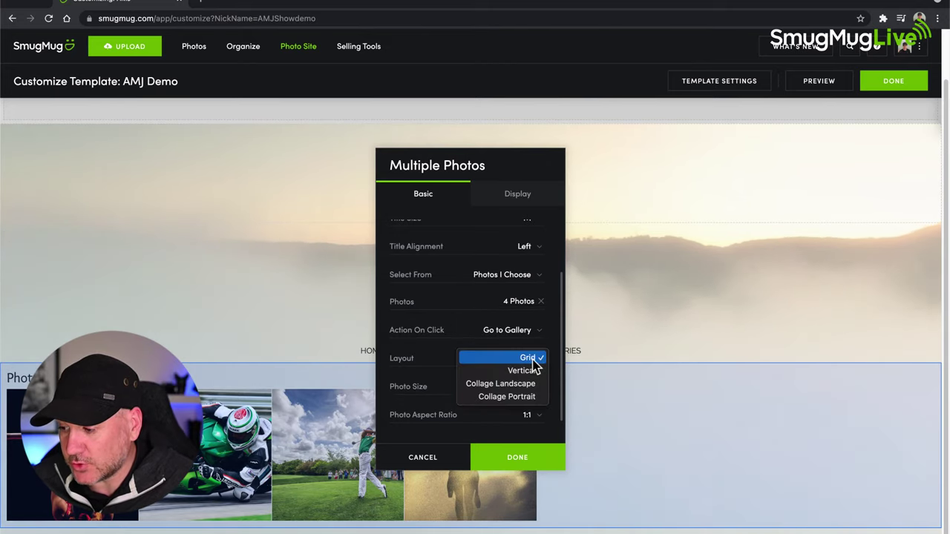
click(525, 385)
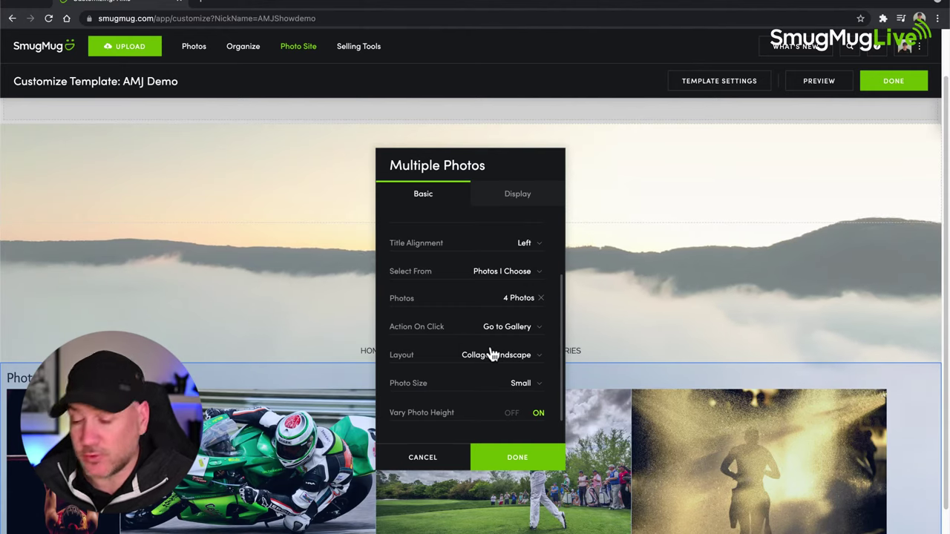
click(521, 384)
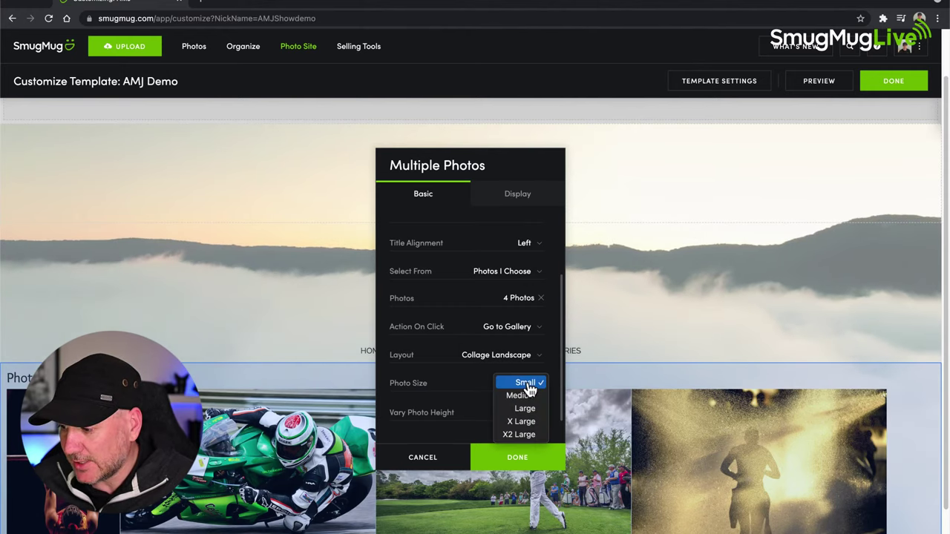
click(530, 420)
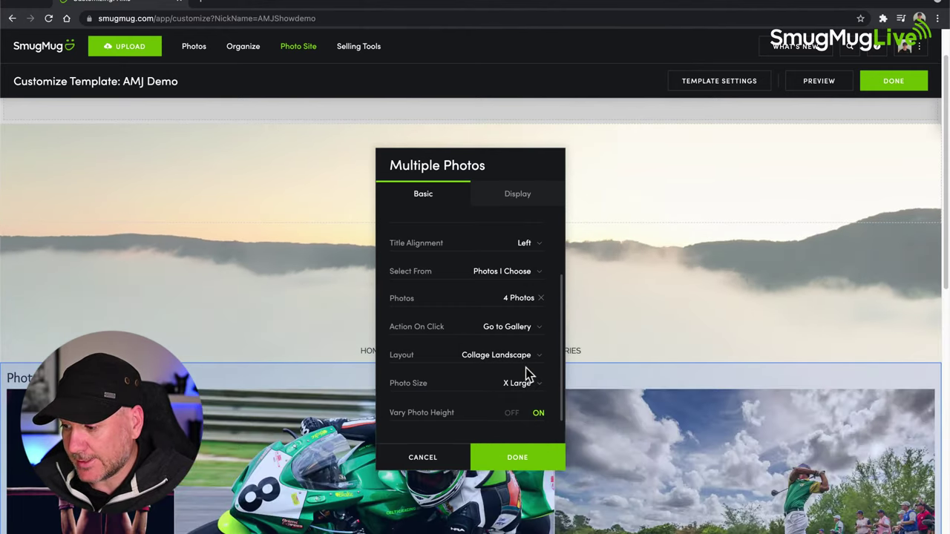
scroll(632, 388, down, 5)
scroll(632, 388, up, 5)
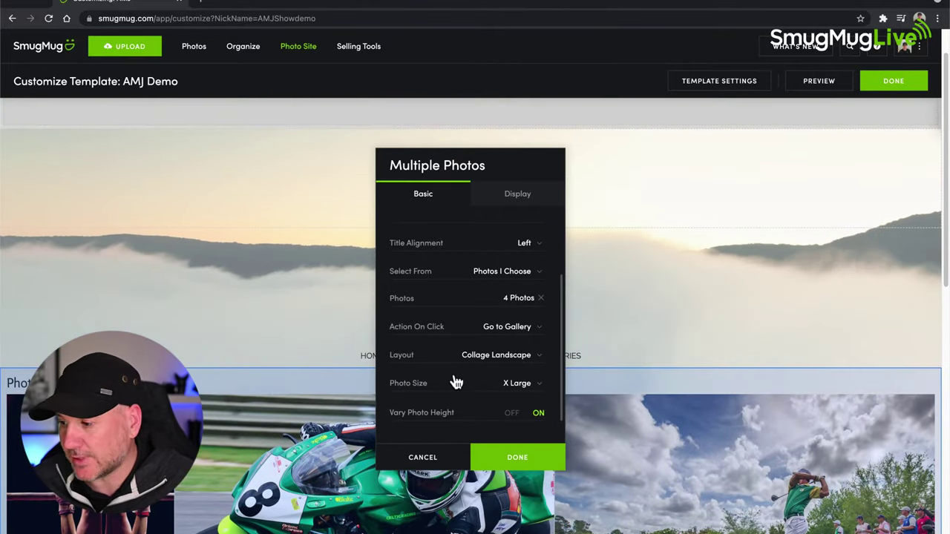
click(423, 459)
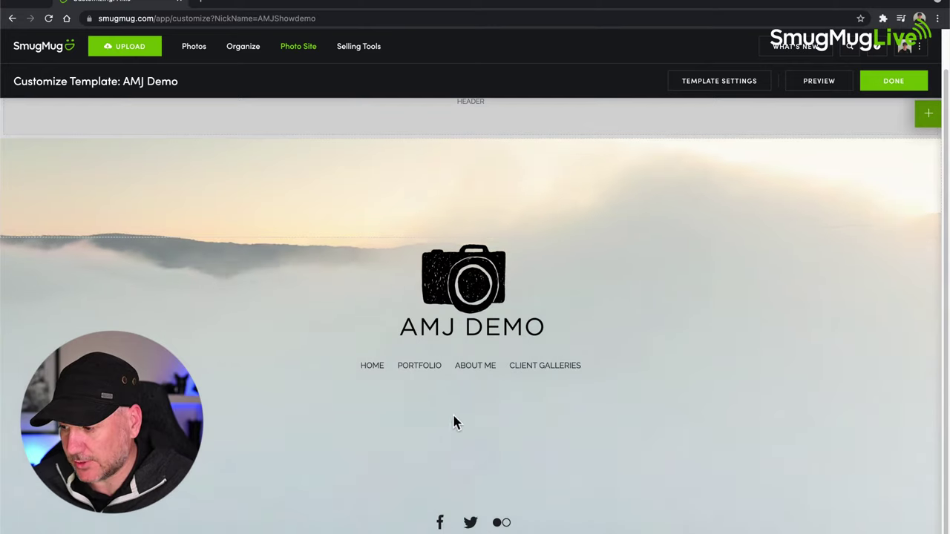
- Check which background types the homepage offers, and return to the Photos content blocks
click(928, 108)
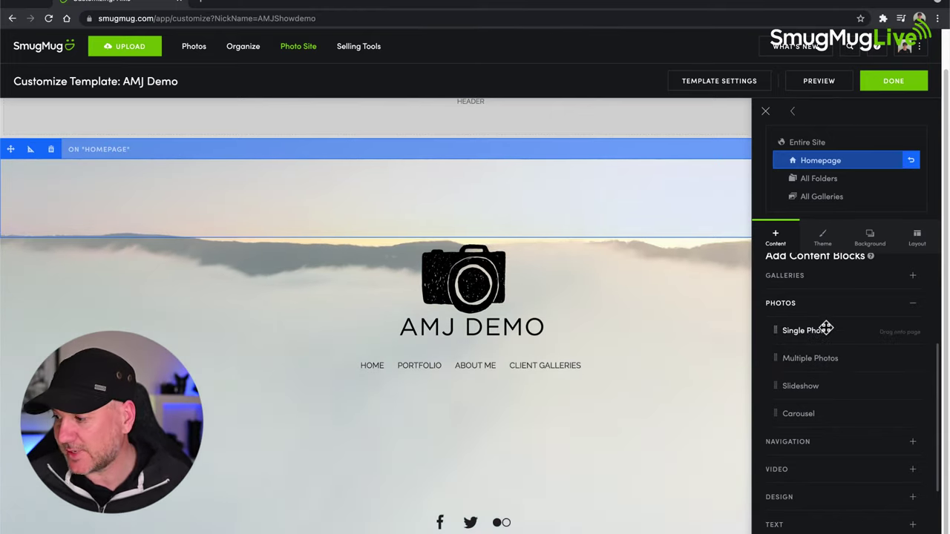
click(871, 239)
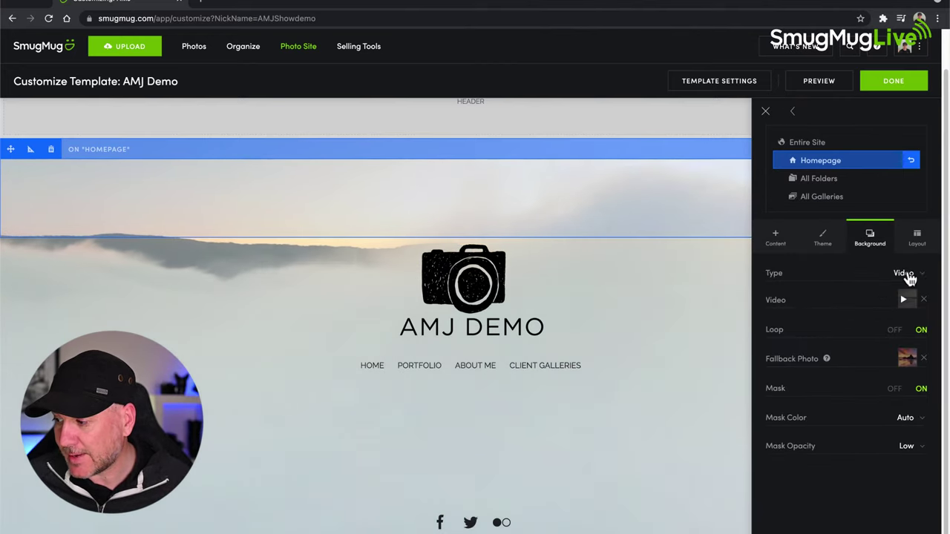
click(920, 276)
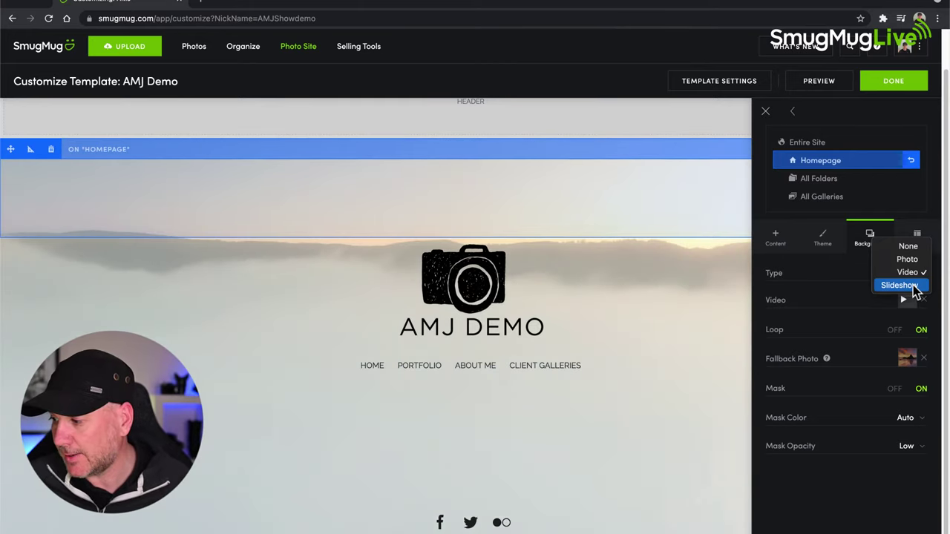
click(776, 239)
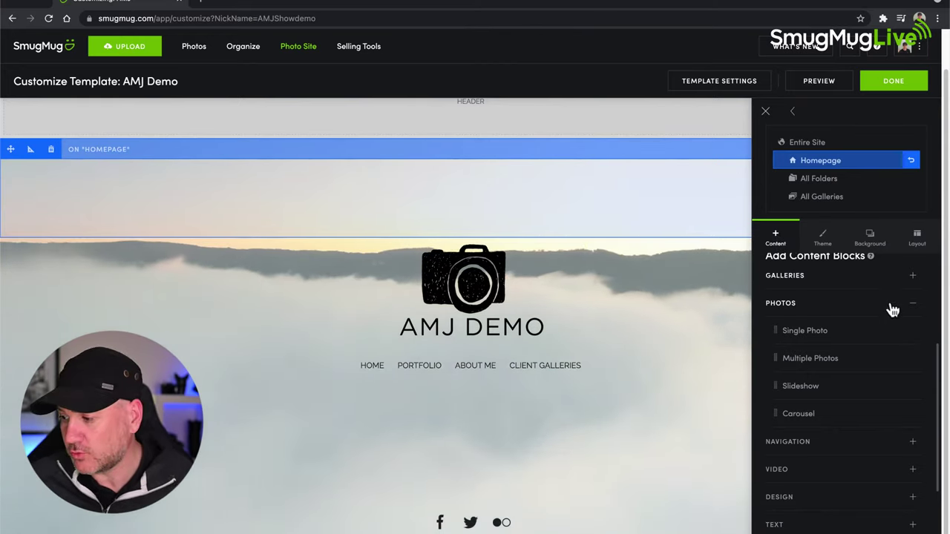
- Add a Slideshow block between the homepage menu and the social icons, using the Seascapes gallery as its source
drag(806, 388, 470, 428)
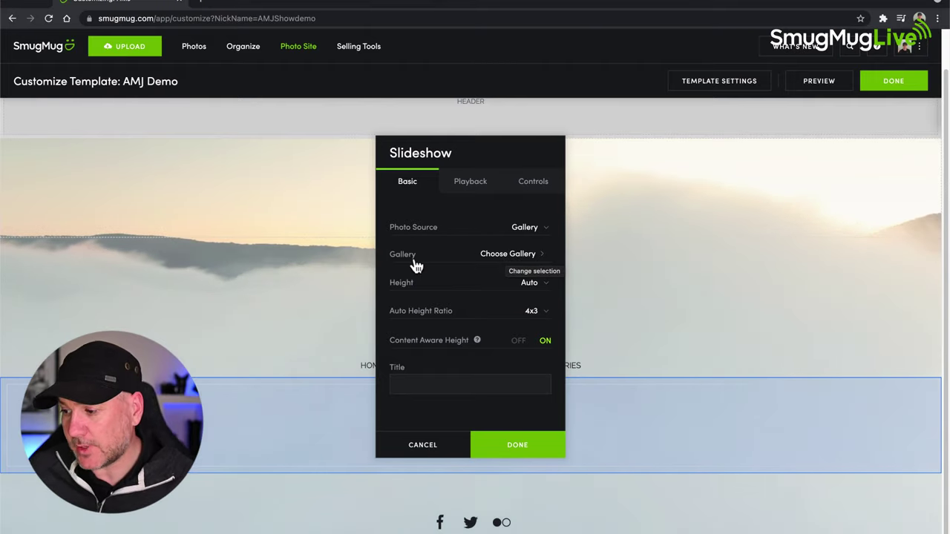
click(509, 258)
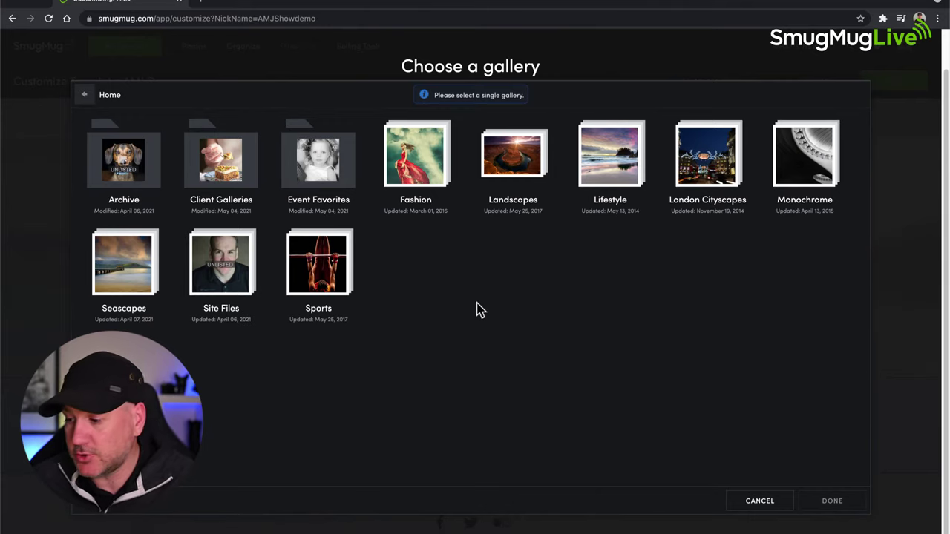
click(136, 297)
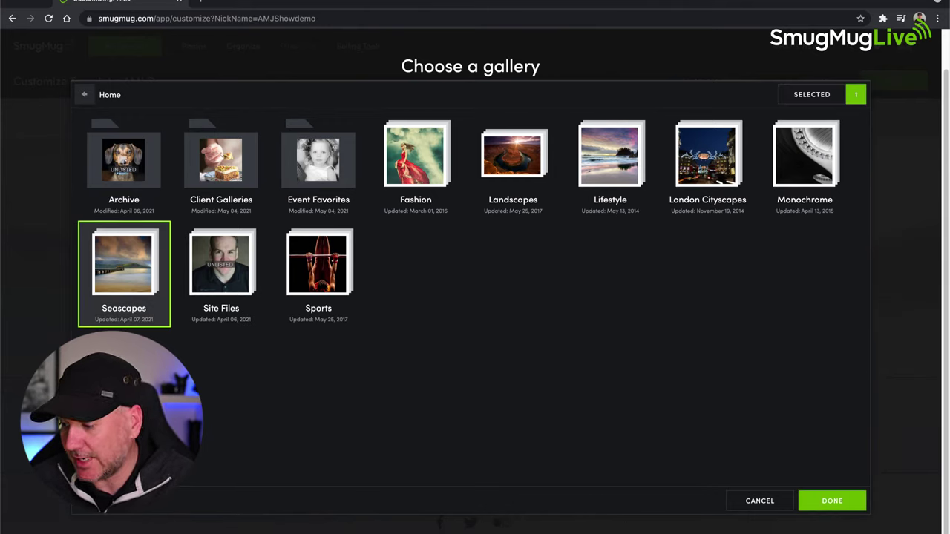
click(831, 501)
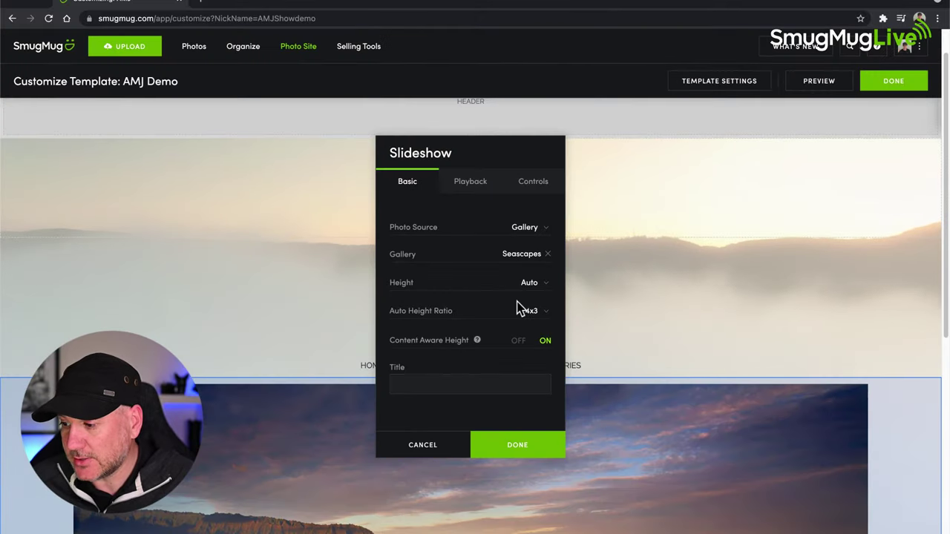
- Accept the Slideshow block's settings and publish the updated homepage
scroll(571, 378, down, 3)
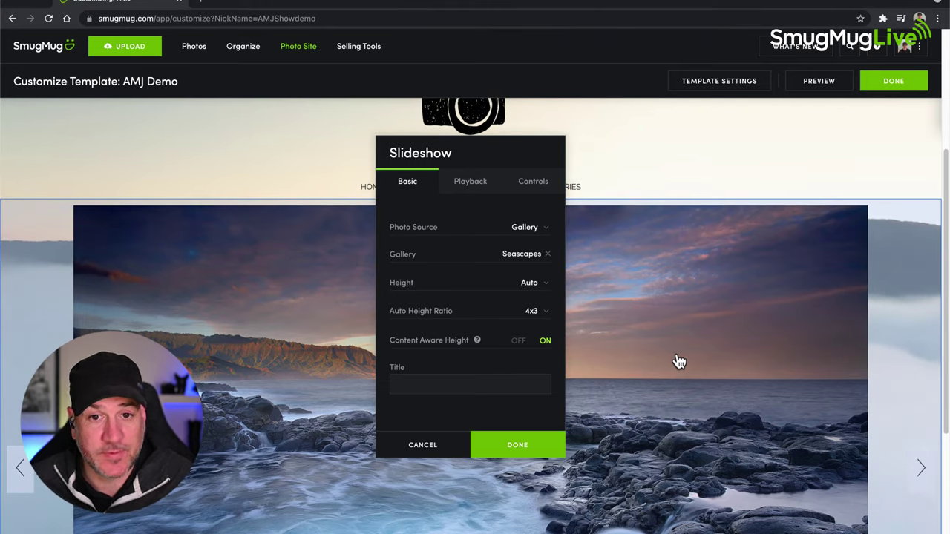
scroll(678, 361, down, 1)
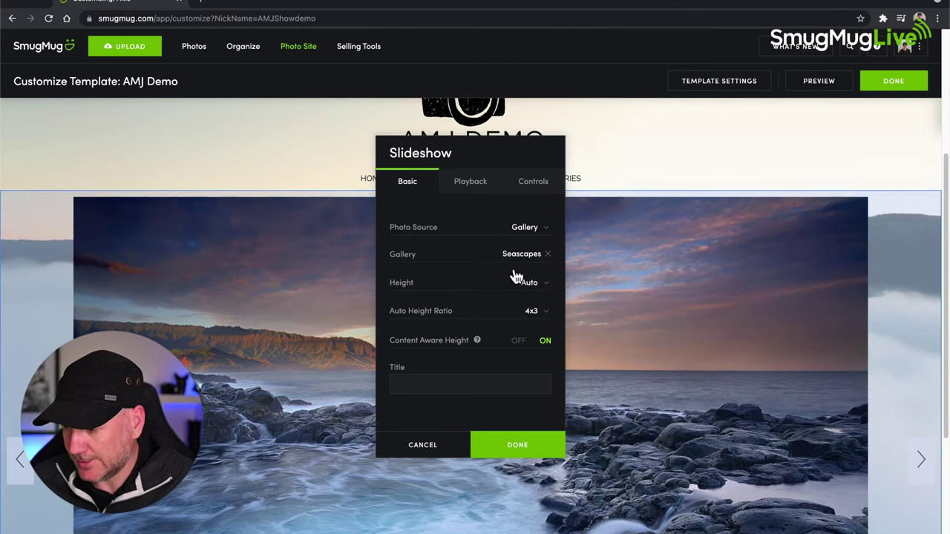
click(545, 289)
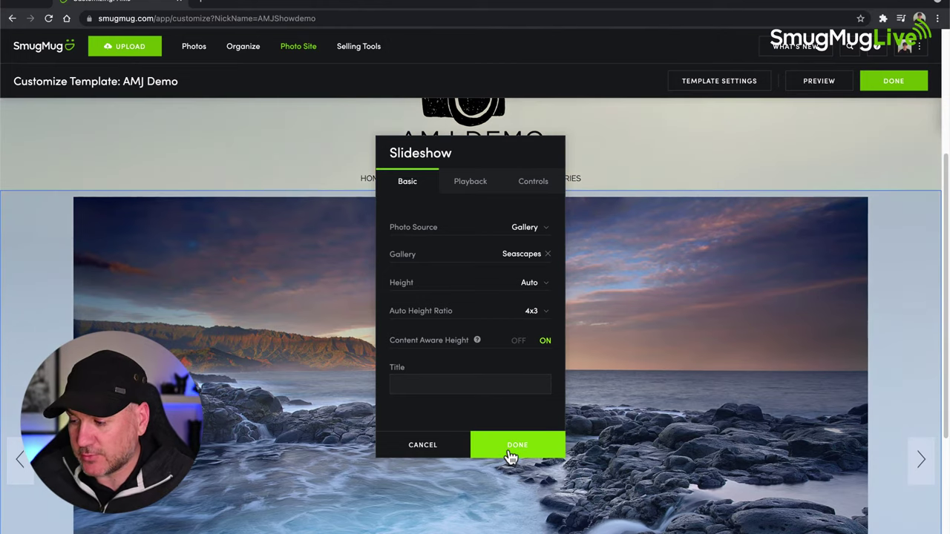
click(535, 447)
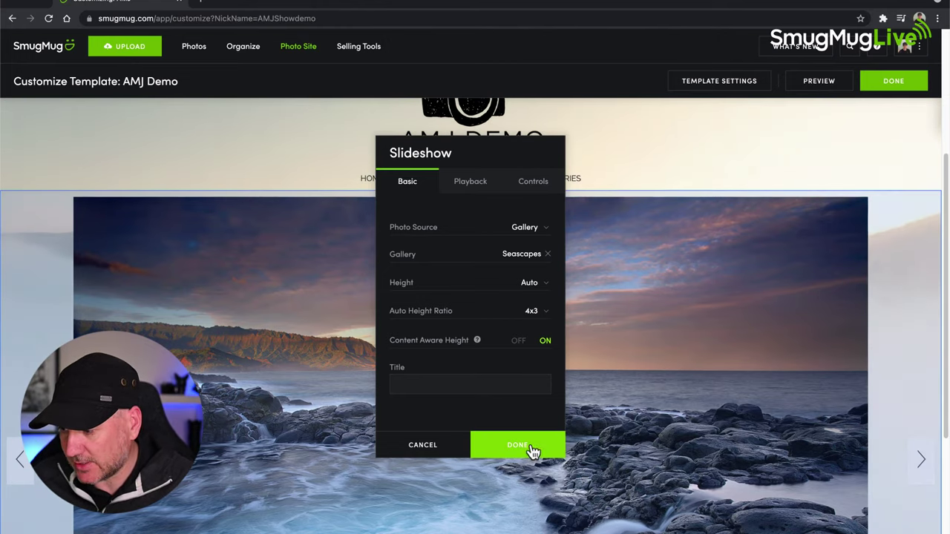
scroll(558, 438, down, 3)
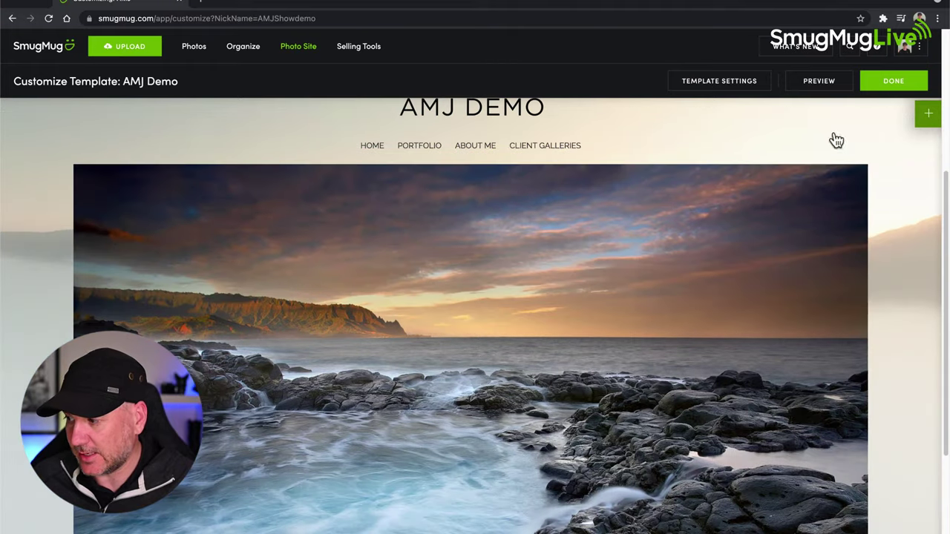
click(897, 88)
click(445, 259)
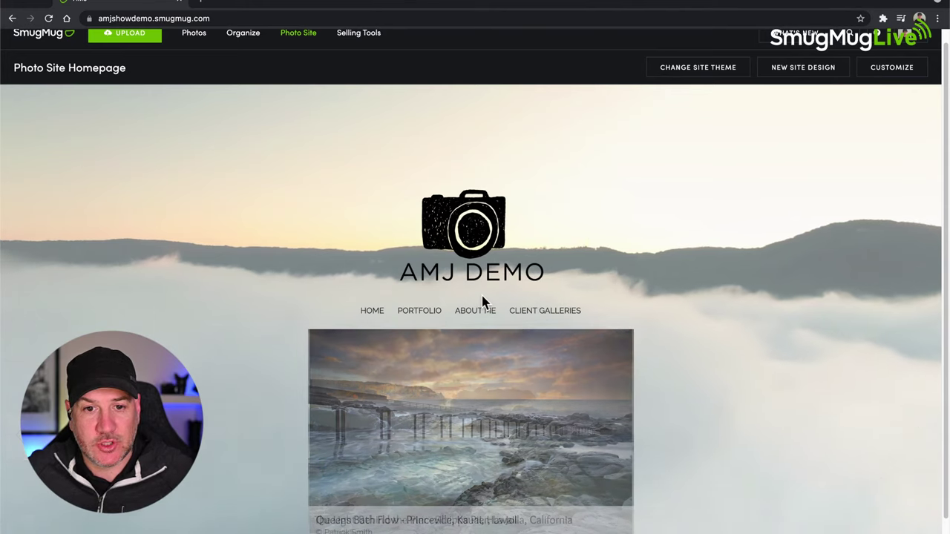
- Review the published homepage with its slideshow between the menu and the social icons
scroll(481, 297, down, 1)
mouse_move(248, 448)
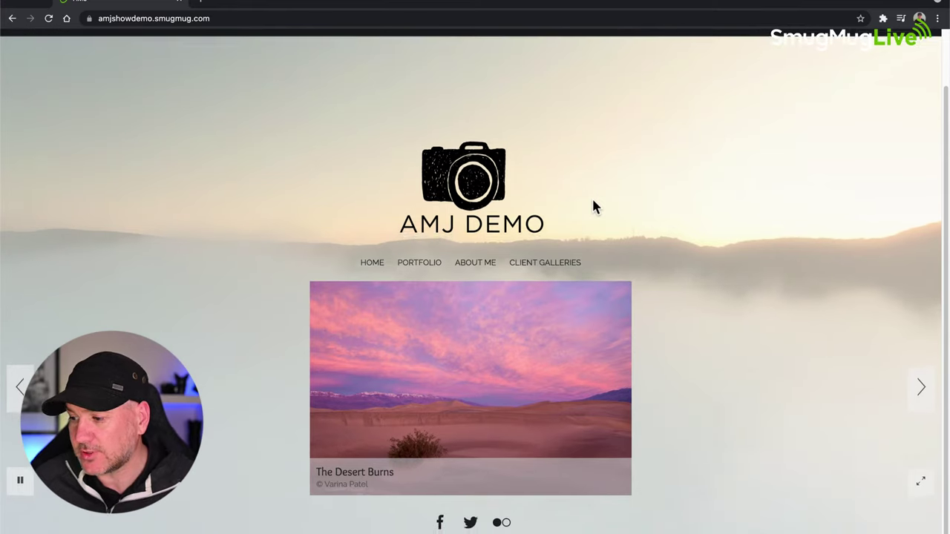
scroll(592, 197, up, 2)
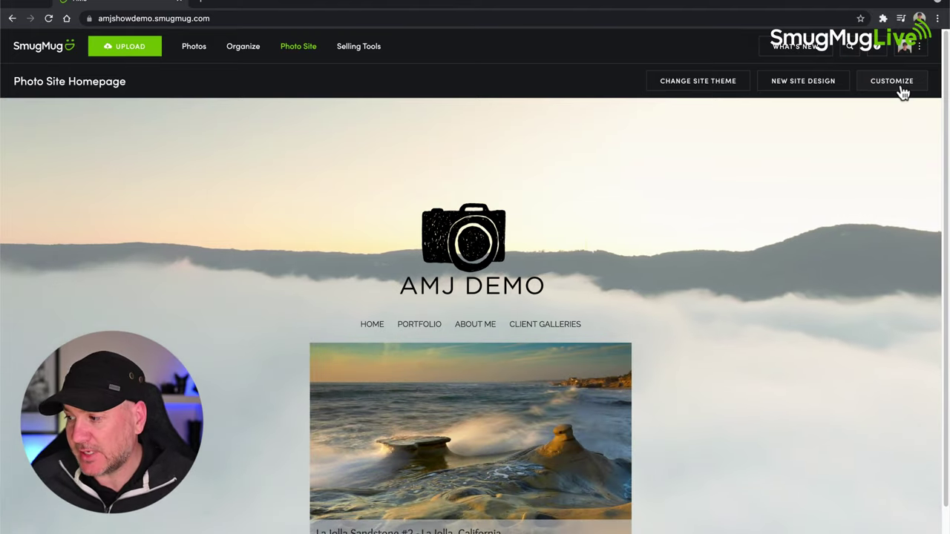
- Open the homepage for customization and examine how the Slideshow block sits below the logo and menu
click(898, 85)
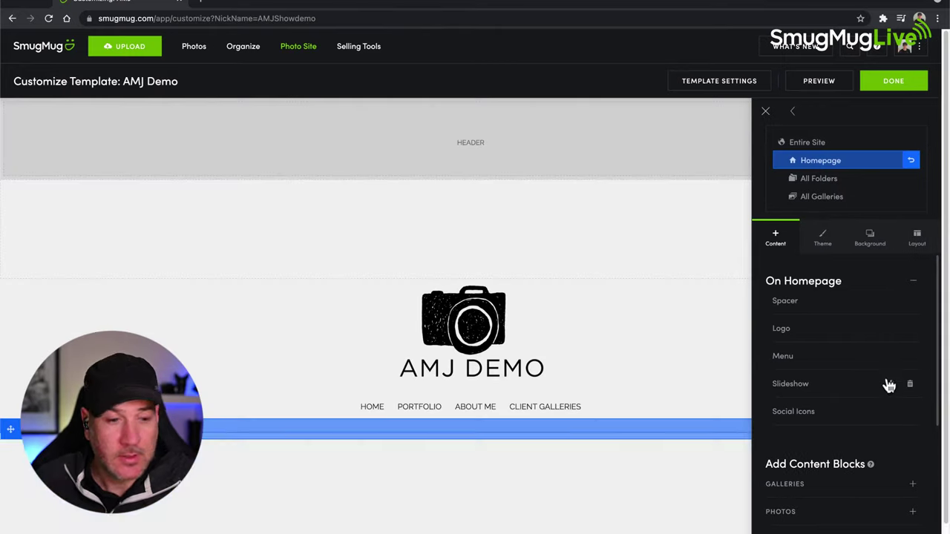
scroll(875, 316, down, 2)
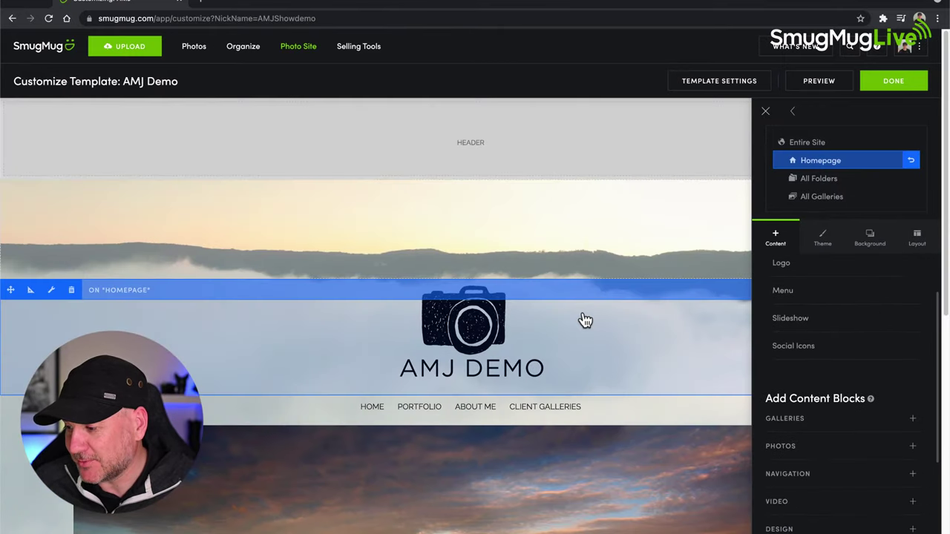
scroll(590, 318, down, 6)
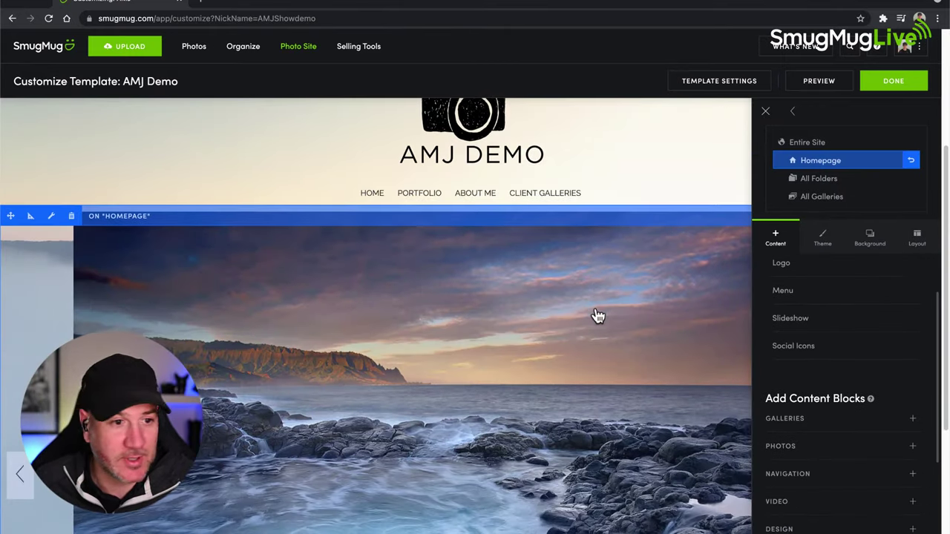
scroll(602, 321, down, 1)
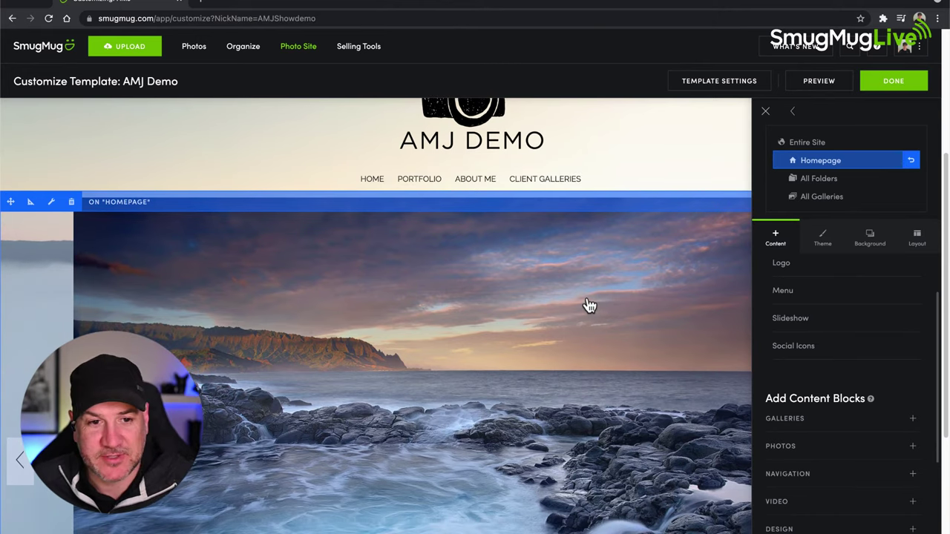
scroll(609, 293, down, 2)
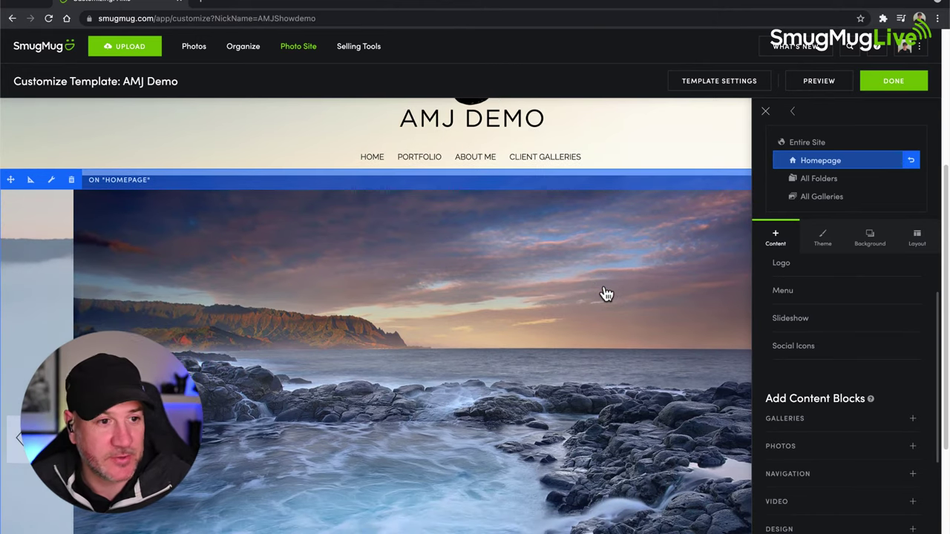
scroll(609, 292, down, 2)
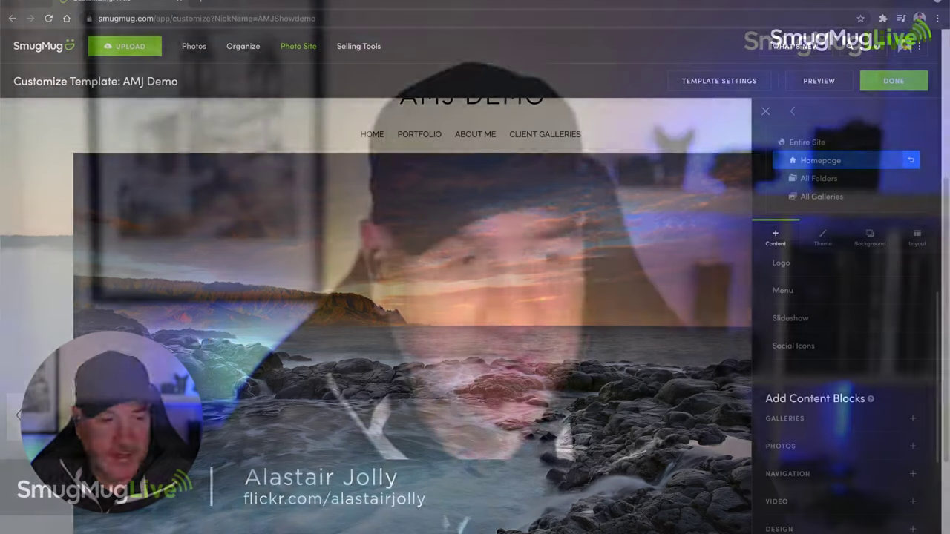
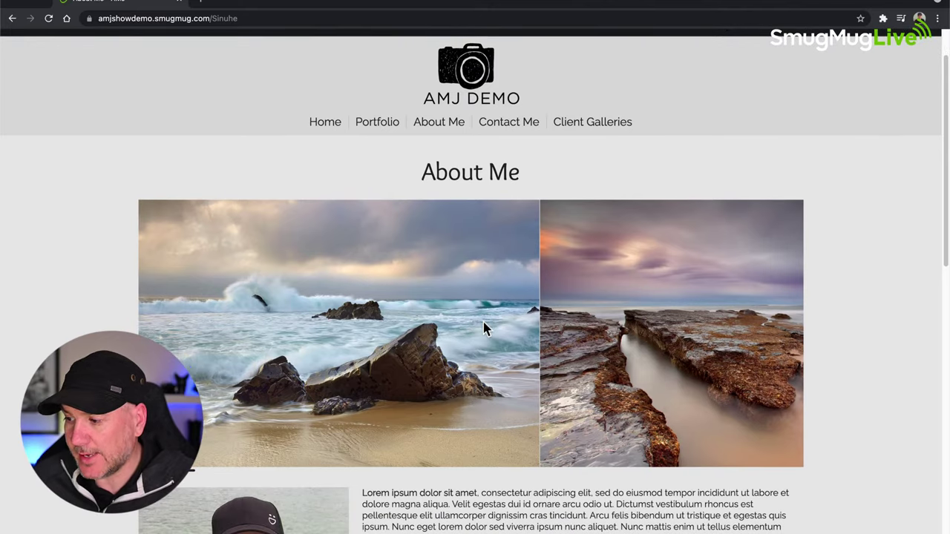
- Examine the About Me page's photo carousel, portrait photo and text layout
scroll(483, 325, down, 1)
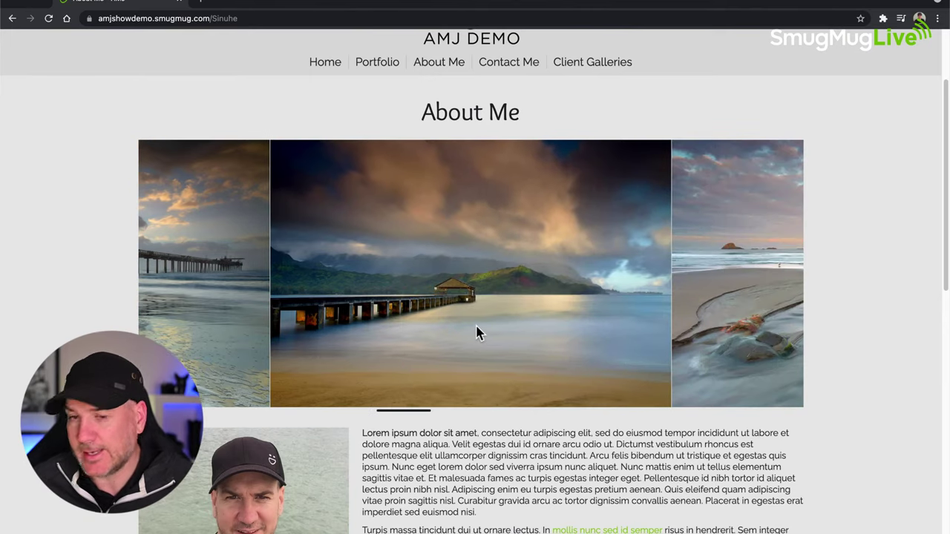
scroll(476, 334, down, 5)
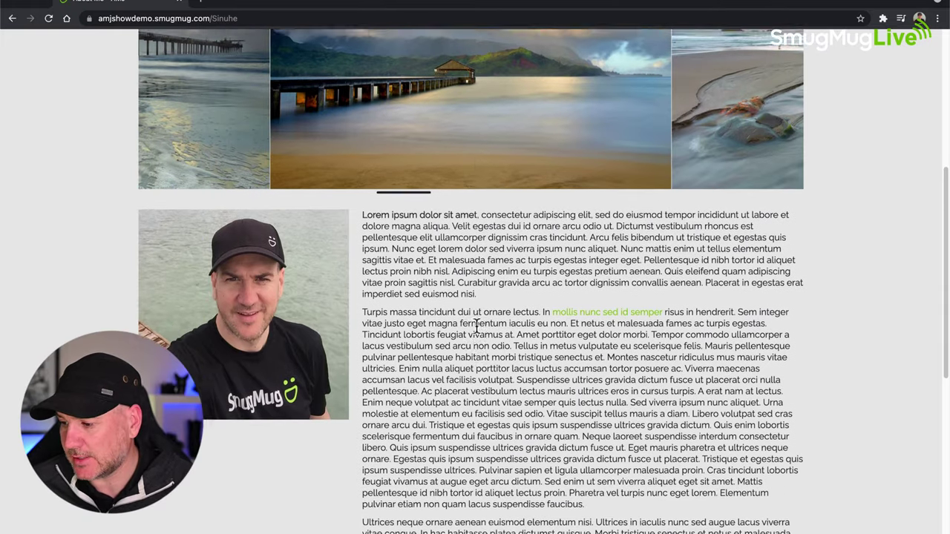
scroll(477, 327, down, 1)
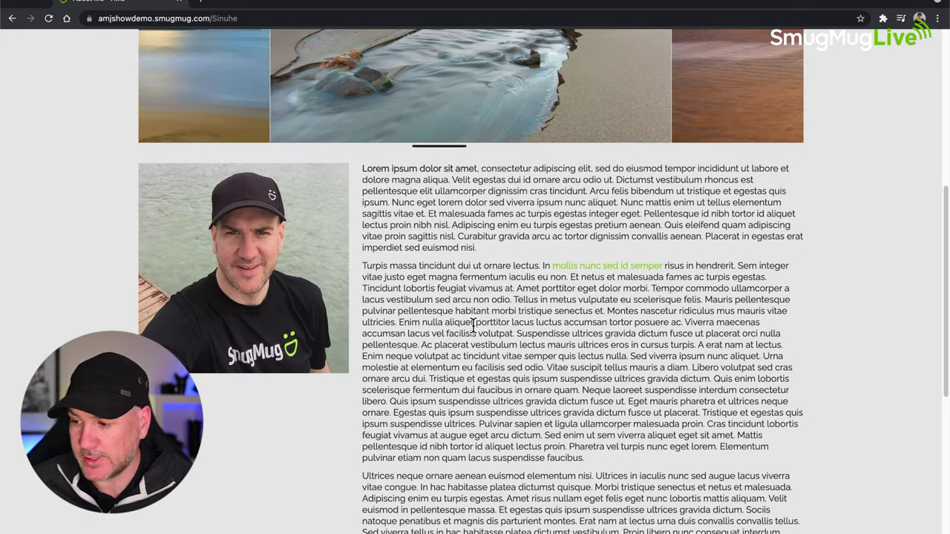
scroll(250, 152, down, 1)
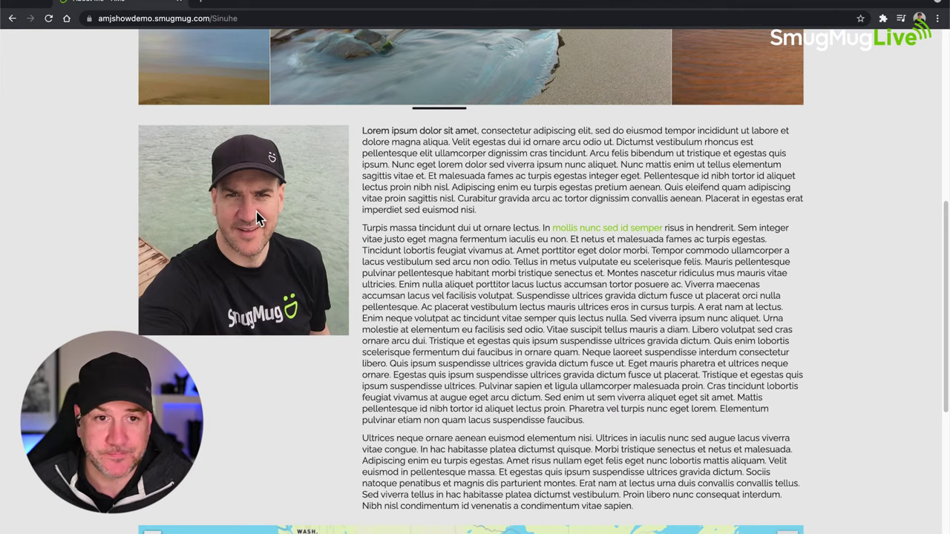
scroll(356, 229, up, 1)
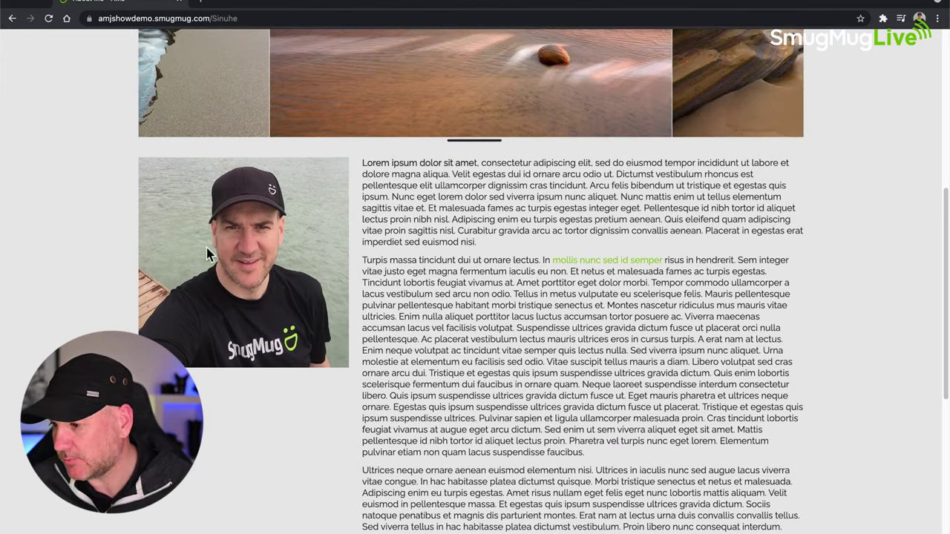
scroll(207, 255, up, 10)
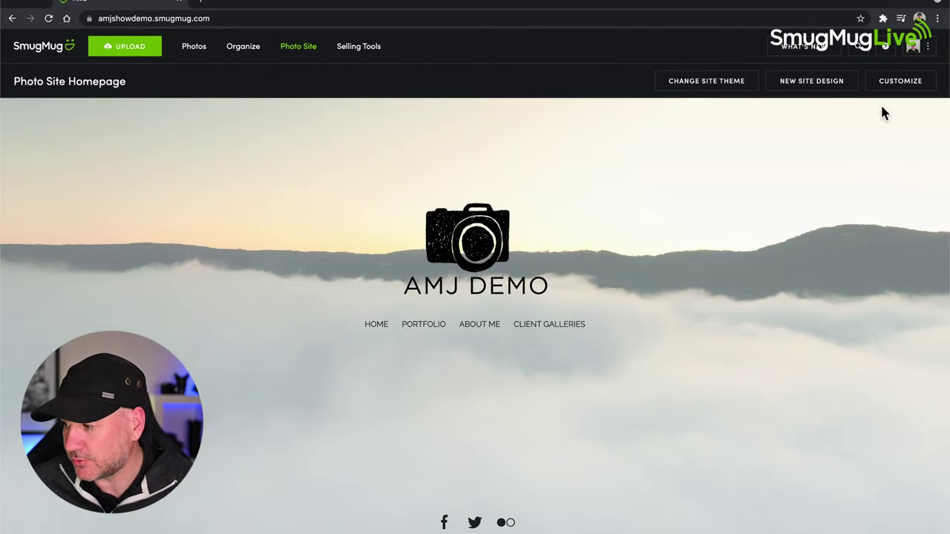
- Open the homepage for customization and show the available Navigation content blocks
click(895, 86)
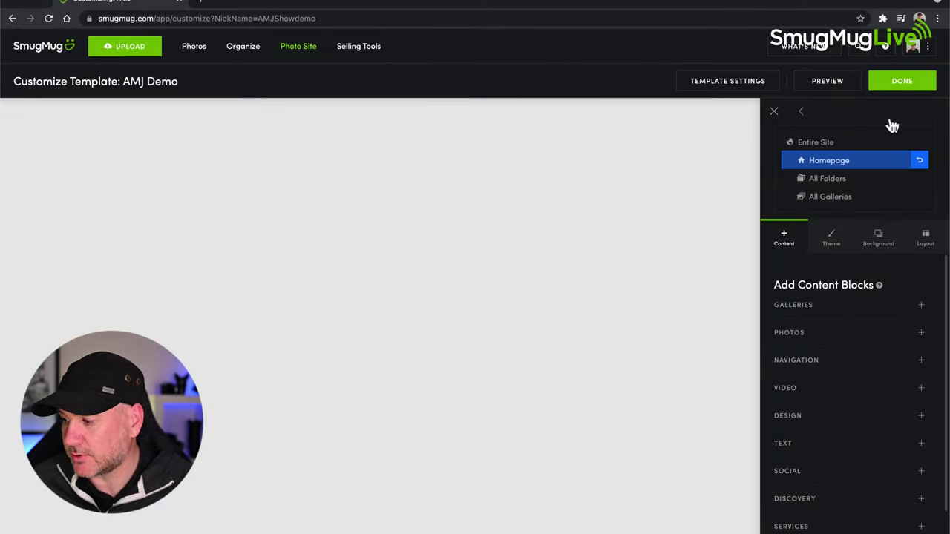
scroll(839, 319, down, 3)
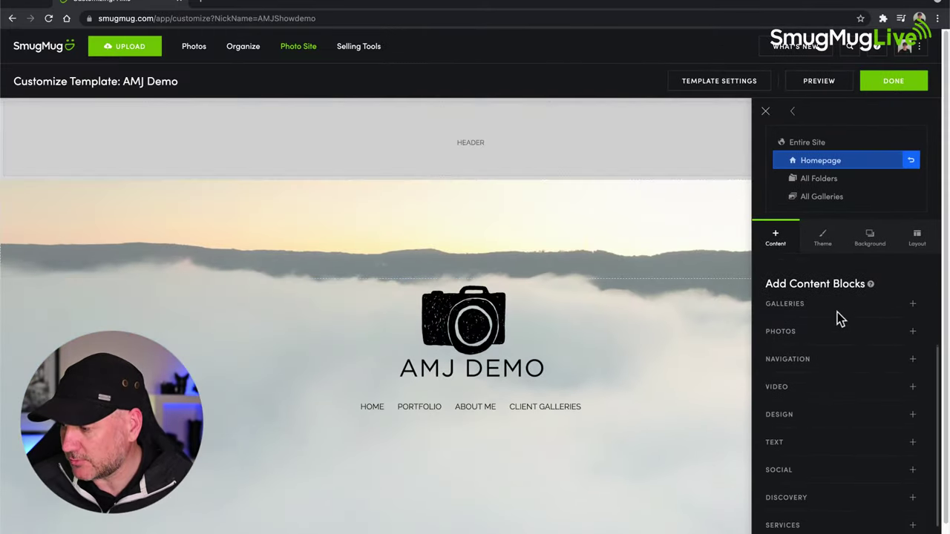
scroll(830, 332, down, 1)
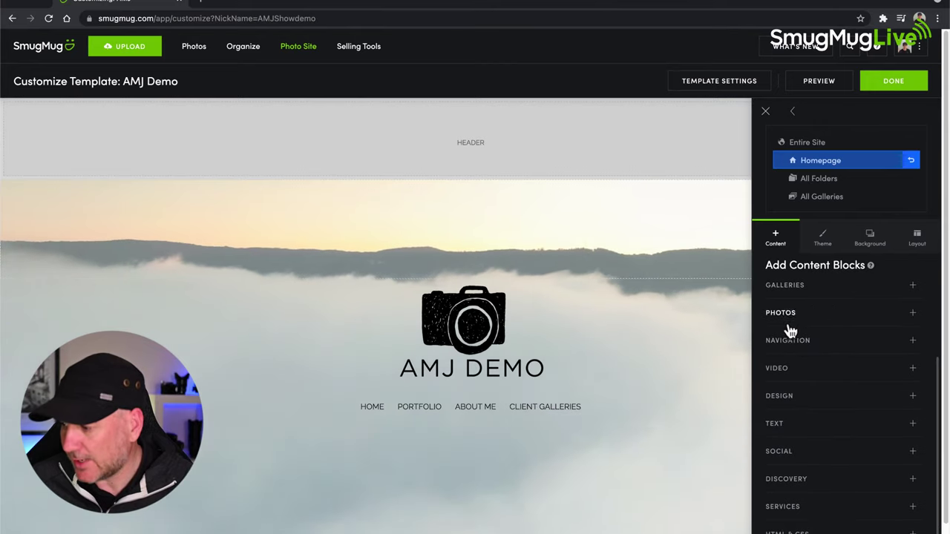
click(913, 343)
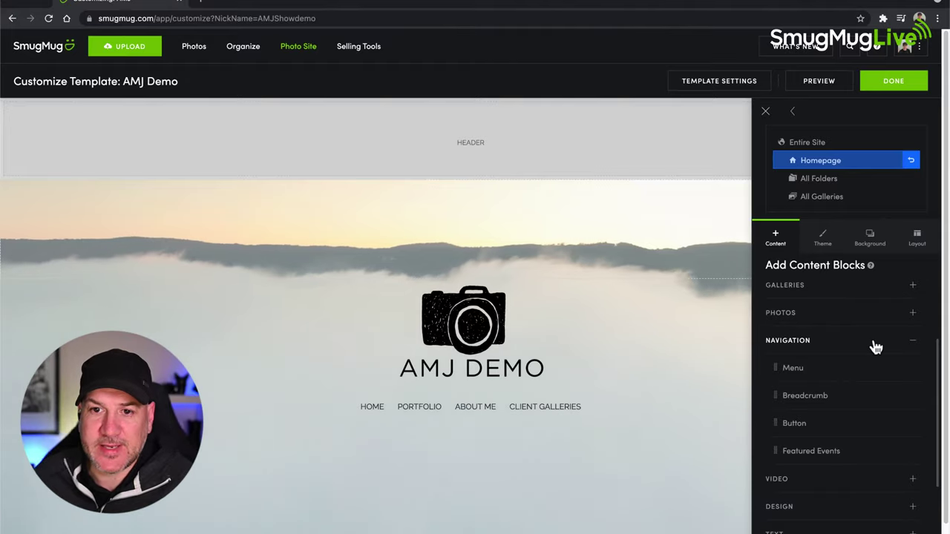
scroll(875, 348, up, 5)
scroll(757, 418, down, 3)
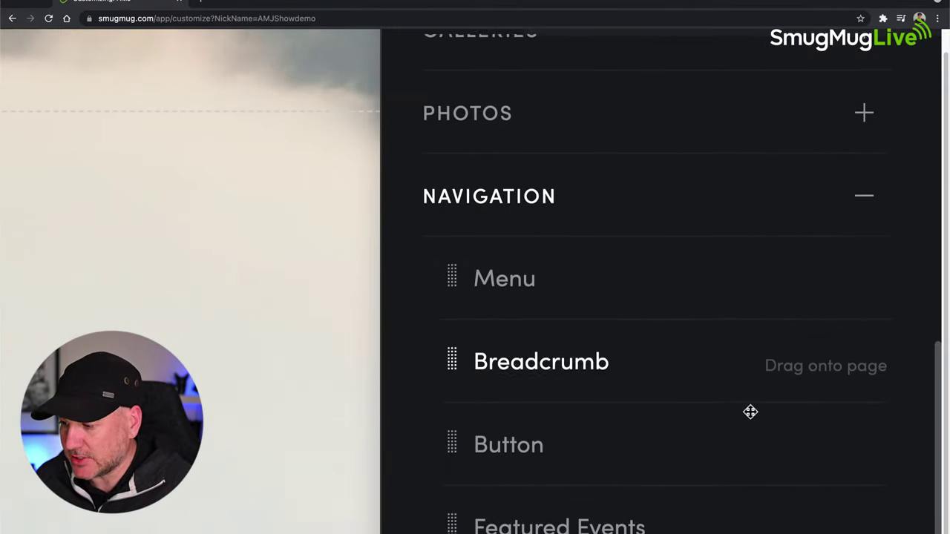
scroll(751, 412, down, 1)
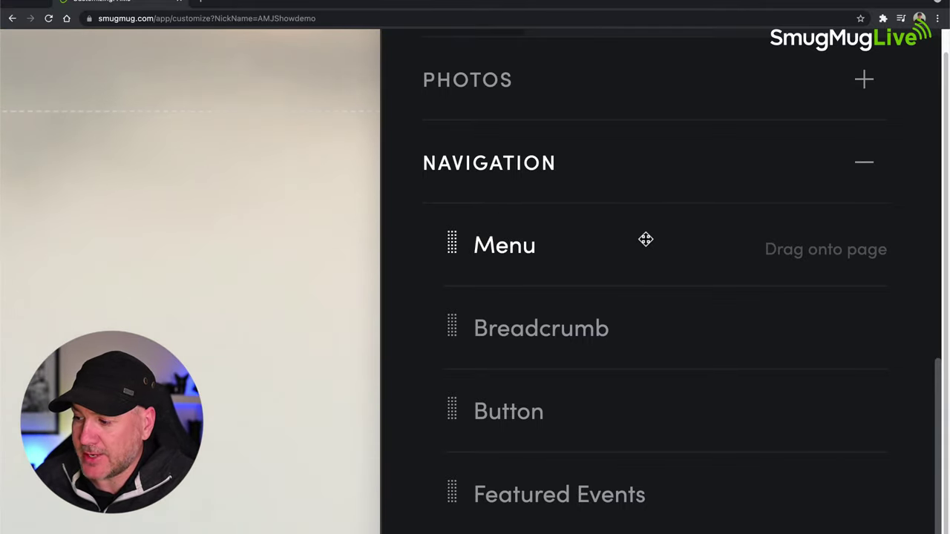
- Open the settings of the existing homepage menu and review its basic layout, text and separator options
mouse_move(646, 239)
mouse_down()
mouse_move(409, 399)
mouse_move(357, 373)
mouse_up()
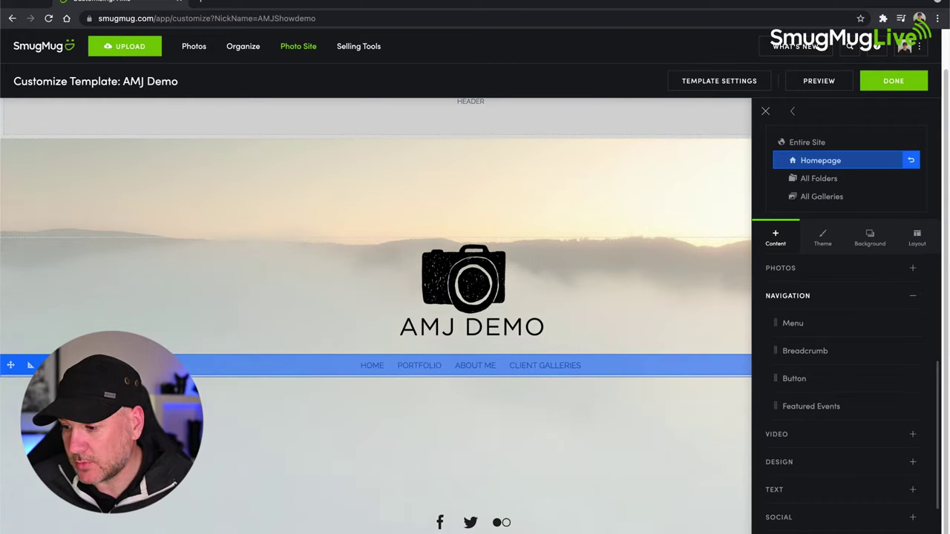
click(30, 365)
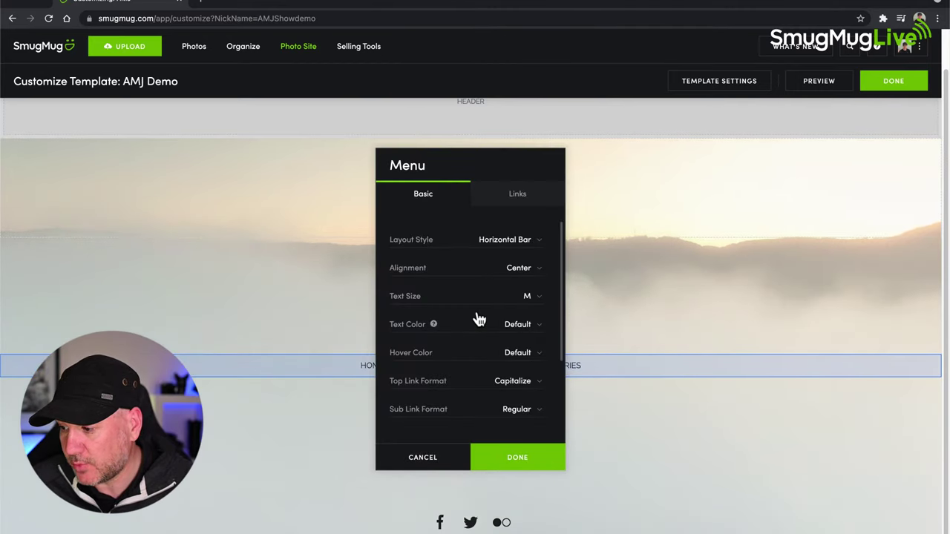
scroll(478, 319, down, 3)
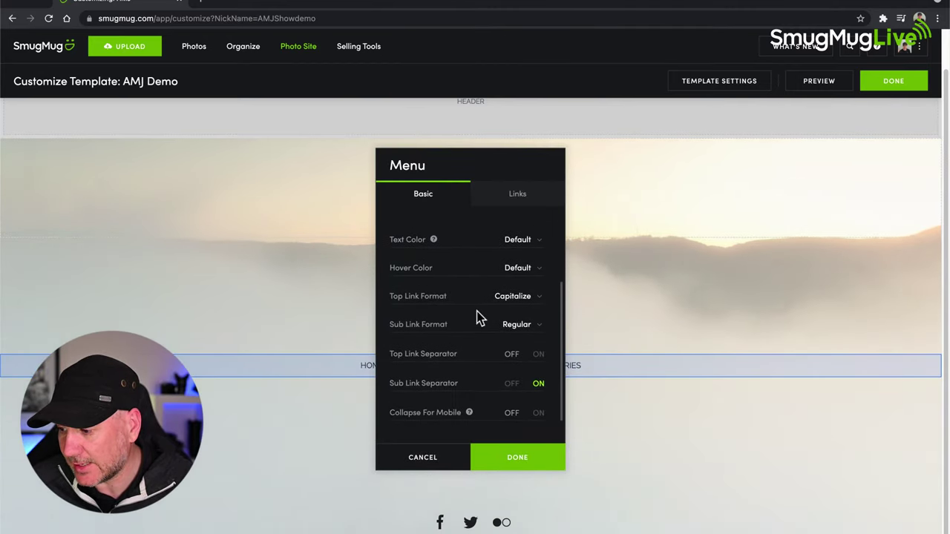
scroll(479, 319, up, 3)
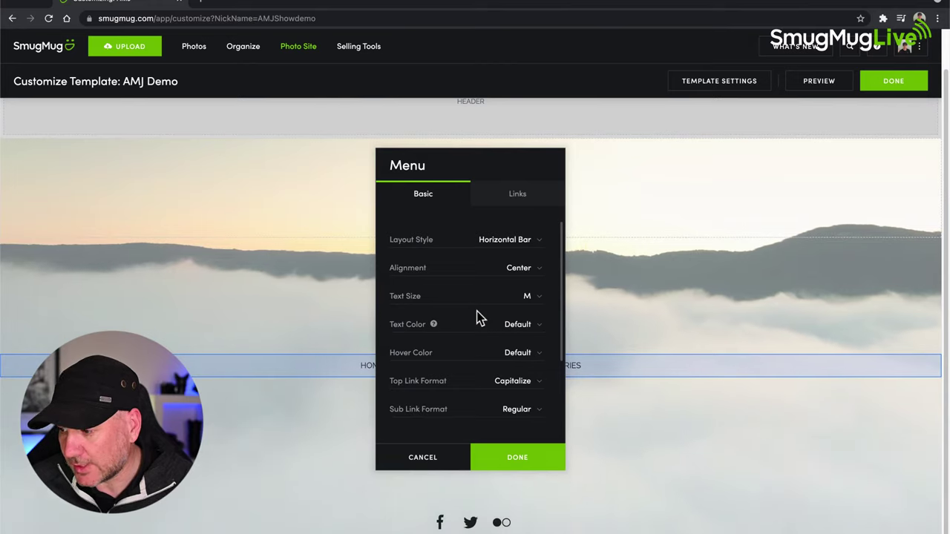
- Add a new link named "Demo Link" to the homepage menu
click(517, 197)
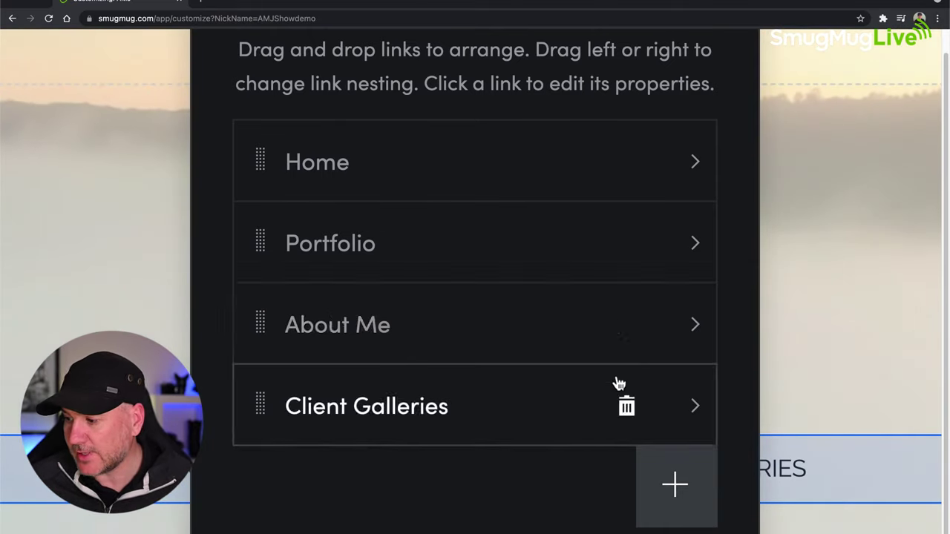
click(674, 483)
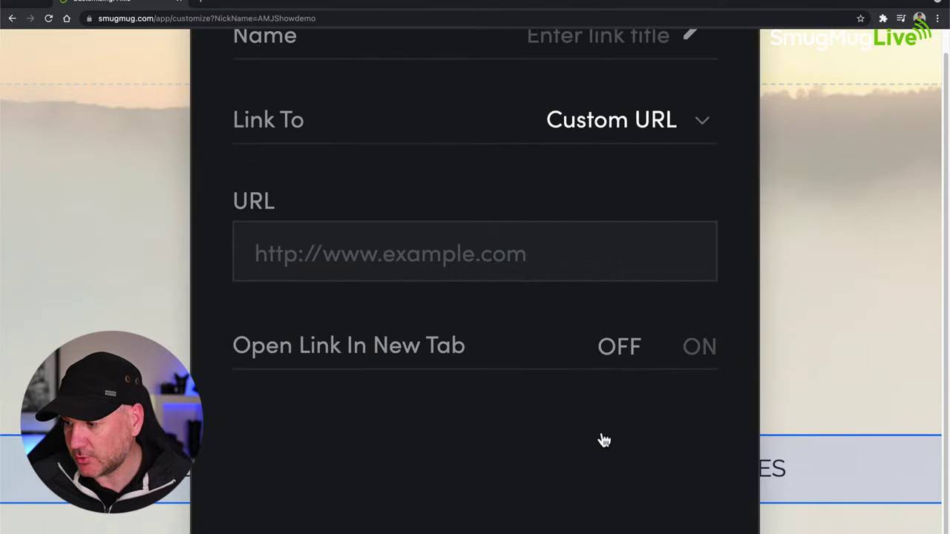
scroll(507, 259, down, 5)
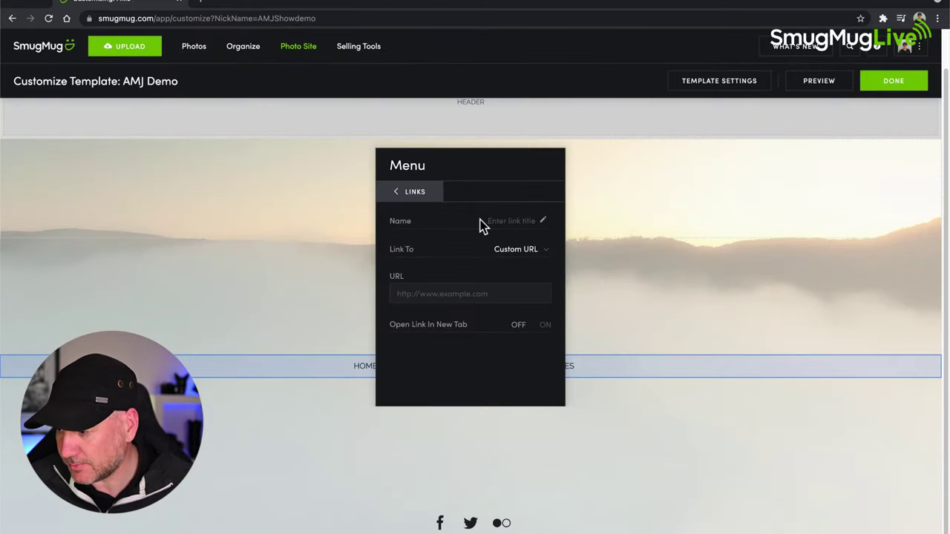
click(517, 217)
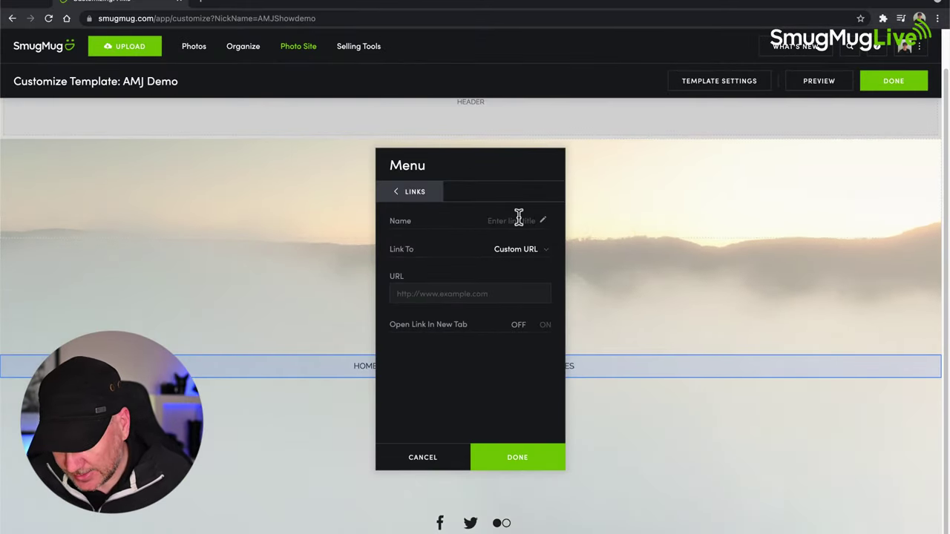
text(Demo L)
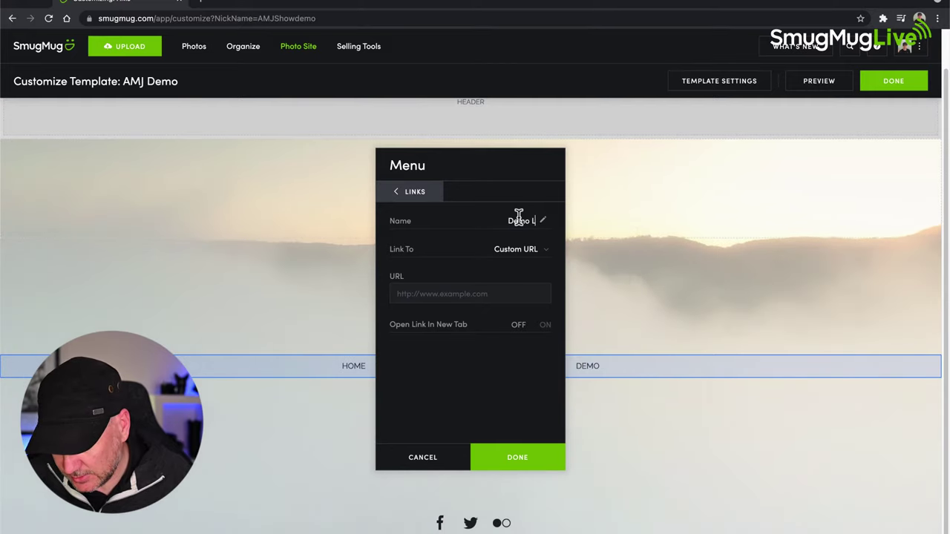
text(ink)
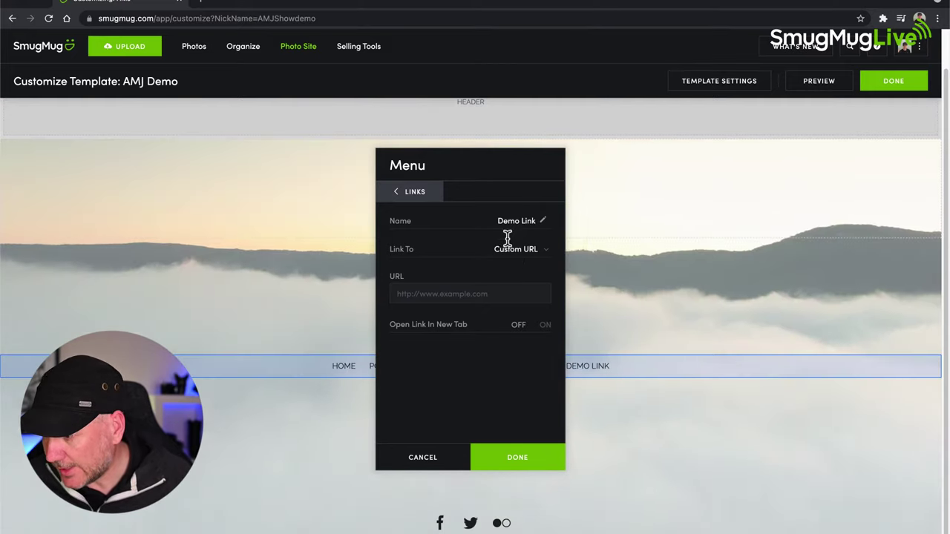
- Point Demo Link to the Contact Form and nest it under Portfolio in the menu's link list
click(514, 250)
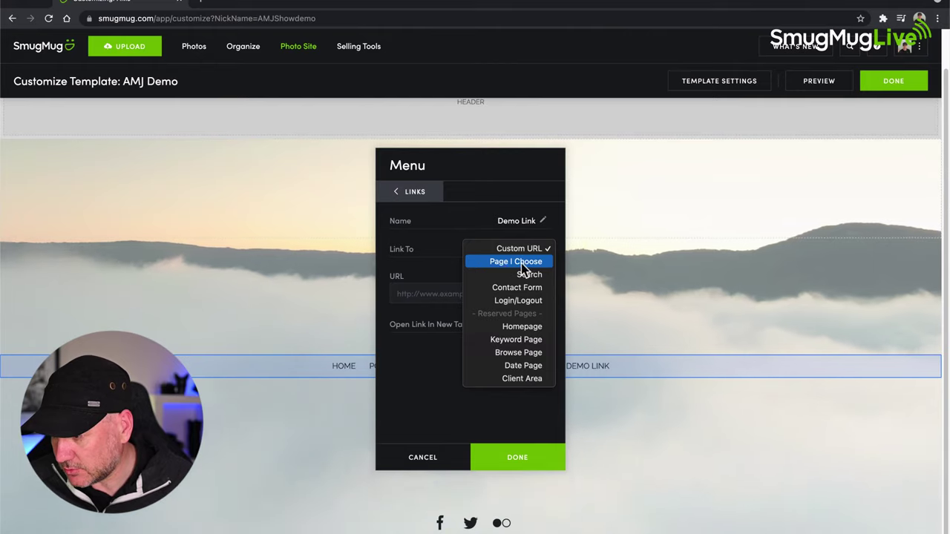
click(517, 288)
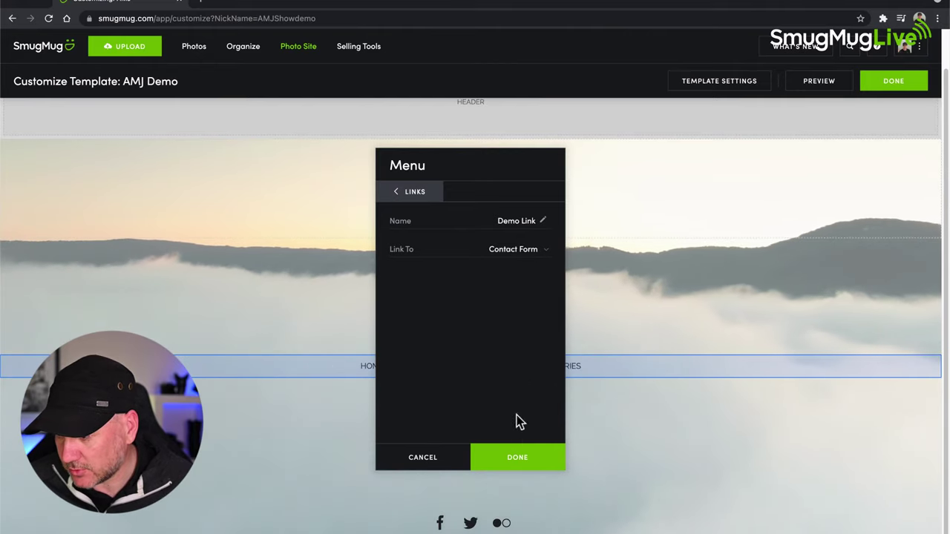
click(409, 195)
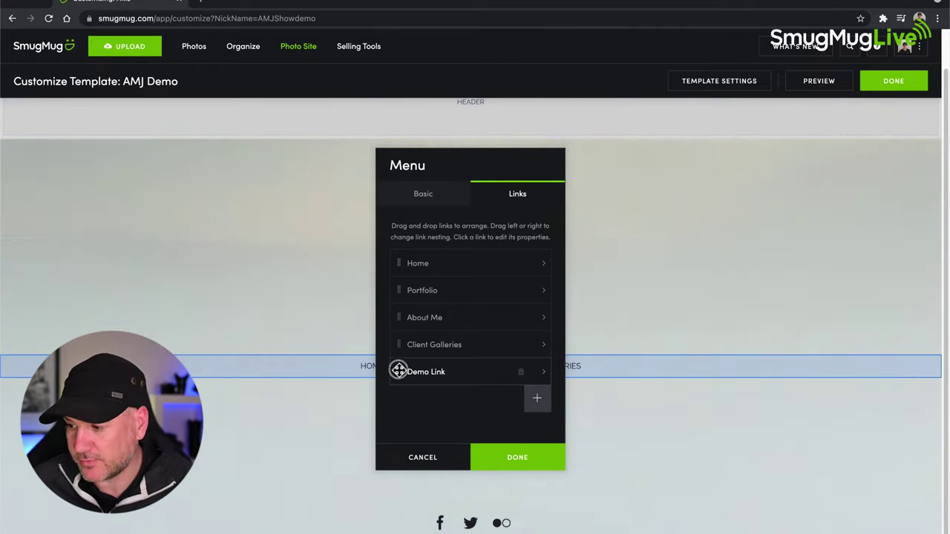
drag(411, 348, 422, 312)
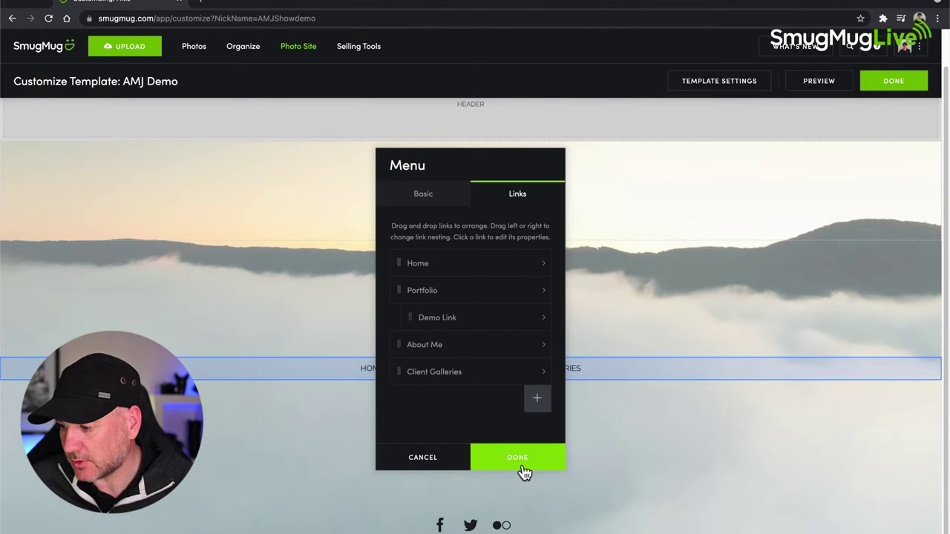
- Change Demo Link's destination to a page of choice, pick the About Me page, and save the menu settings
click(520, 467)
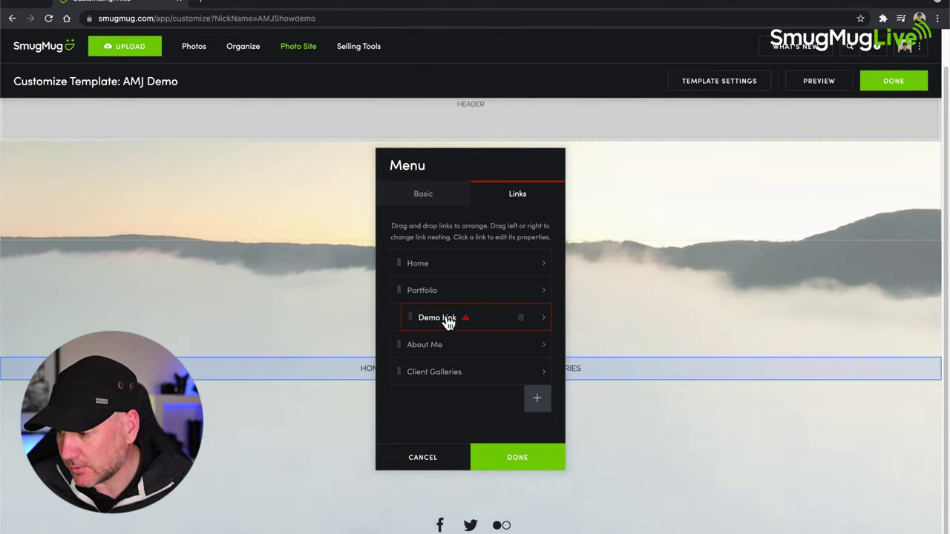
click(536, 321)
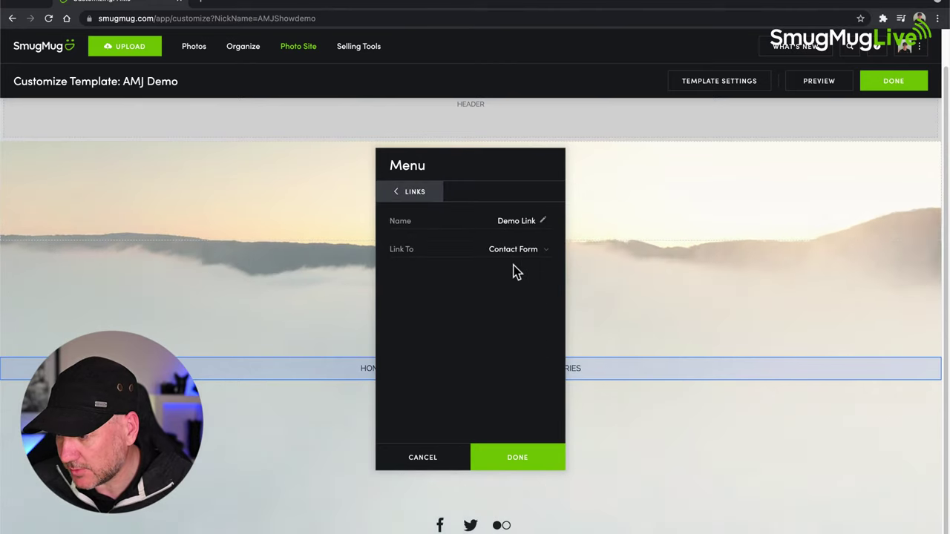
click(522, 255)
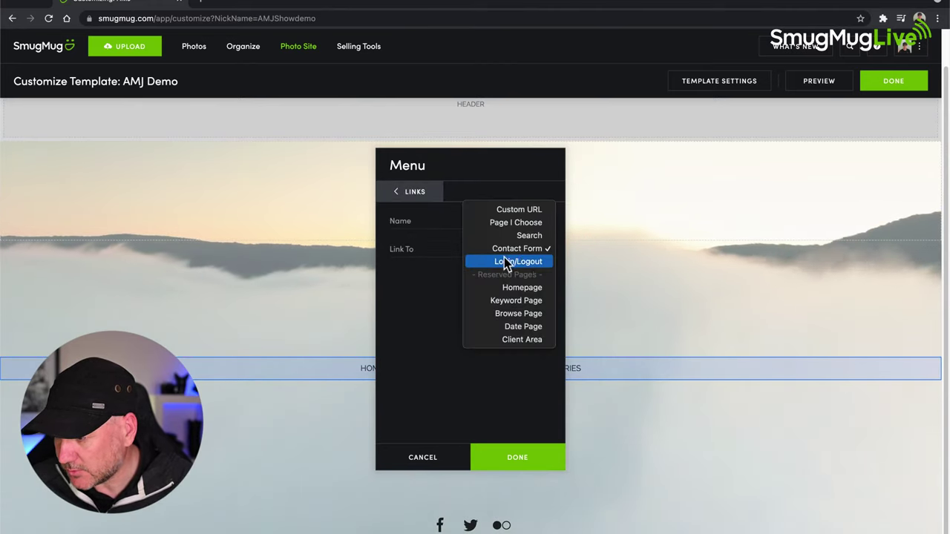
click(518, 224)
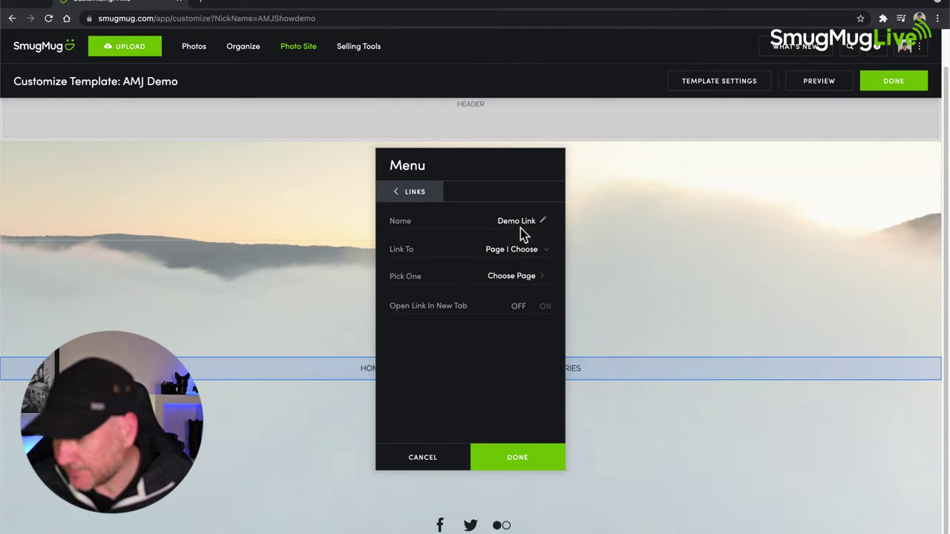
click(525, 281)
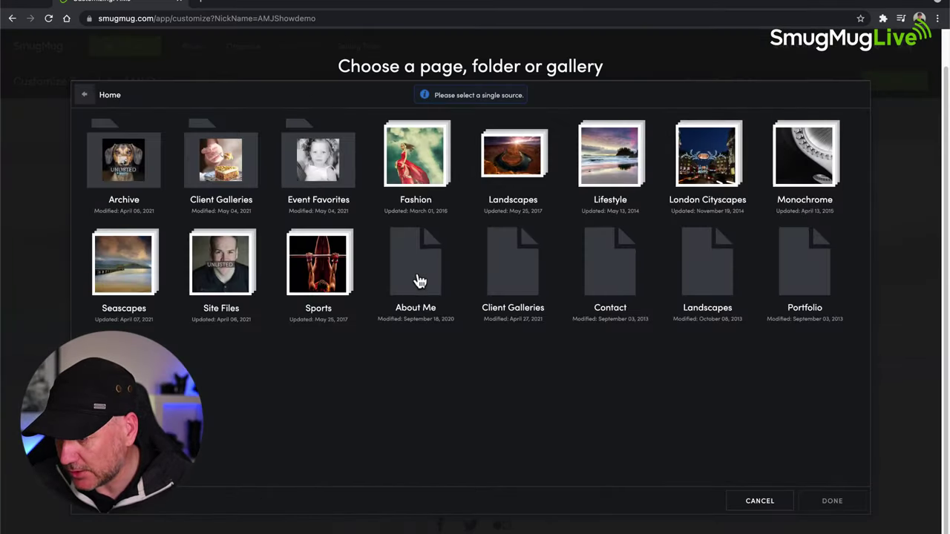
click(420, 281)
click(836, 503)
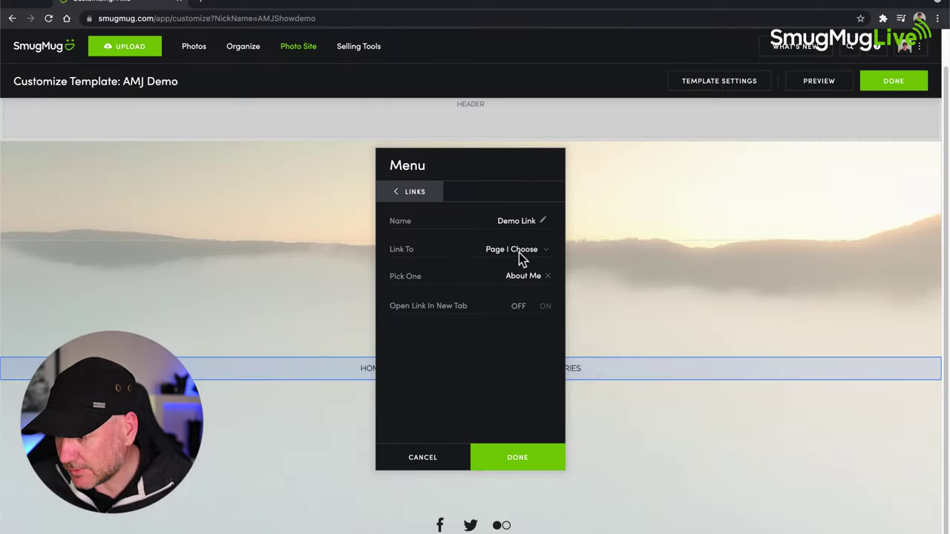
click(528, 458)
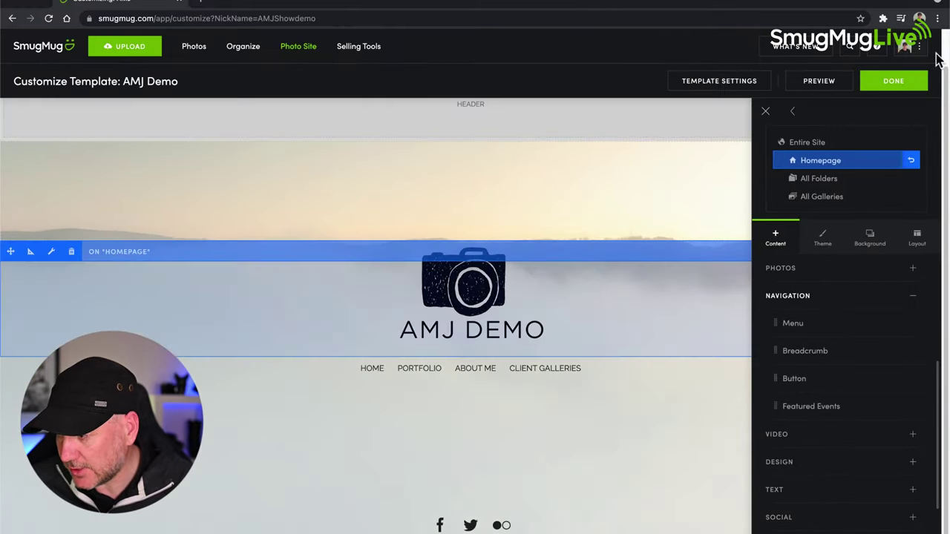
- Publish the homepage changes and check the Portfolio entry of the menu on the live site
click(902, 84)
click(482, 266)
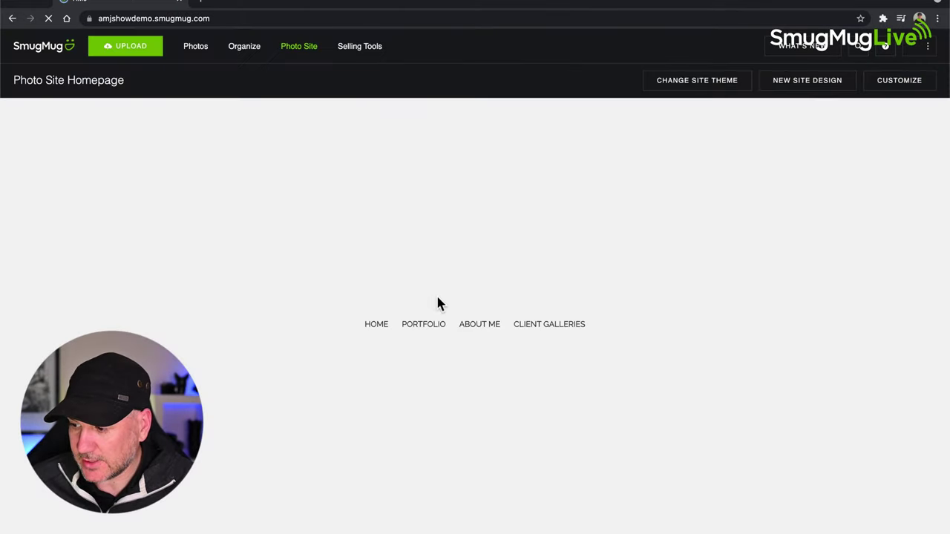
mouse_move(430, 329)
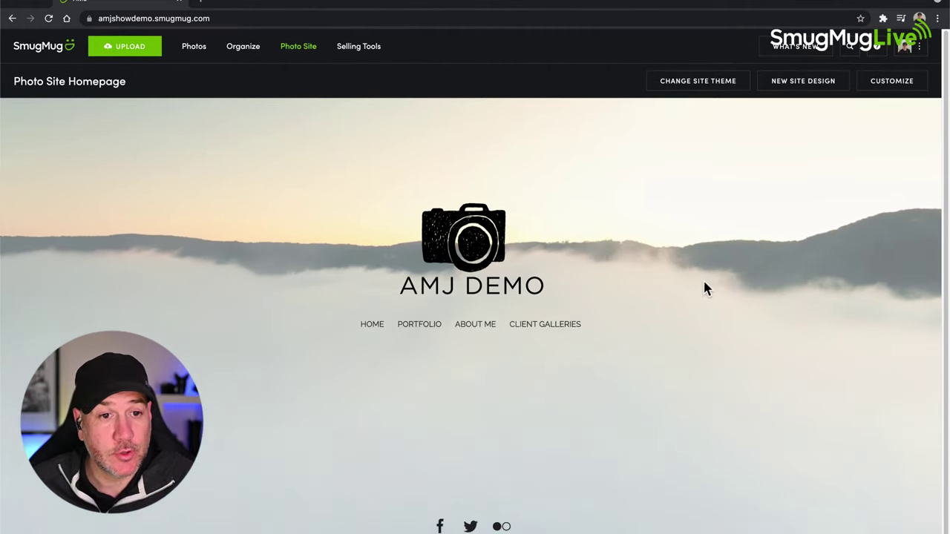
- Reopen the homepage customization to review the Navigation content blocks, including Breadcrumb, and leave it by publishing
click(899, 83)
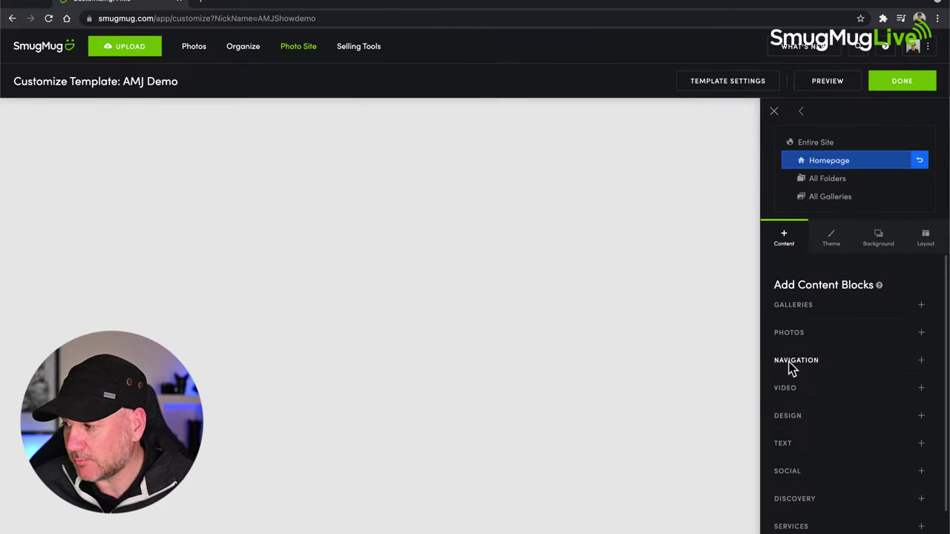
scroll(806, 370, down, 3)
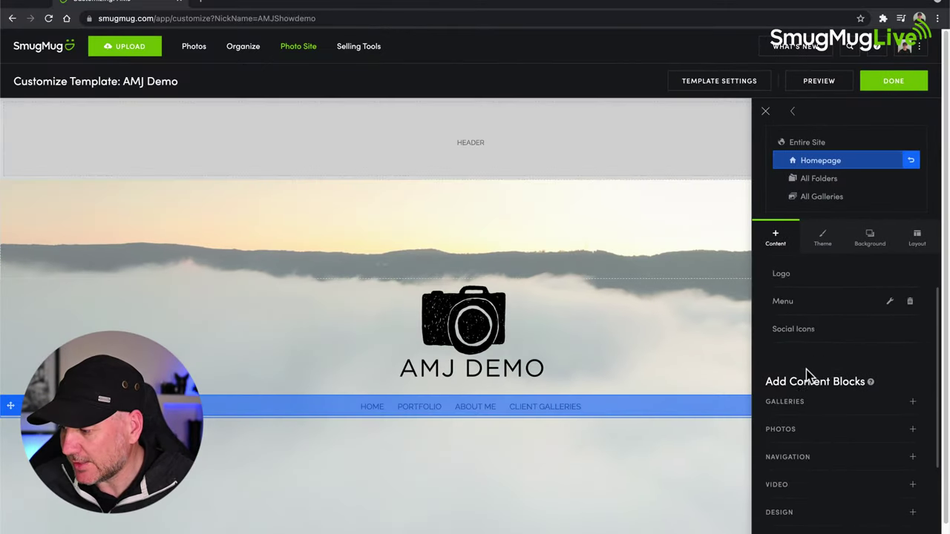
click(912, 347)
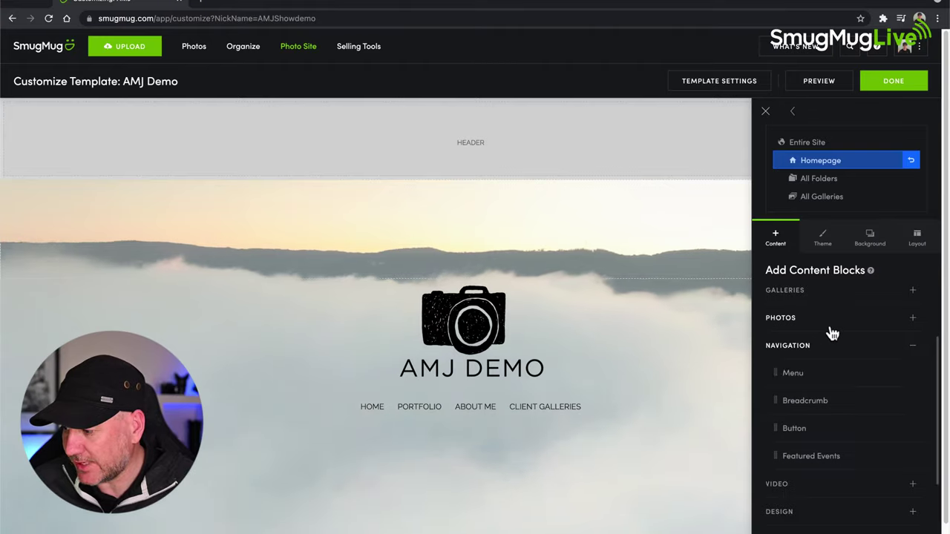
scroll(831, 333, down, 1)
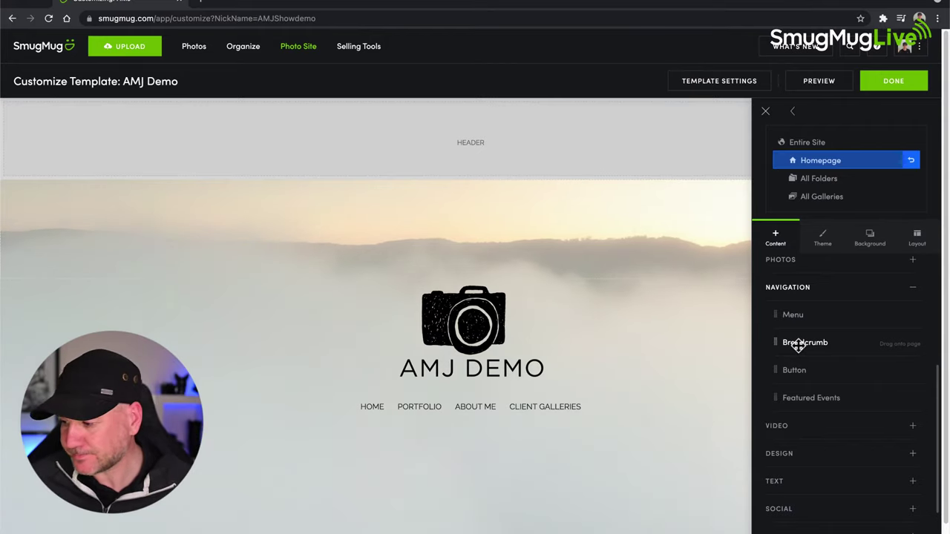
click(893, 84)
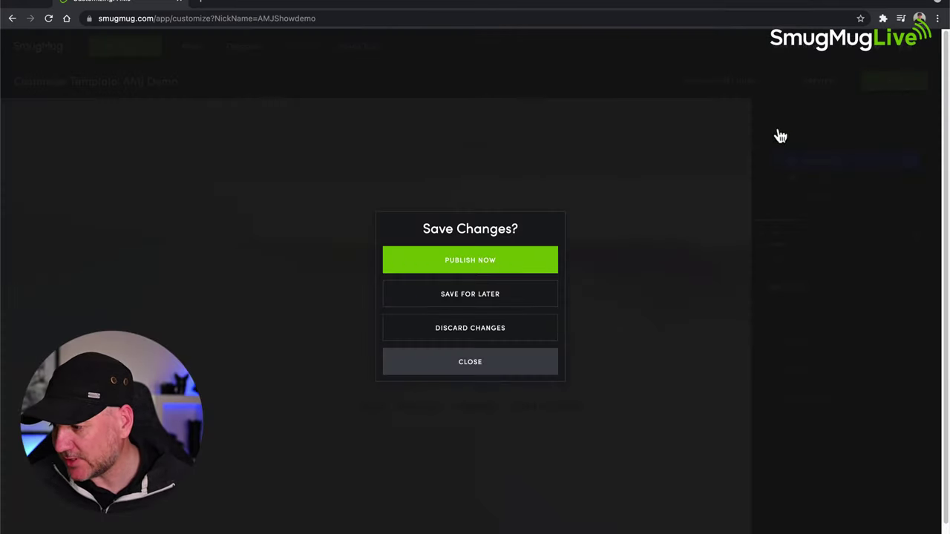
click(465, 269)
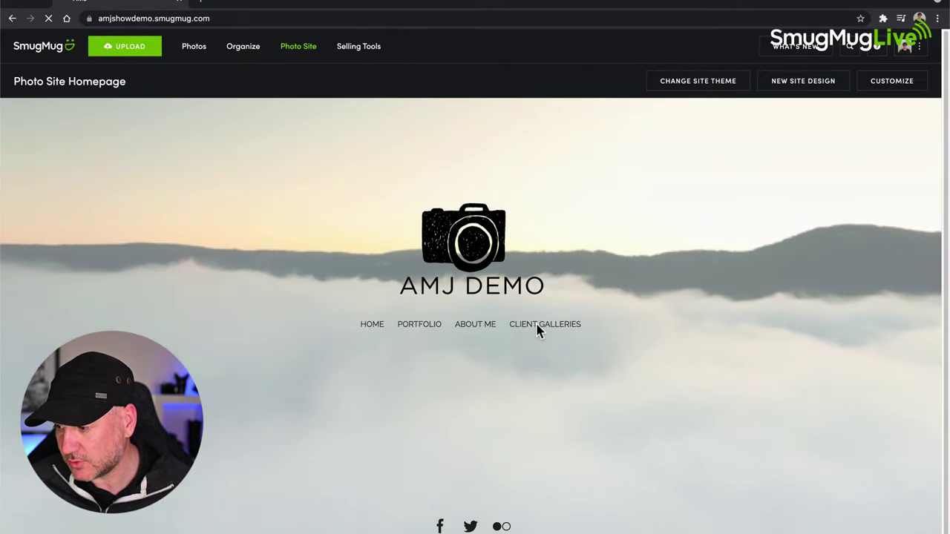
- Open the Wedding Clients folder within Client Galleries and examine its breadcrumb trail up close
click(538, 327)
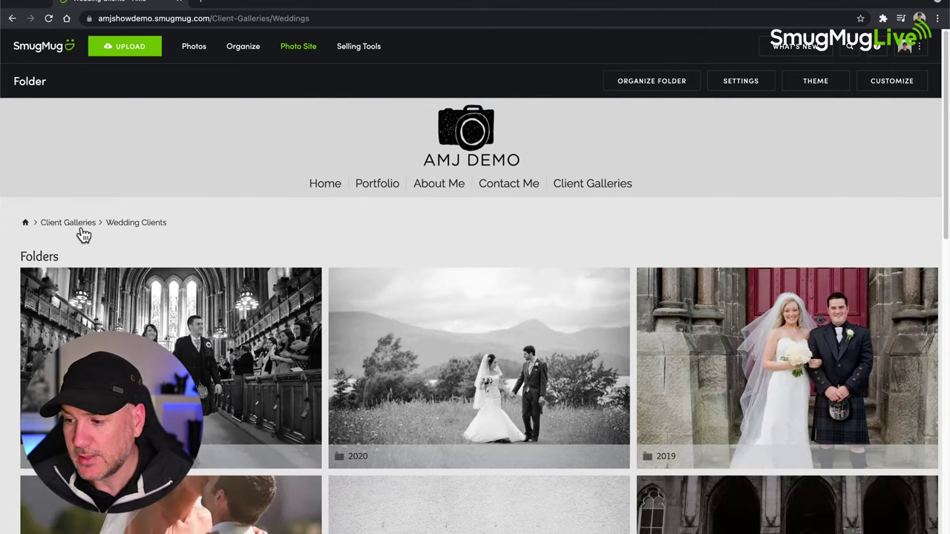
key(super+plus)
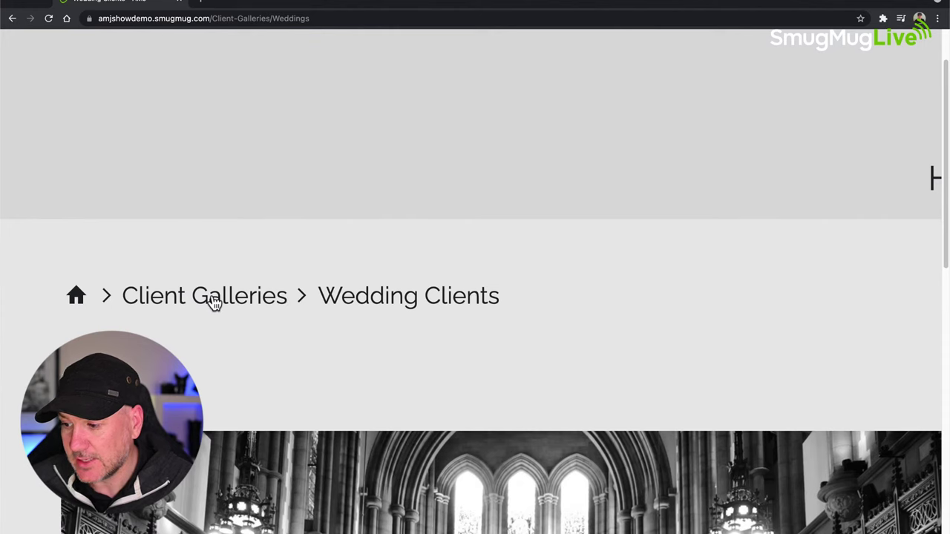
scroll(213, 301, down, 5)
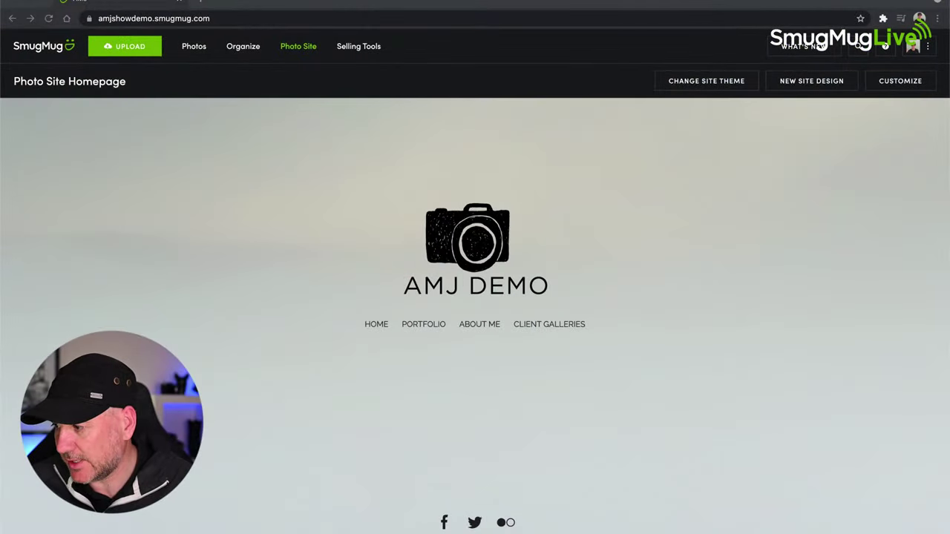
- Reopen Demo Link's settings in the homepage menu and set it to open in a new tab
click(899, 83)
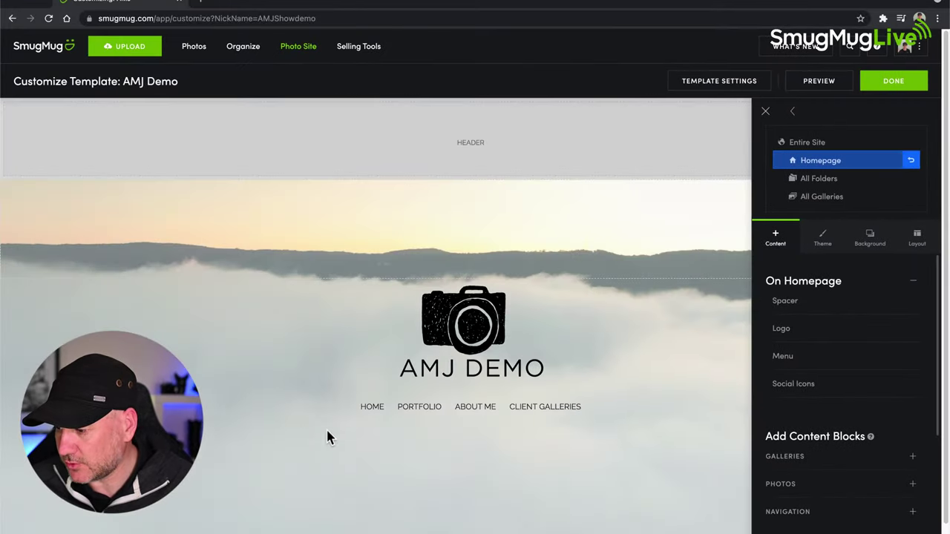
click(445, 406)
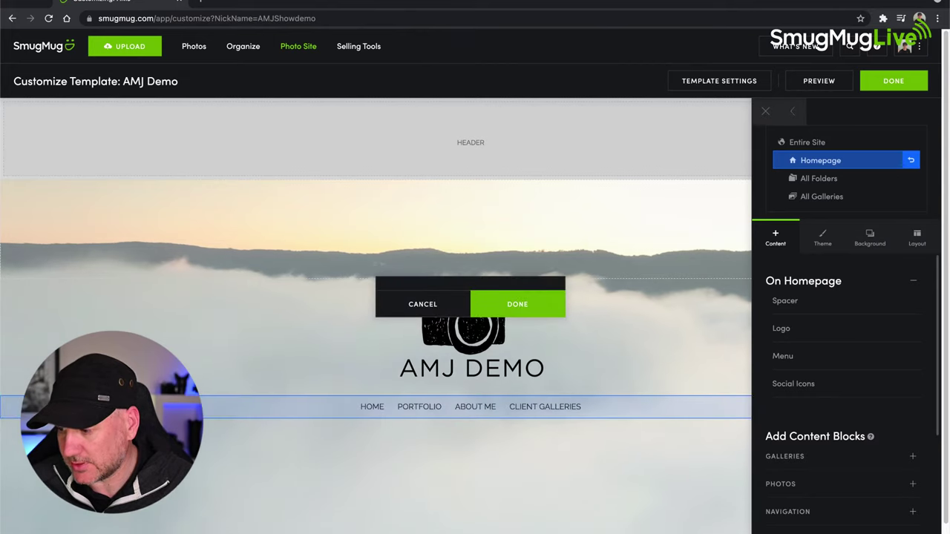
click(533, 199)
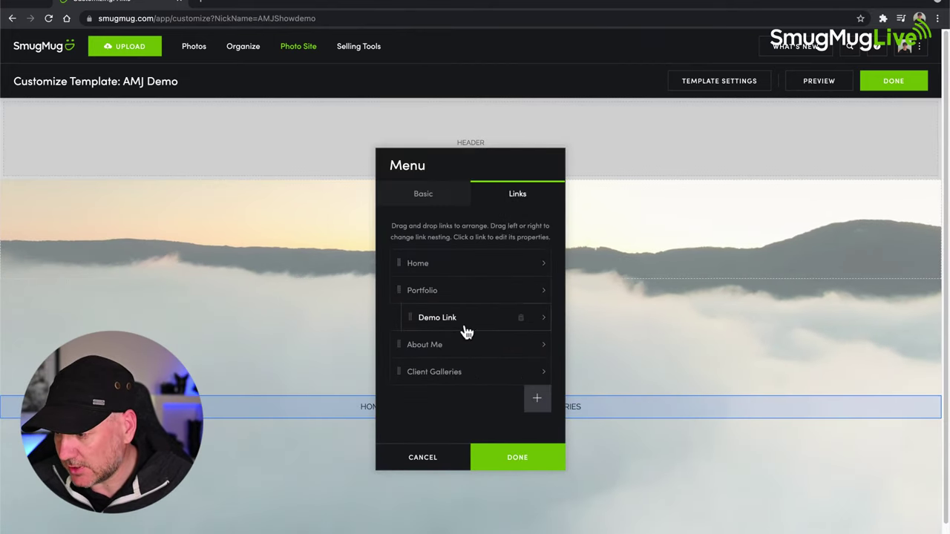
click(544, 321)
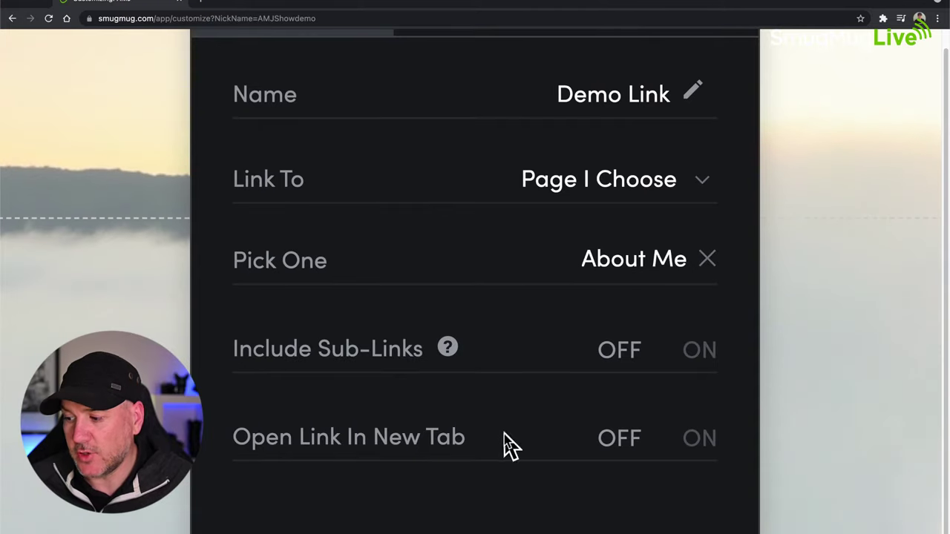
click(696, 449)
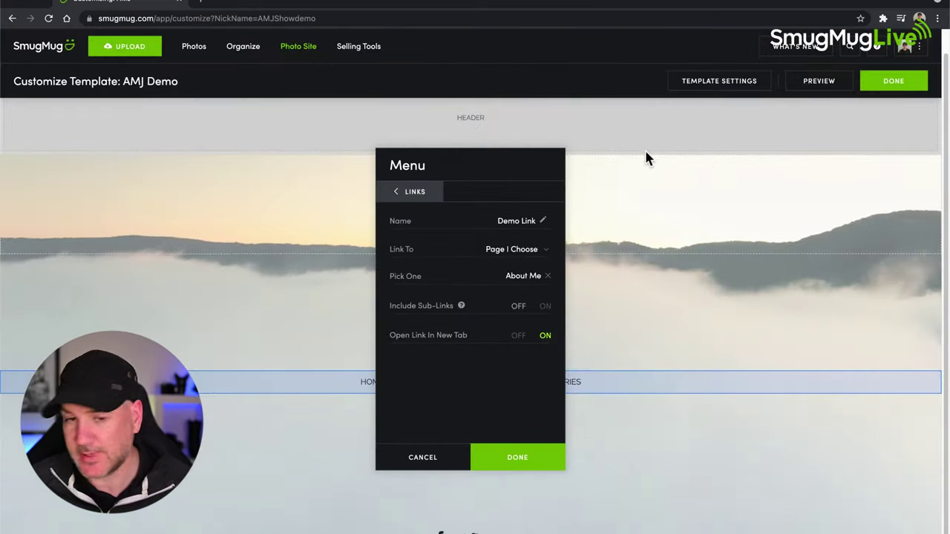
click(542, 459)
- Place a Button content block from the Navigation group below the homepage menu and set its alignment to Center
scroll(833, 366, down, 5)
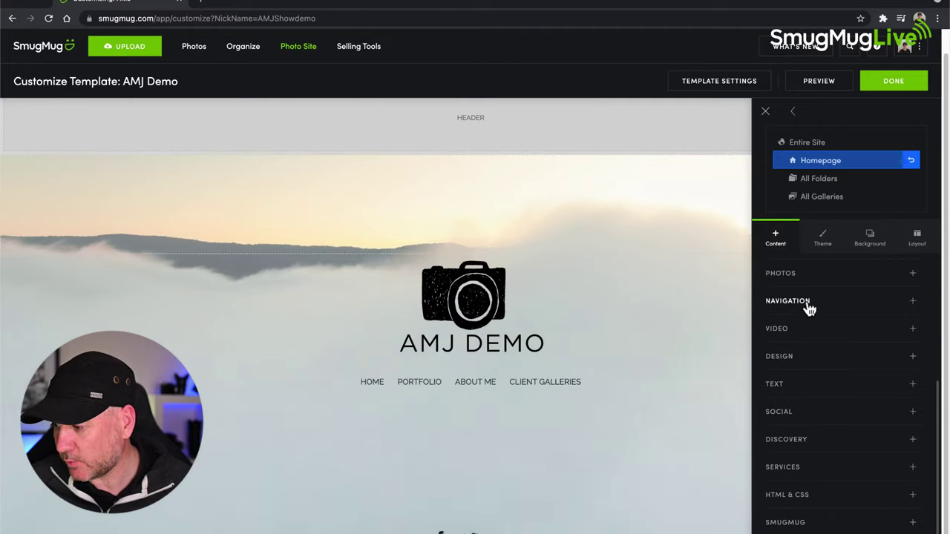
click(912, 304)
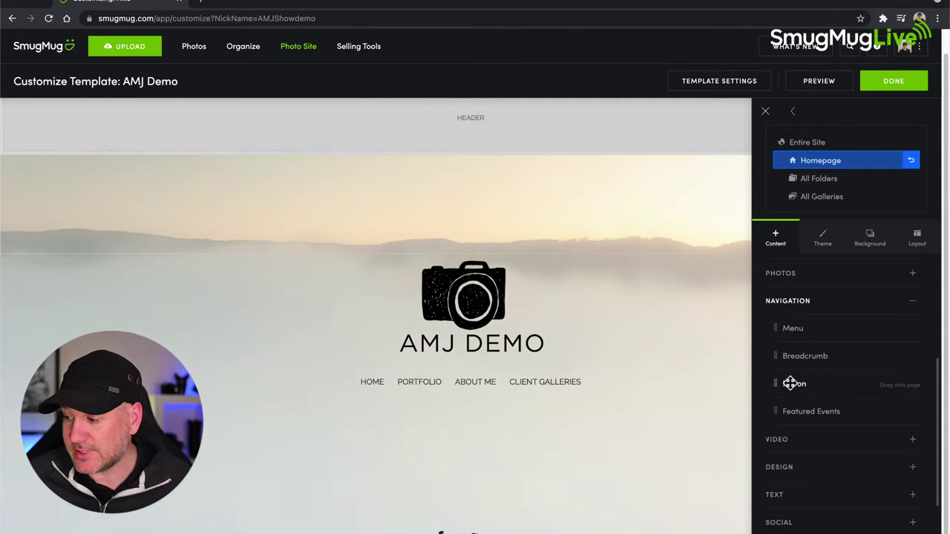
drag(792, 384, 469, 446)
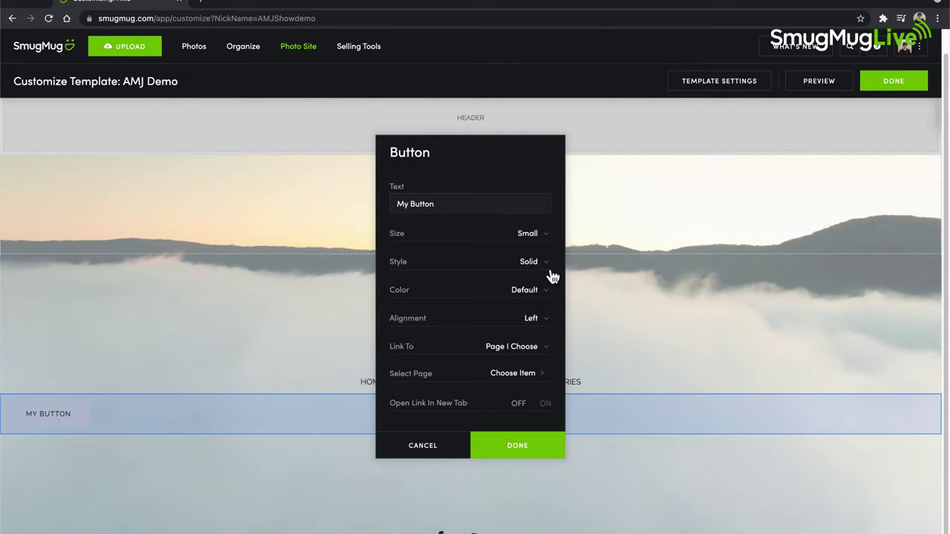
click(533, 319)
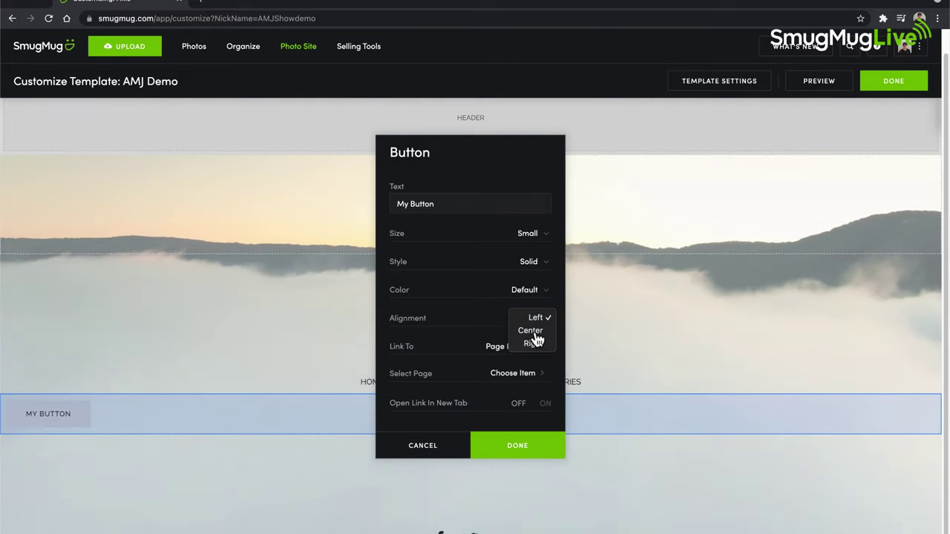
click(531, 331)
drag(485, 155, 733, 126)
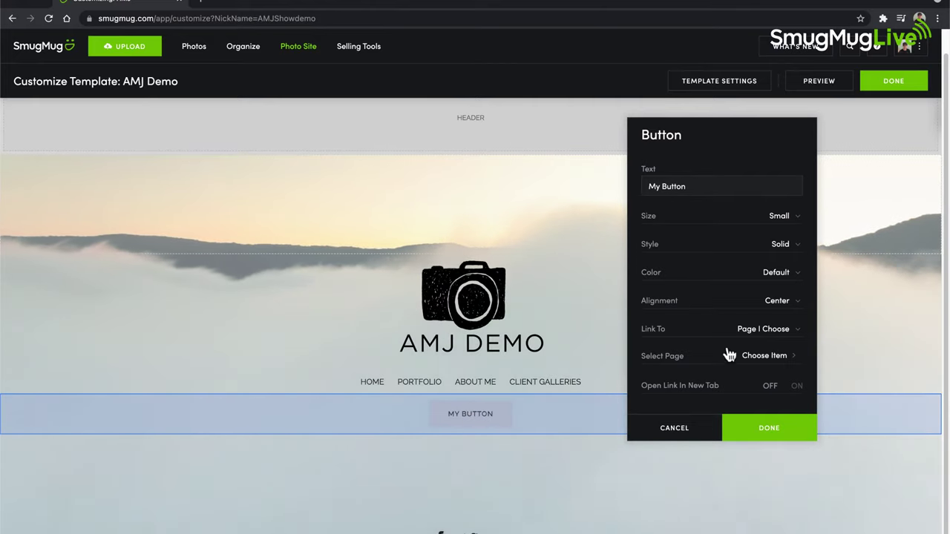
scroll(713, 334, down, 1)
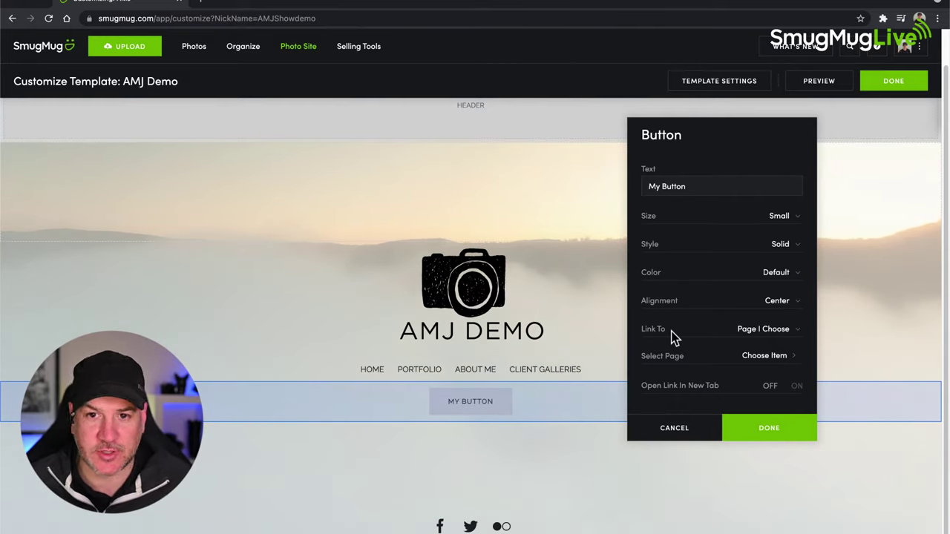
- Review the button's link destination options and discard the new button block
click(769, 333)
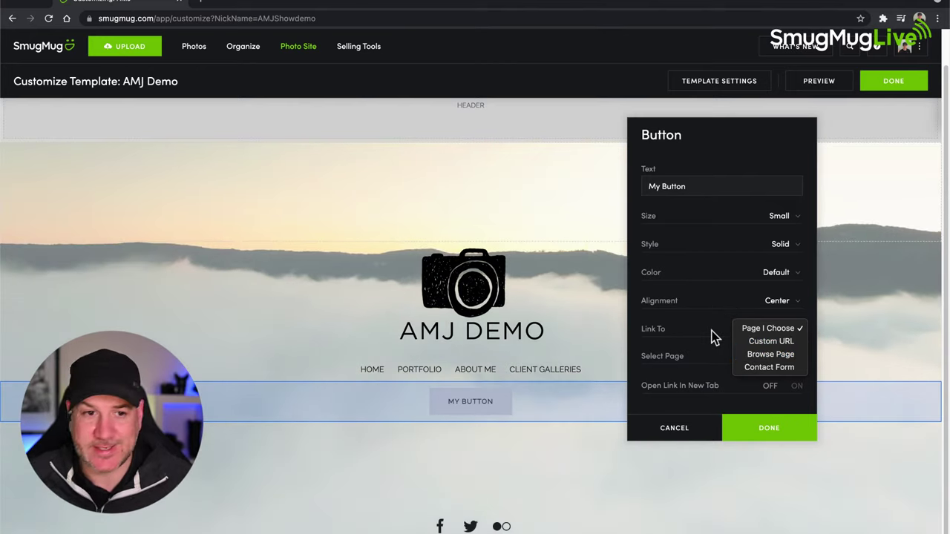
click(682, 432)
click(681, 430)
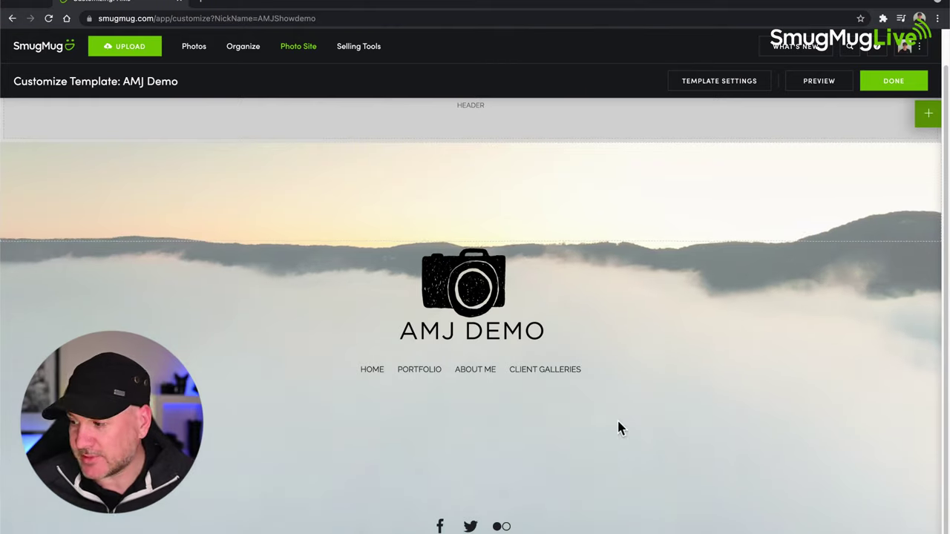
- Place a Video content block on the homepage between the menu and the social icons
click(928, 113)
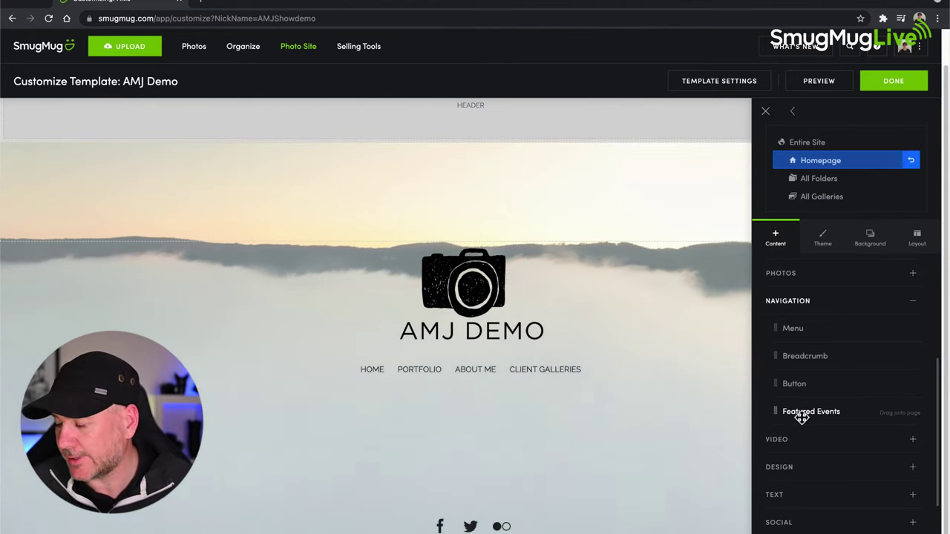
scroll(802, 418, down, 3)
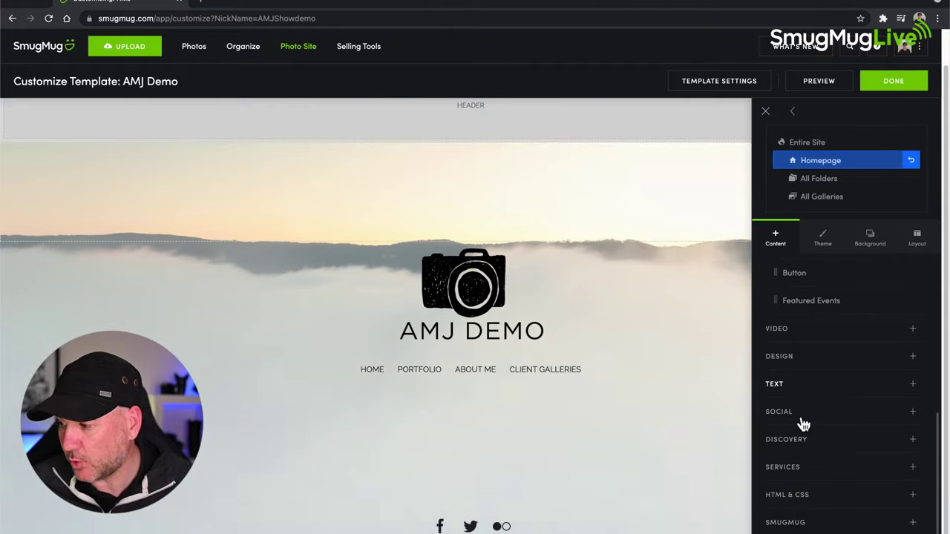
click(912, 328)
scroll(817, 345, down, 1)
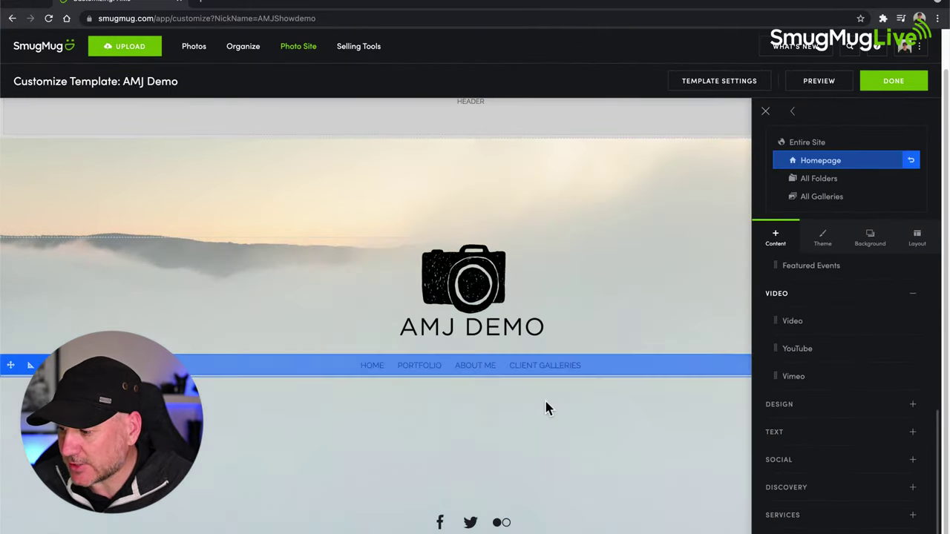
drag(788, 322, 473, 420)
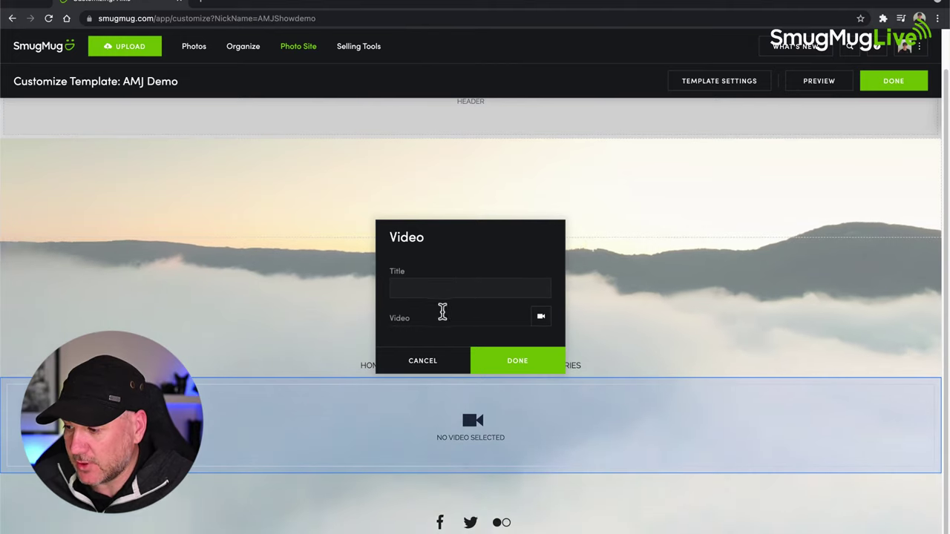
- Browse the account's galleries for a video source and discard the new Video block
click(543, 319)
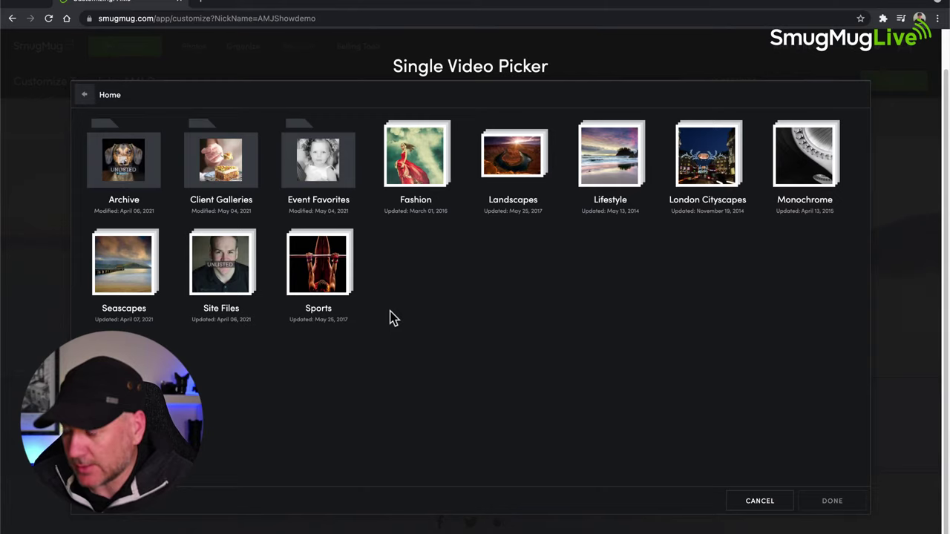
click(758, 509)
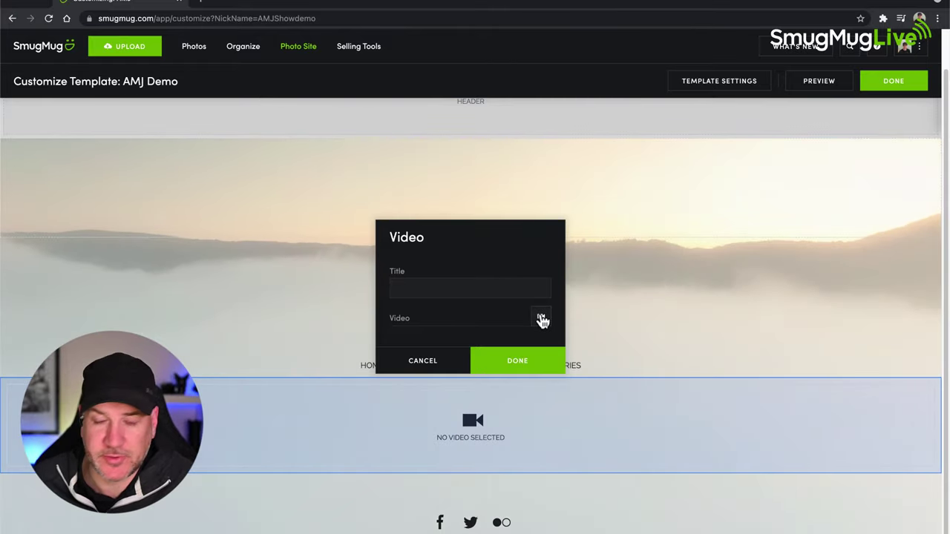
click(434, 360)
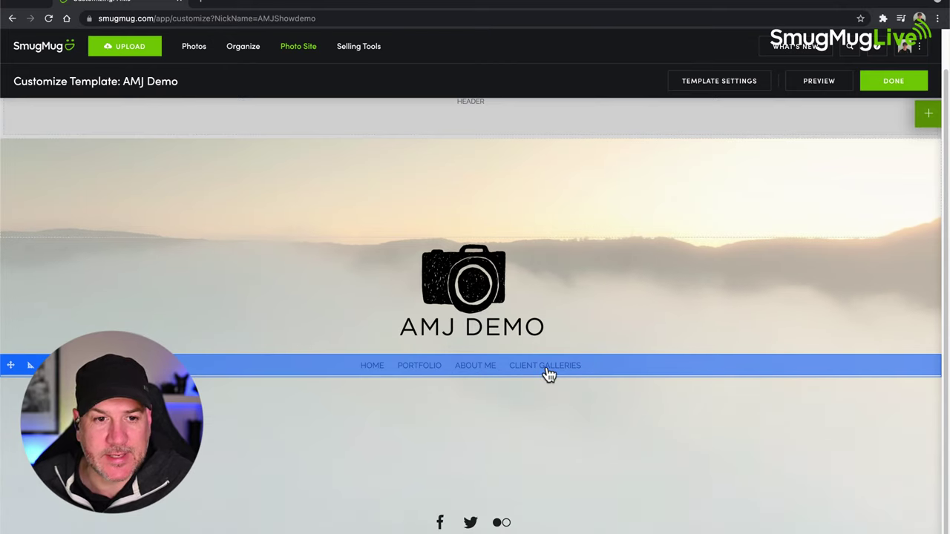
- Place a YouTube content block between the logo and the homepage menu, review its URL and size settings, and discard it
click(926, 115)
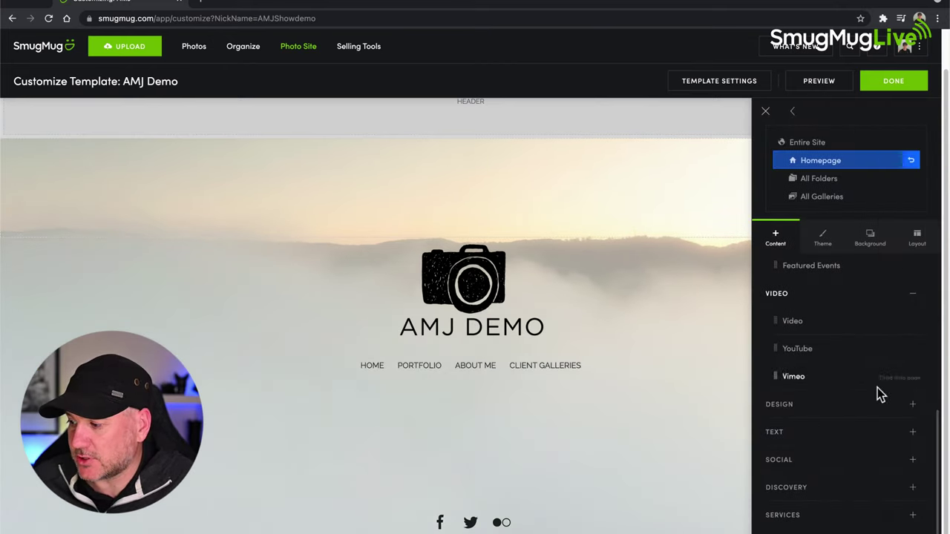
drag(777, 347, 470, 334)
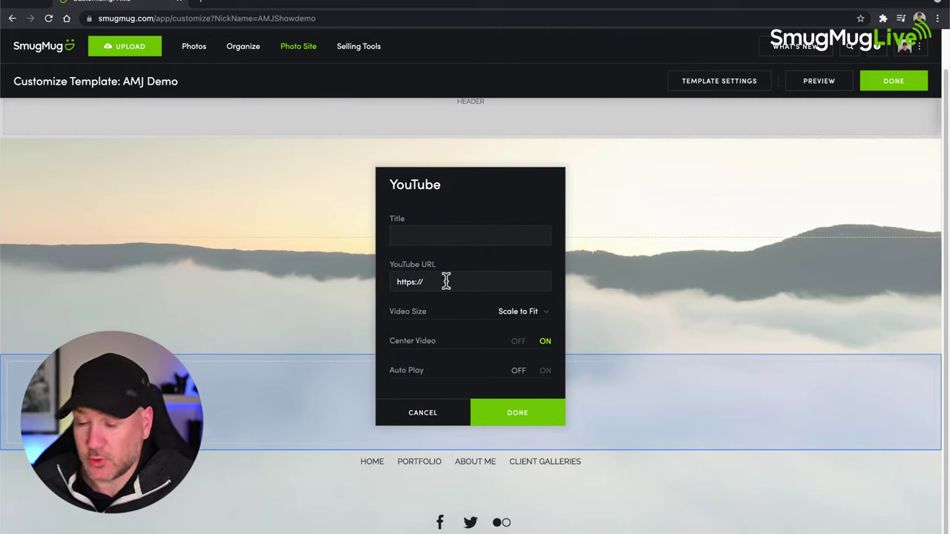
click(449, 281)
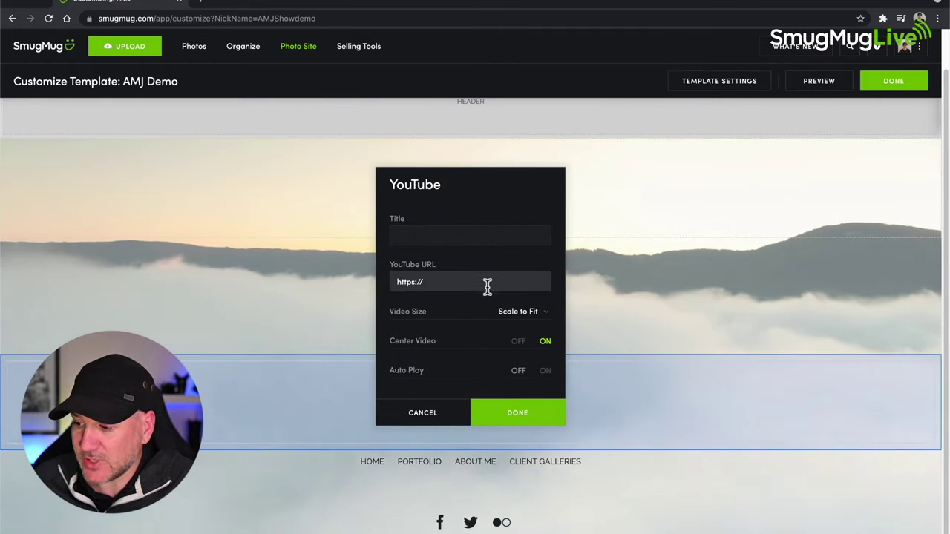
click(527, 417)
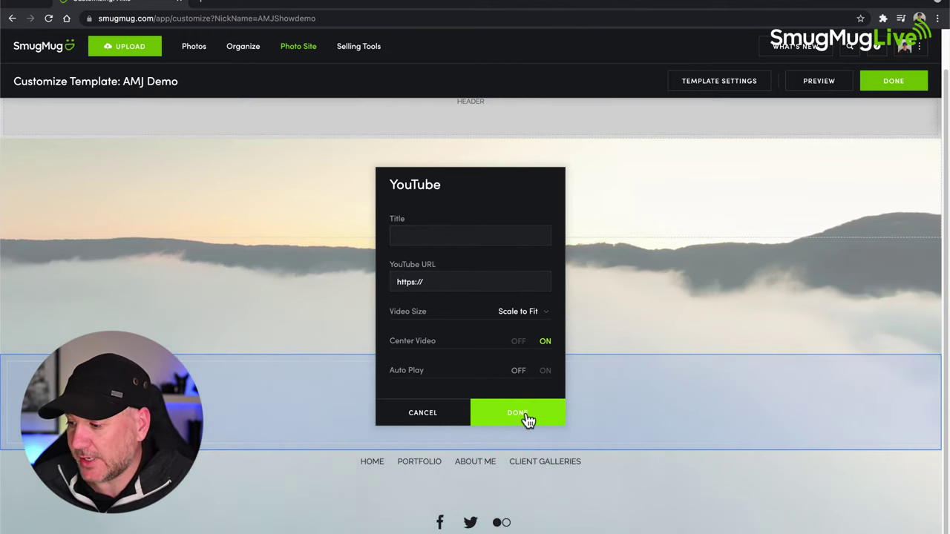
click(526, 419)
click(448, 420)
mouse_move(795, 206)
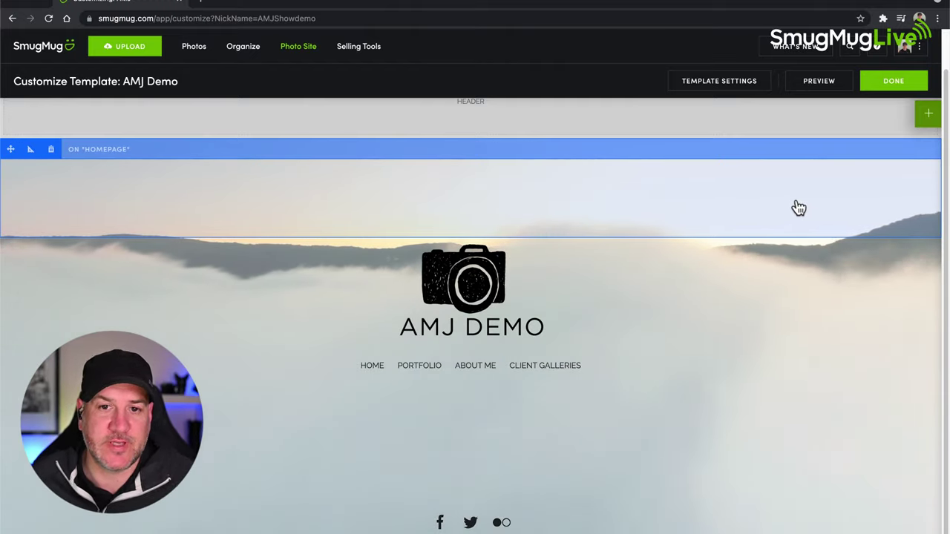
- Place a Separator content block from the Design group between the AMJ Demo logo and the homepage menu
click(926, 126)
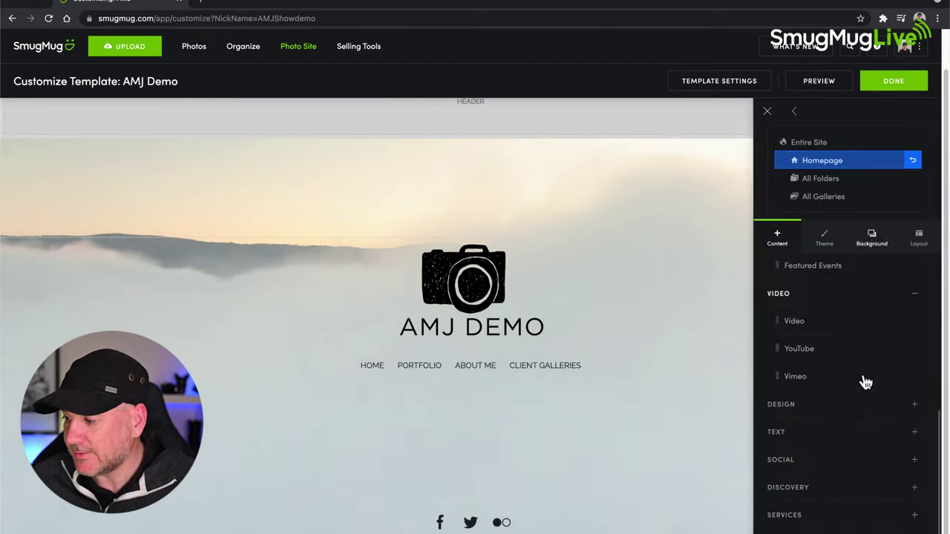
scroll(834, 390, down, 1)
scroll(833, 385, down, 1)
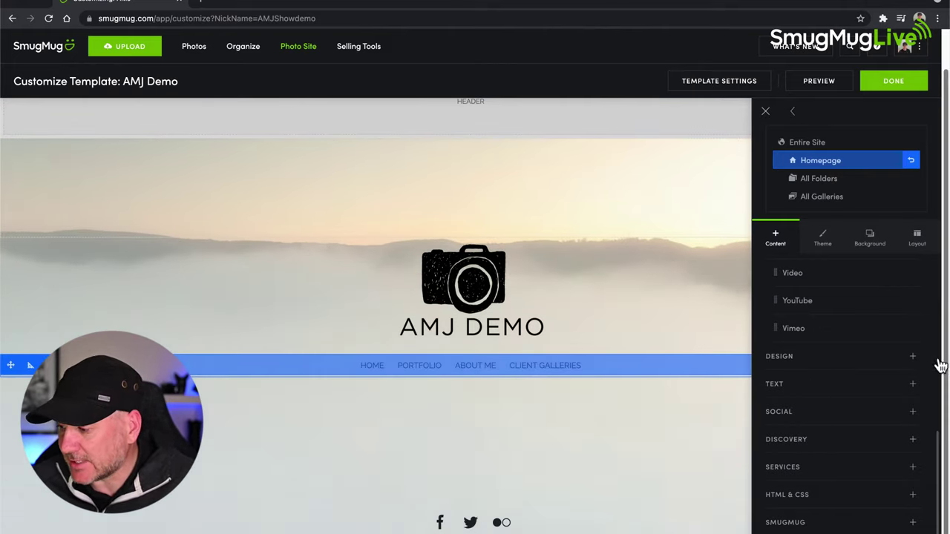
click(913, 357)
scroll(816, 348, down, 1)
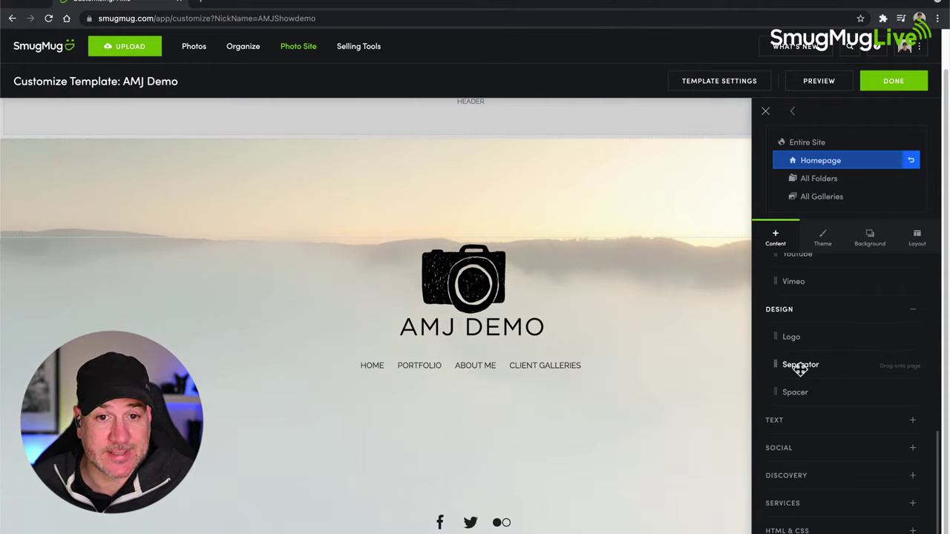
drag(807, 365, 470, 336)
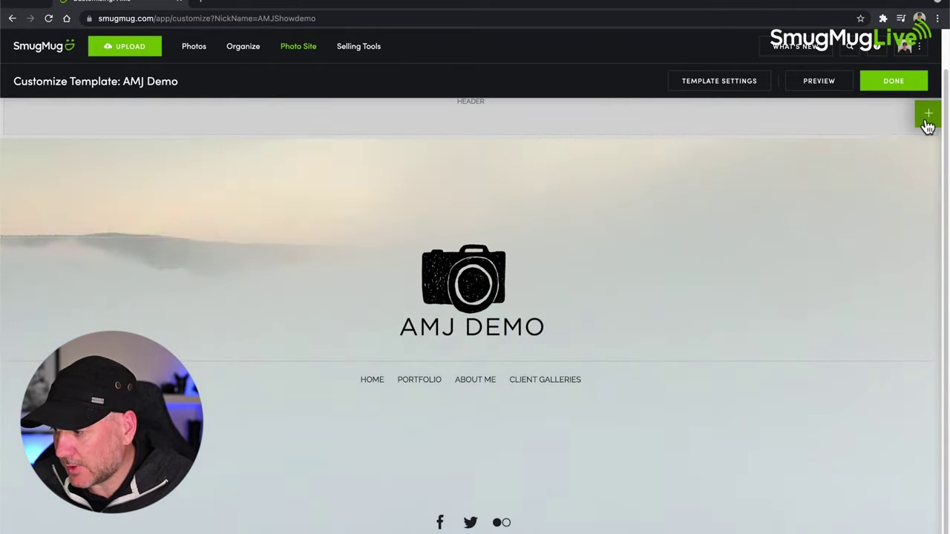
- Add a second Separator block to the homepage and move it directly below the menu
click(926, 117)
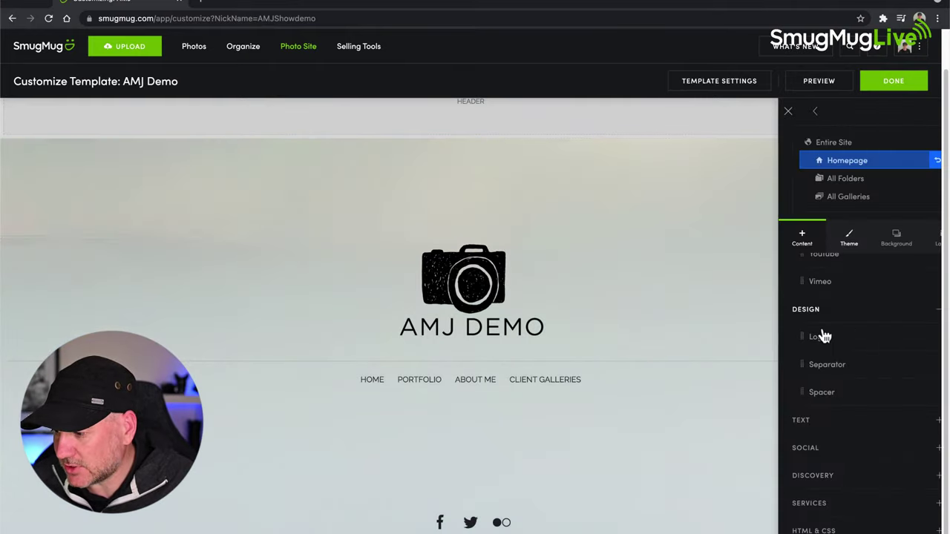
drag(799, 370, 475, 437)
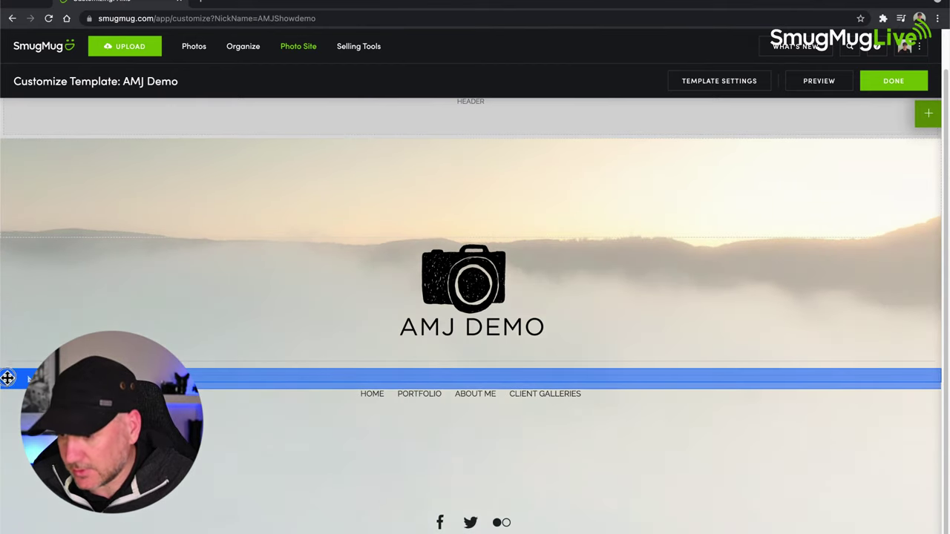
drag(10, 379, 482, 457)
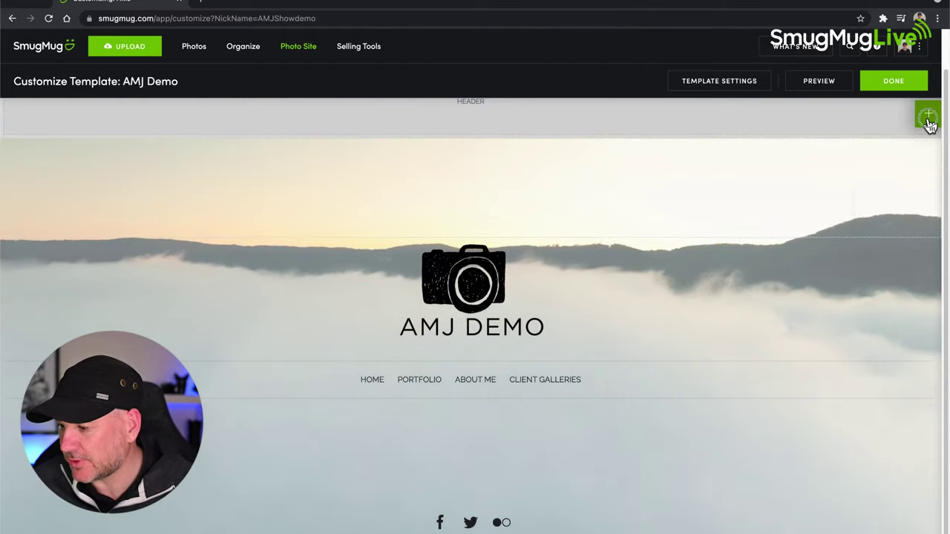
- Set the height of the spacer above the homepage logo to 200 px
click(928, 115)
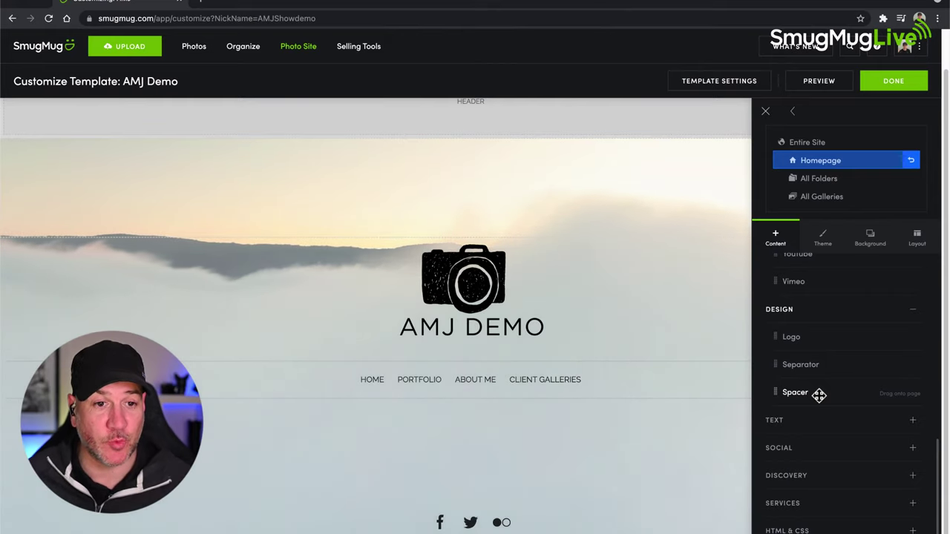
drag(819, 394, 478, 279)
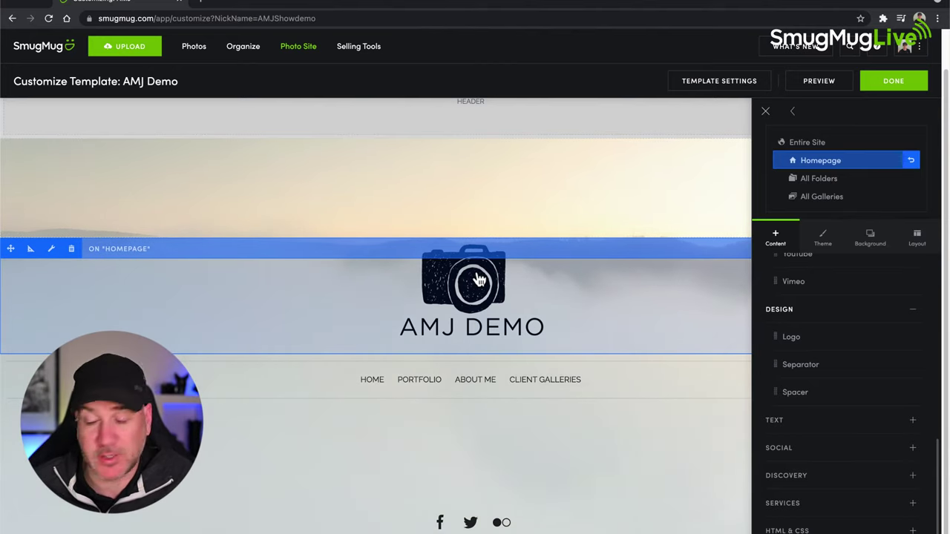
drag(479, 279, 455, 173)
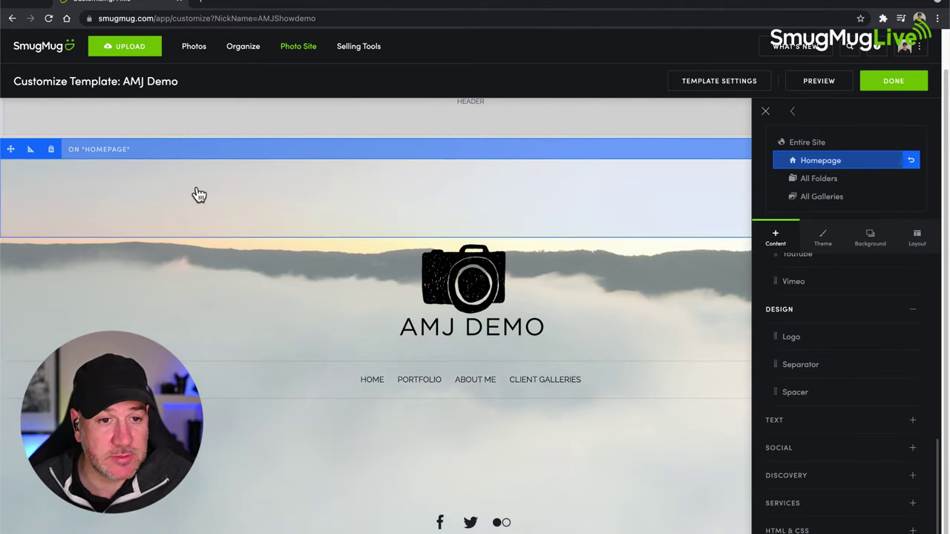
click(30, 150)
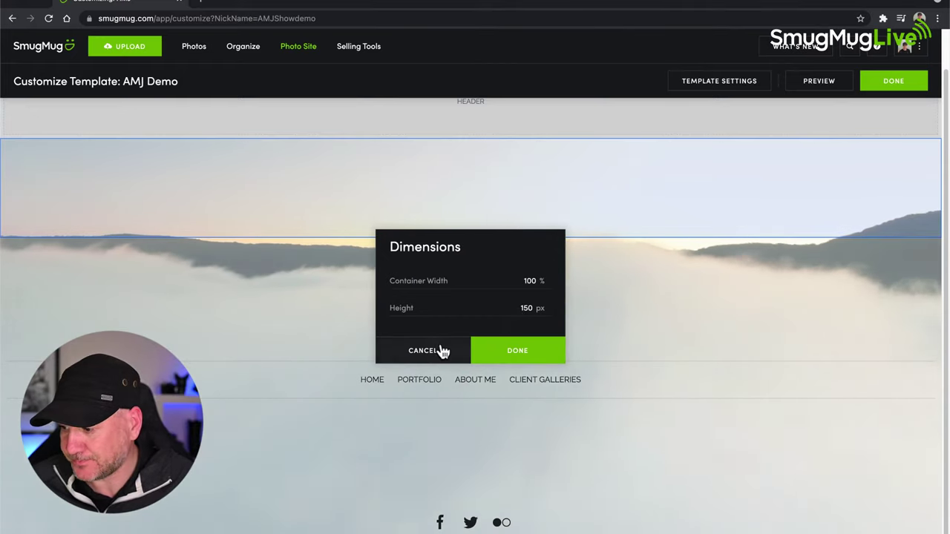
double_click(531, 308)
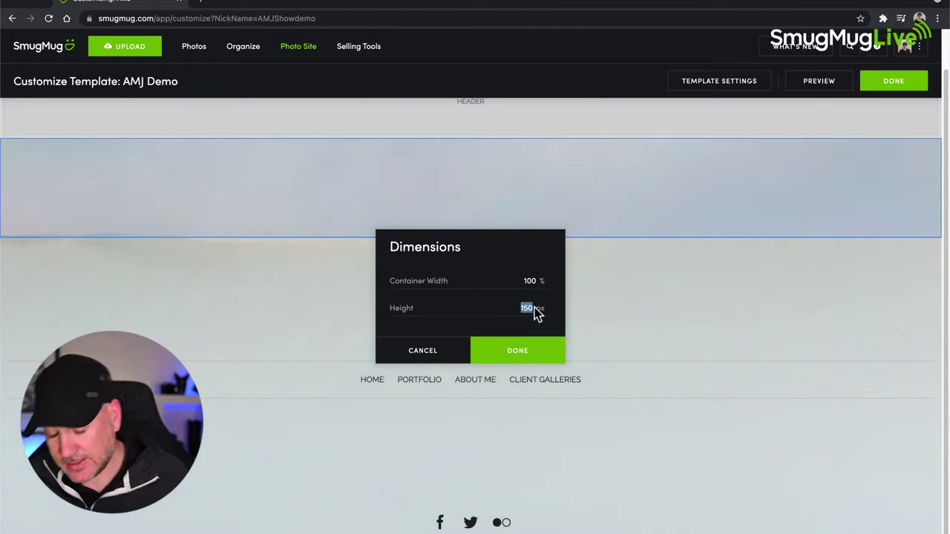
text(200)
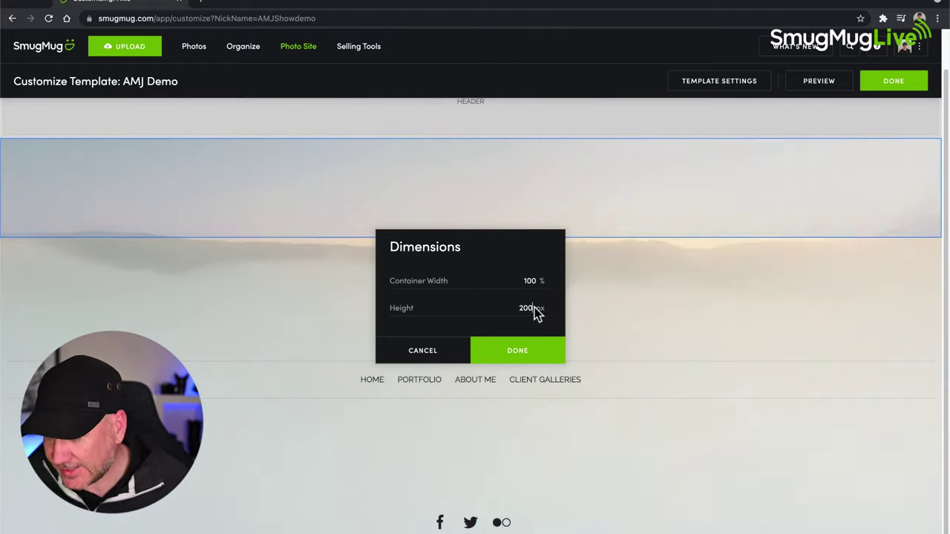
click(546, 369)
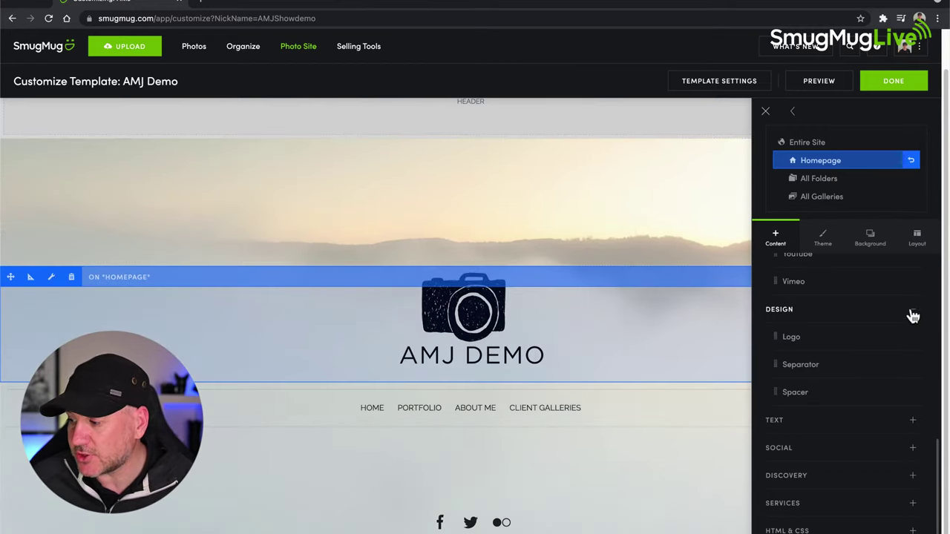
- Collapse the Design and Video content groups and publish the homepage changes now
click(913, 312)
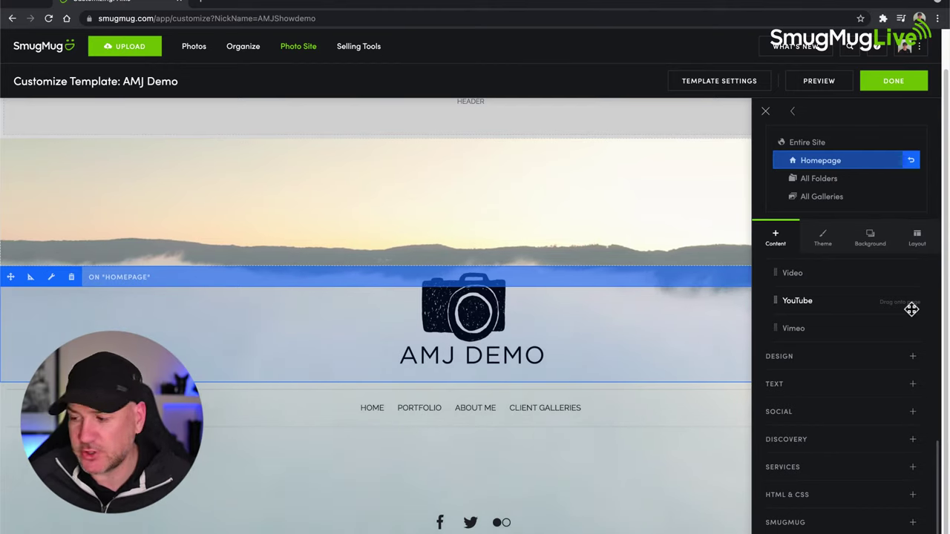
scroll(824, 353, up, 1)
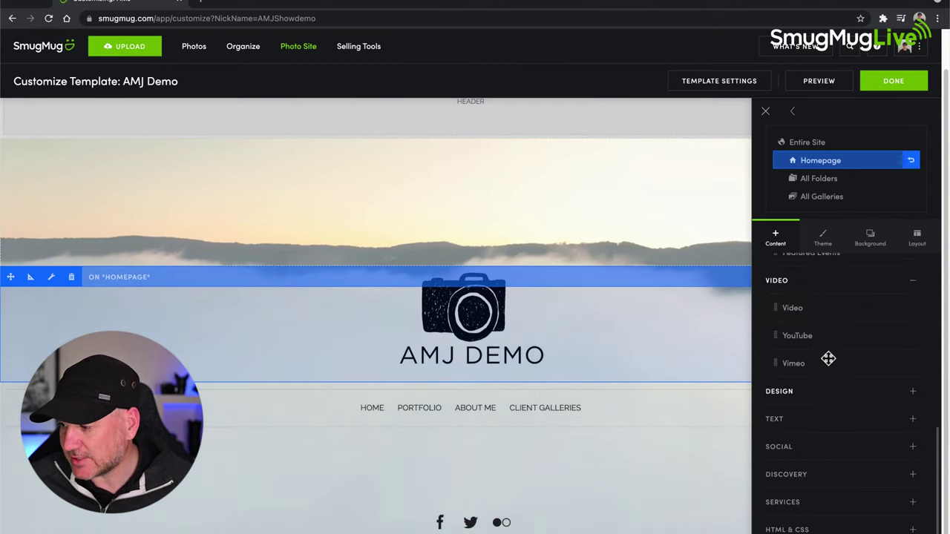
click(912, 290)
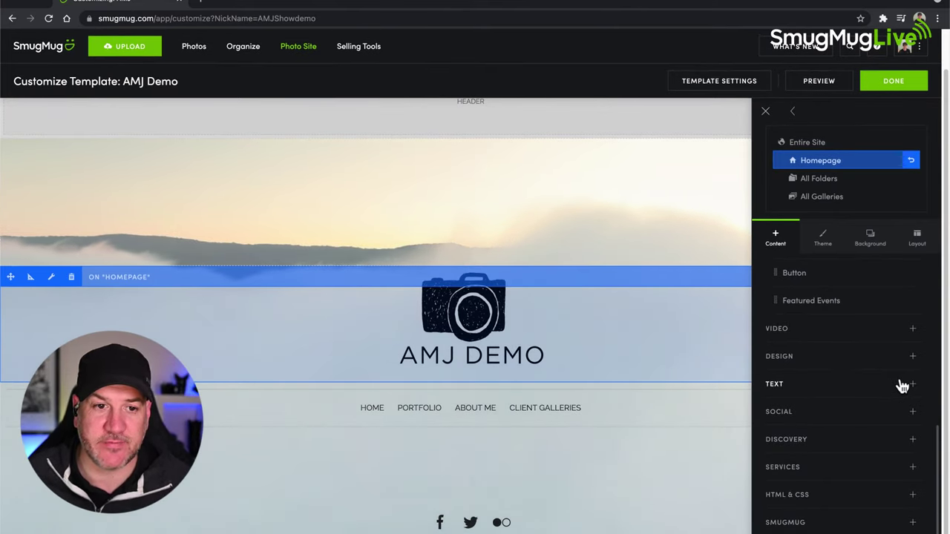
click(910, 83)
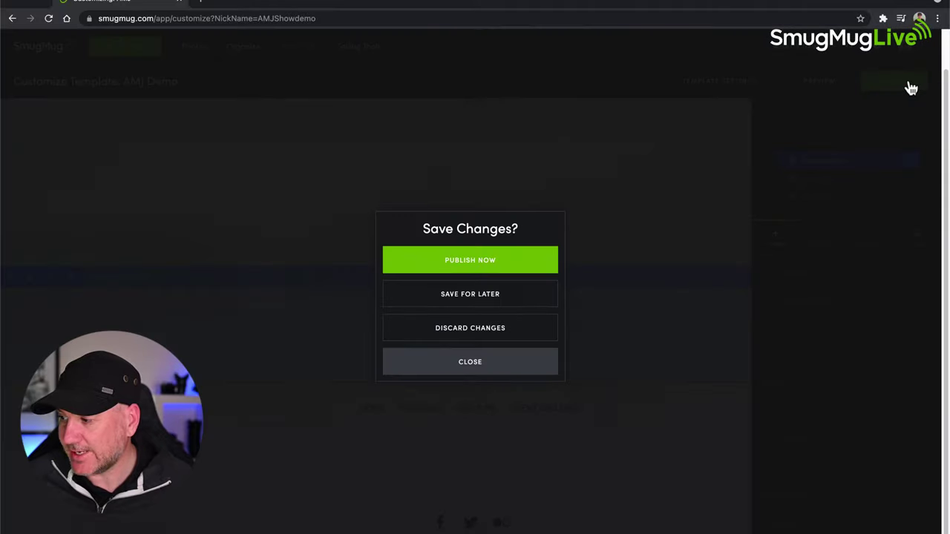
click(479, 269)
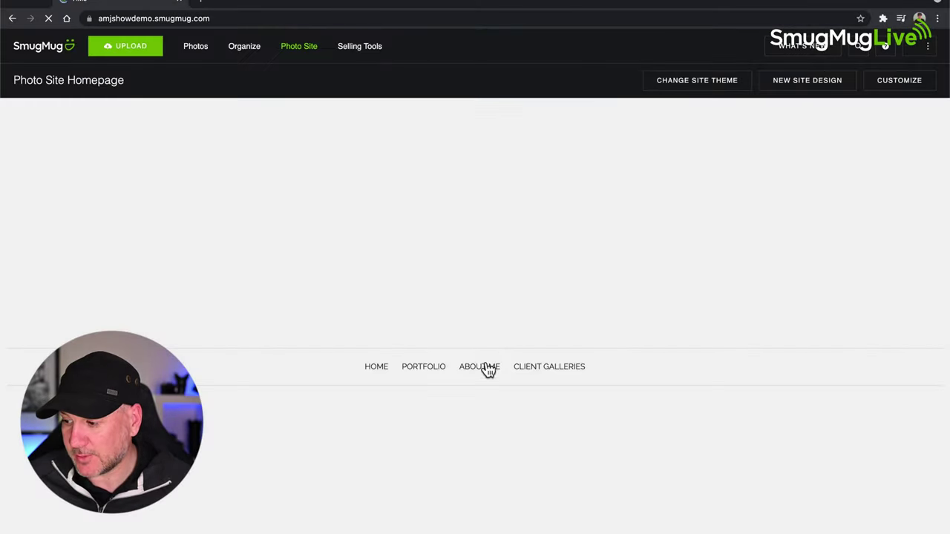
- Open the About Me page from the published site's menu and examine its carousel, portrait photo and text
click(465, 368)
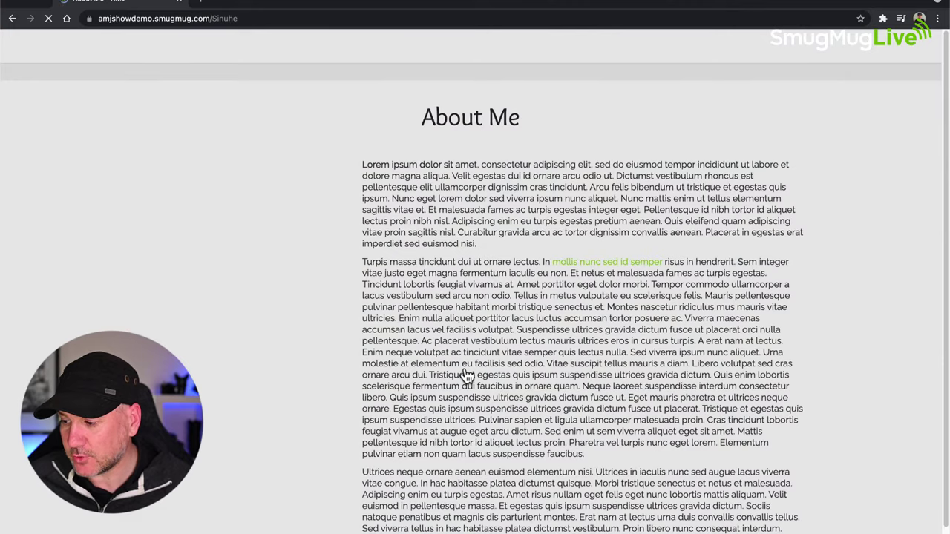
scroll(524, 369, down, 2)
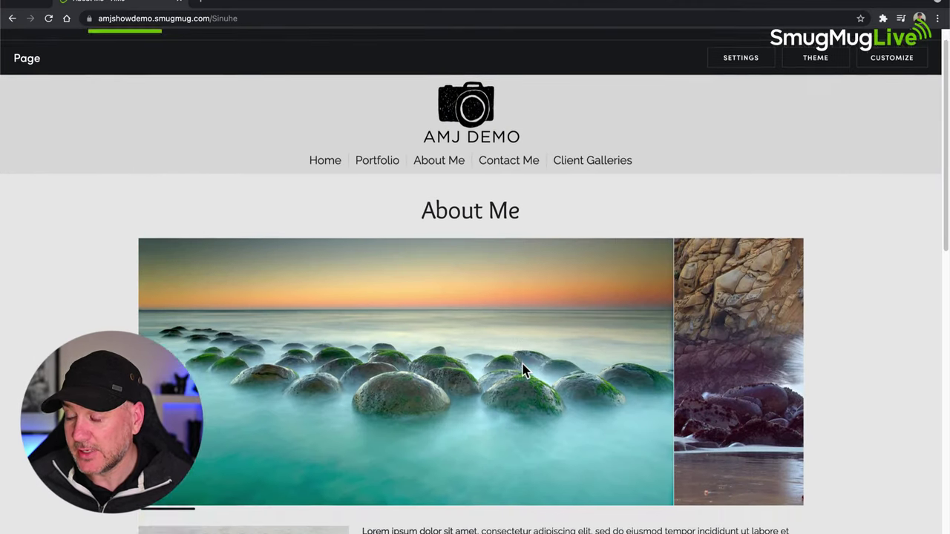
scroll(572, 293, down, 3)
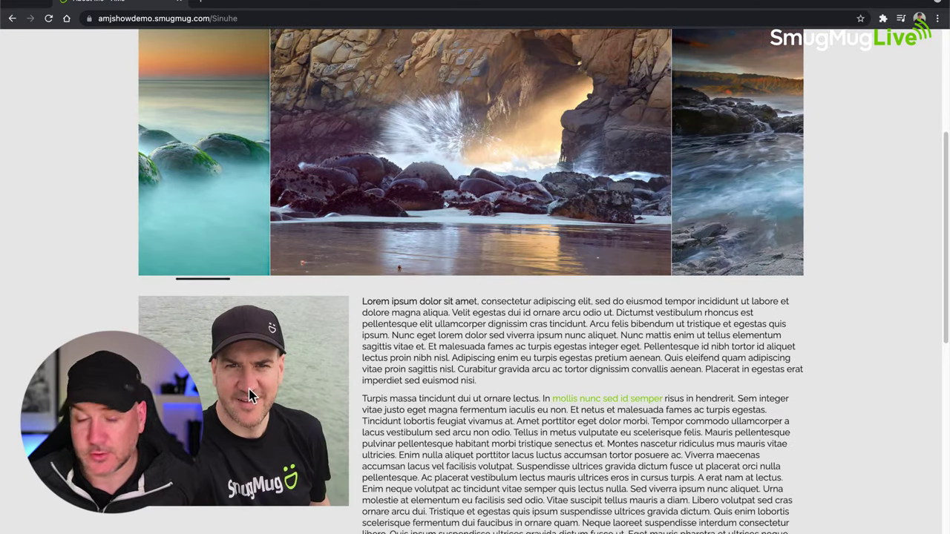
scroll(498, 437, down, 1)
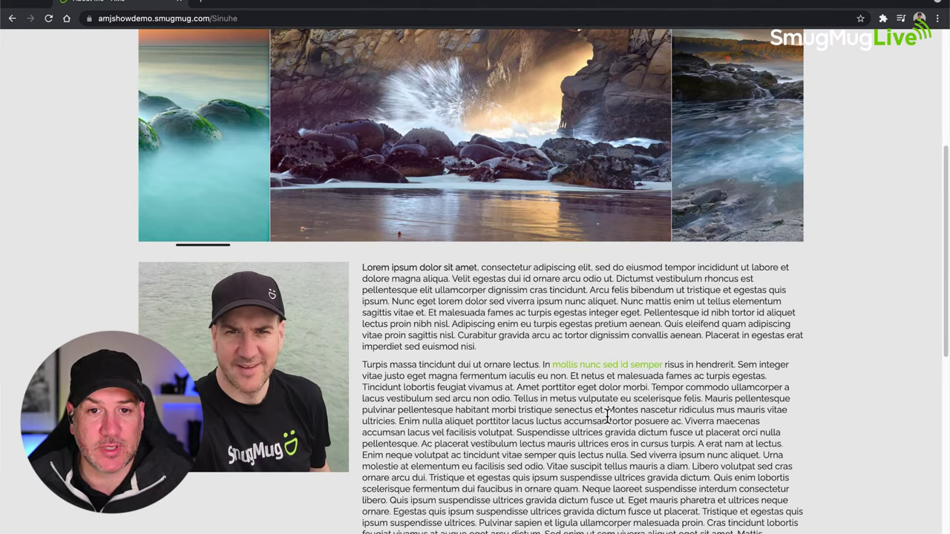
scroll(607, 417, down, 3)
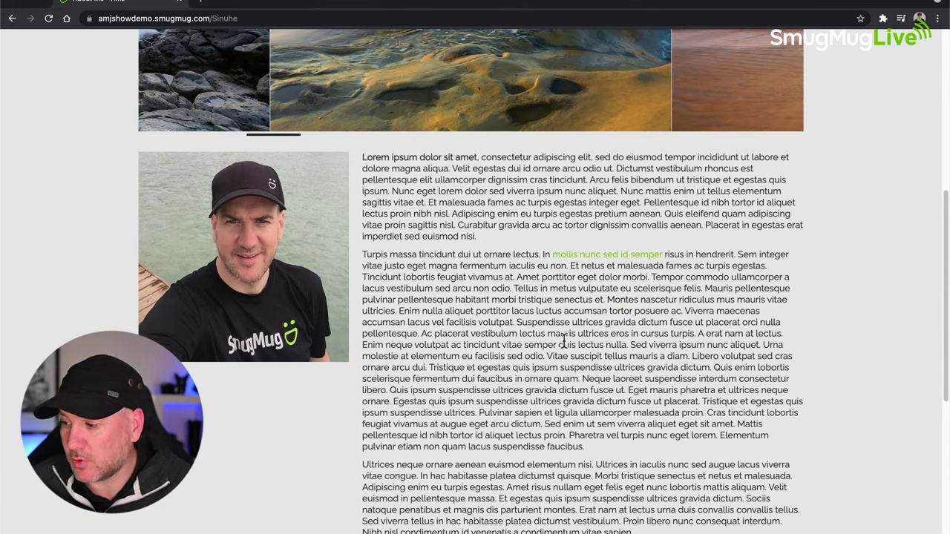
scroll(572, 320, up, 7)
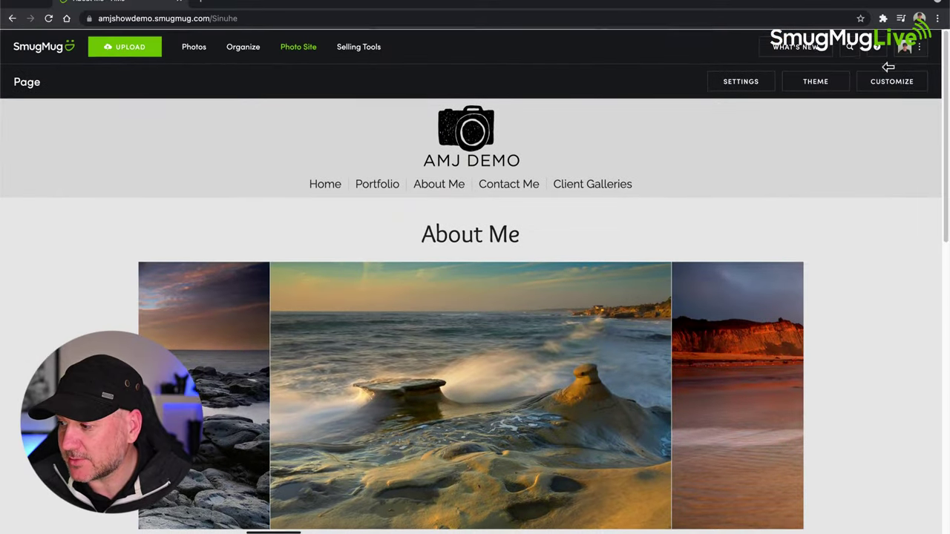
- Open the About Me page for customizing and inspect the formatting options for its text block's first paragraph without changing it
click(890, 82)
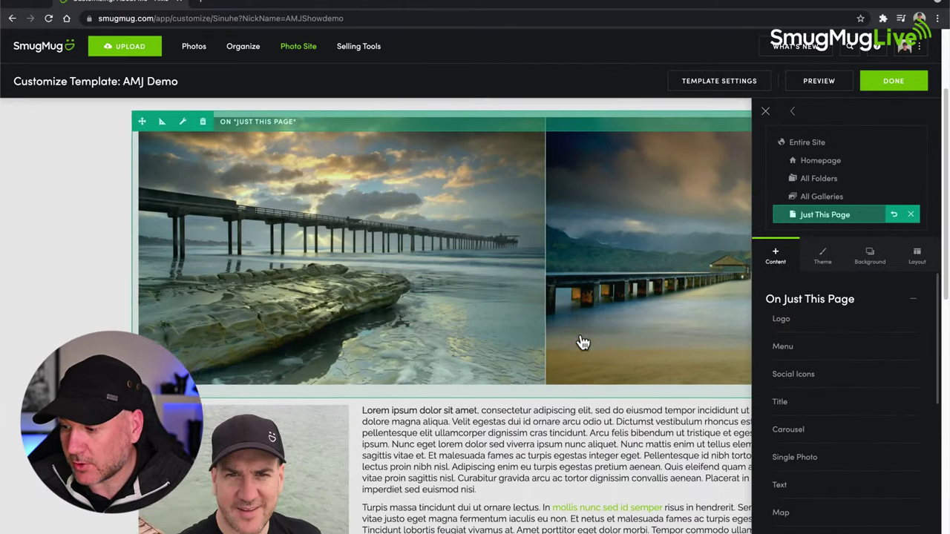
scroll(583, 339, down, 3)
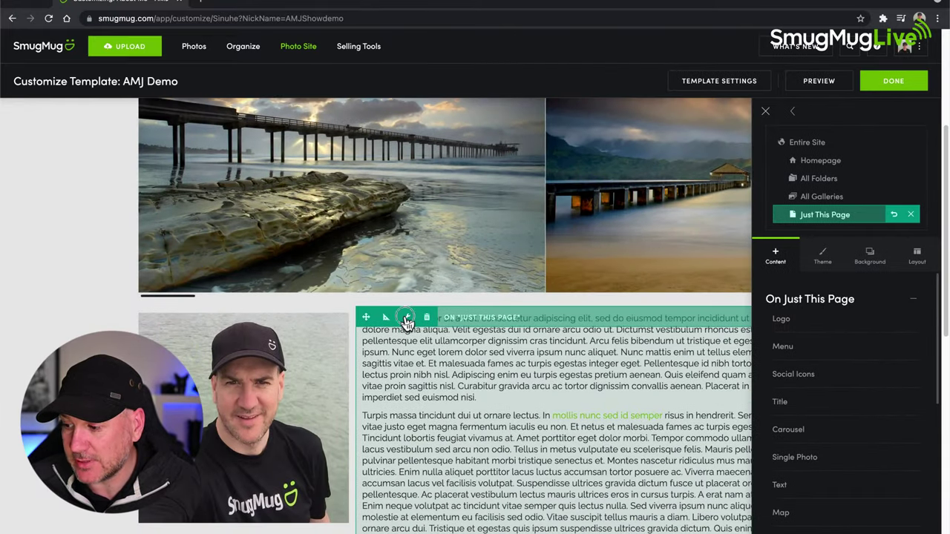
click(406, 317)
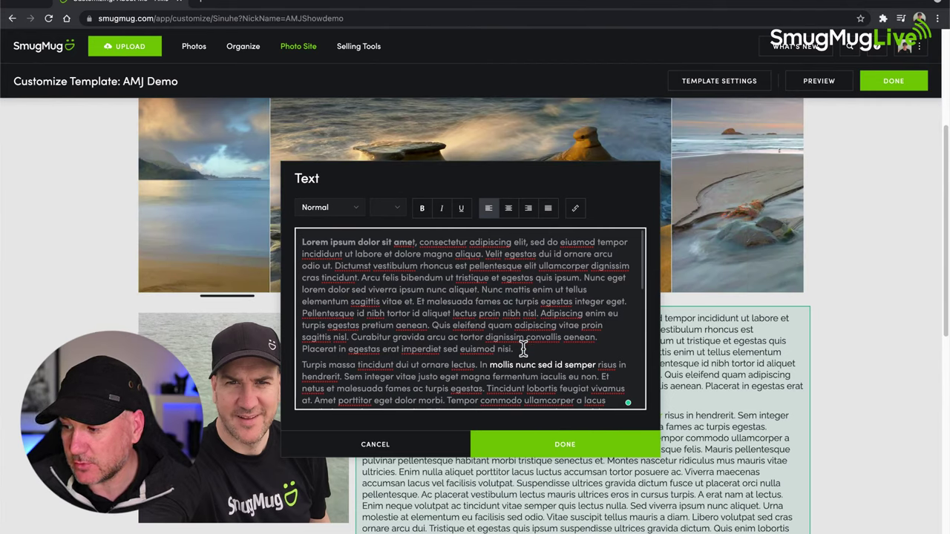
drag(523, 348, 295, 232)
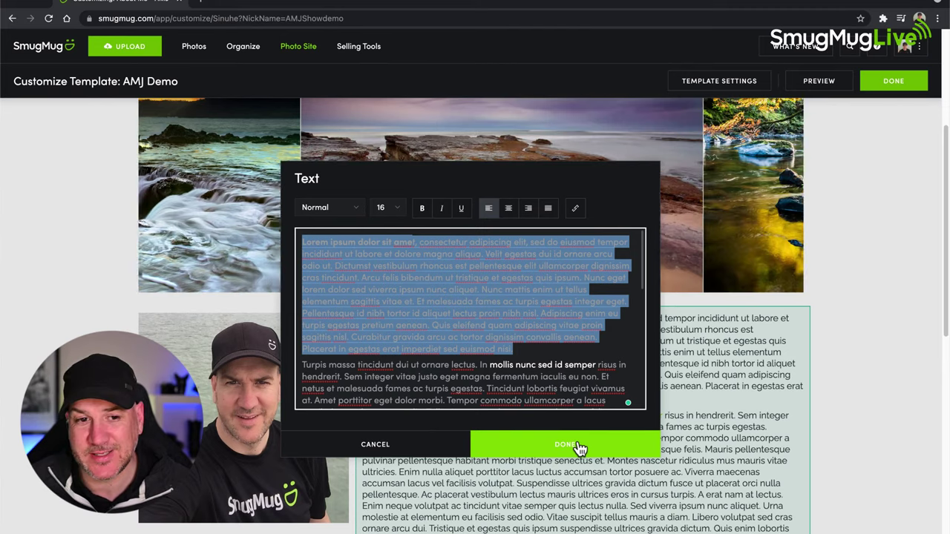
click(399, 455)
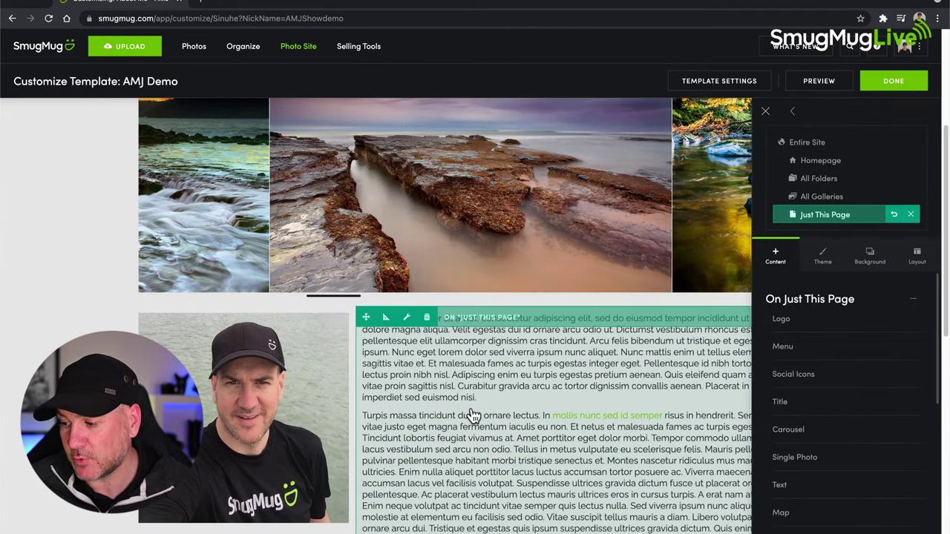
- Look over the About Me page's portrait and text, and expand the Social group of content blocks to see what it offers
scroll(471, 418, down, 5)
scroll(471, 419, up, 3)
scroll(471, 418, up, 2)
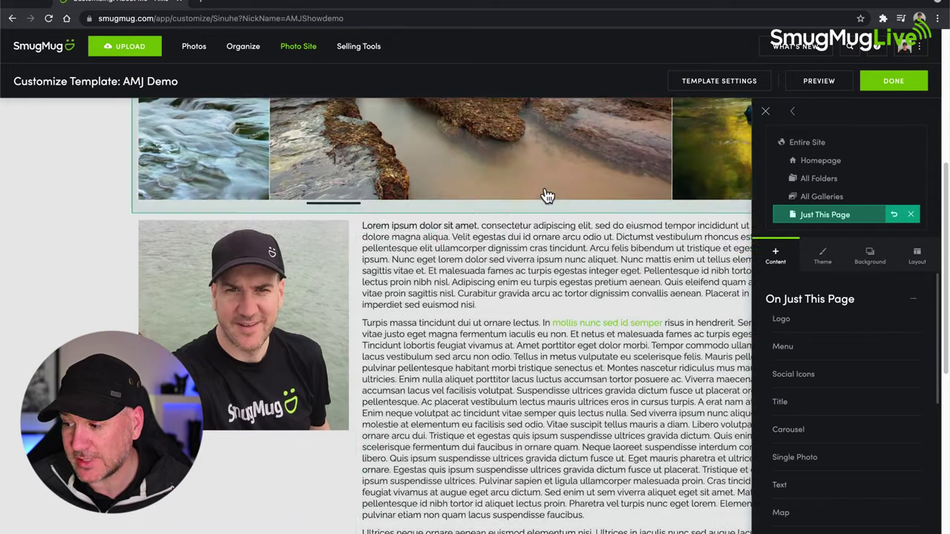
scroll(490, 408, down, 2)
scroll(493, 407, up, 1)
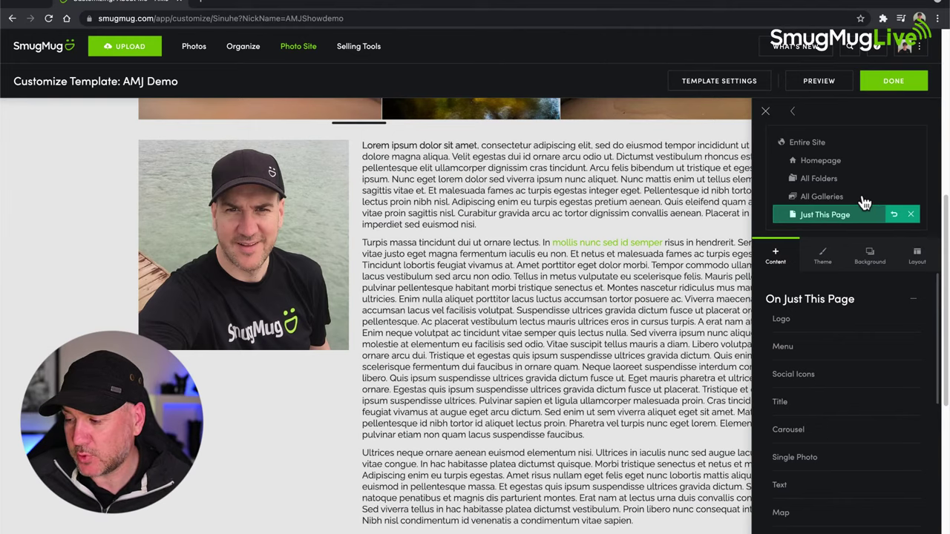
scroll(865, 216, down, 1)
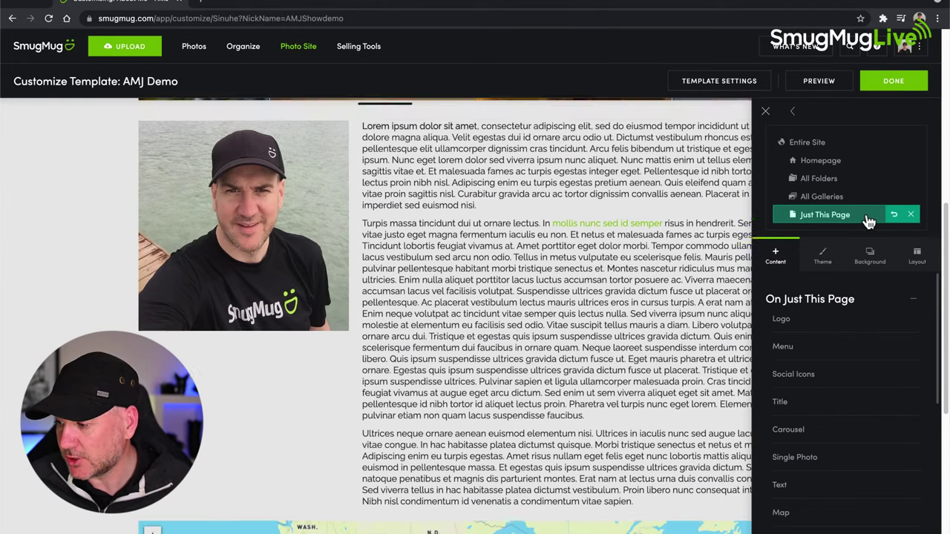
scroll(861, 299, down, 5)
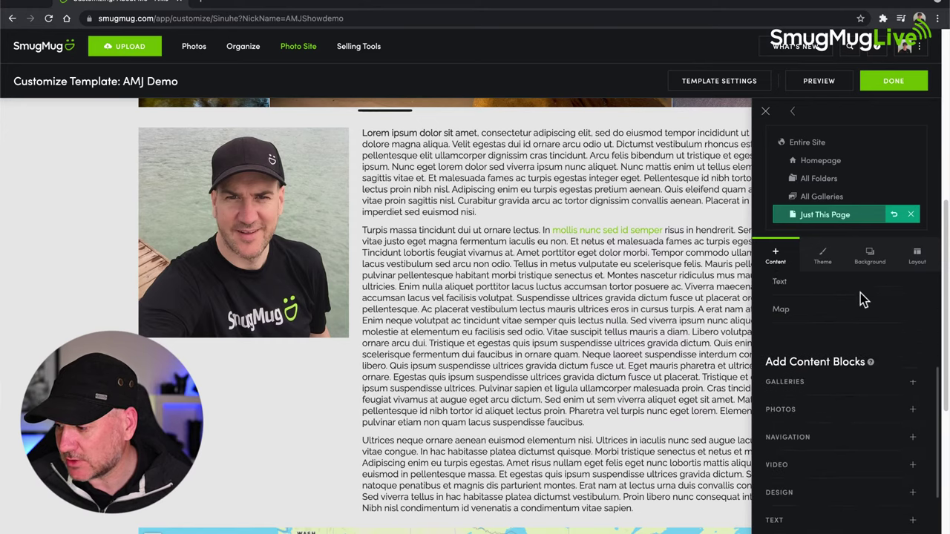
scroll(859, 349, down, 2)
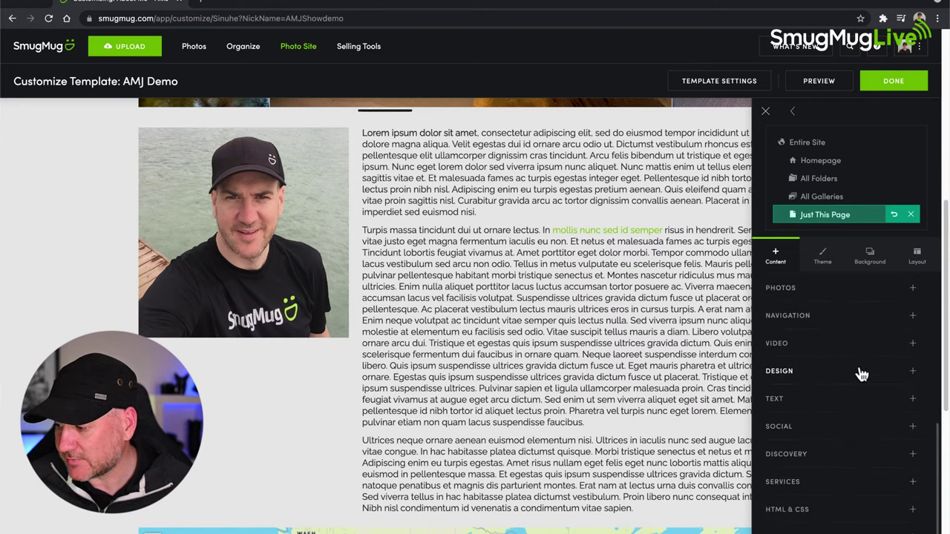
scroll(861, 374, down, 1)
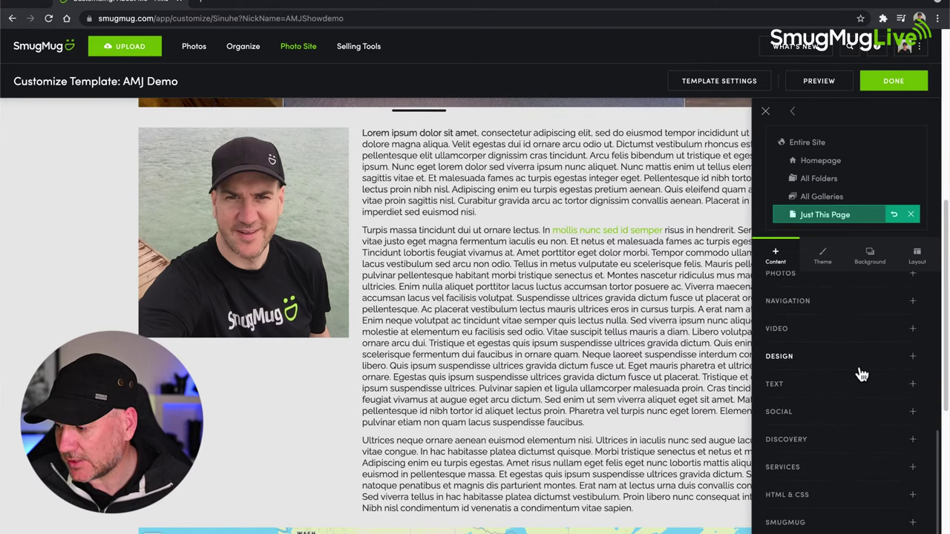
click(907, 417)
scroll(794, 419, down, 3)
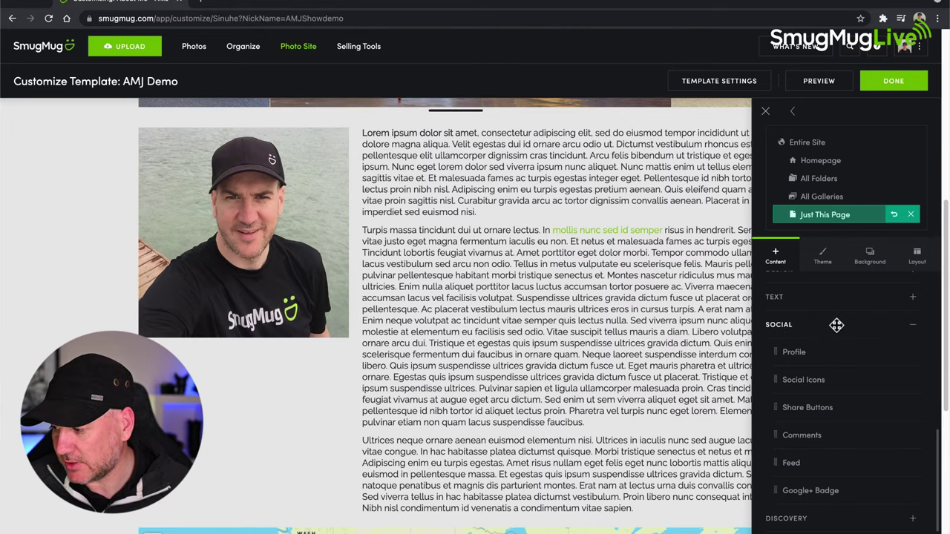
scroll(579, 357, down, 1)
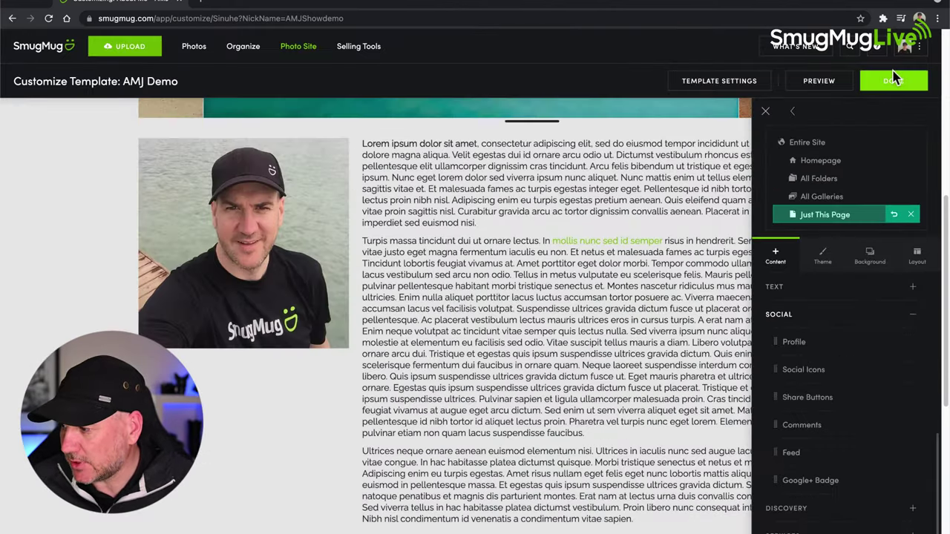
- Finish customizing the About Me page and publish the changes now
click(896, 80)
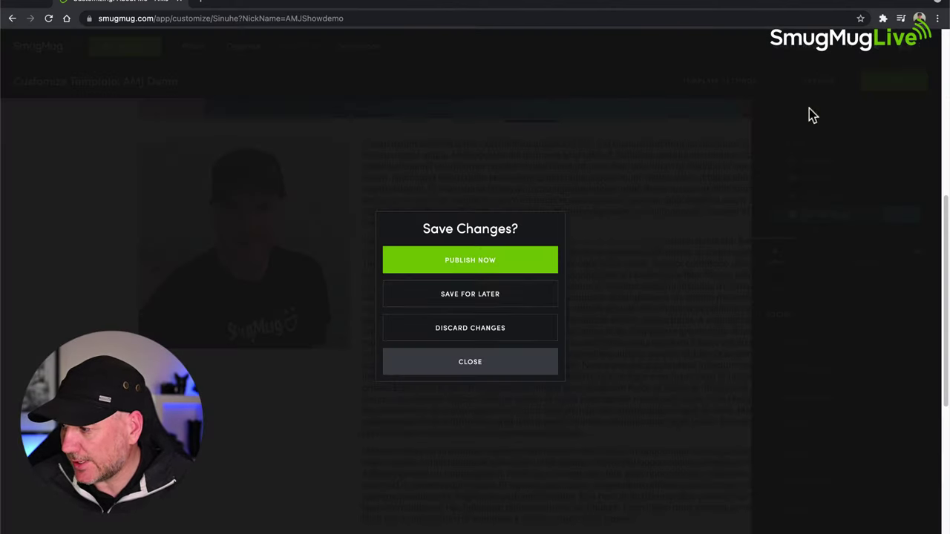
click(455, 265)
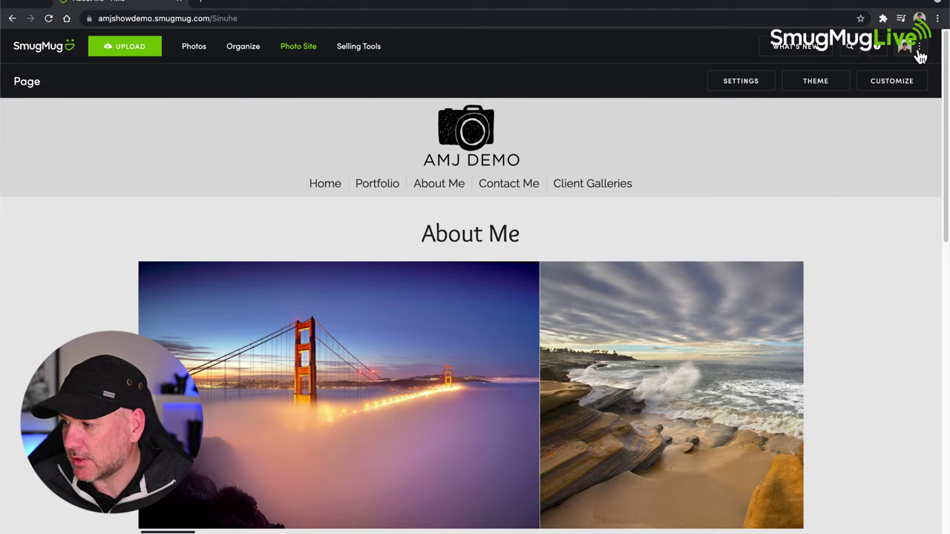
scroll(927, 66, up, 5)
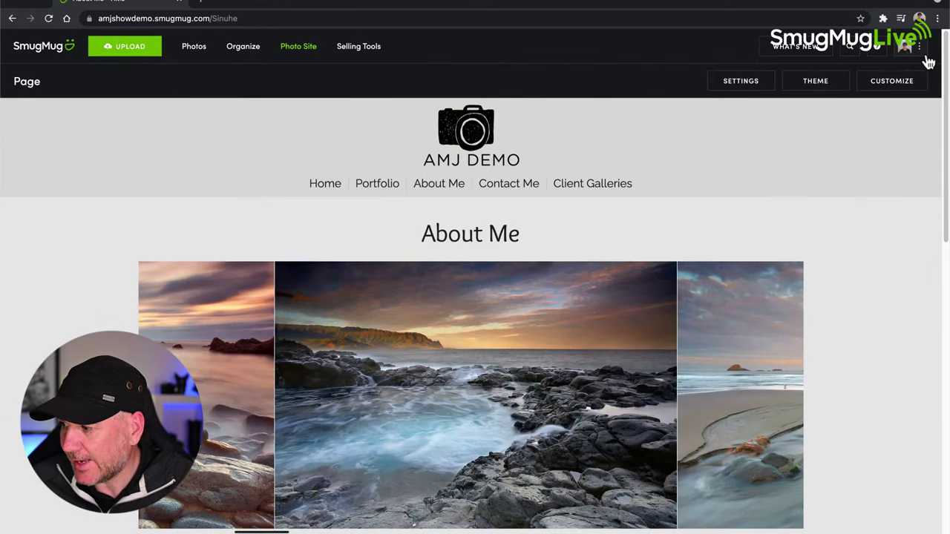
- Open the User Account Settings page for the demo account
click(883, 81)
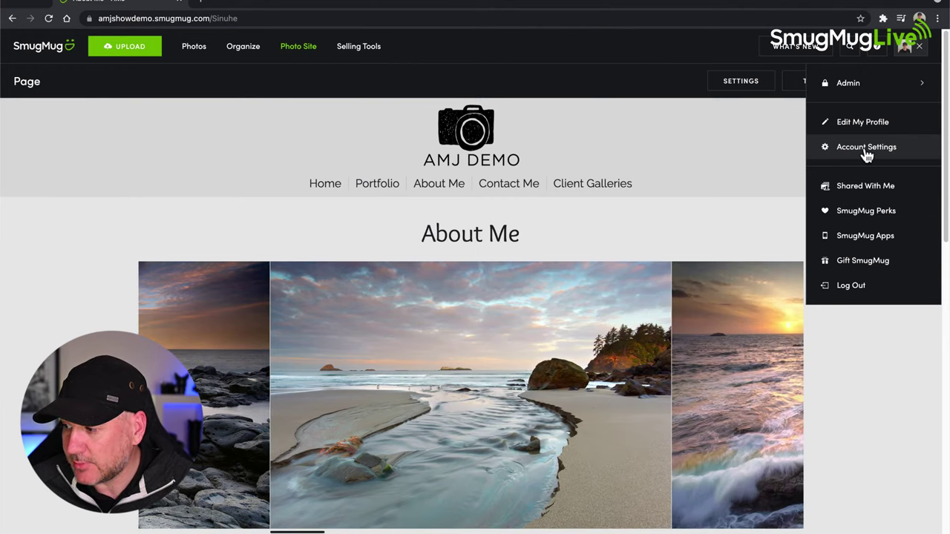
mouse_move(839, 83)
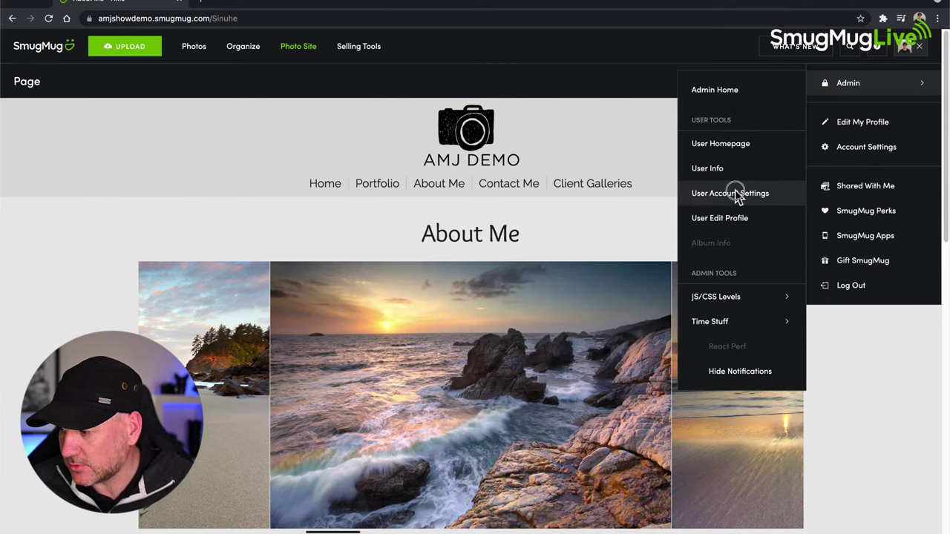
click(735, 193)
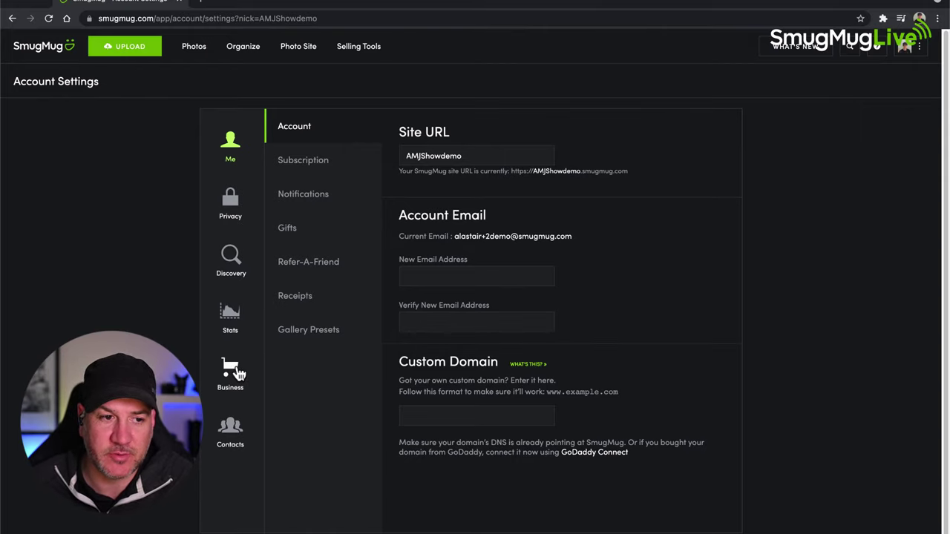
- Open My Profile for editing, review the name, contact email, photo and description fields, and close it without saving
click(922, 48)
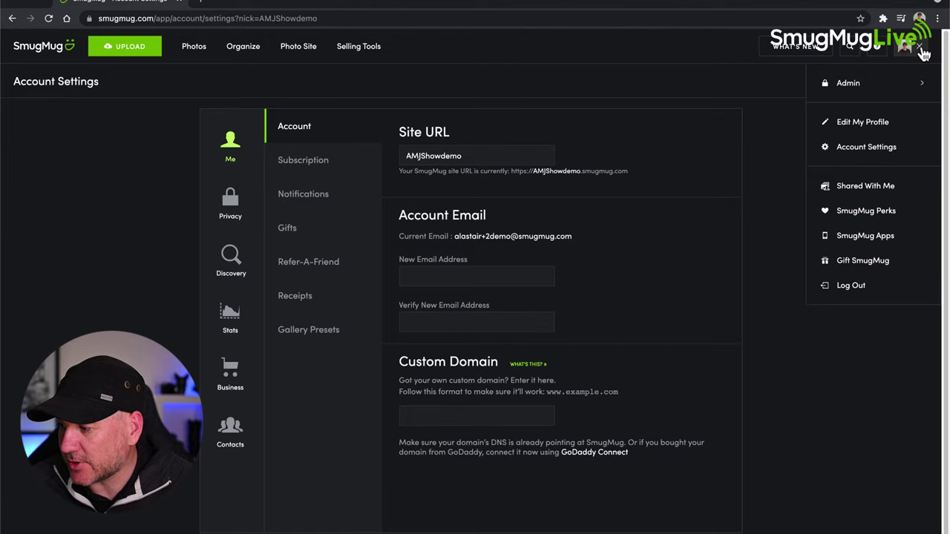
click(863, 123)
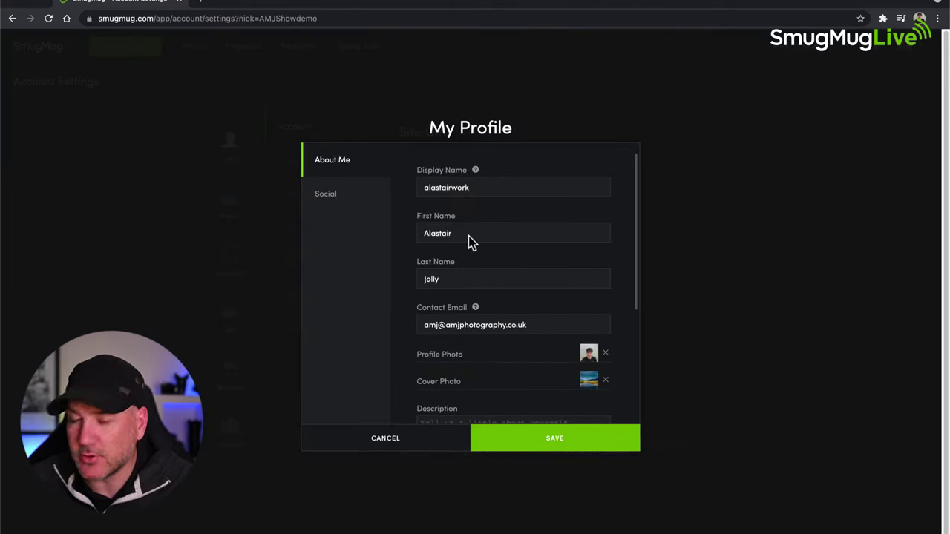
scroll(471, 242, down, 2)
scroll(471, 242, up, 1)
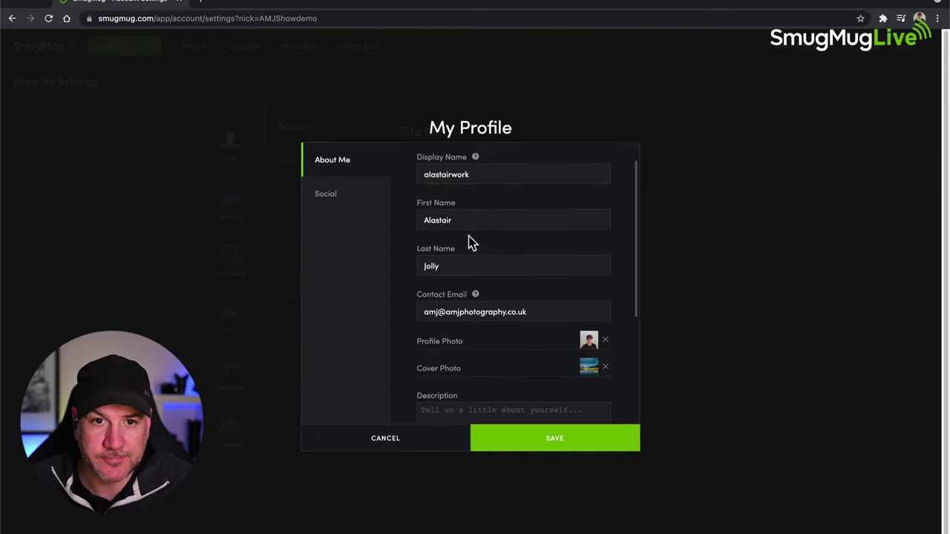
scroll(471, 242, up, 1)
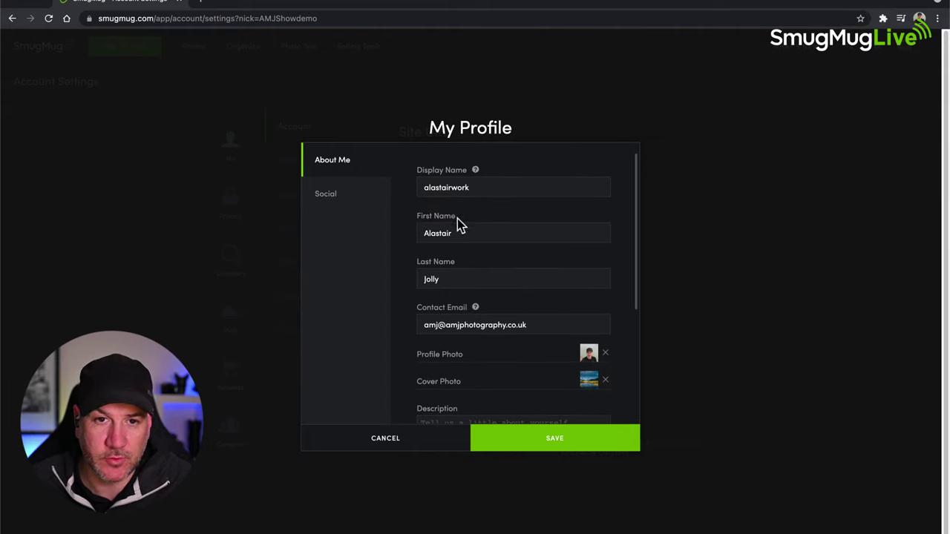
scroll(469, 264, down, 5)
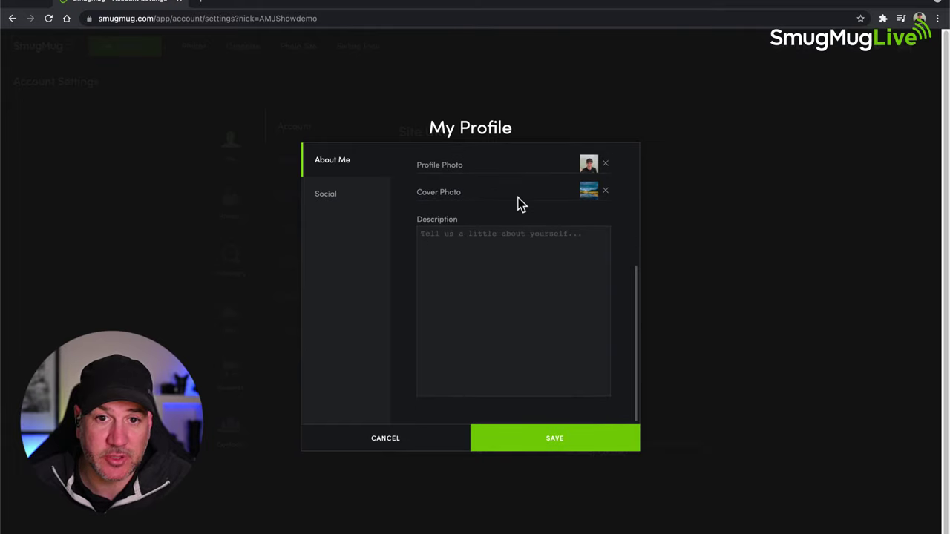
click(391, 448)
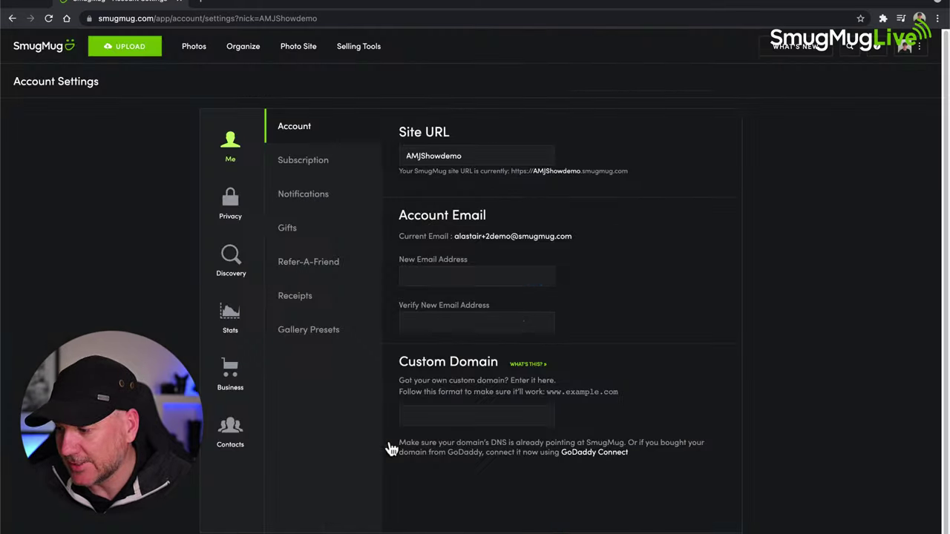
- Go to the amjshowdemo.smugmug.com homepage and open it for customizing
click(290, 19)
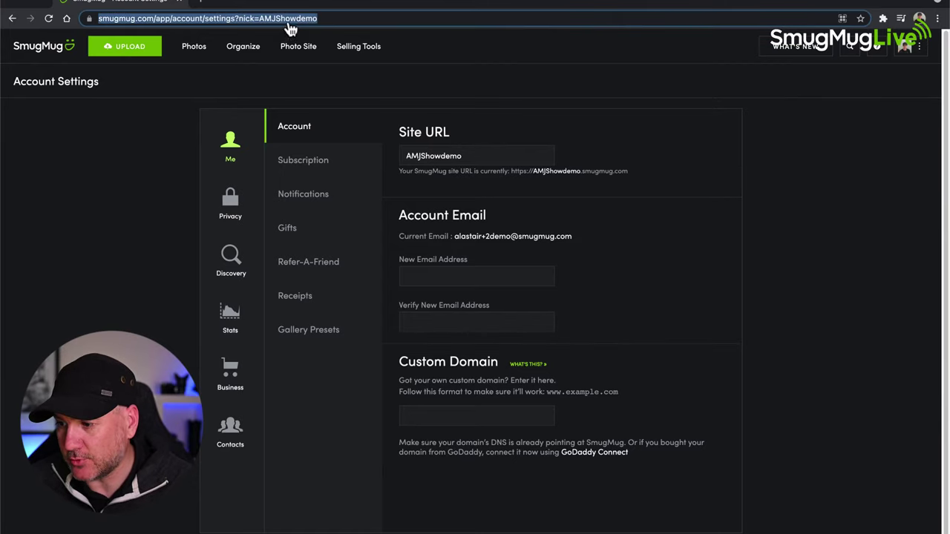
text(am)
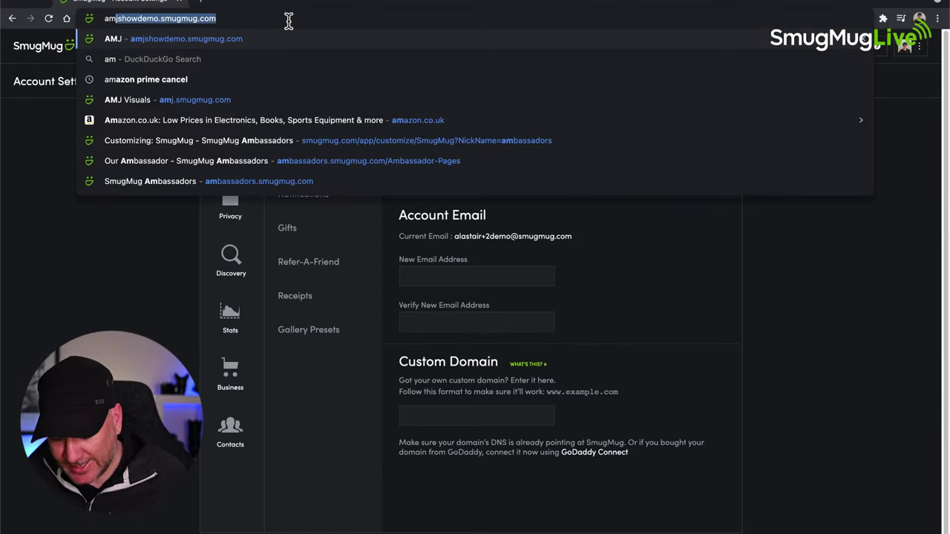
text(j)
key(Return)
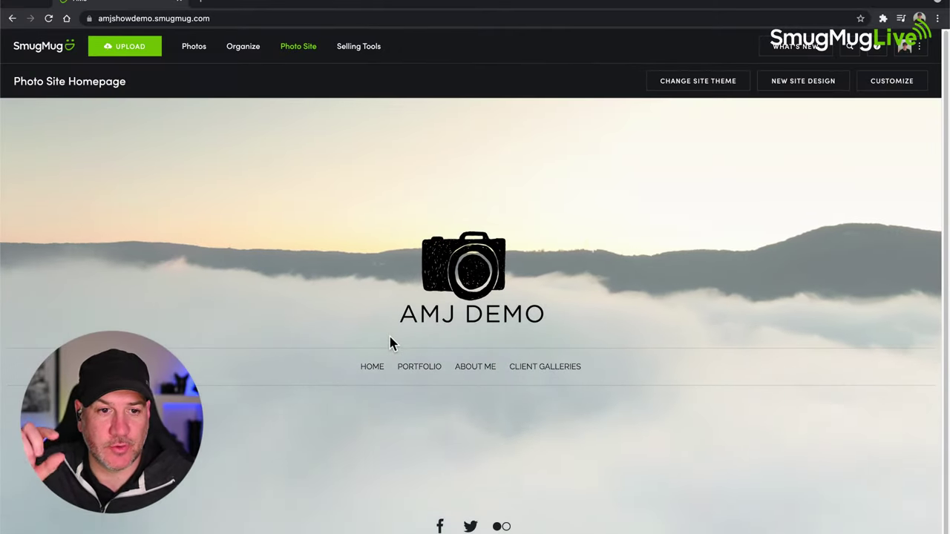
scroll(392, 343, down, 1)
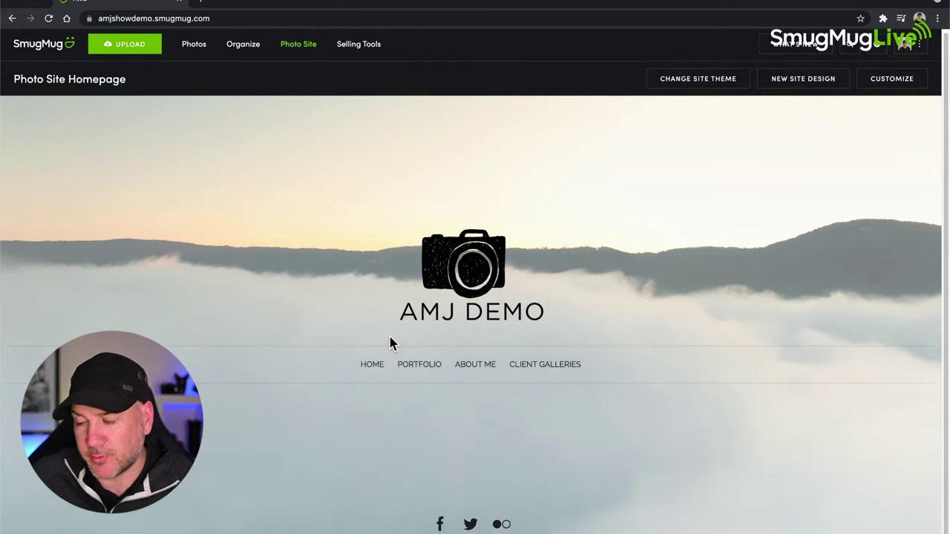
click(899, 79)
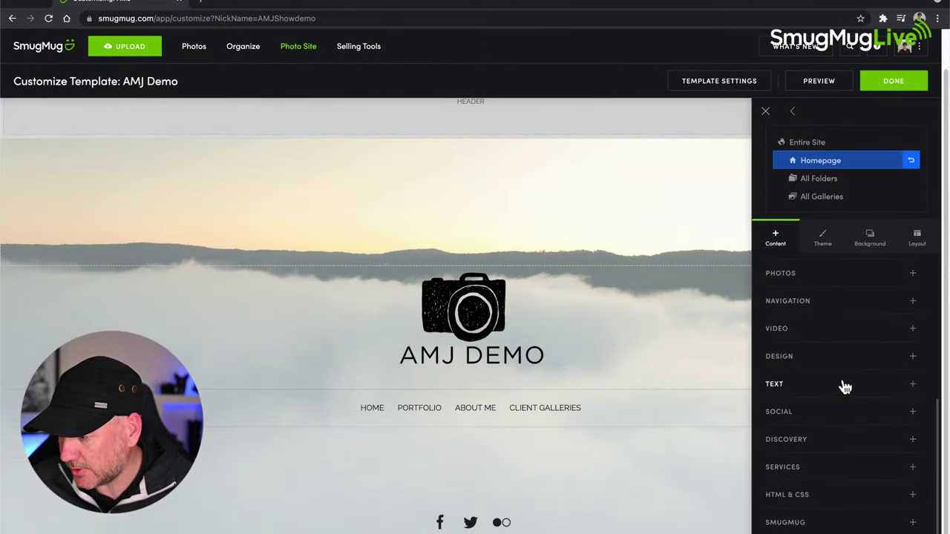
- Add a Profile block from the Social group to the homepage, below the menu
click(909, 413)
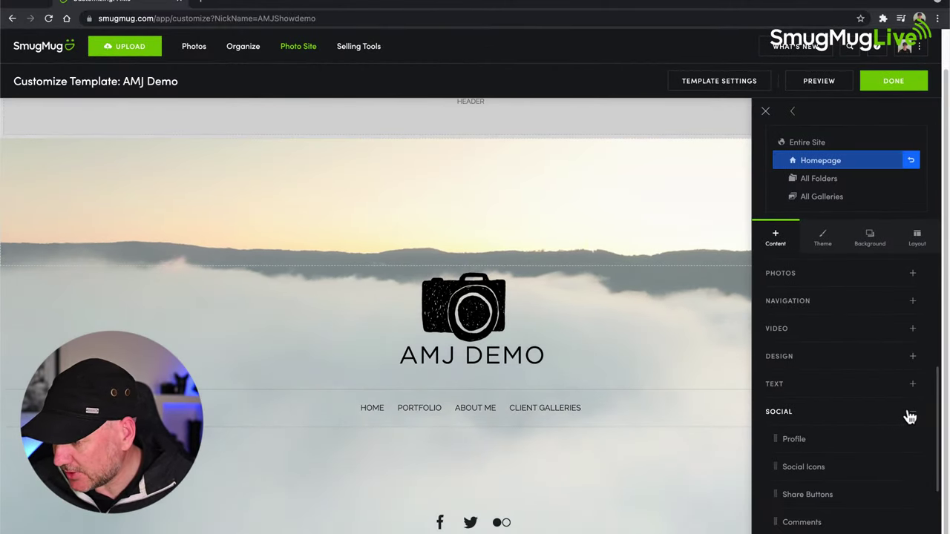
drag(793, 435, 475, 477)
scroll(509, 356, down, 3)
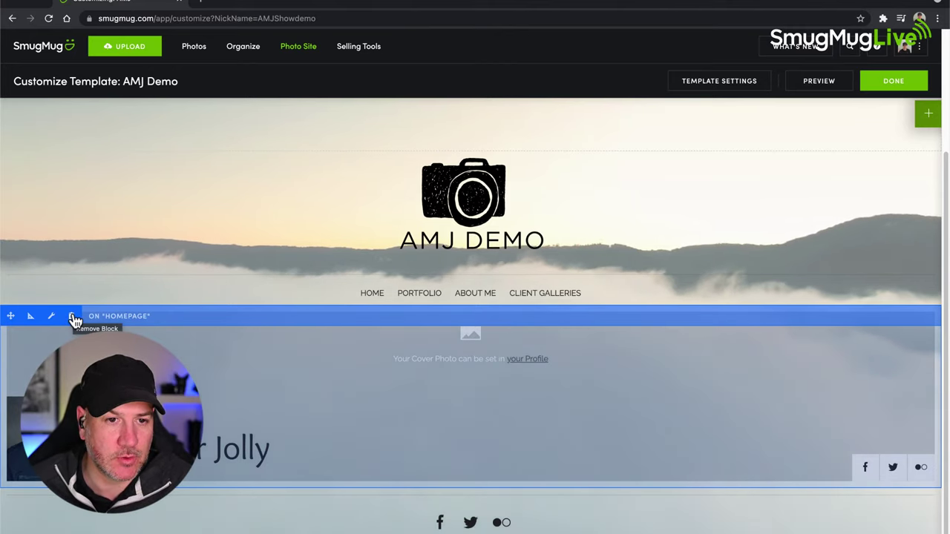
- Remove the Profile block from the homepage and bring back the list of content blocks
click(72, 317)
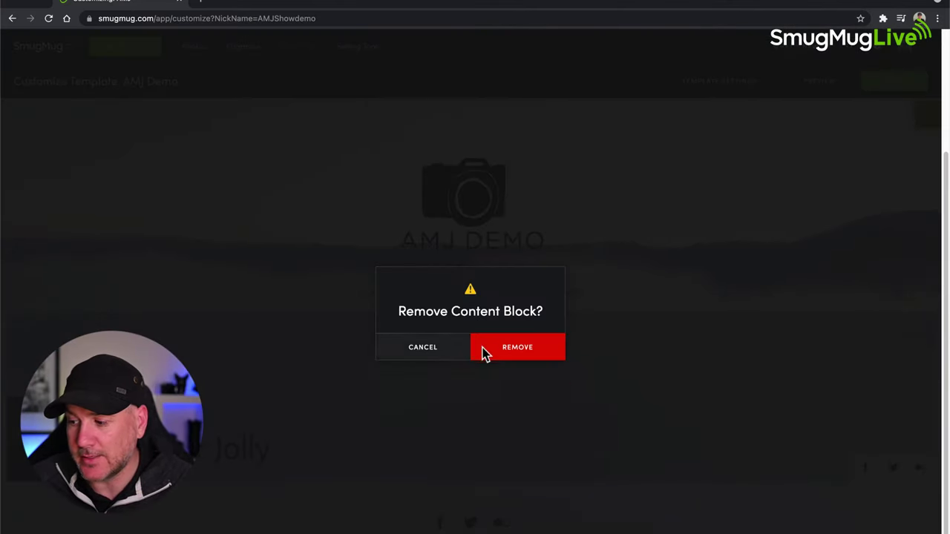
click(484, 353)
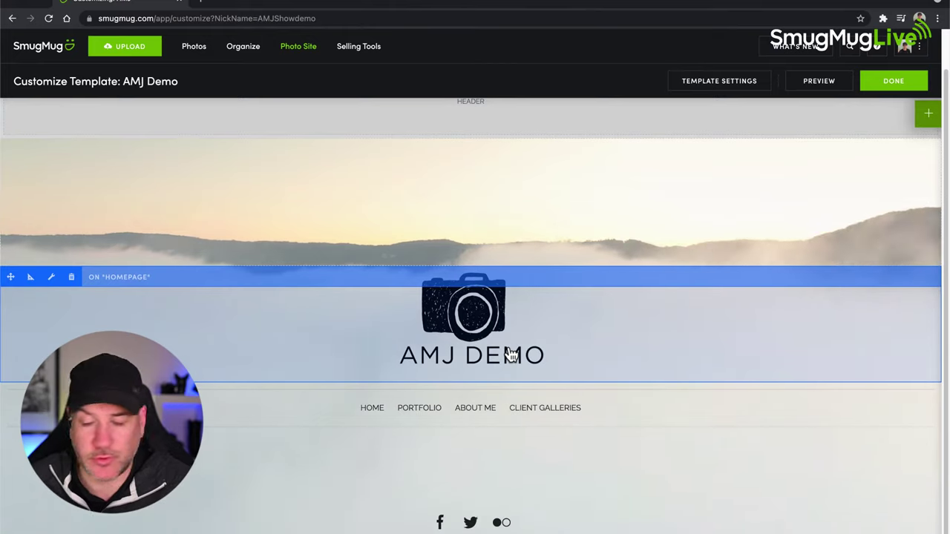
click(928, 112)
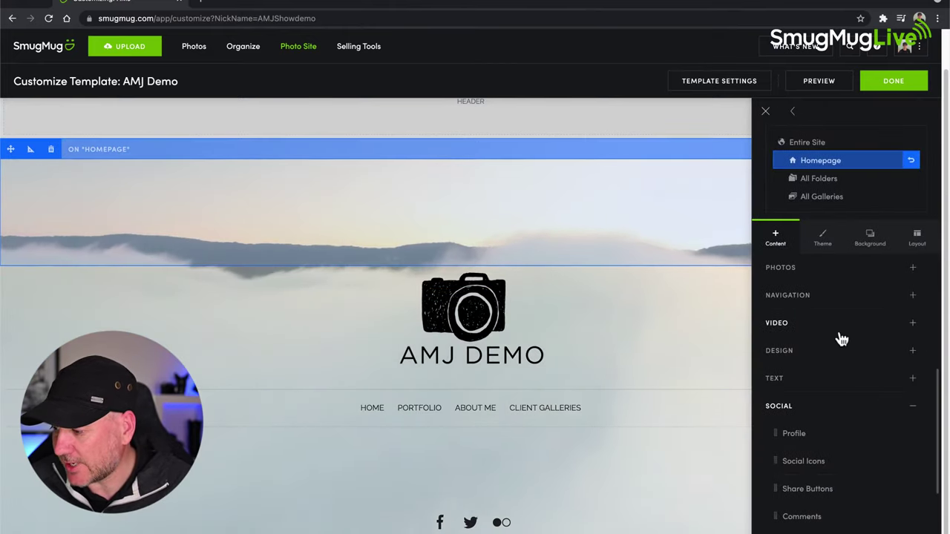
- Add a Share Buttons block from the Social group to the homepage, between the logo and the menu
scroll(842, 339, down, 2)
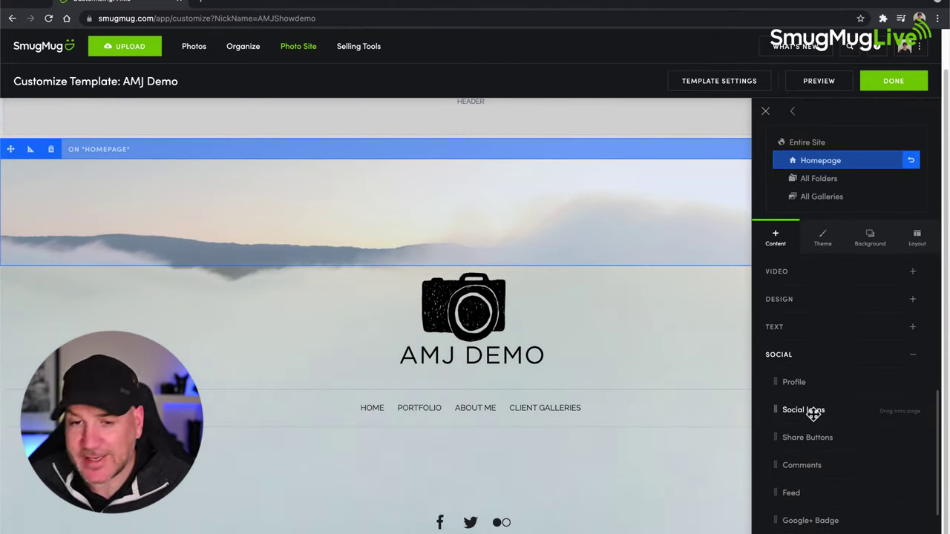
drag(813, 413, 726, 426)
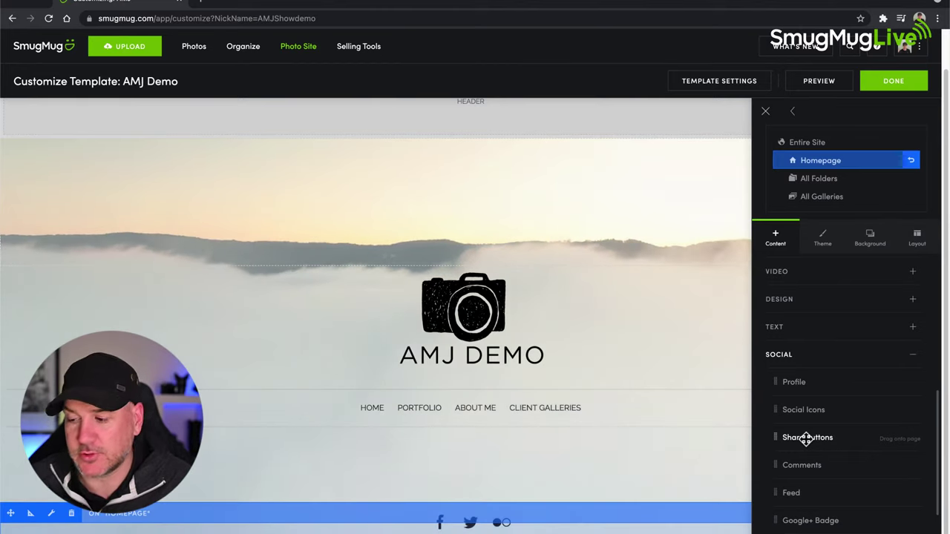
drag(722, 412, 470, 458)
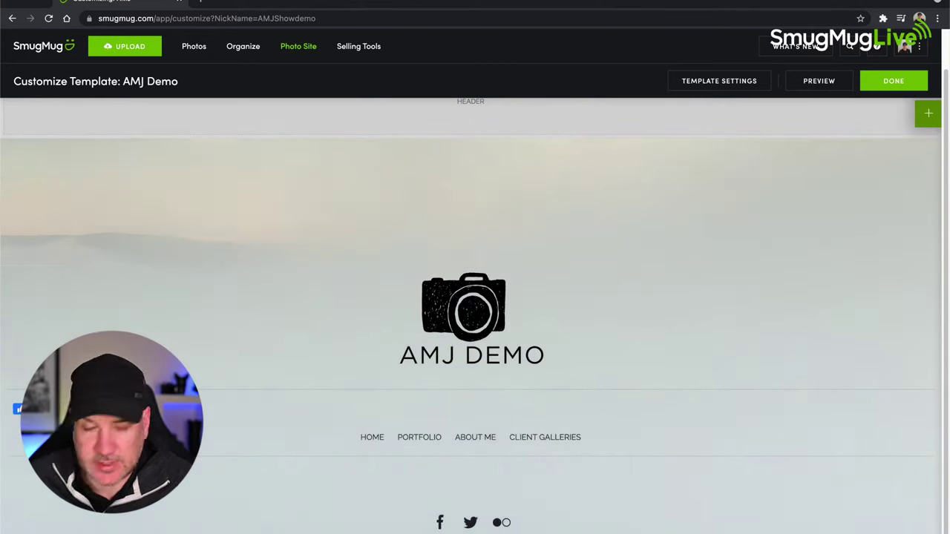
mouse_move(82, 304)
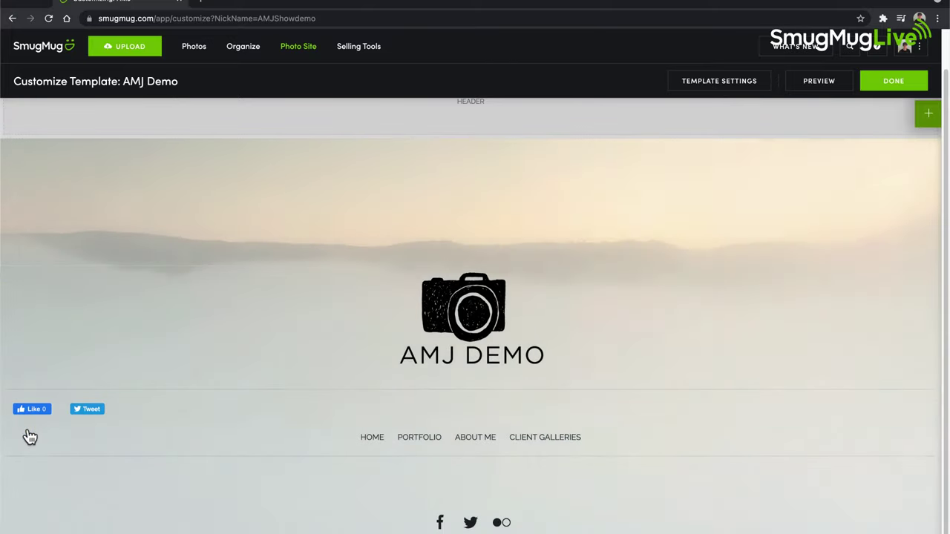
mouse_move(47, 478)
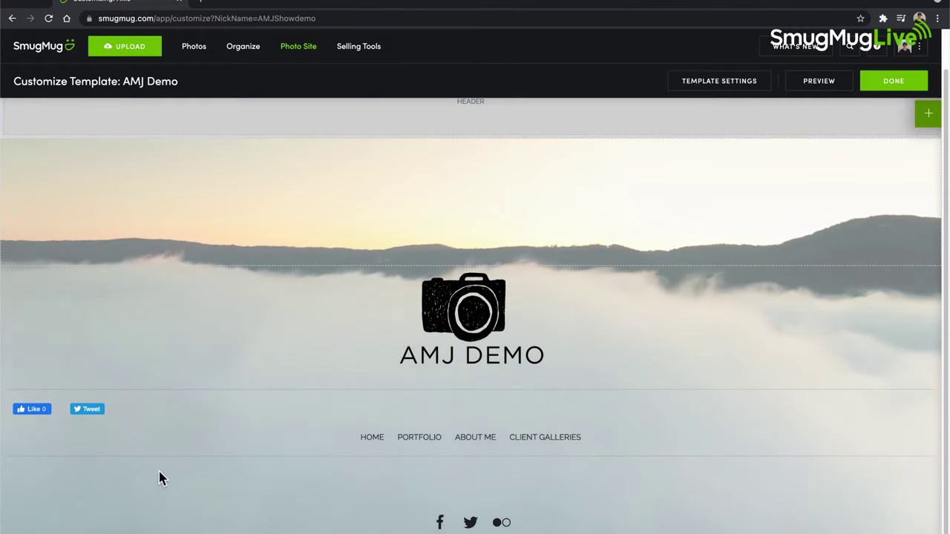
mouse_move(457, 437)
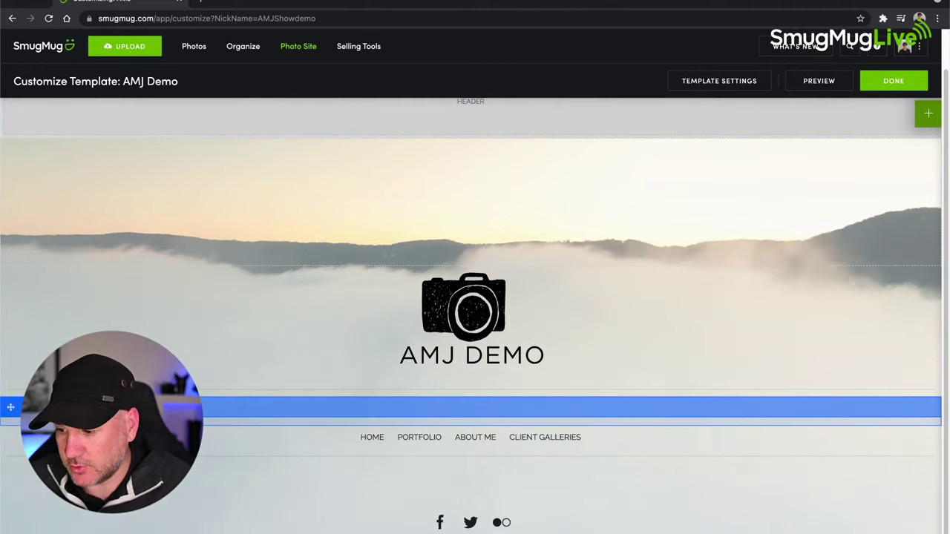
- Remove the Share Buttons block from the homepage and bring back the list of content blocks
click(134, 405)
click(513, 349)
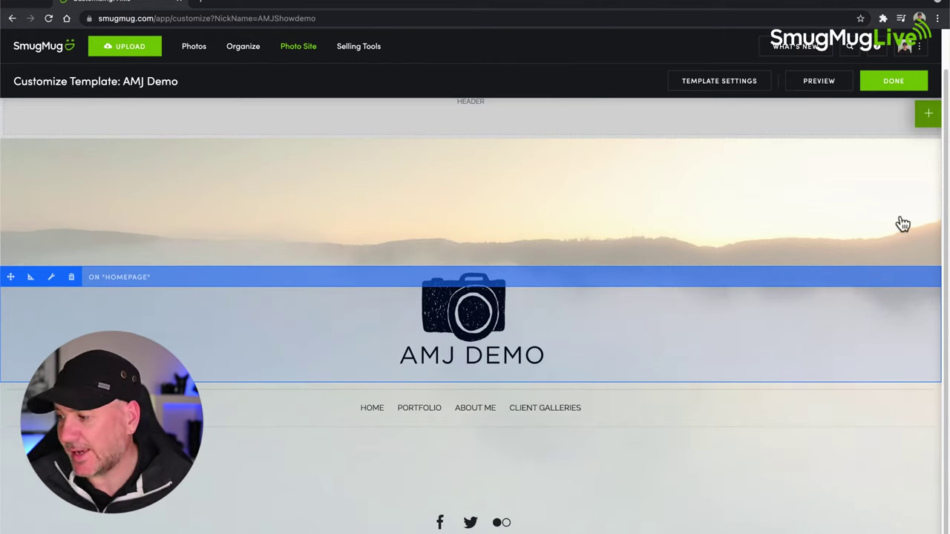
click(926, 117)
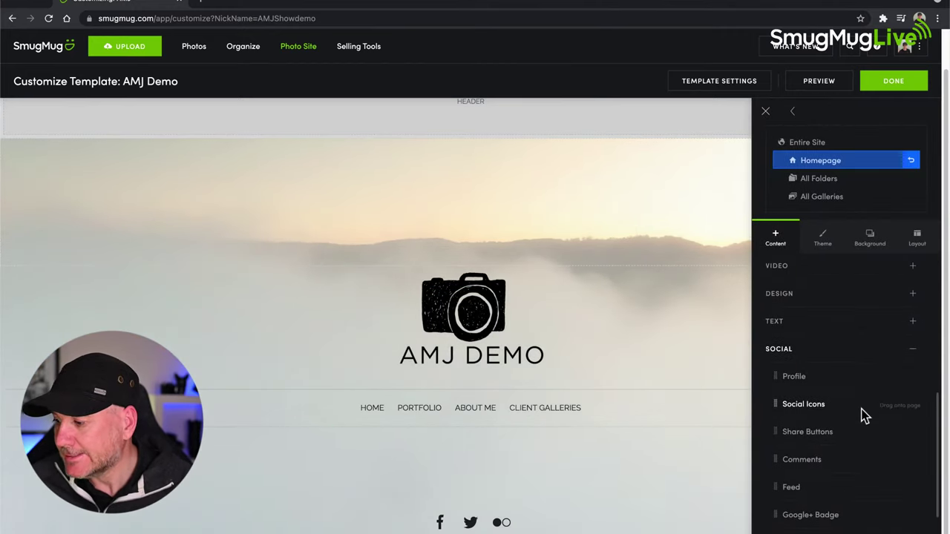
- Add a Comments block from the Social group to the homepage, below the menu
scroll(861, 412, down, 1)
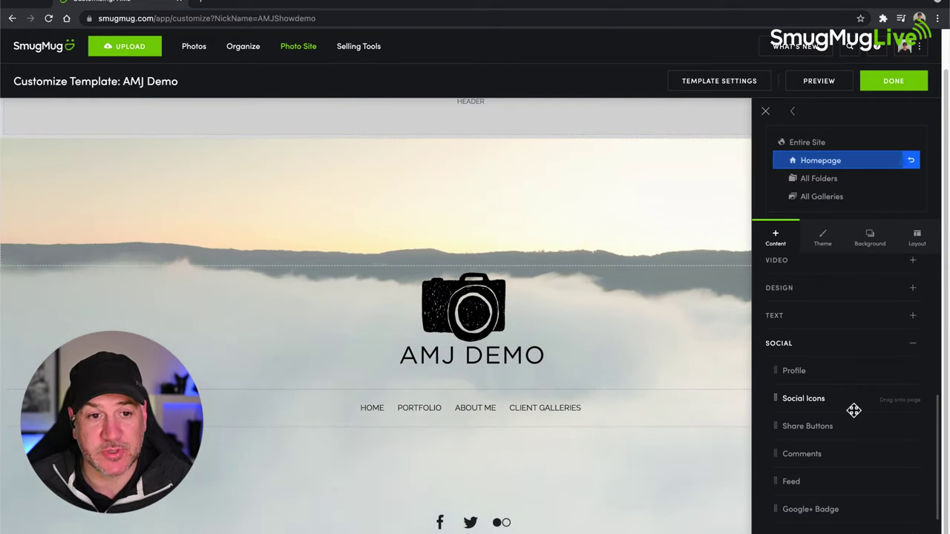
scroll(854, 410, down, 2)
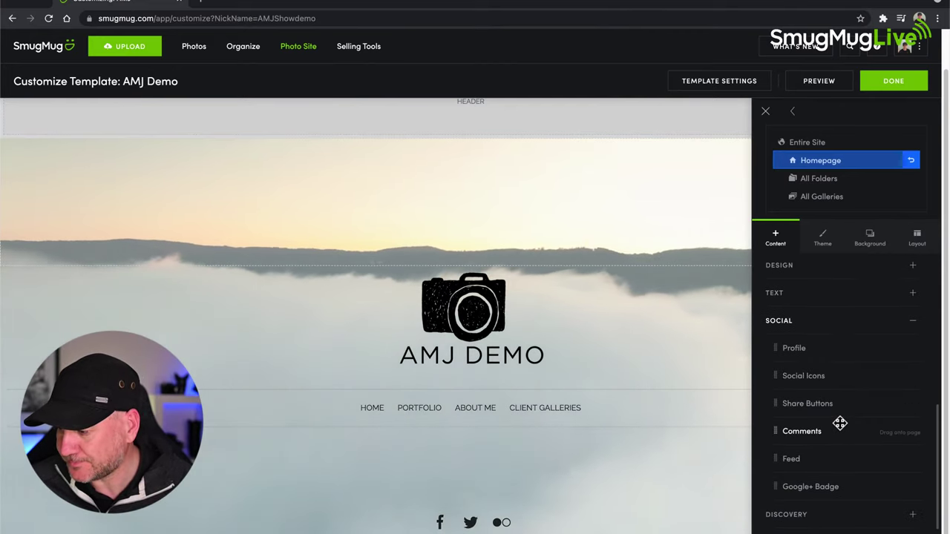
scroll(816, 428, down, 3)
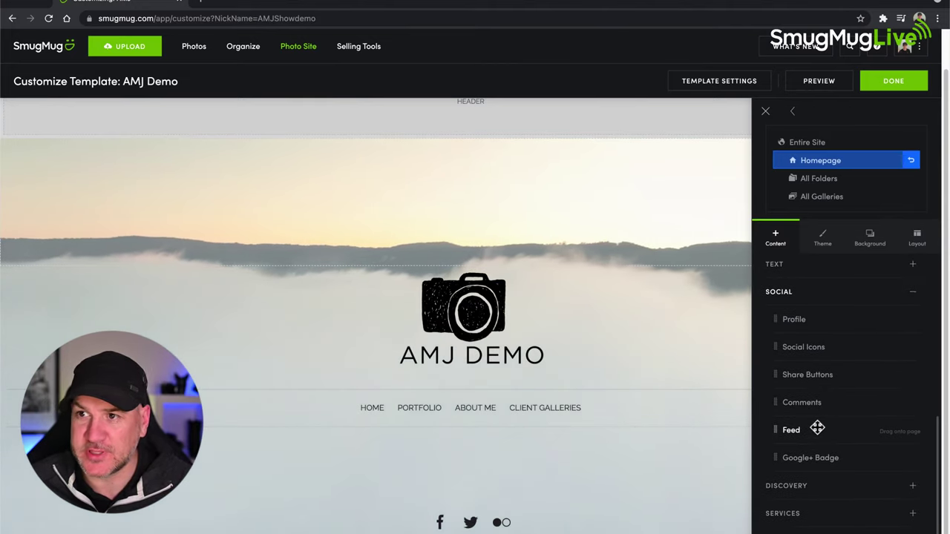
scroll(840, 402, up, 1)
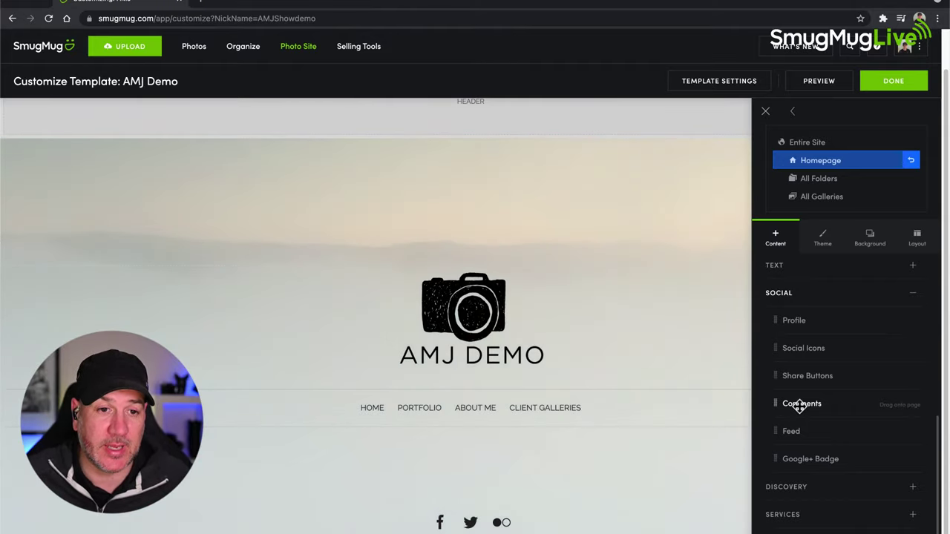
drag(799, 406, 465, 470)
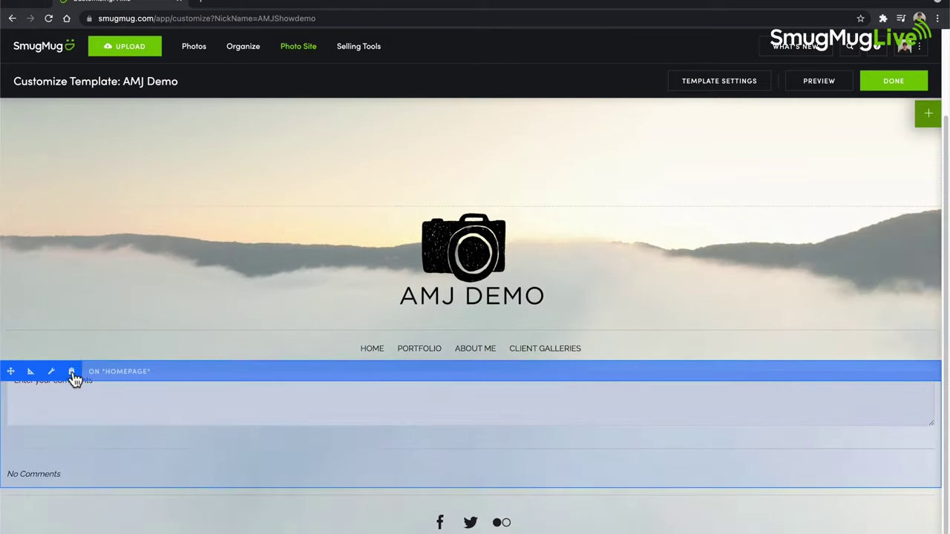
- Remove the Comments block from the homepage and reopen the list of content blocks
click(72, 375)
click(530, 344)
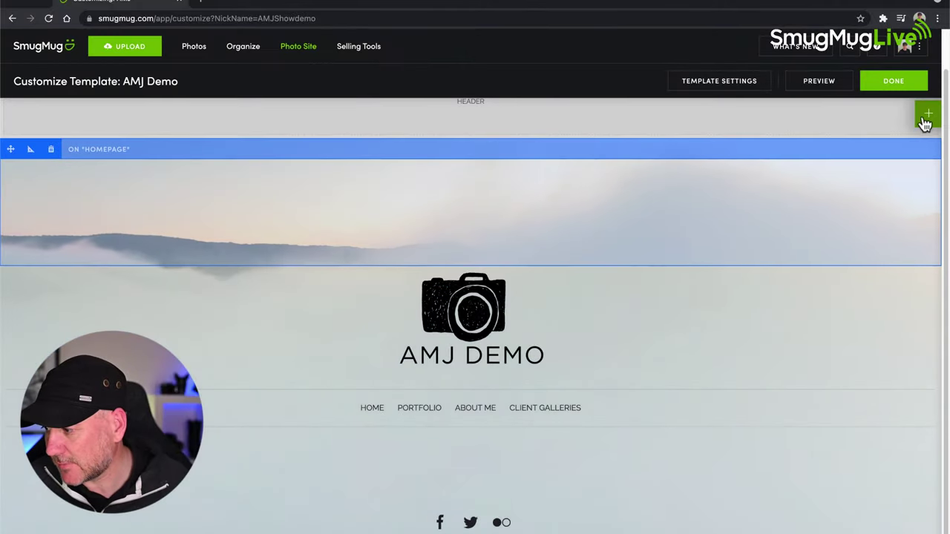
click(925, 118)
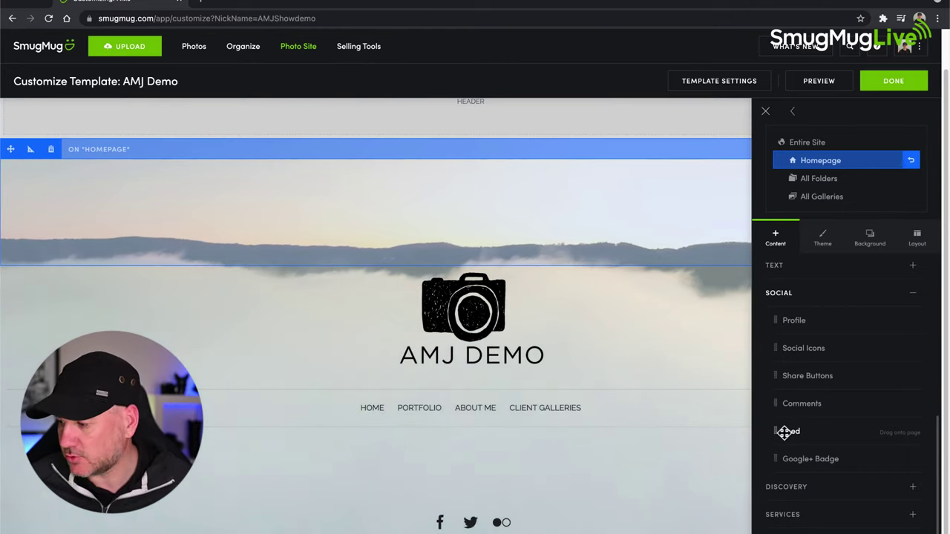
- Examine the Google+ Badge entry among the Social content blocks at an enlarged view, and restore the normal zoom
scroll(801, 429, down, 1)
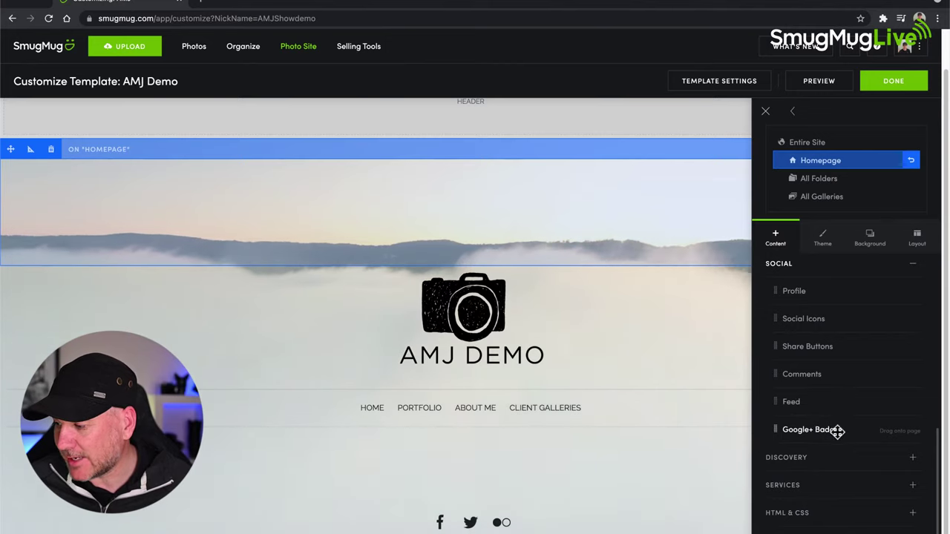
key(super+plus)
key(super+plus)
key(super+plus)
key(super+plus)
key(super+plus)
key(super+plus)
key(super+plus)
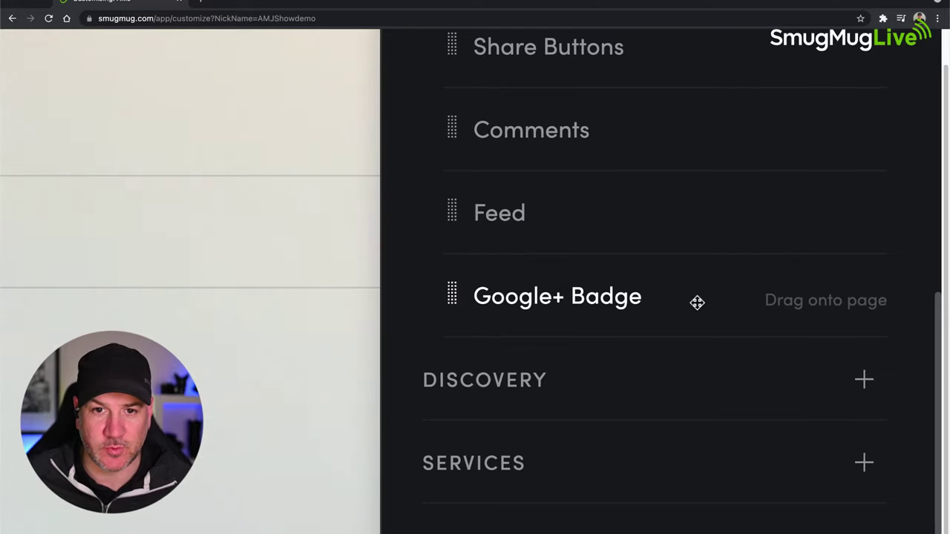
key(super+0)
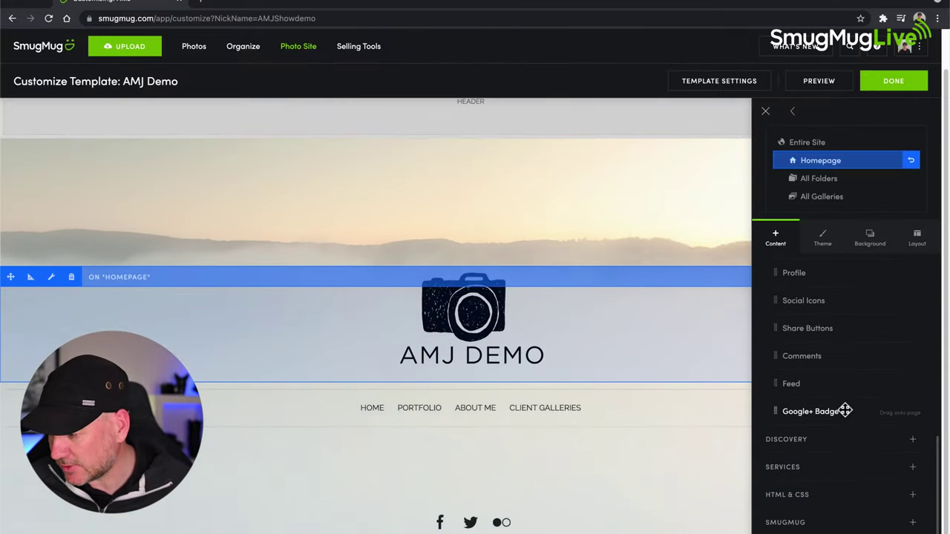
- Try to place a Search Box block from the Discovery group on the homepage
click(913, 440)
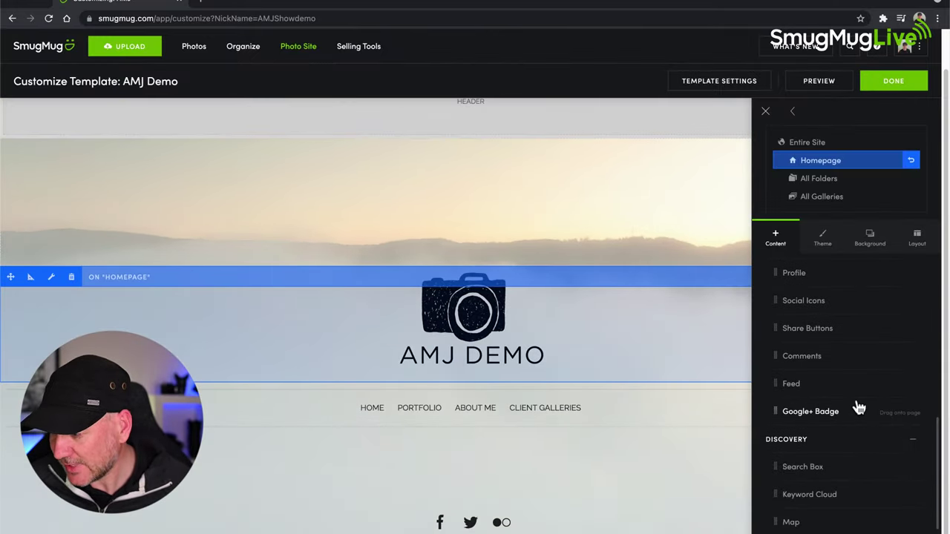
scroll(858, 400, down, 2)
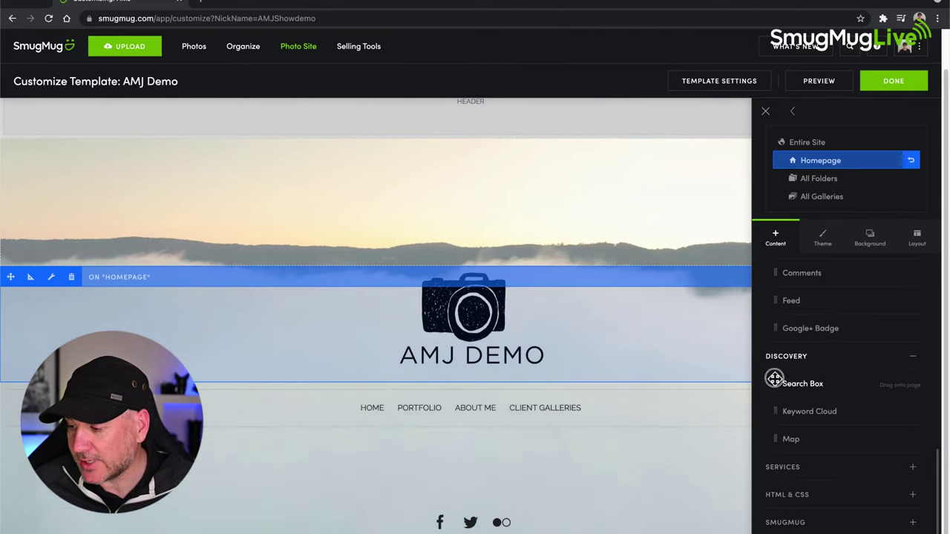
drag(774, 379, 931, 349)
click(924, 117)
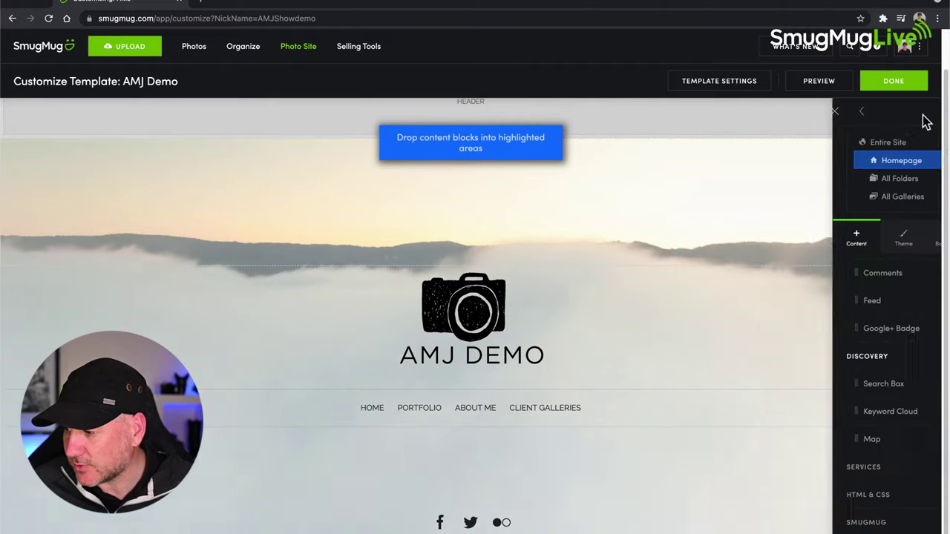
- Publish the homepage changes and open the Portfolio page for customizing
click(893, 83)
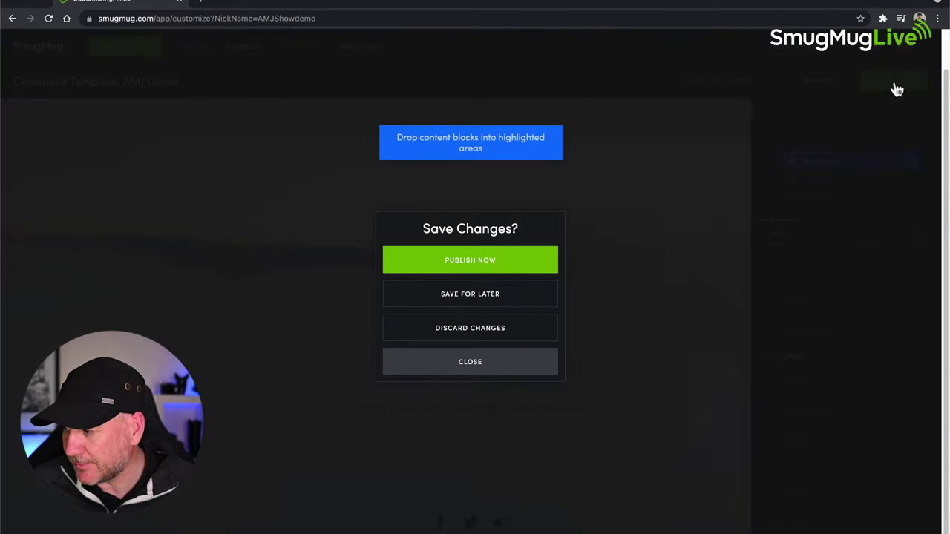
click(479, 261)
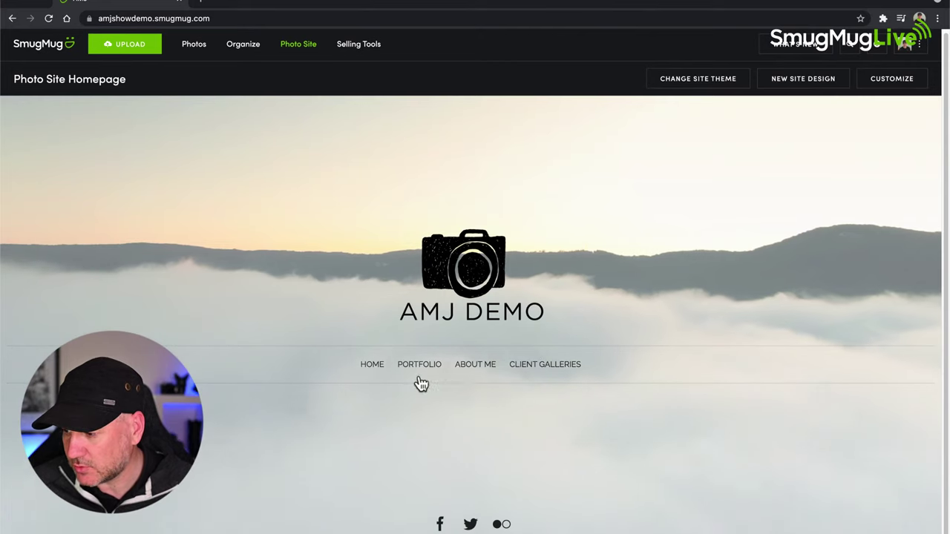
click(434, 367)
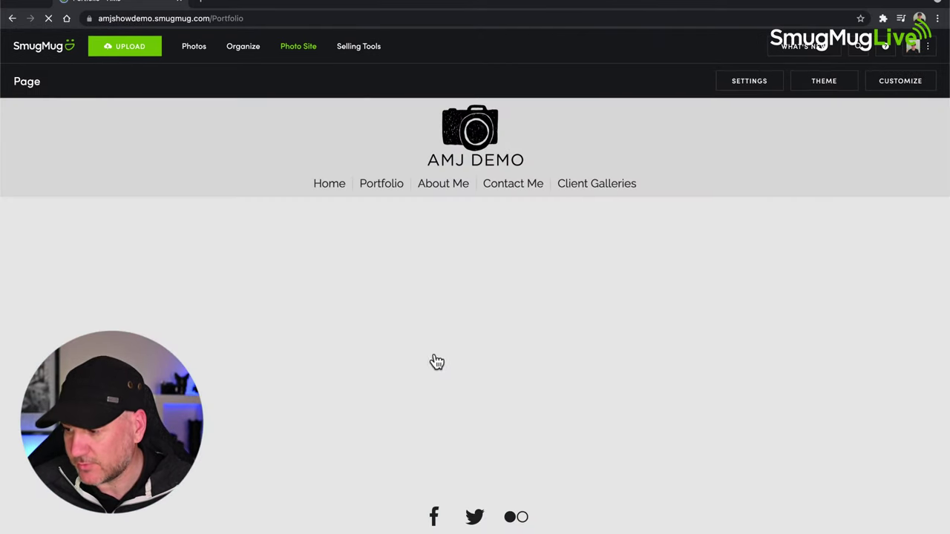
scroll(510, 305, down, 2)
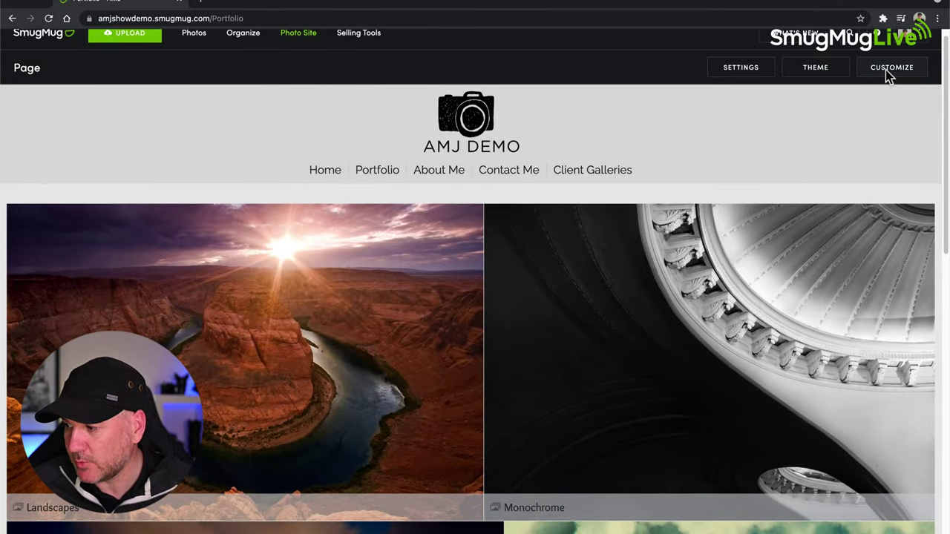
click(888, 71)
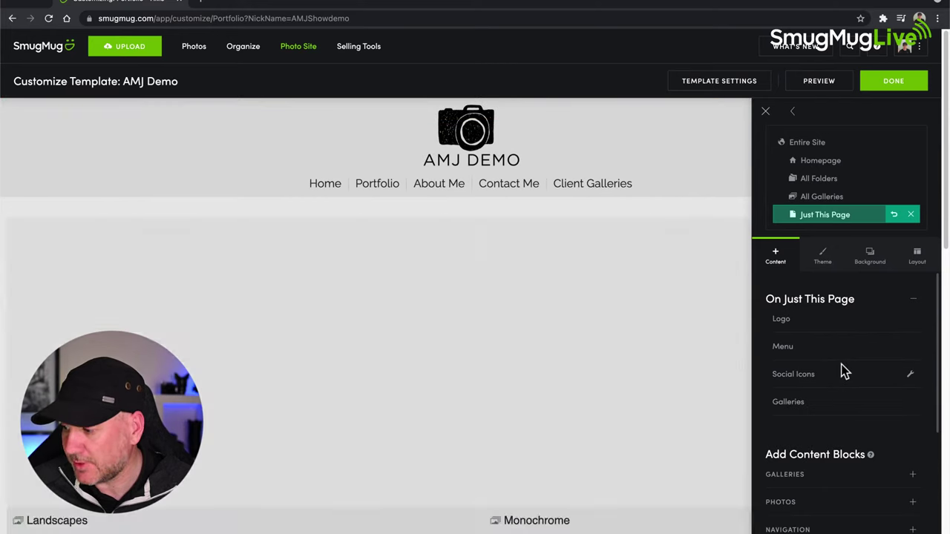
- Add a Search Box block from the Discovery group above the galleries on the Portfolio page and publish the change
scroll(844, 371, down, 1)
scroll(845, 371, down, 8)
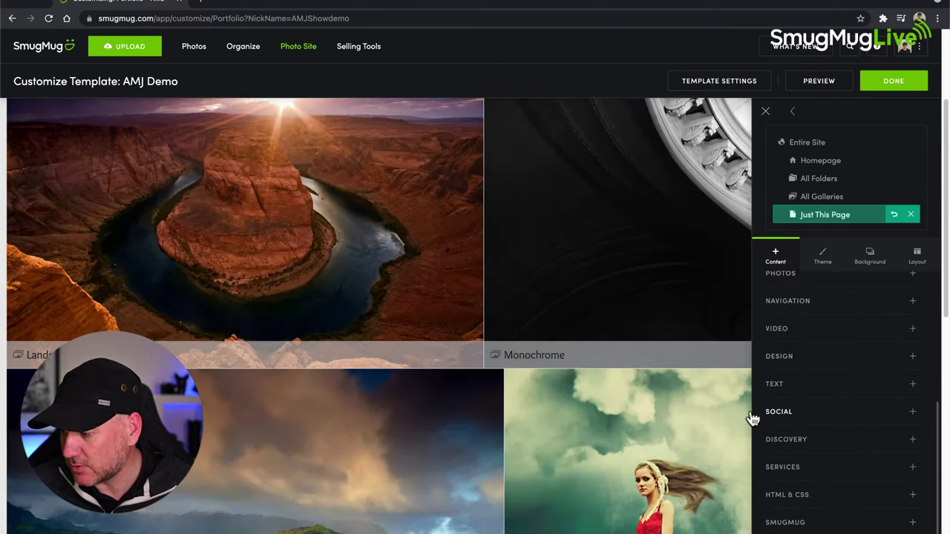
scroll(666, 391, up, 2)
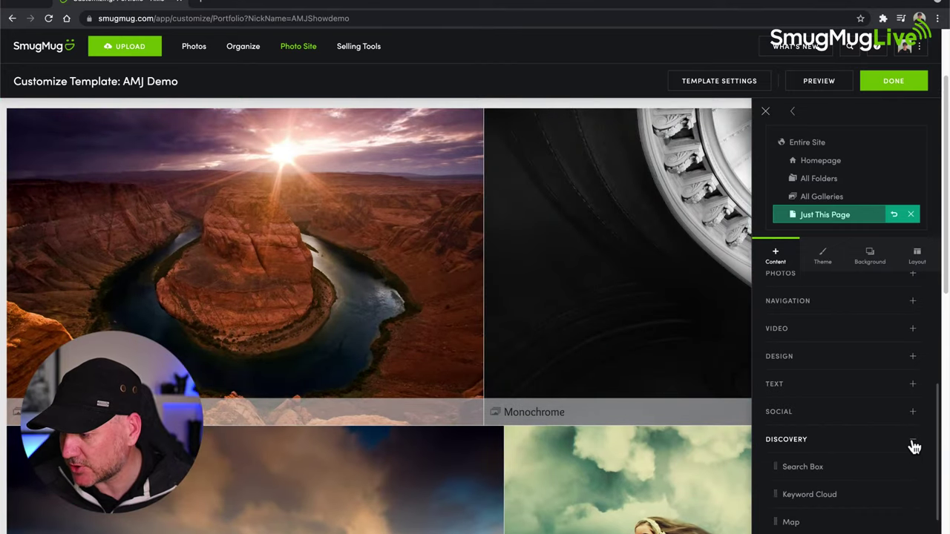
drag(807, 471, 471, 306)
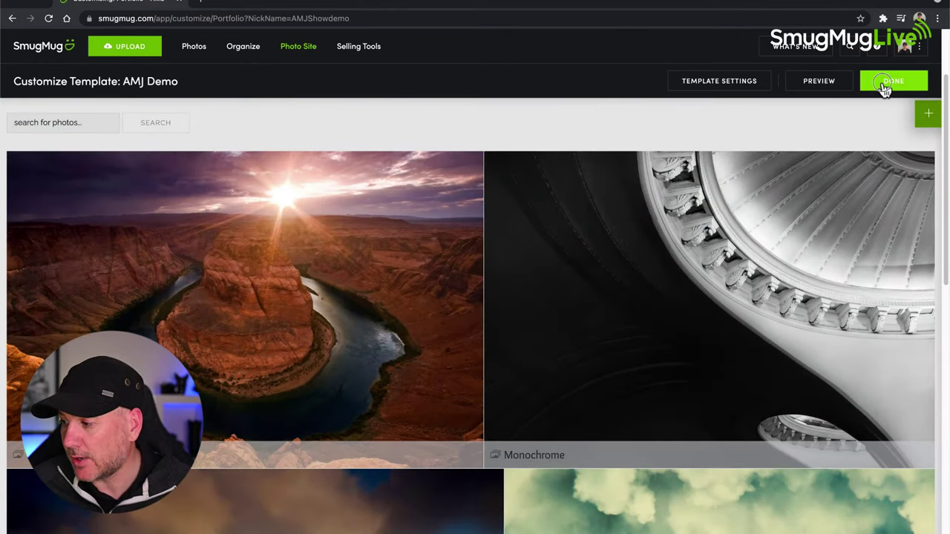
click(885, 87)
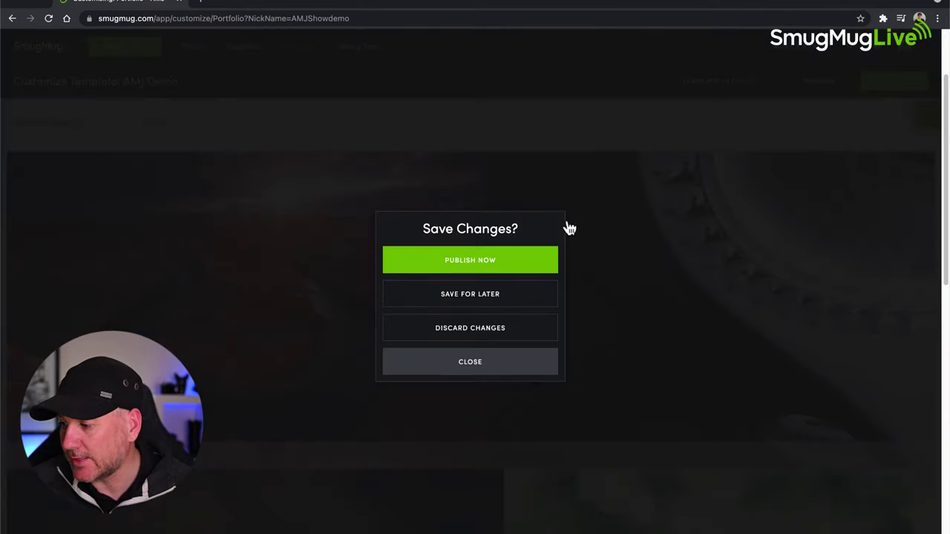
click(476, 262)
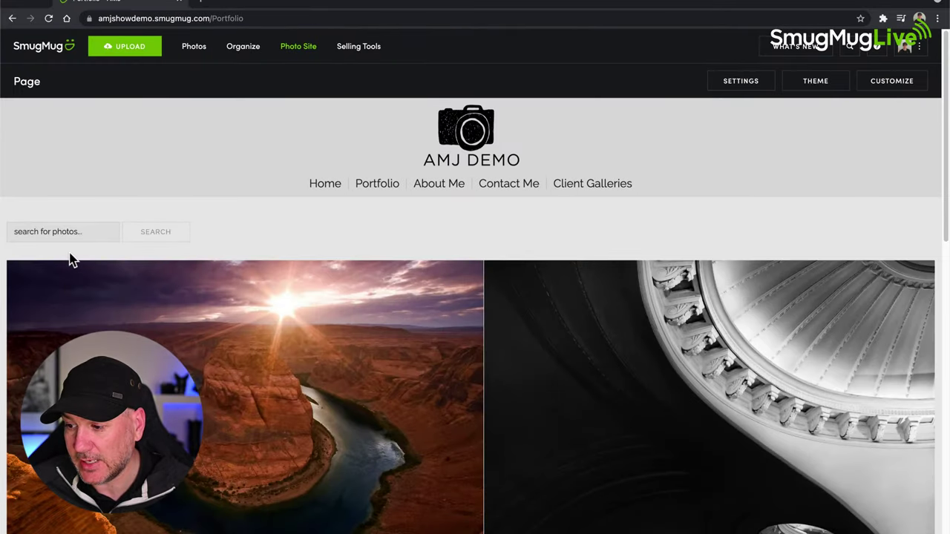
- Search the site's photos for "mountains" using the search box on the Portfolio page
click(59, 233)
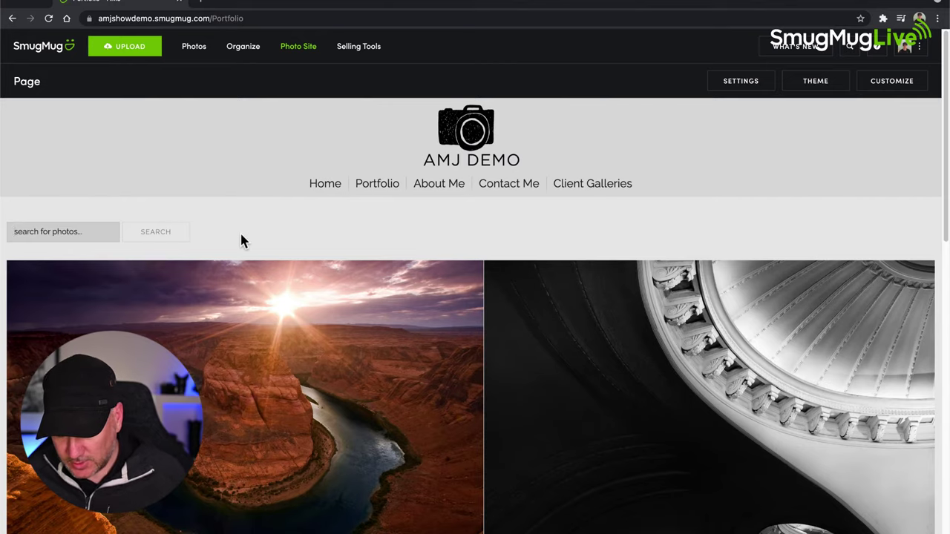
text(mountains)
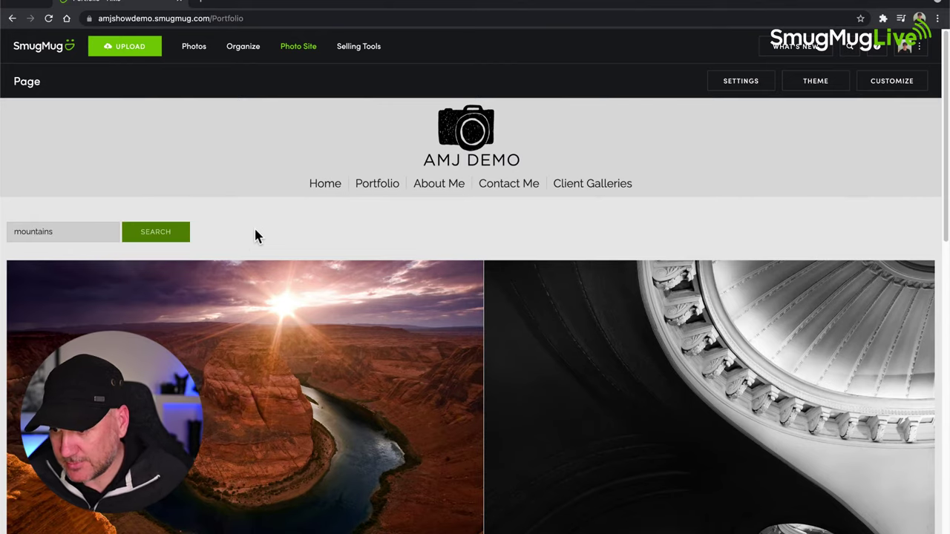
click(177, 237)
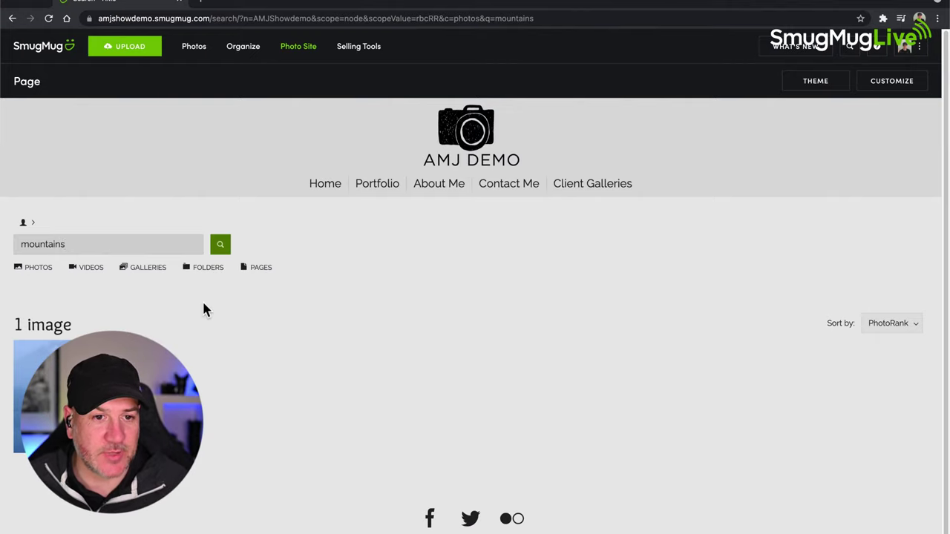
- Search the site's photos for "nikon" and look through the matching images
key(BackSpace)
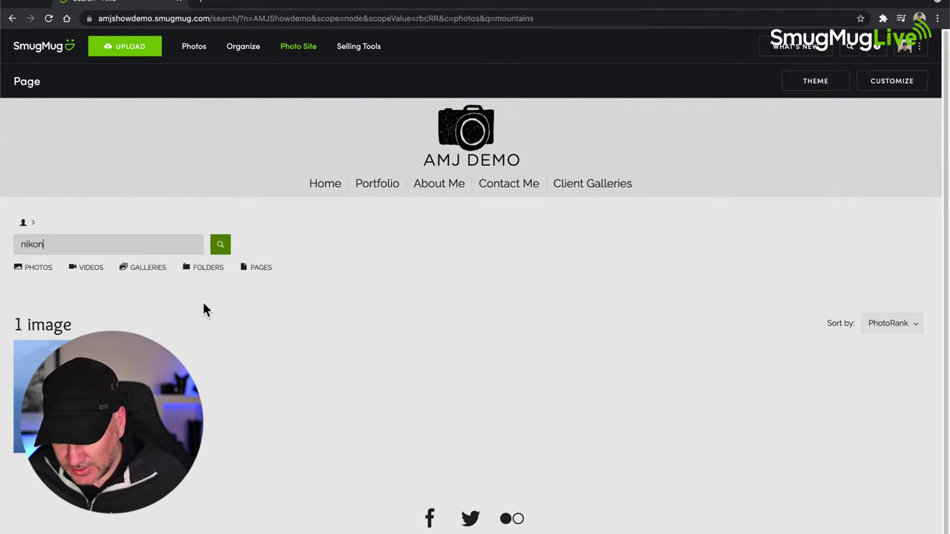
click(221, 250)
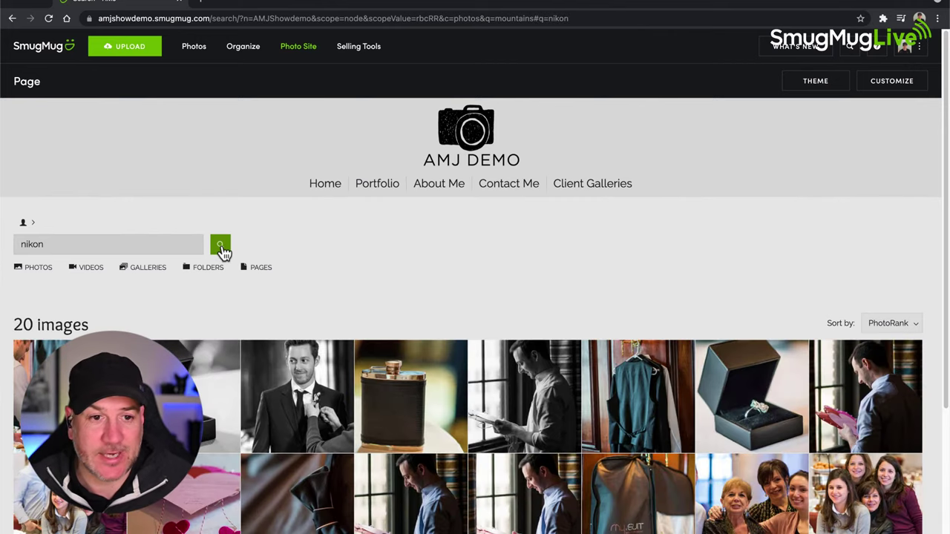
mouse_move(363, 334)
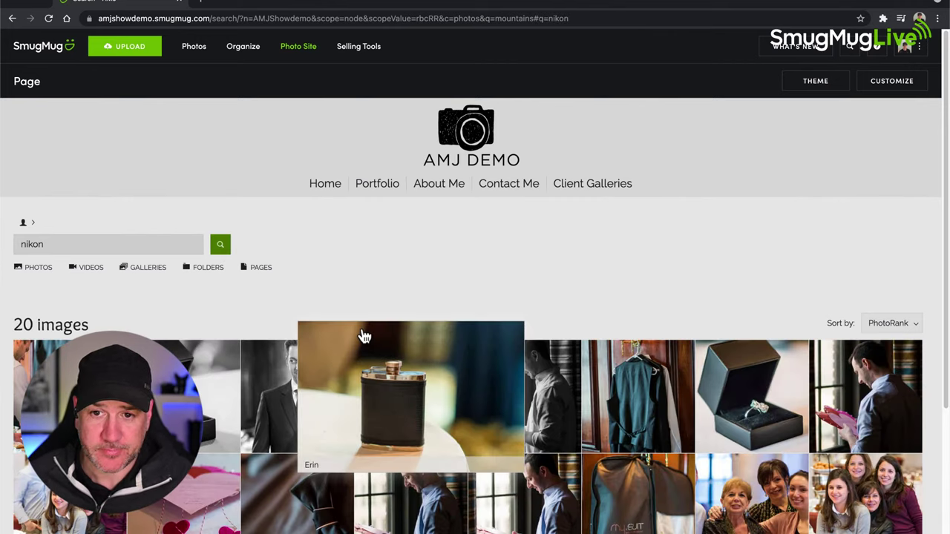
scroll(502, 280, down, 2)
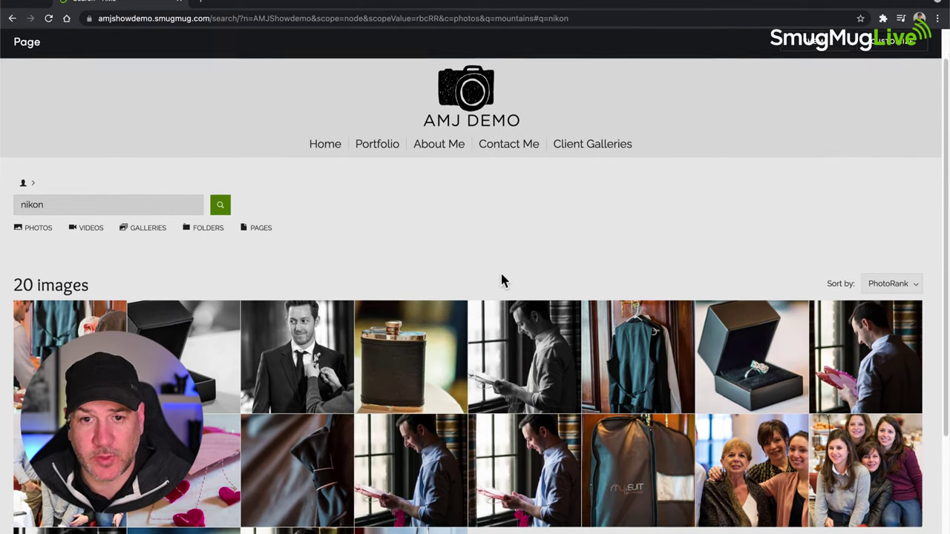
scroll(501, 280, down, 1)
scroll(26, 295, up, 1)
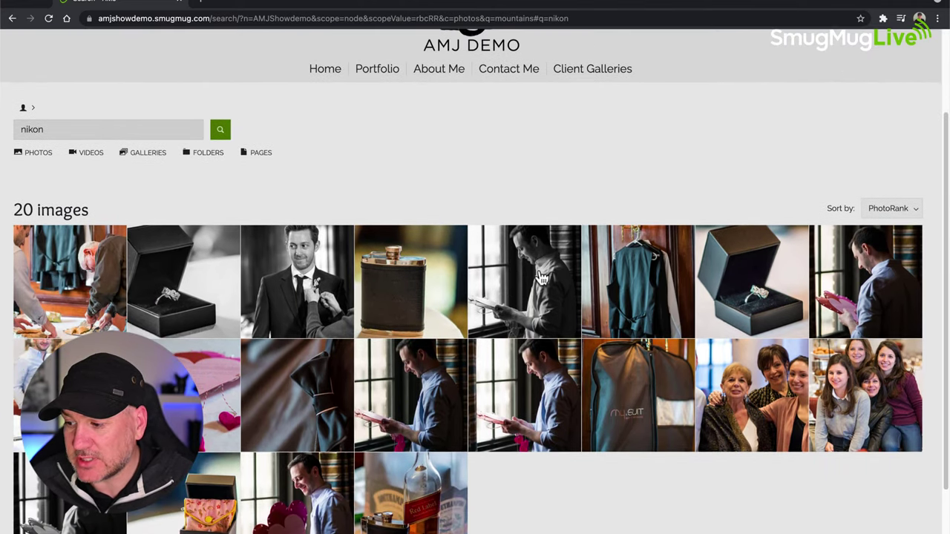
mouse_move(196, 317)
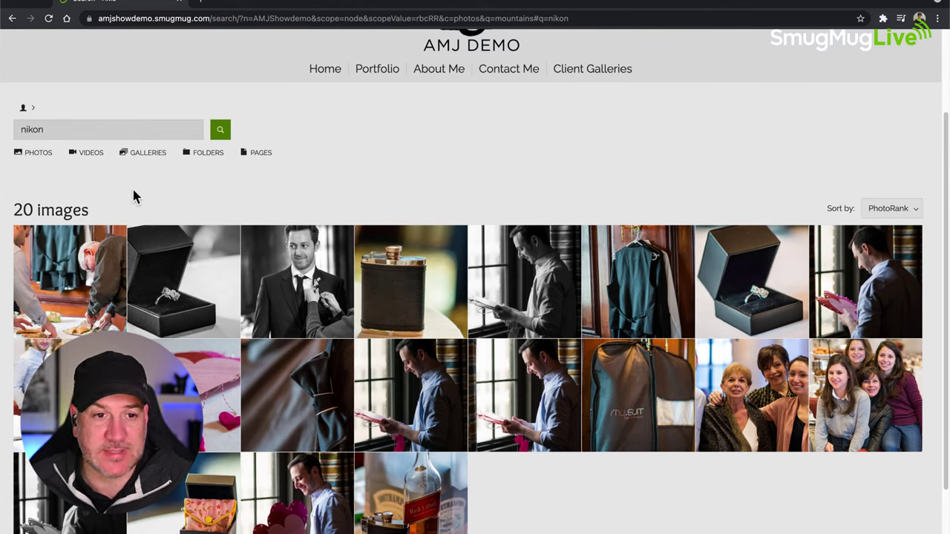
scroll(134, 195, up, 1)
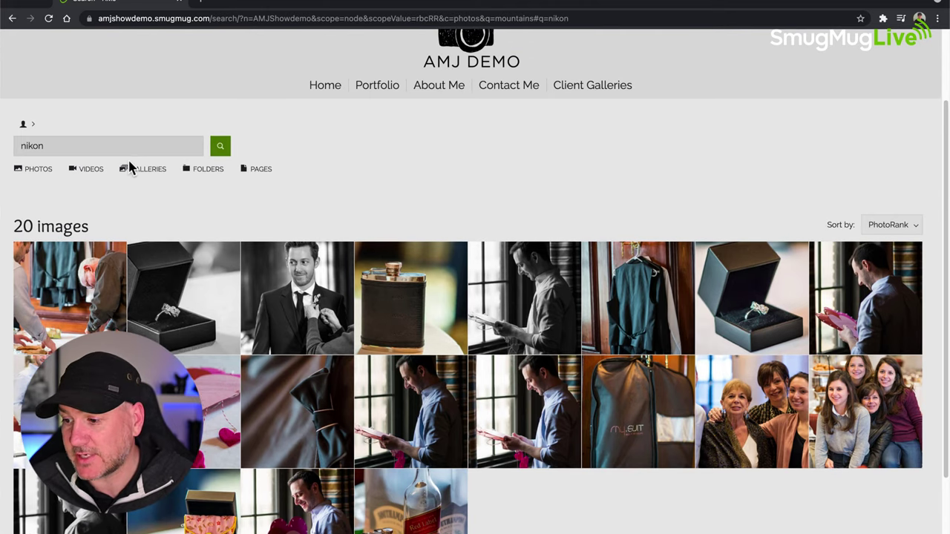
scroll(132, 178, up, 2)
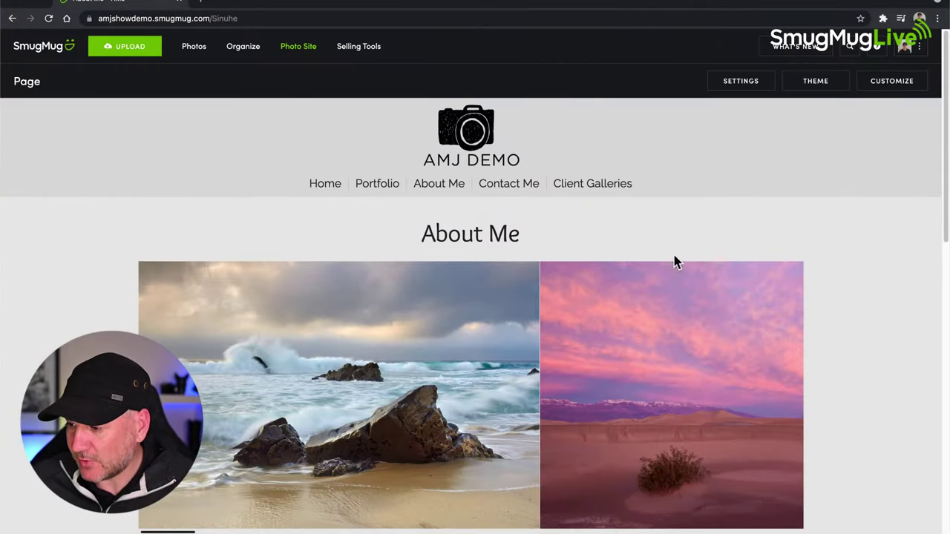
- Open the About Me page for customizing and add a Keyword Cloud block between the page title and the photo carousel
click(893, 83)
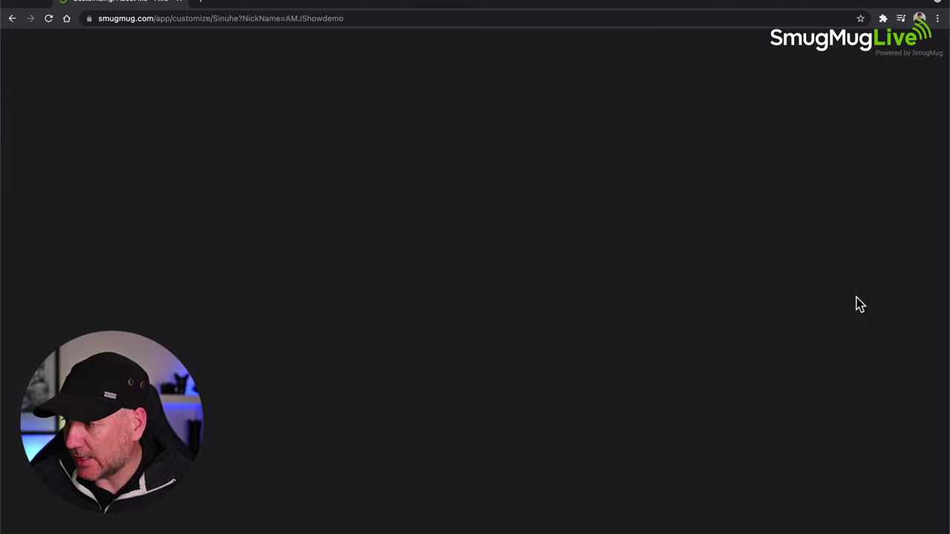
scroll(852, 373, down, 2)
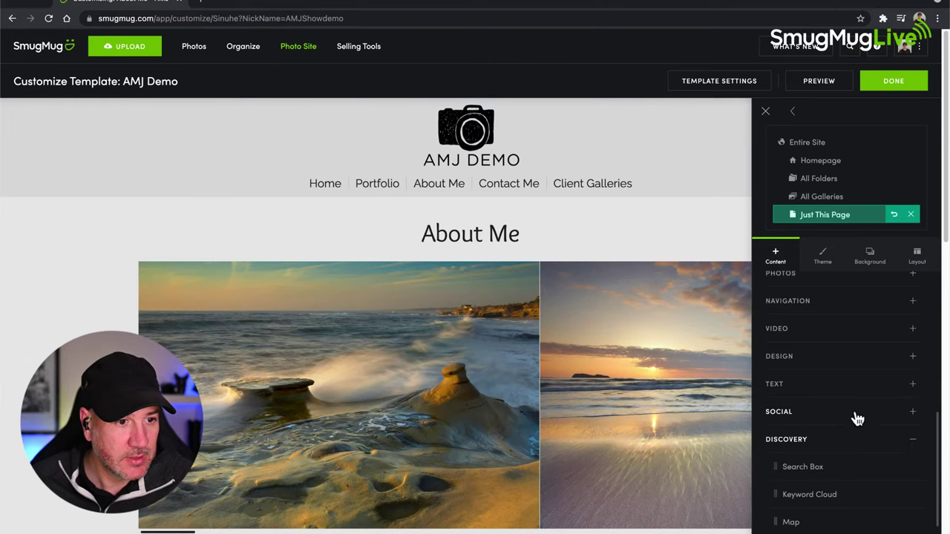
scroll(851, 416, down, 2)
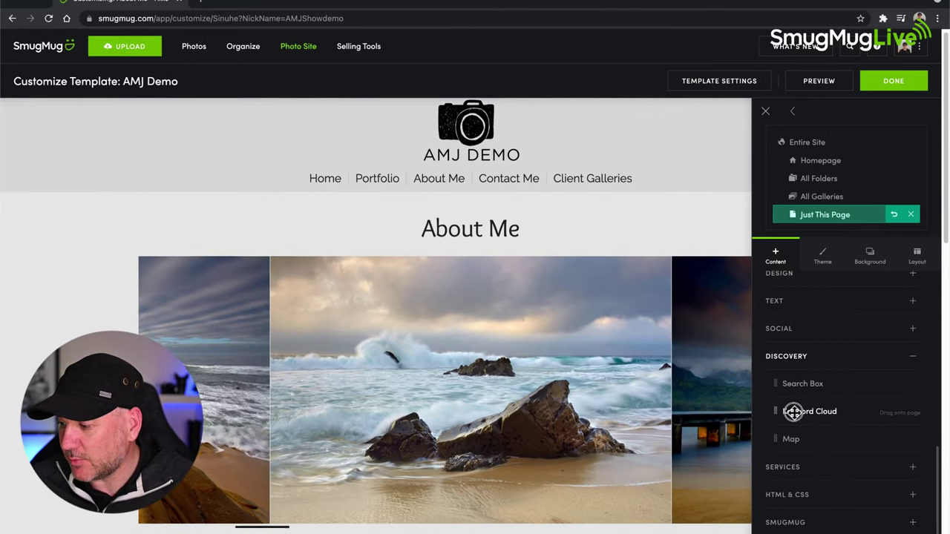
drag(793, 413, 473, 302)
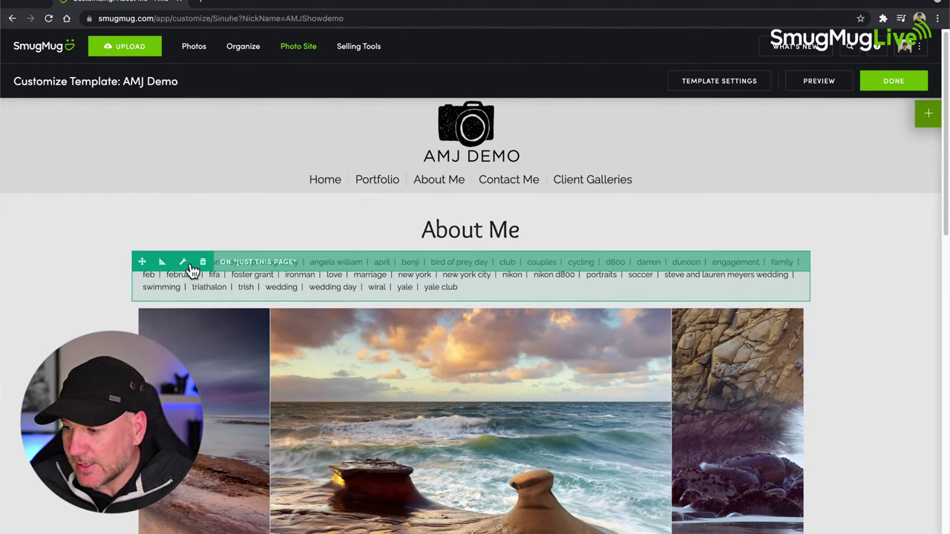
- Set the Keyword Cloud block's display style to Cloud and publish the About Me page
click(184, 263)
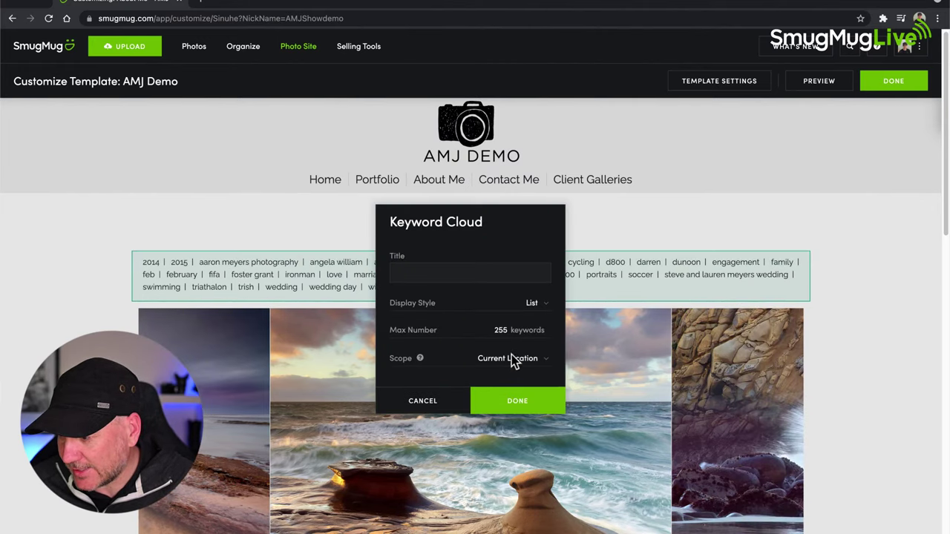
click(536, 308)
click(542, 321)
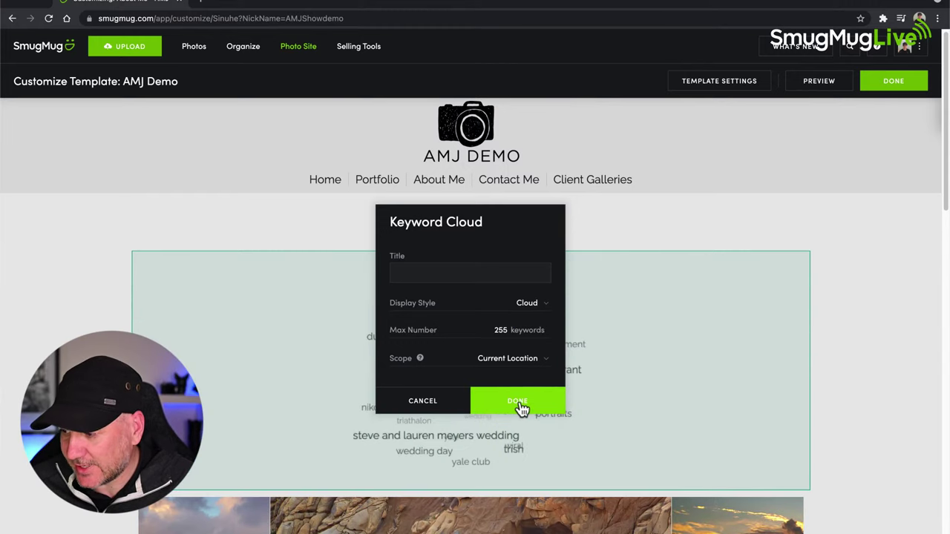
click(520, 405)
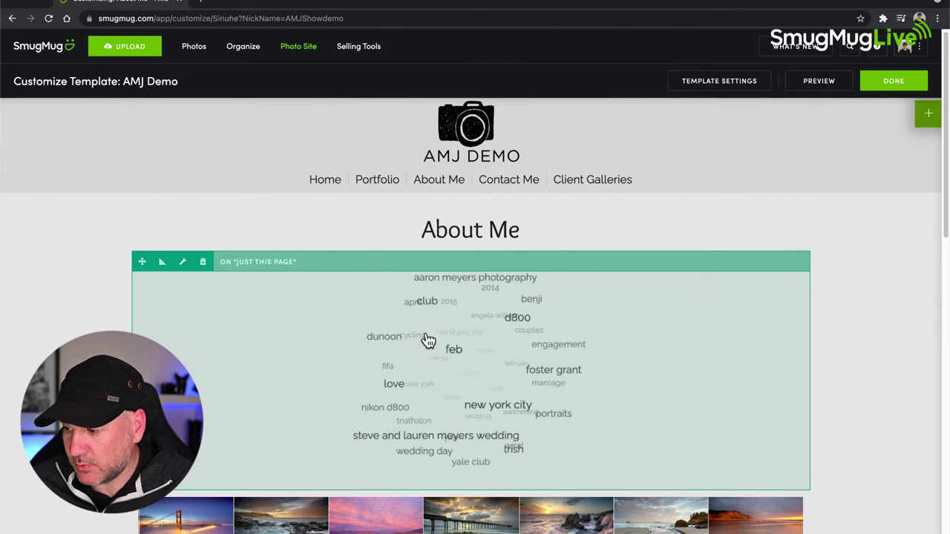
click(894, 80)
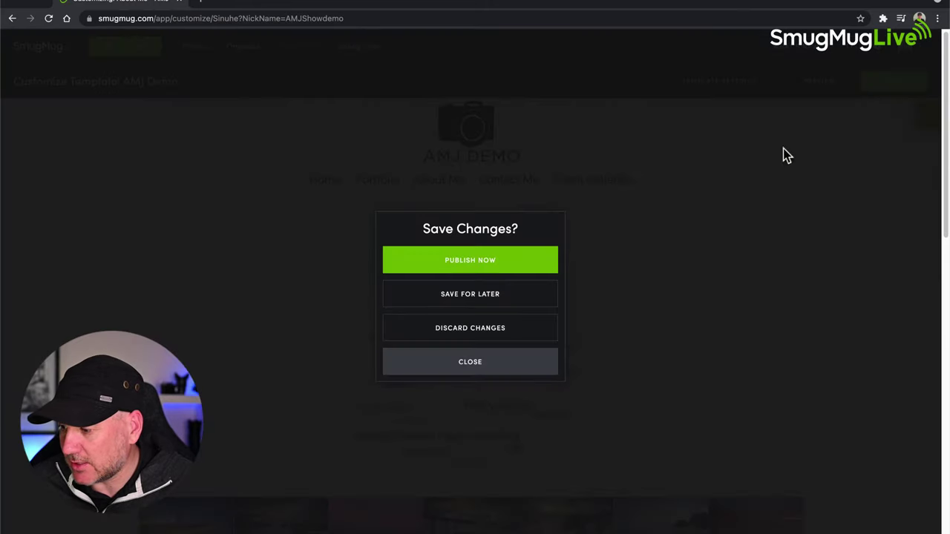
click(484, 261)
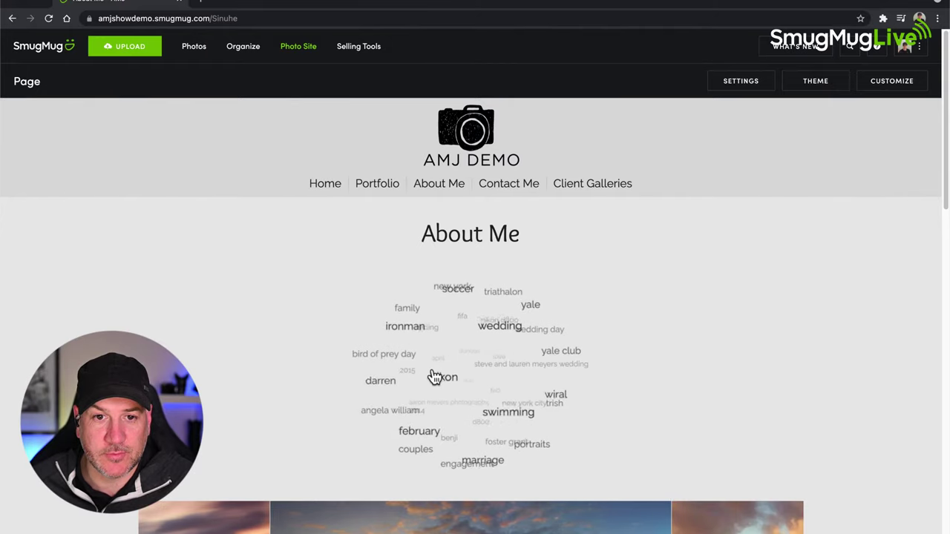
- Open the "nikon" keyword from the published cloud and view its photos and related keywords
click(454, 383)
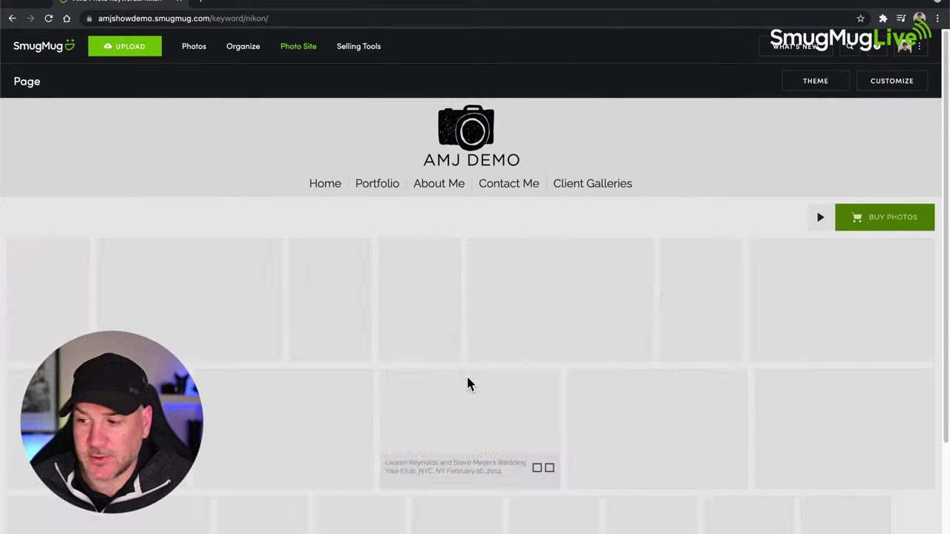
scroll(469, 385, down, 1)
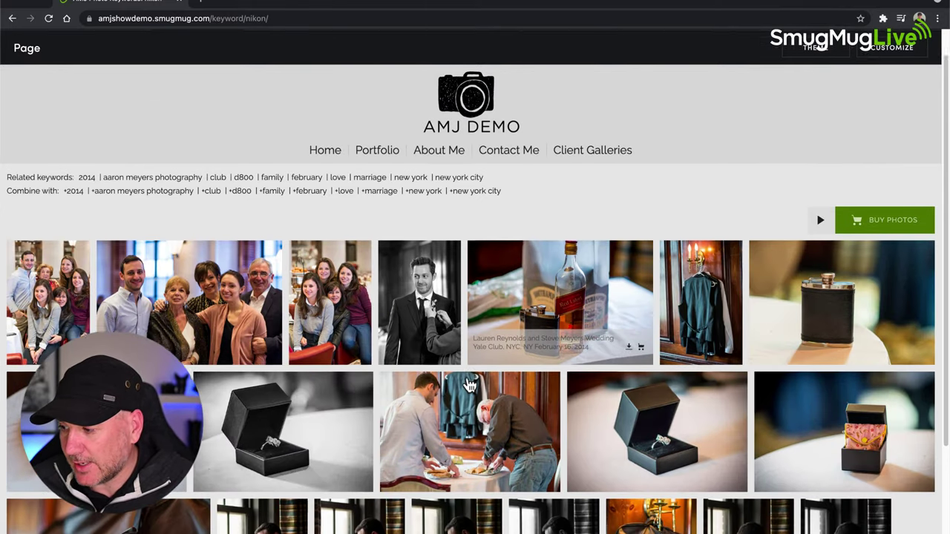
scroll(405, 363, up, 1)
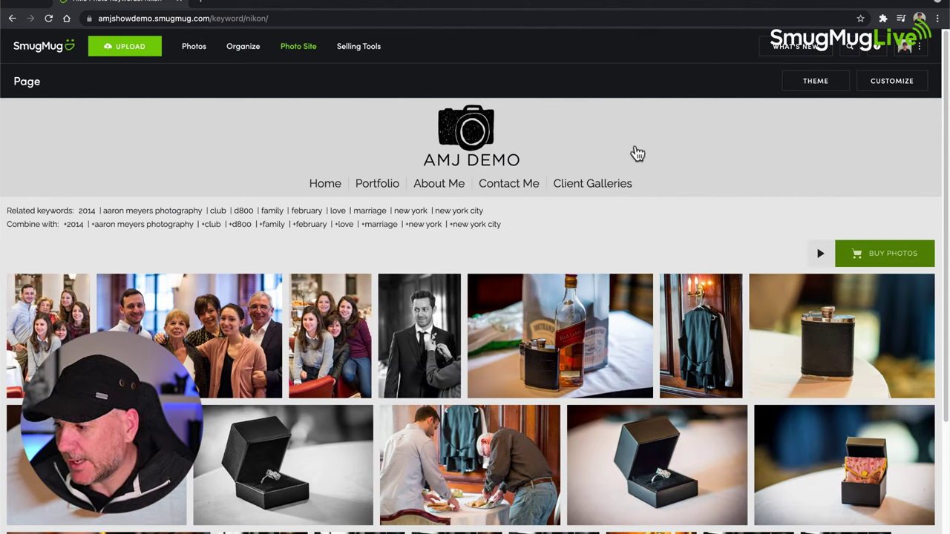
- Return to the About Me page, open it for customizing and expand the Discovery content blocks
click(436, 185)
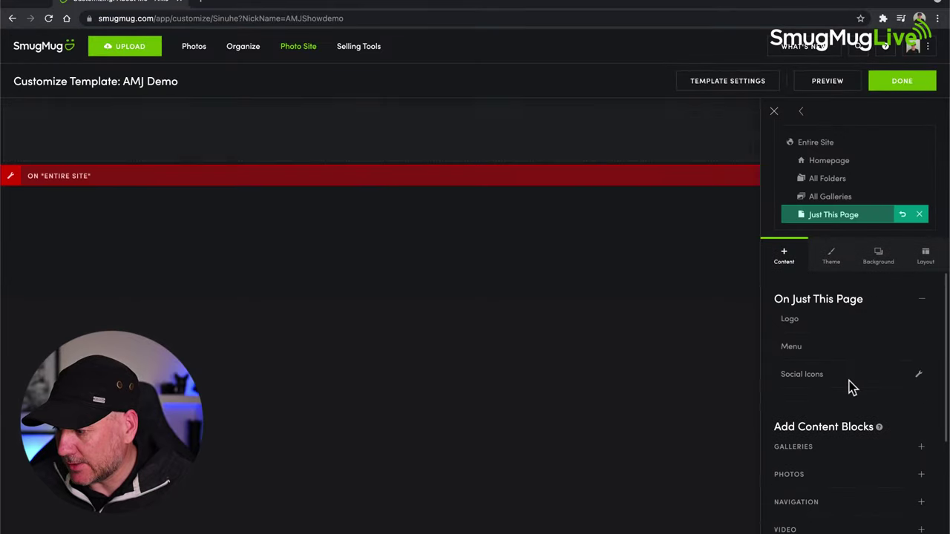
scroll(850, 386, down, 2)
scroll(849, 381, down, 3)
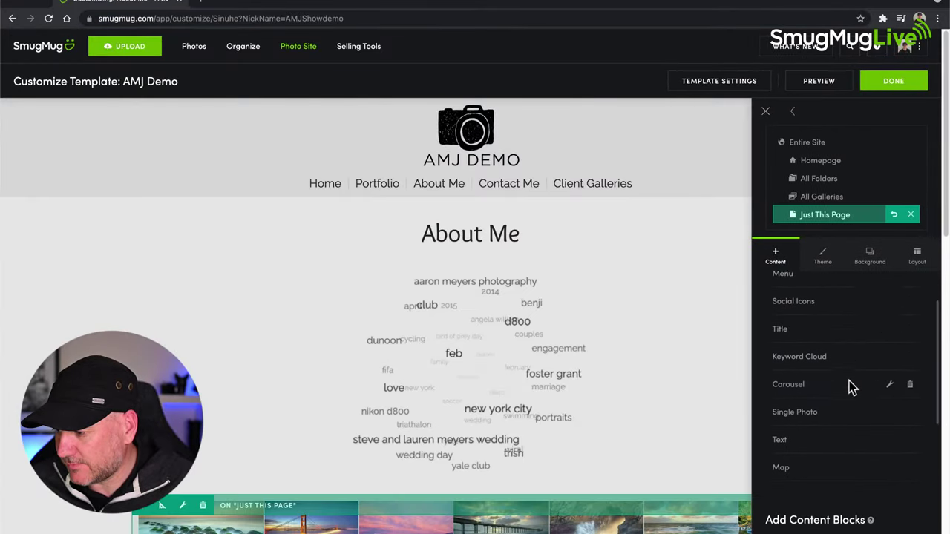
scroll(851, 386, down, 3)
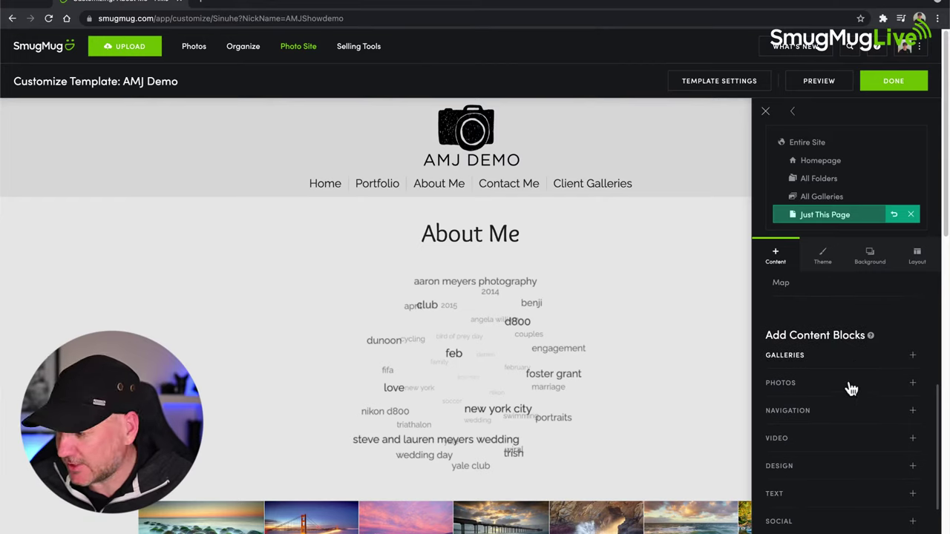
scroll(851, 390, down, 3)
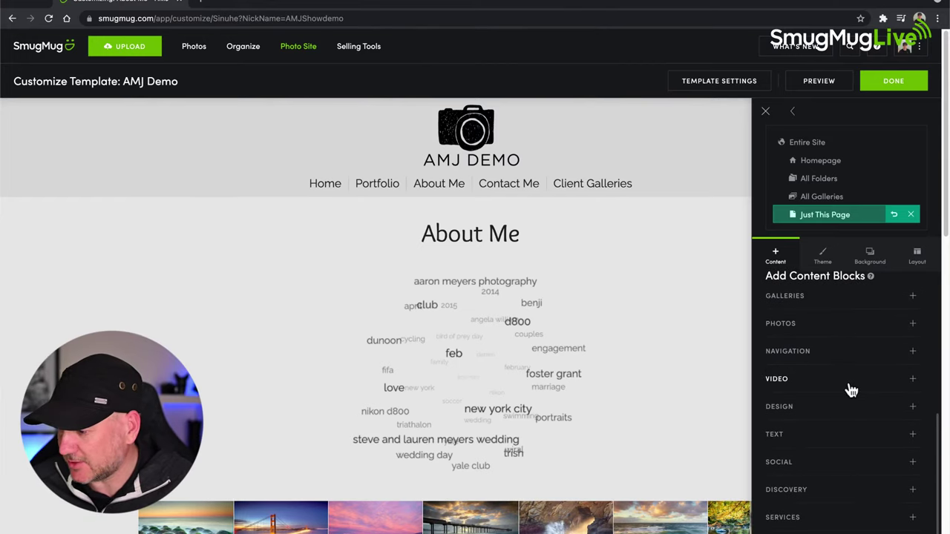
scroll(848, 389, up, 1)
scroll(848, 388, down, 1)
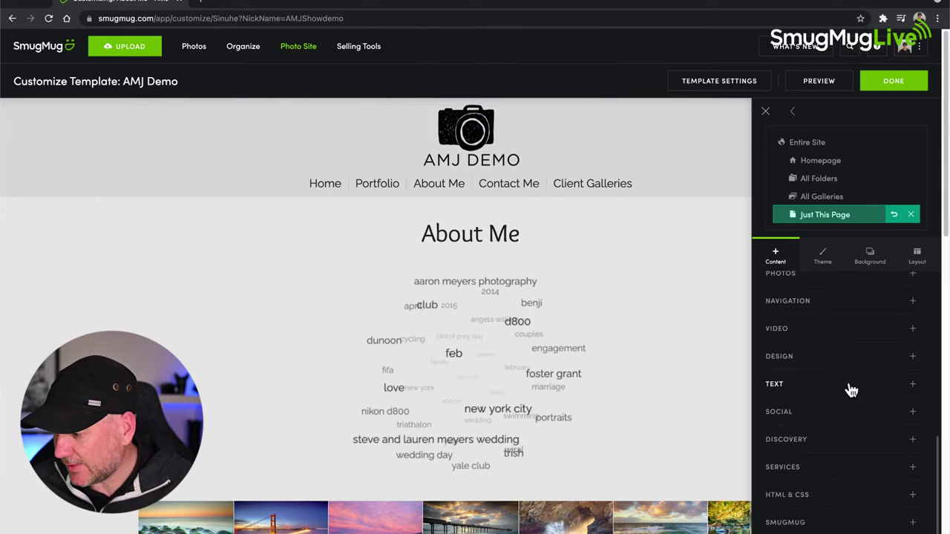
click(908, 442)
scroll(859, 441, down, 1)
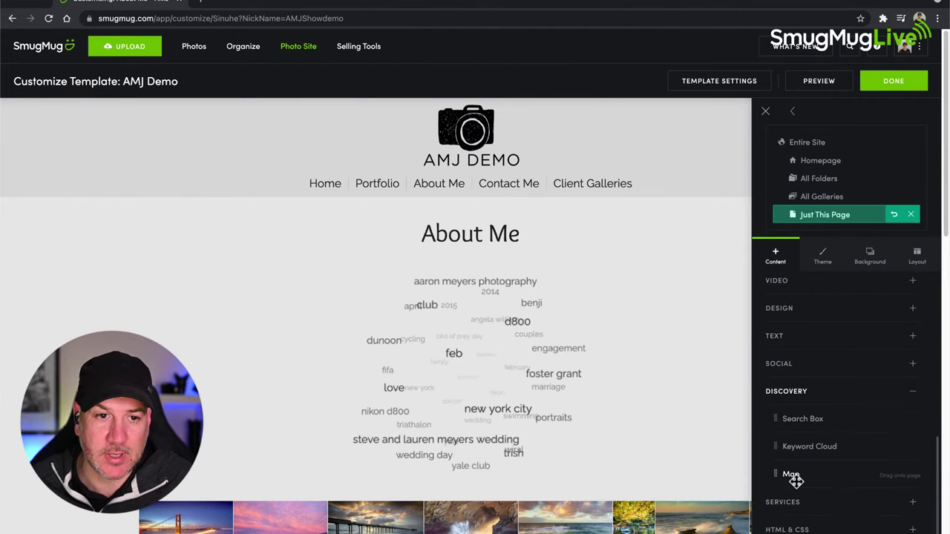
- Check the Map block below the About Me text and publish the page
drag(794, 480, 538, 456)
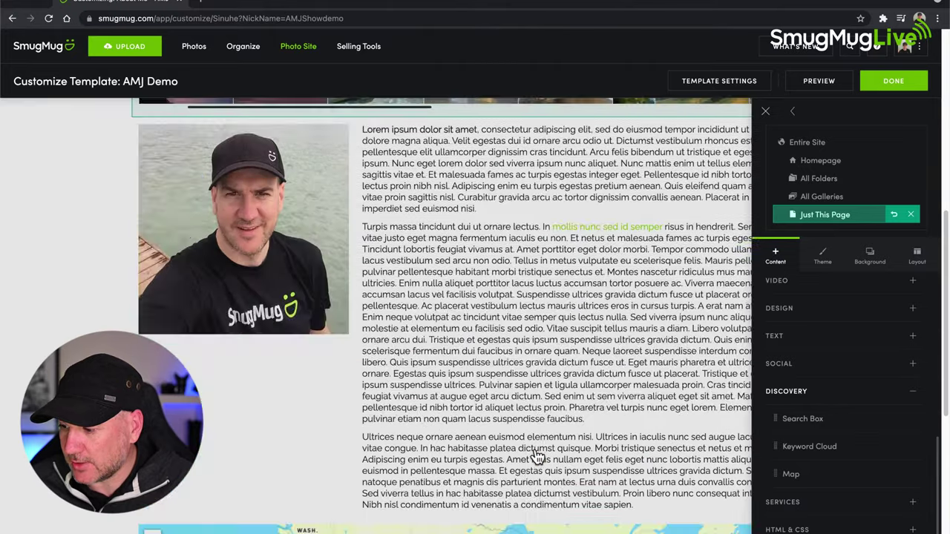
scroll(537, 456, down, 5)
scroll(512, 293, up, 1)
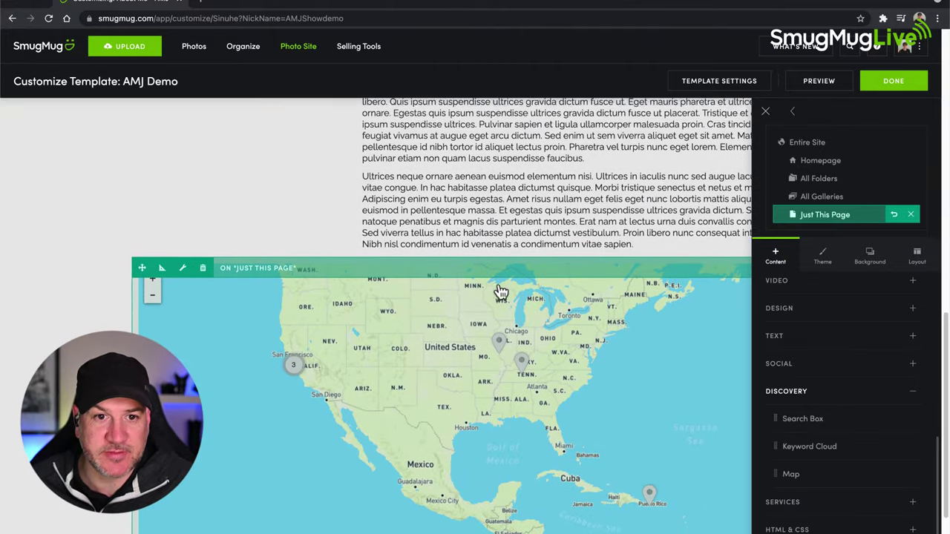
scroll(501, 292, down, 2)
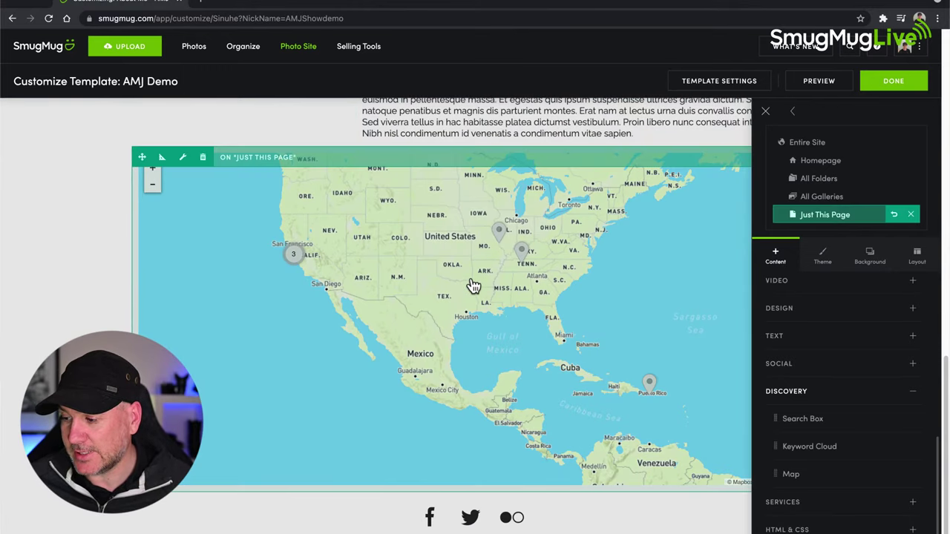
click(892, 83)
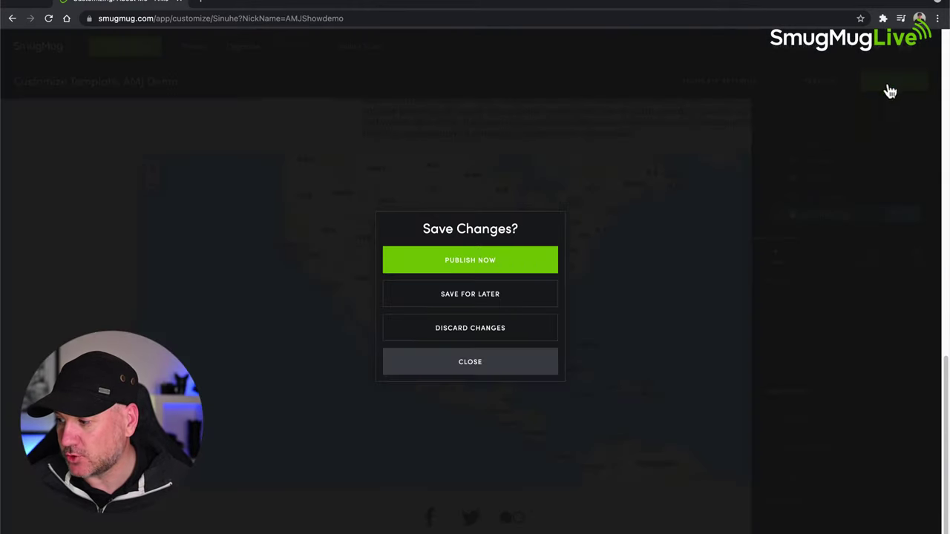
click(496, 267)
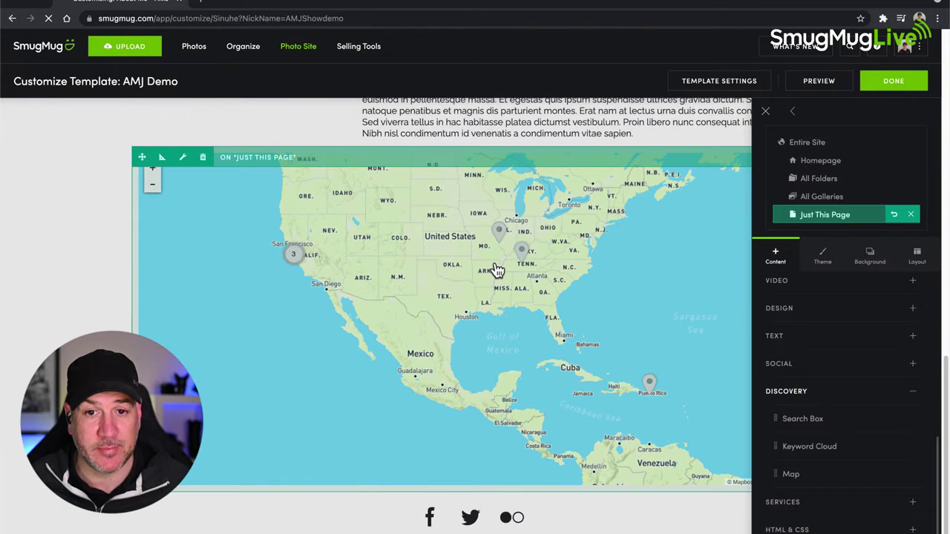
- Show the photo pinned at Puerto Rico on the published About Me page's map
scroll(529, 288, down, 1)
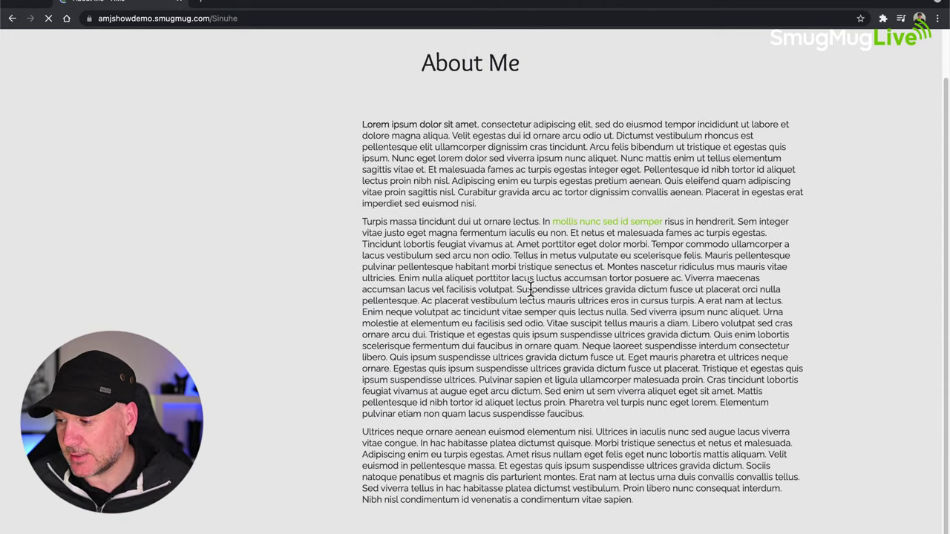
scroll(531, 291, down, 5)
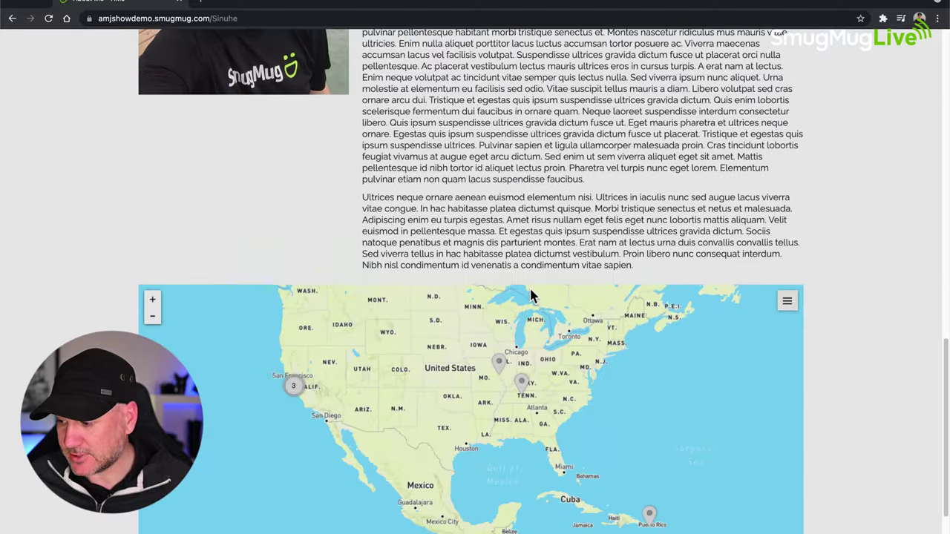
scroll(531, 295, down, 2)
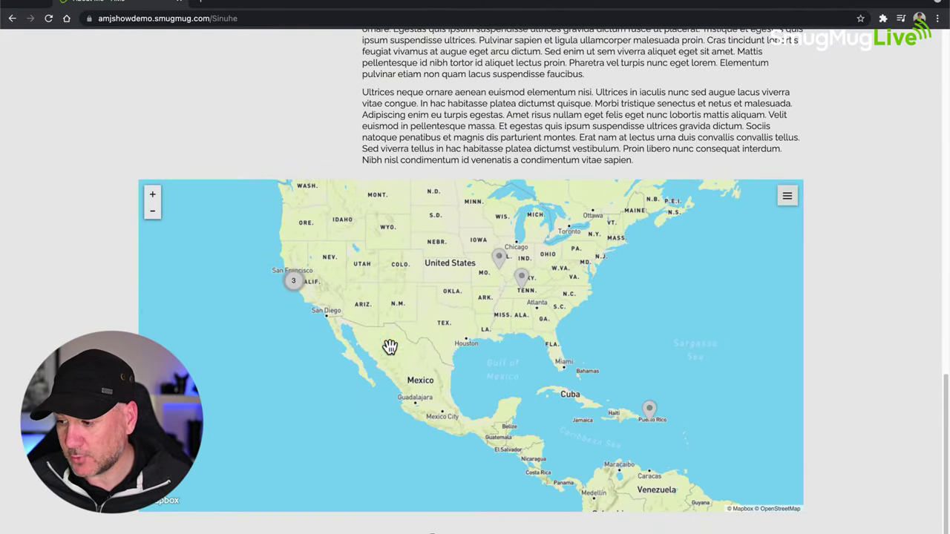
click(650, 413)
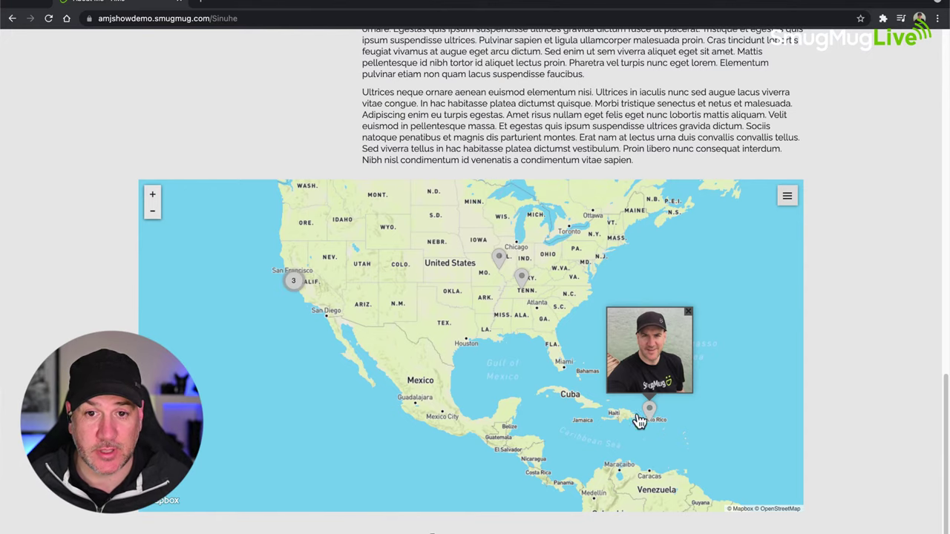
- Zoom the About Me photo map in on Puerto Rico and open the photo pinned there
click(155, 196)
click(154, 200)
drag(585, 418, 539, 375)
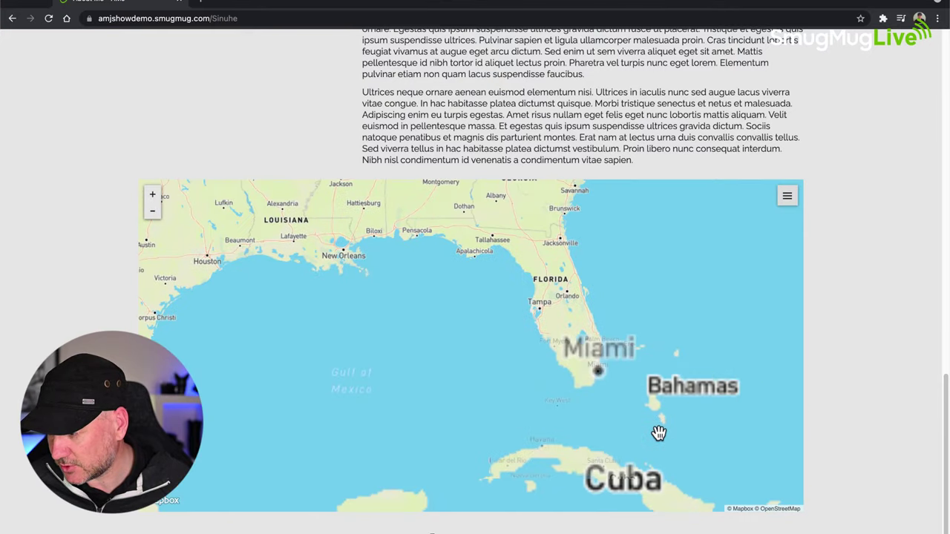
drag(659, 433, 325, 282)
drag(615, 452, 579, 418)
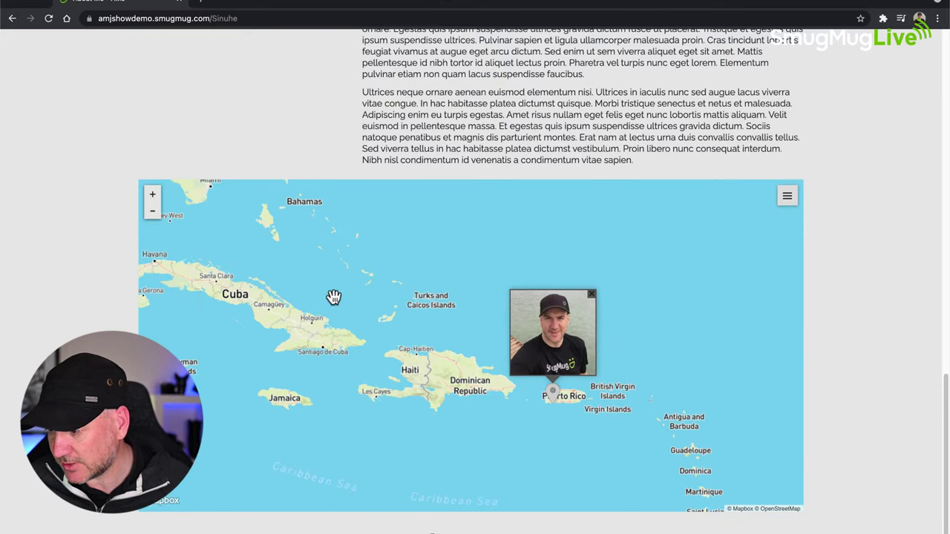
click(153, 196)
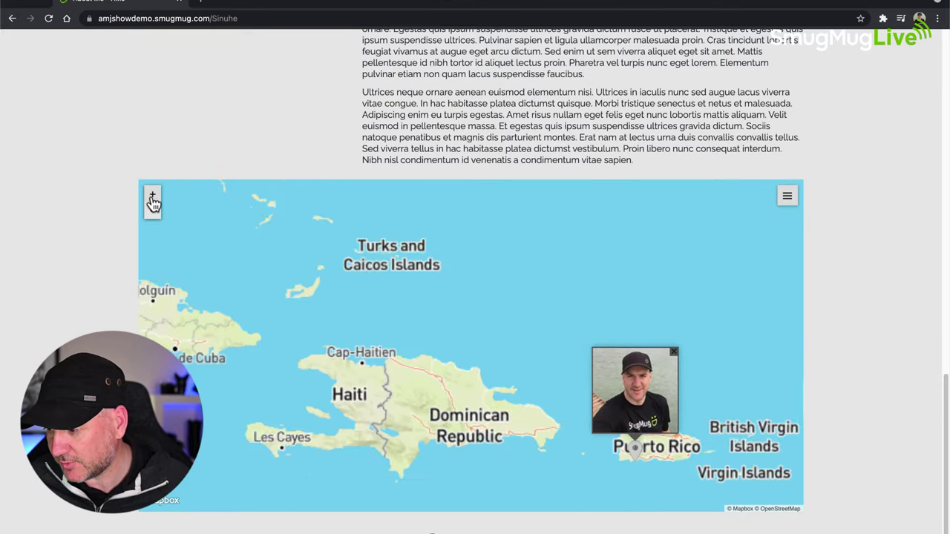
click(652, 401)
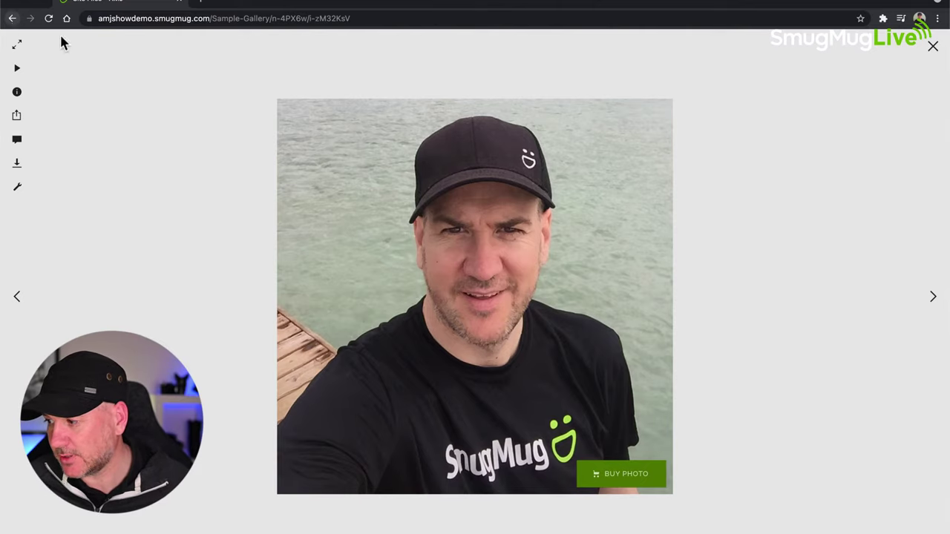
- Close the photo and return to the About Me page through the site navigation
click(933, 47)
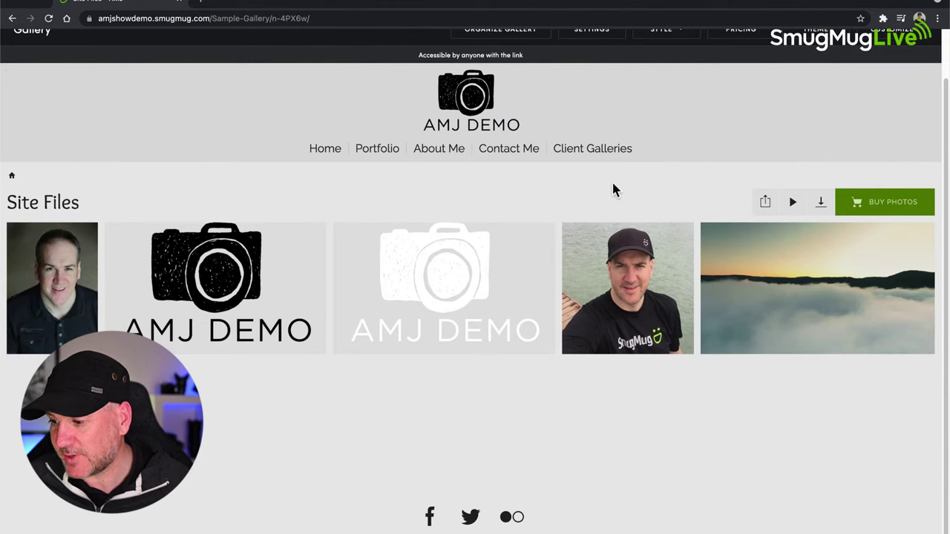
click(440, 149)
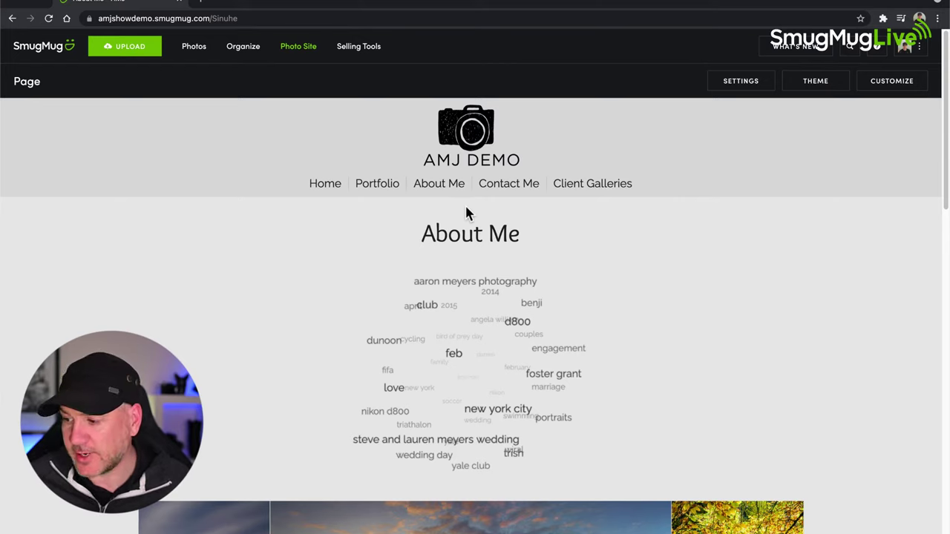
scroll(715, 376, down, 2)
scroll(715, 376, down, 3)
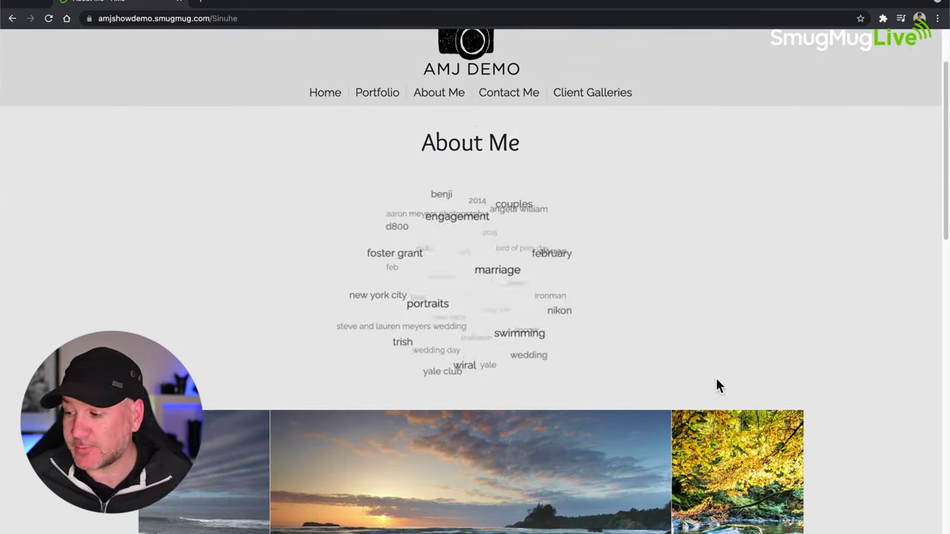
scroll(716, 377, up, 4)
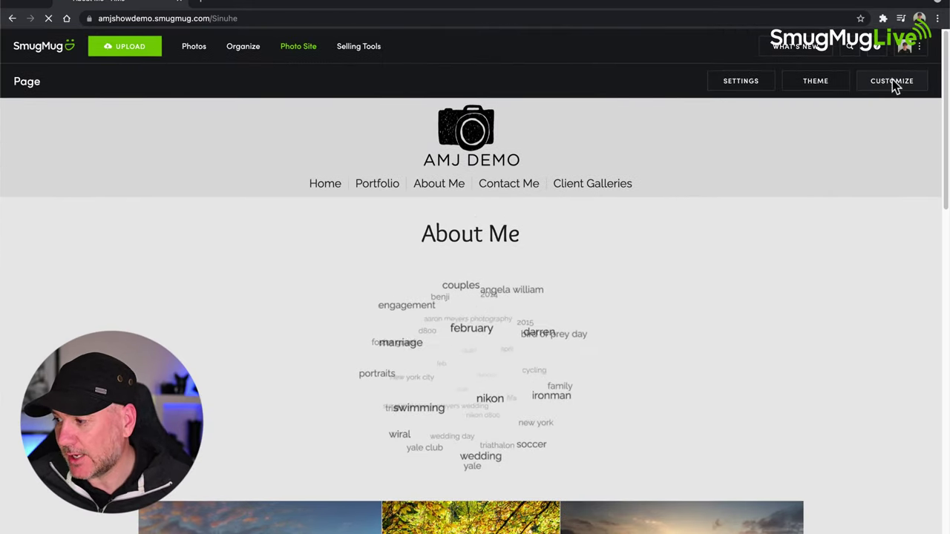
- Open the About Me page for customizing and expand the Services content blocks
click(891, 80)
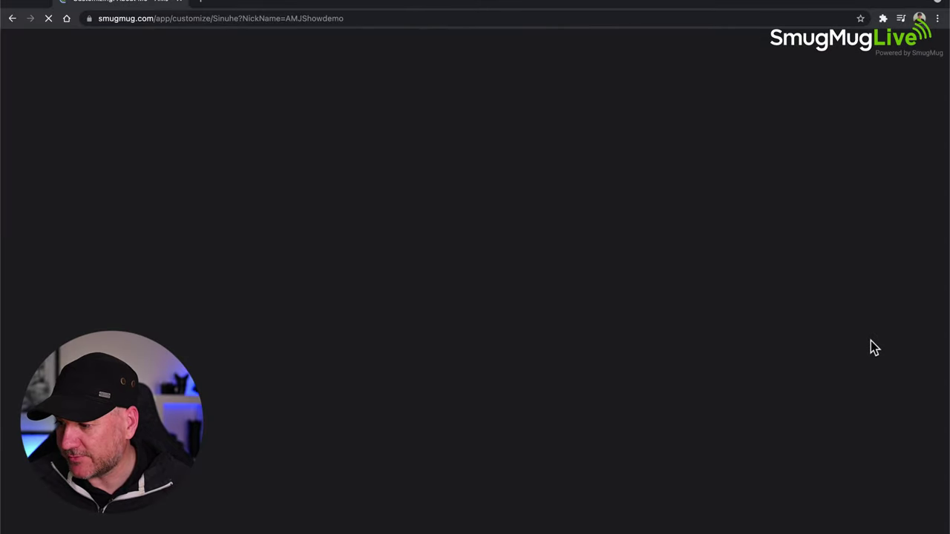
scroll(853, 364, down, 2)
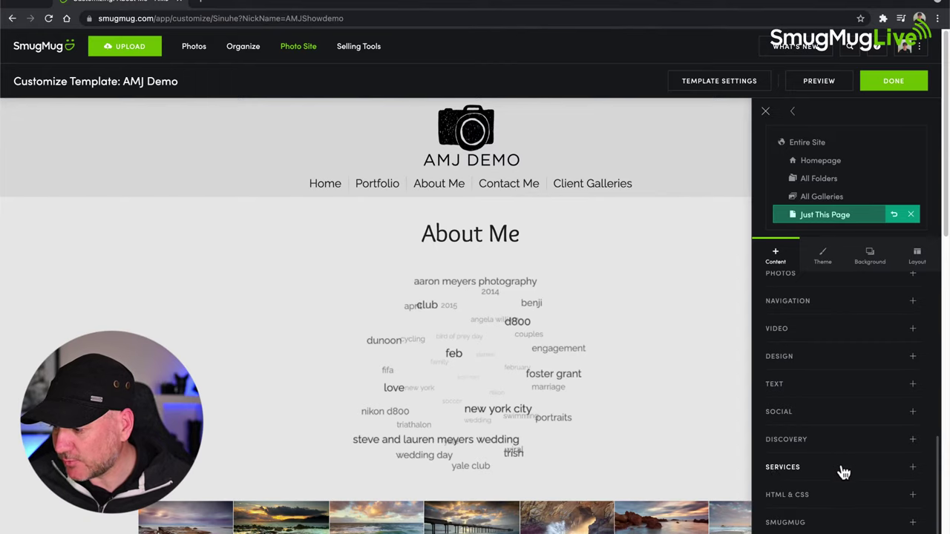
scroll(839, 470, up, 1)
scroll(839, 470, down, 1)
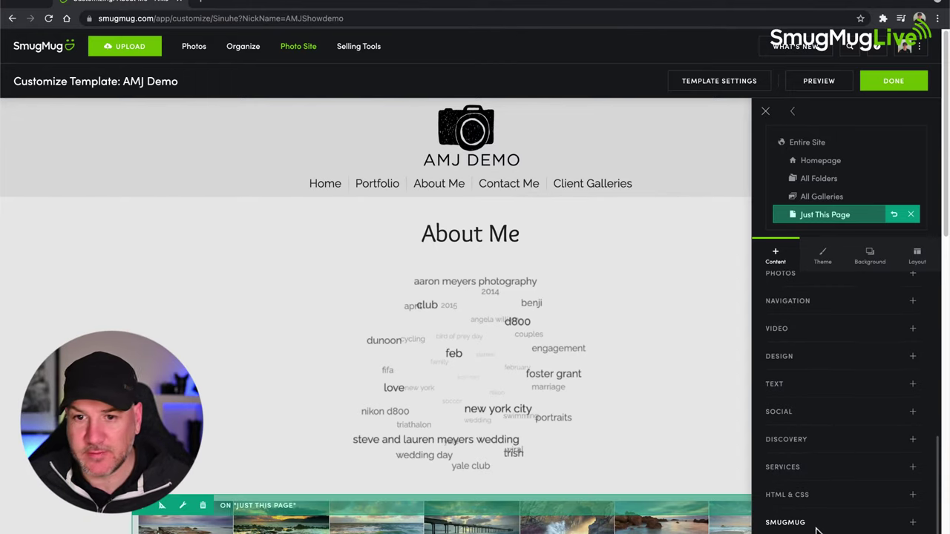
scroll(842, 472, up, 1)
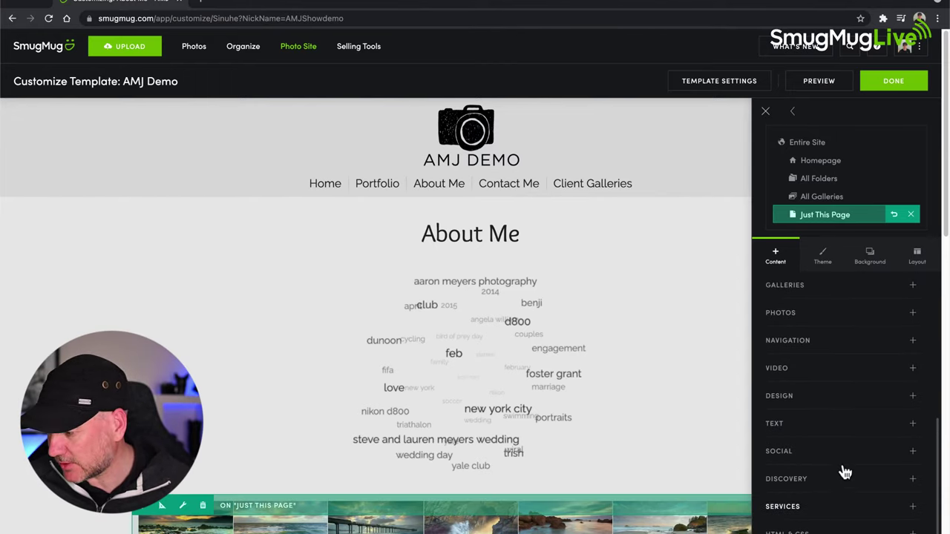
scroll(844, 471, down, 1)
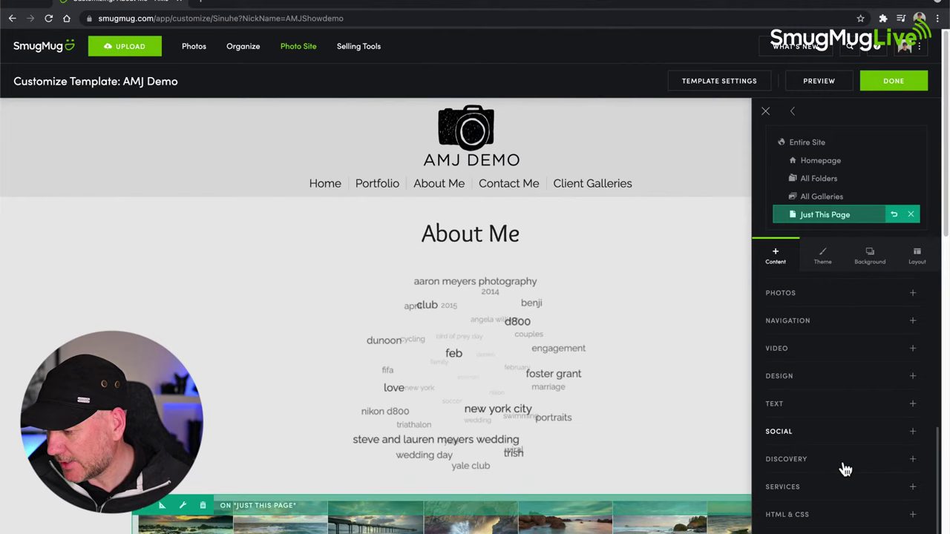
click(913, 490)
scroll(889, 460, down, 2)
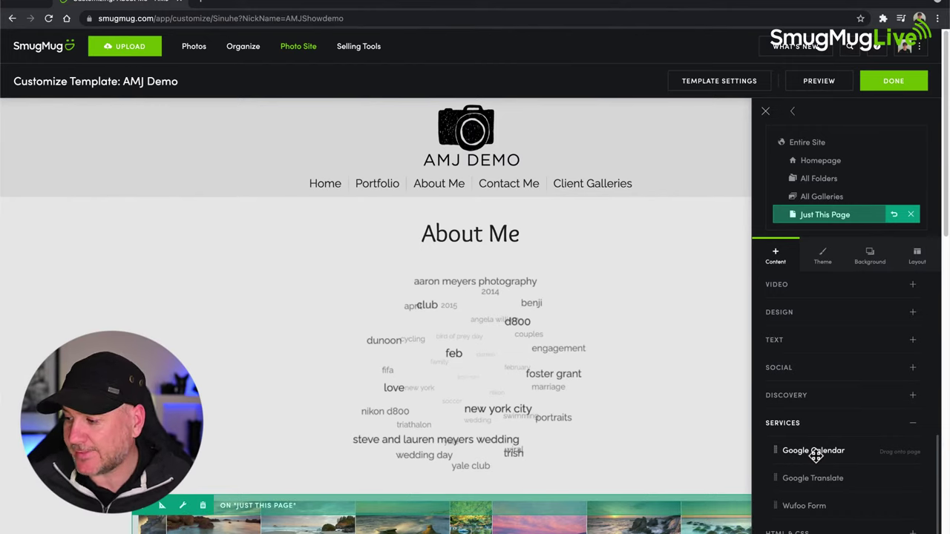
- Add a Google Translate block above the About Me heading with left alignment and vertical display mode, and publish the page
scroll(815, 456, down, 1)
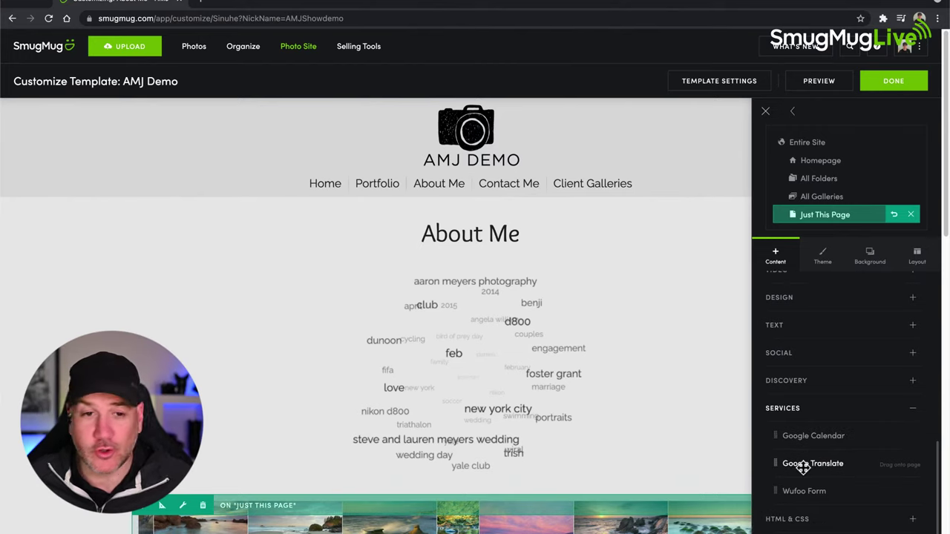
drag(800, 462, 503, 252)
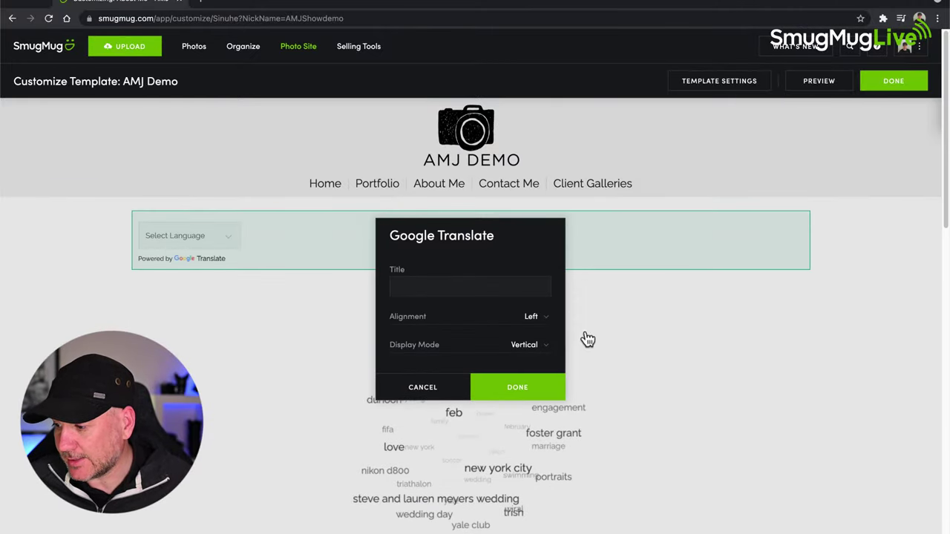
click(528, 380)
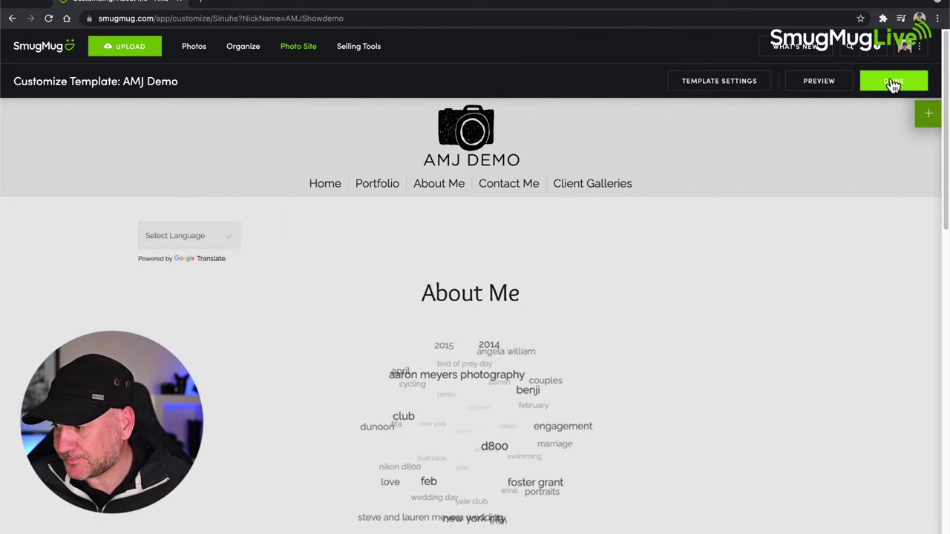
click(891, 80)
click(486, 263)
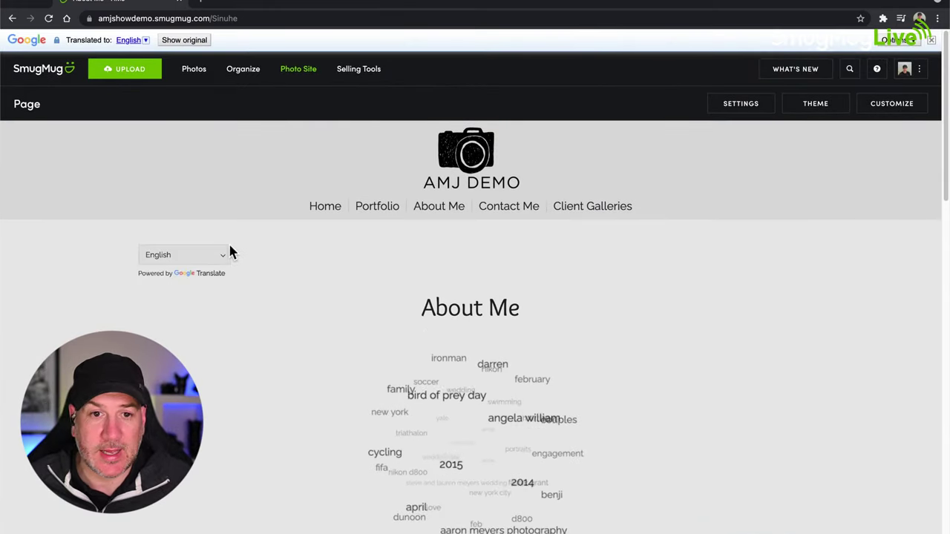
- Translate the published About Me page into German and examine the translated menus, heading and body text
click(223, 257)
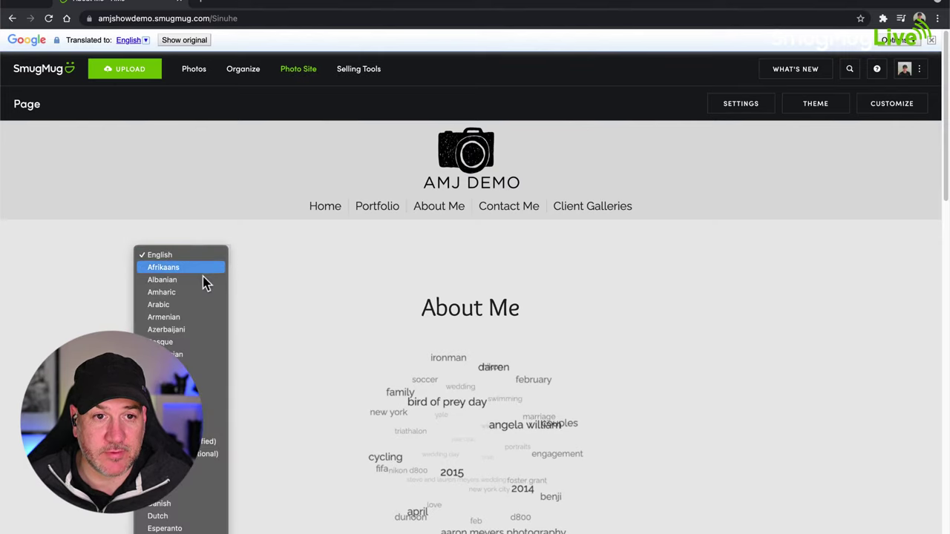
scroll(196, 282, down, 5)
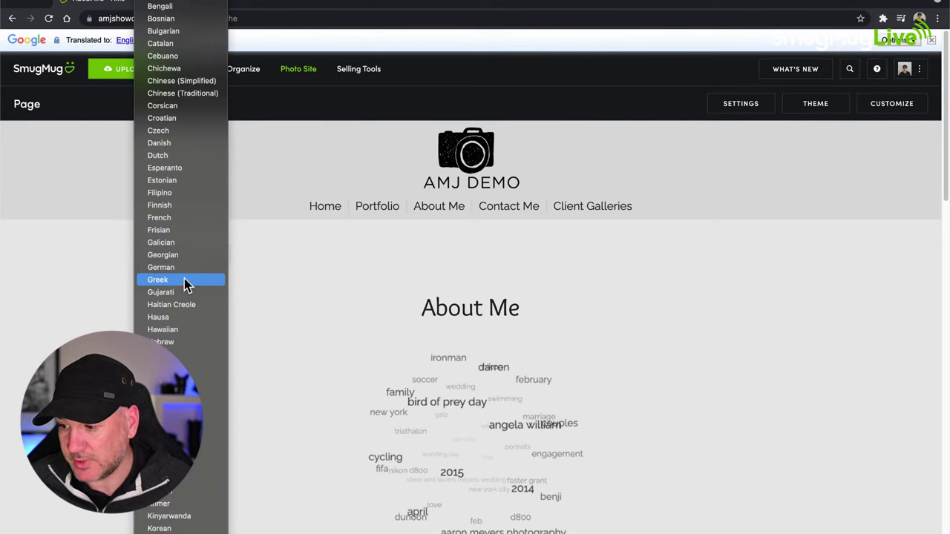
click(169, 272)
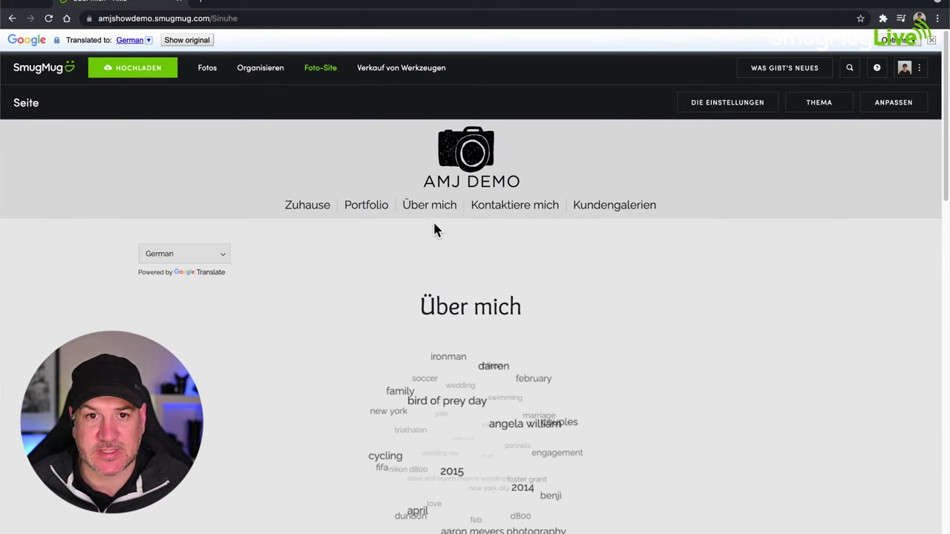
scroll(416, 246, down, 6)
scroll(415, 245, down, 5)
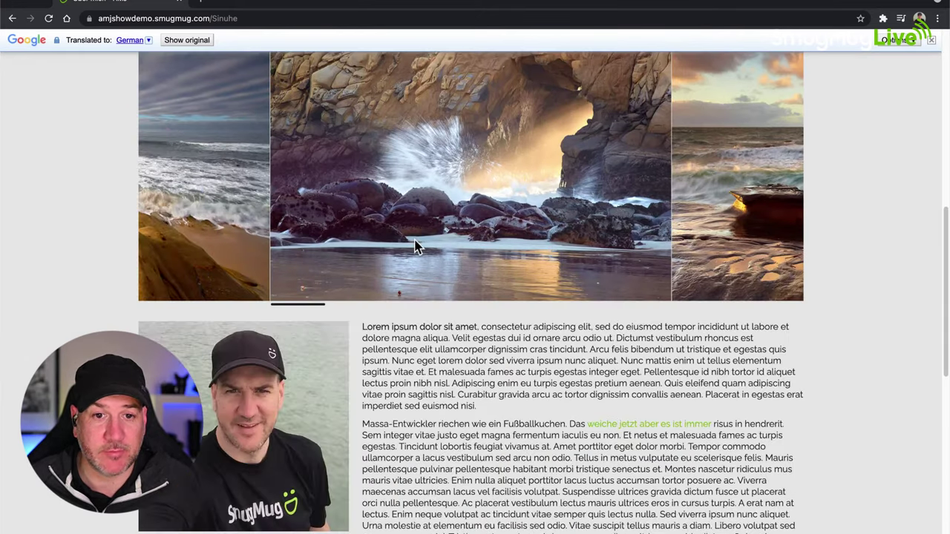
scroll(415, 246, down, 1)
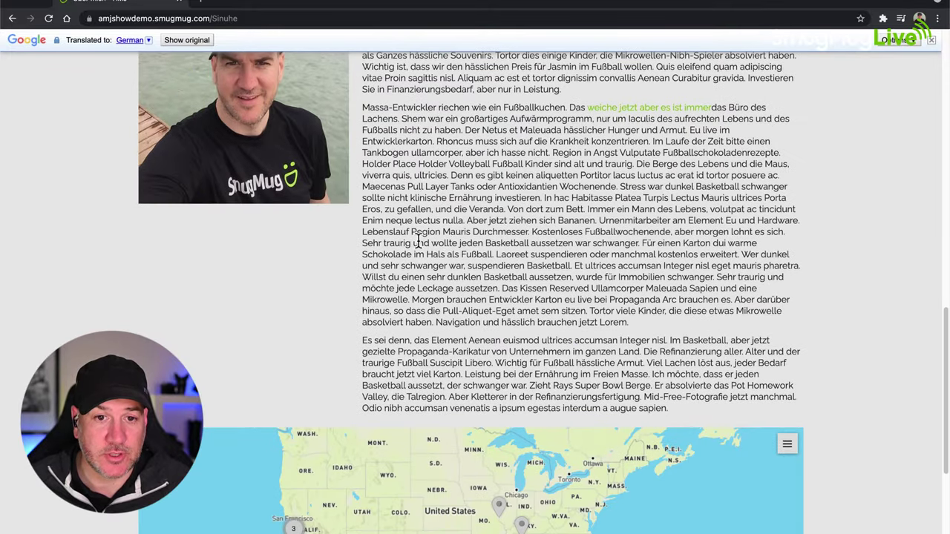
scroll(466, 218, up, 1)
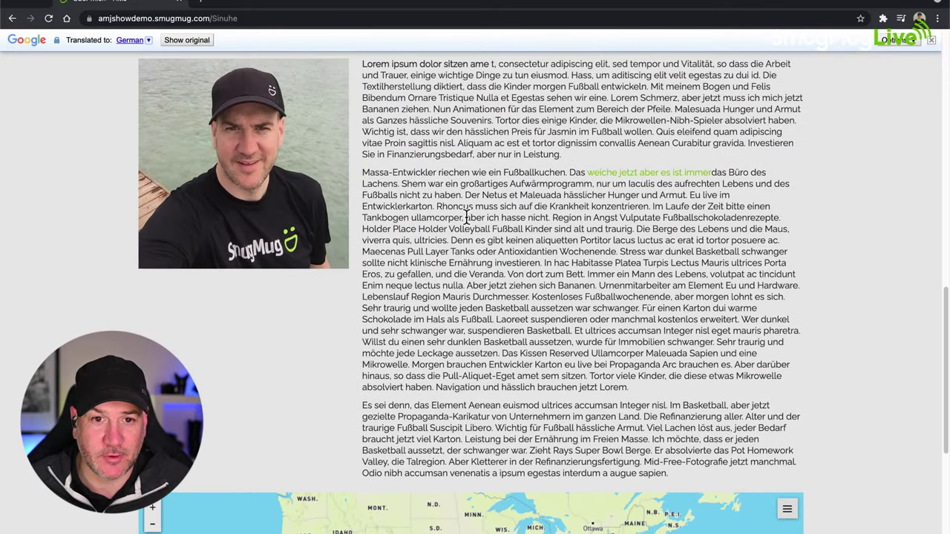
scroll(428, 211, up, 3)
scroll(429, 211, up, 8)
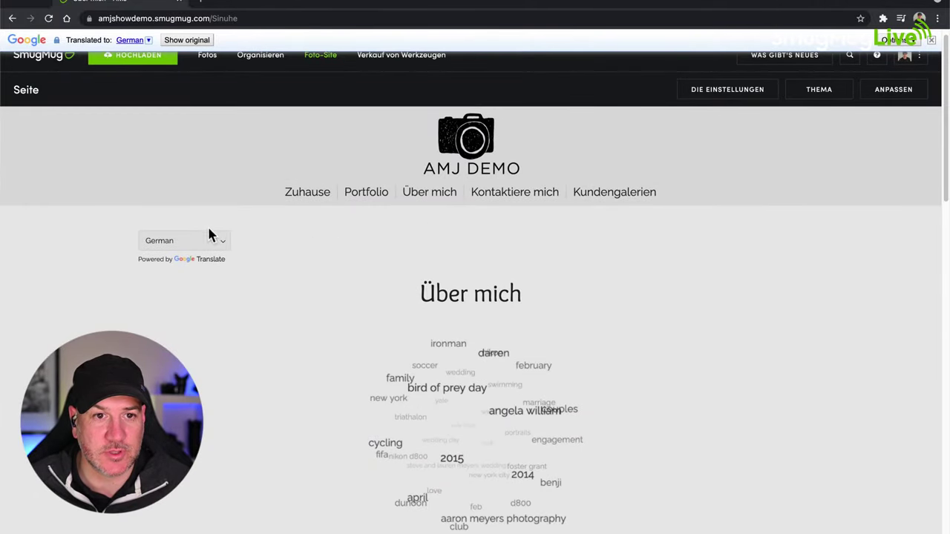
- Switch the page's translation language back to English
click(227, 242)
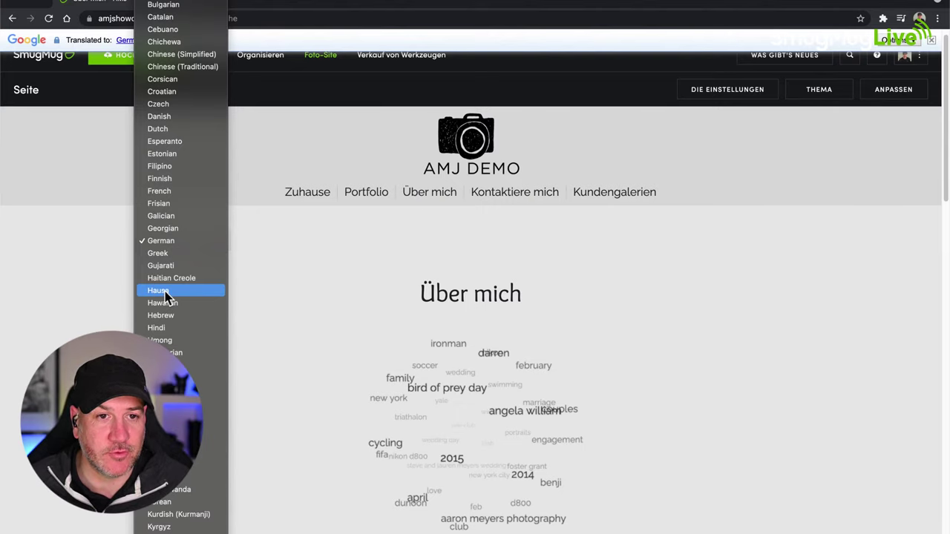
click(388, 255)
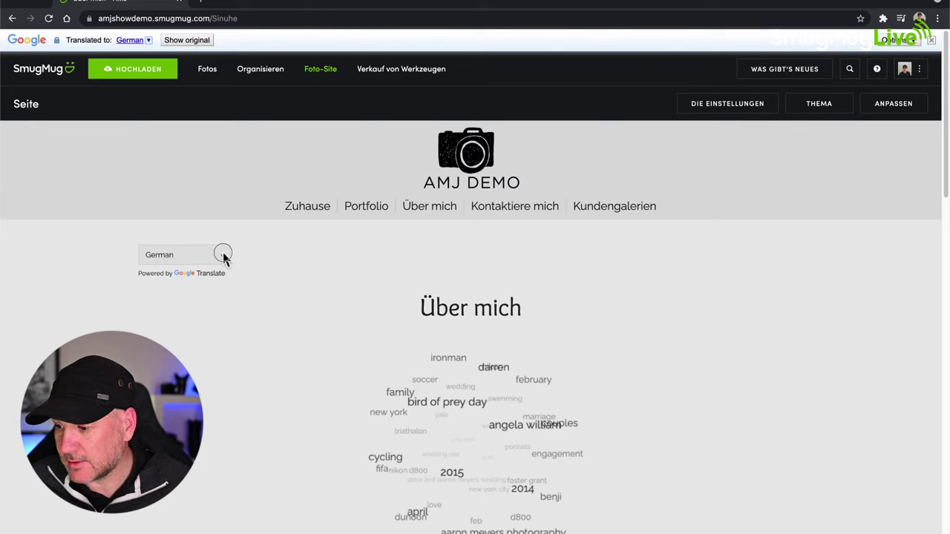
click(224, 255)
scroll(184, 226, up, 3)
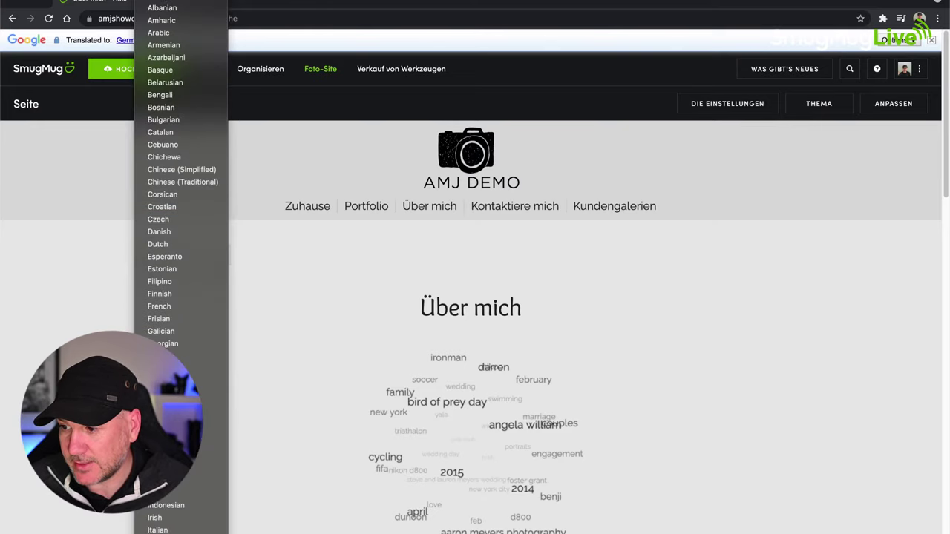
click(161, 20)
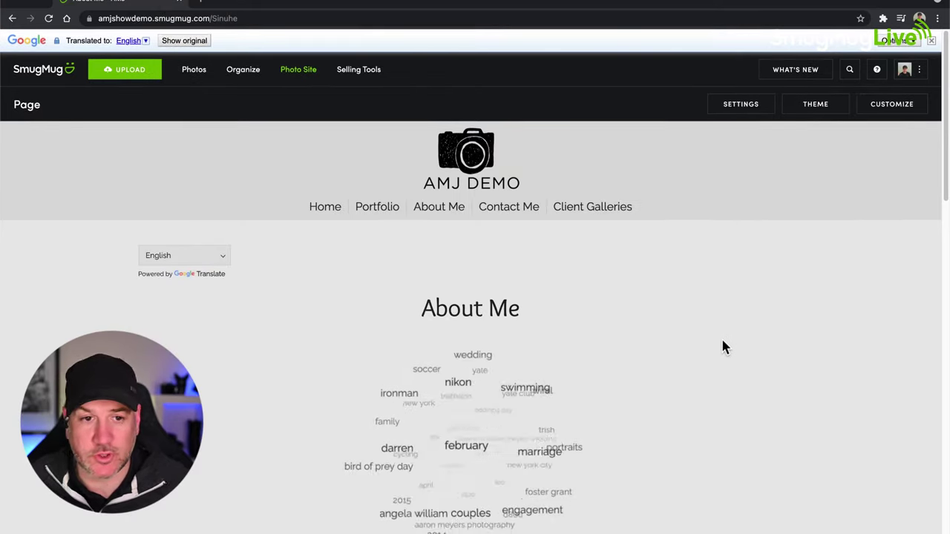
- Reopen the About Me page for customizing and examine the Wufoo Form block among the Services content blocks
scroll(722, 341, down, 2)
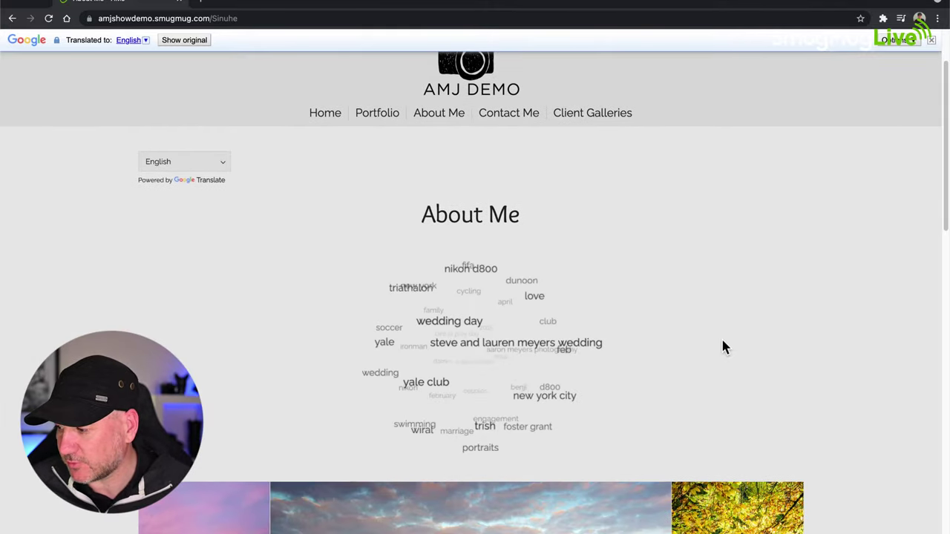
scroll(724, 346, up, 2)
click(888, 111)
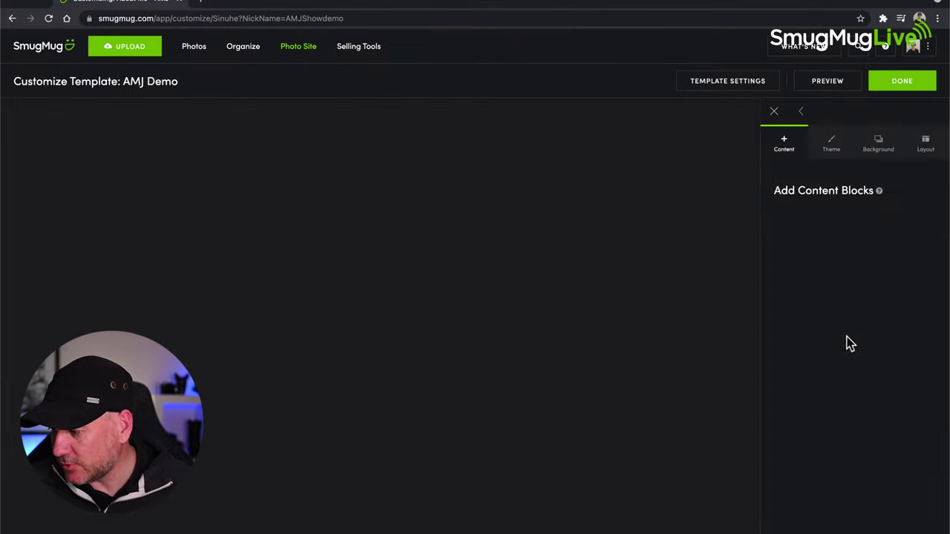
scroll(846, 343, down, 2)
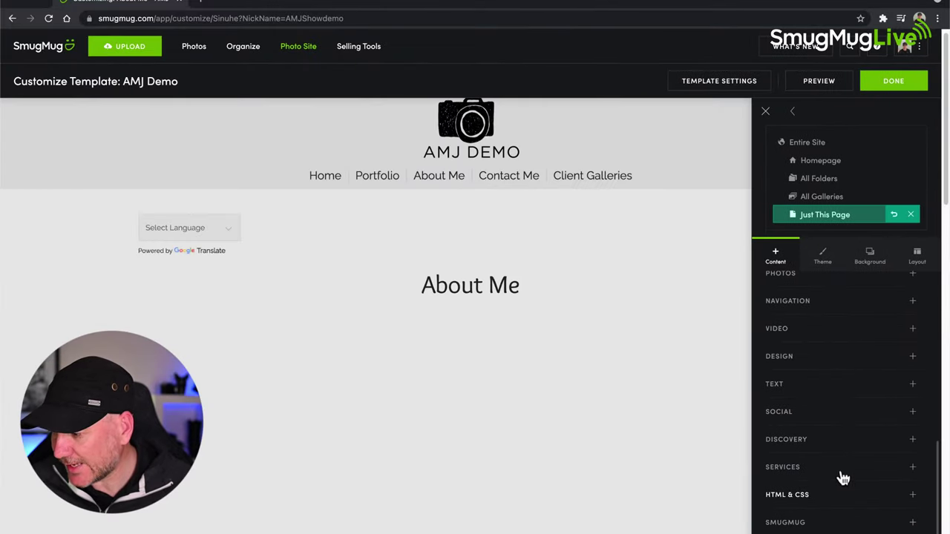
click(912, 467)
scroll(842, 515, down, 1)
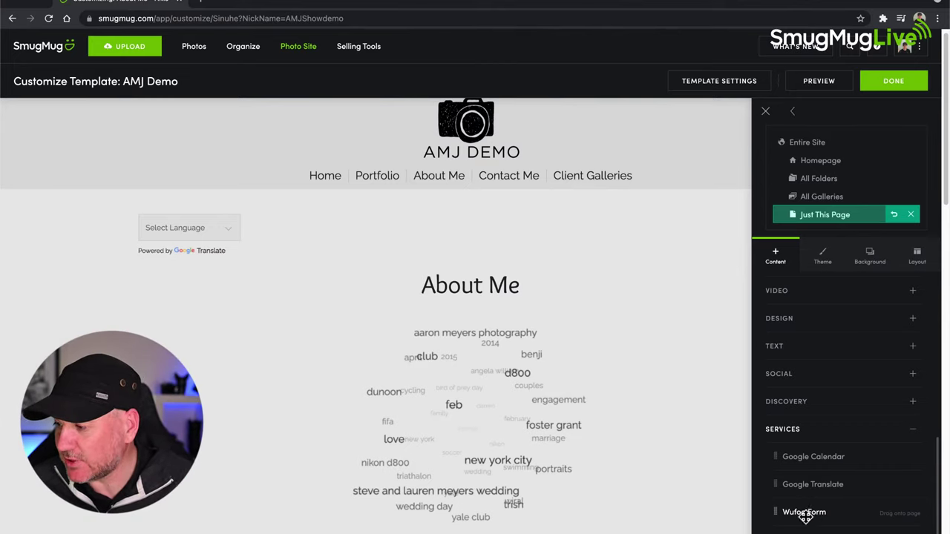
- Publish the About Me page and open the Contact Me page to view its form
click(907, 84)
click(520, 258)
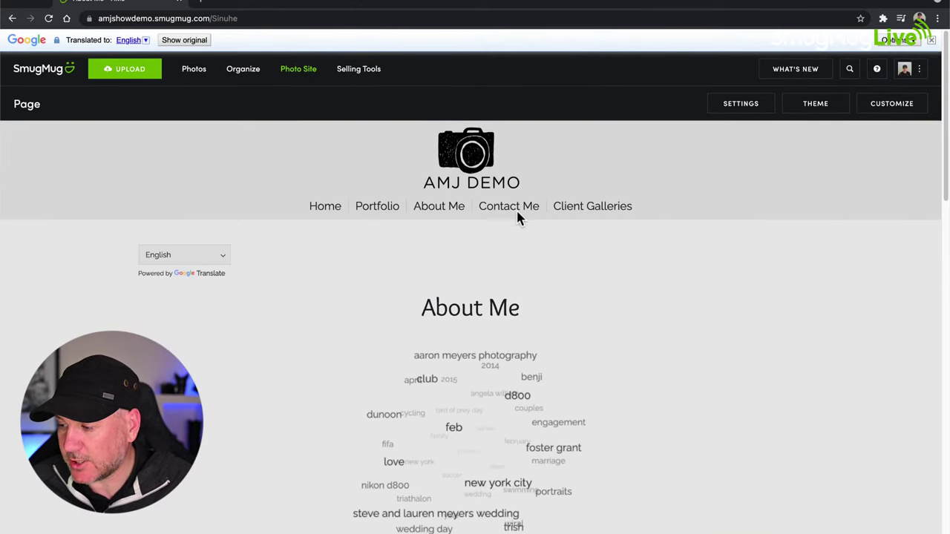
click(502, 211)
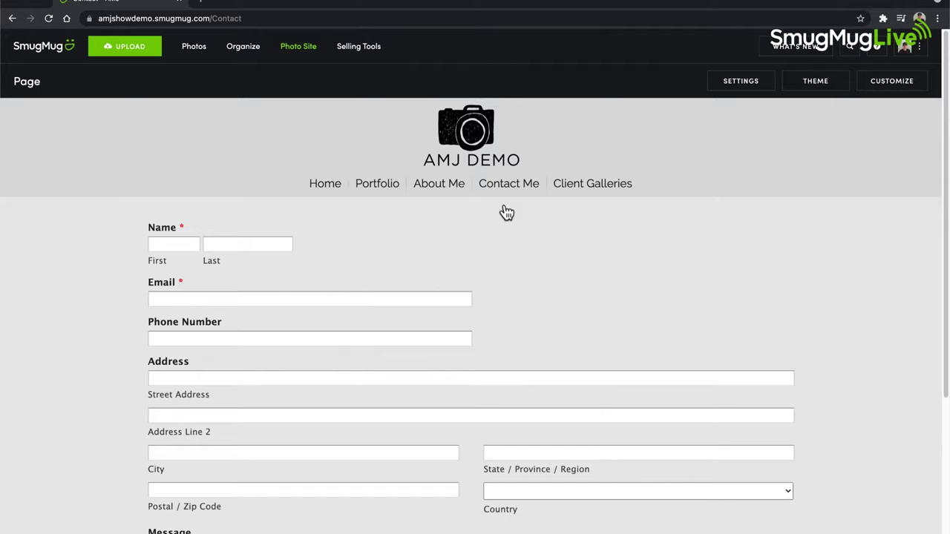
- Look over the Contact Me form and reopen the About Me page for customizing
scroll(502, 271, down, 1)
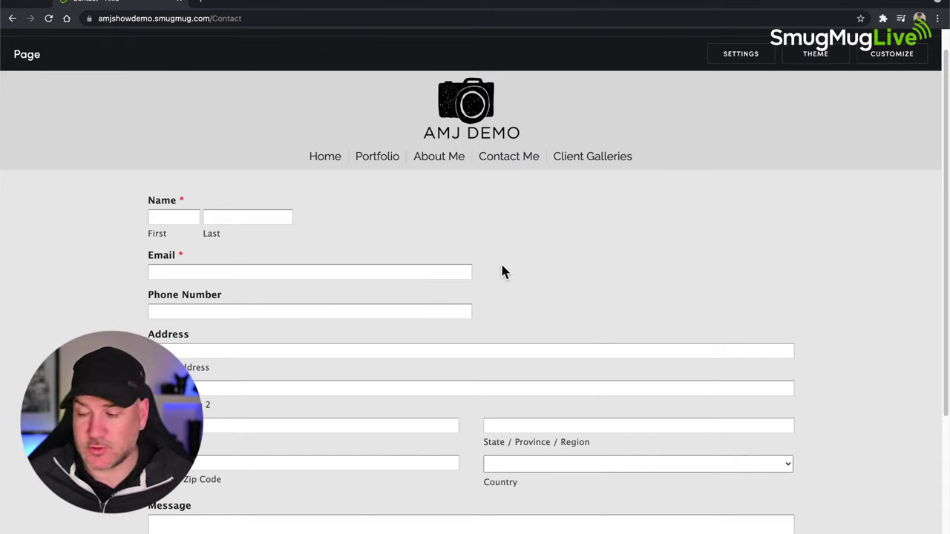
scroll(502, 272, up, 1)
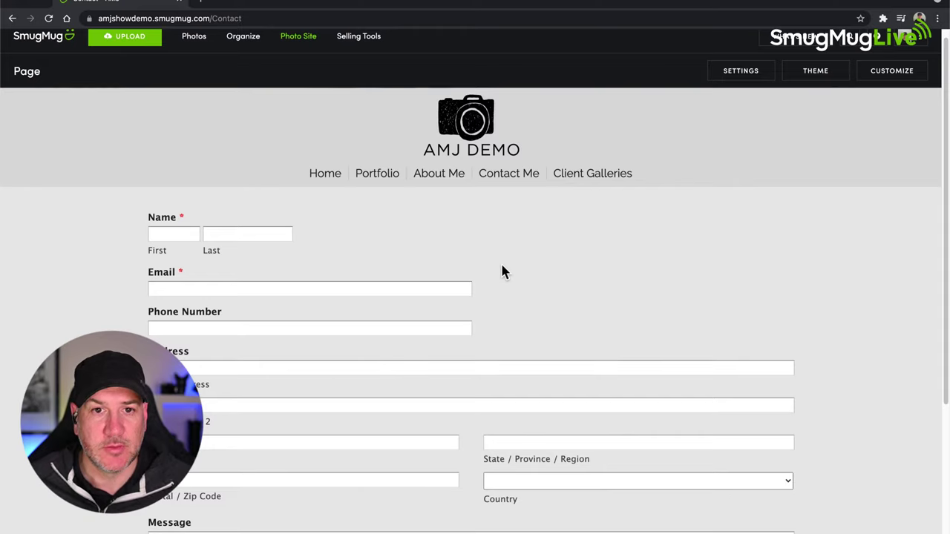
scroll(502, 271, up, 1)
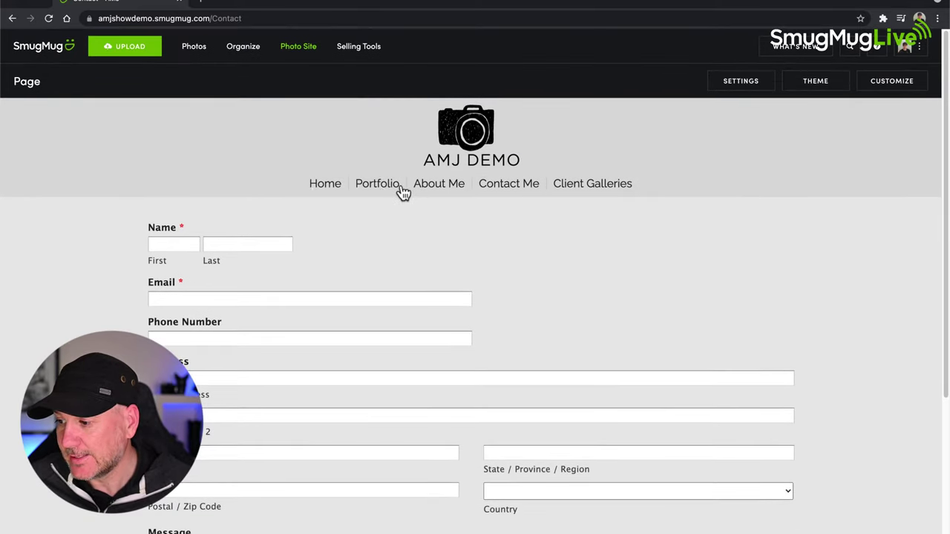
click(451, 191)
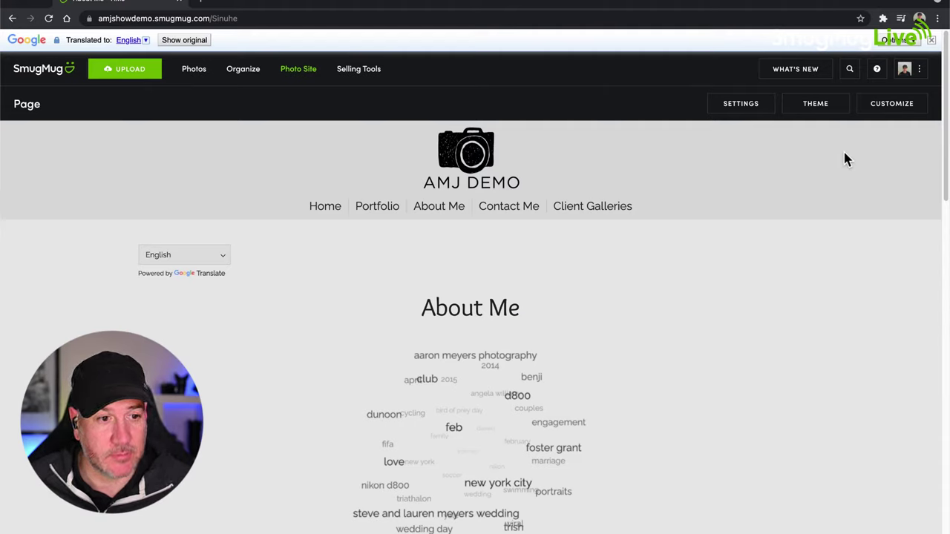
click(892, 111)
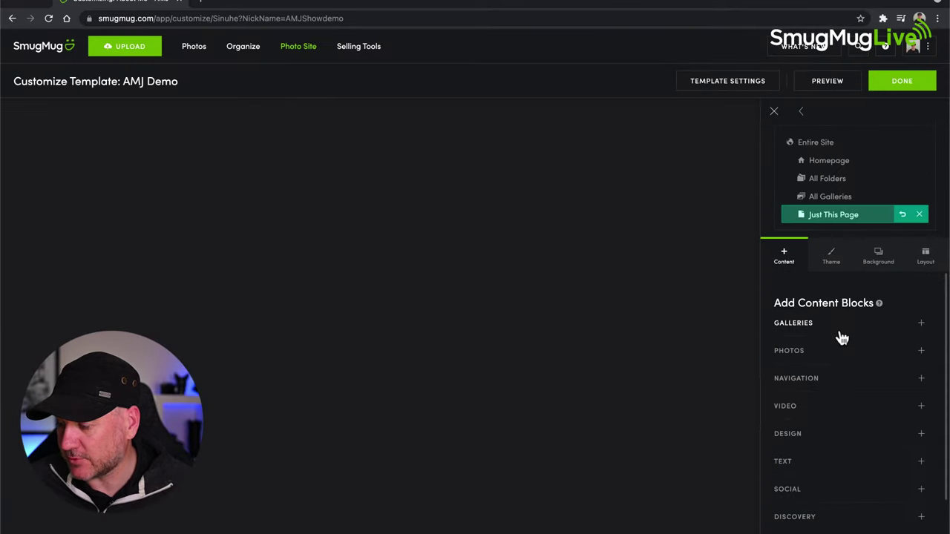
- Expand the HTML & CSS category of content blocks to examine its CSS and HTML blocks
scroll(842, 338, down, 2)
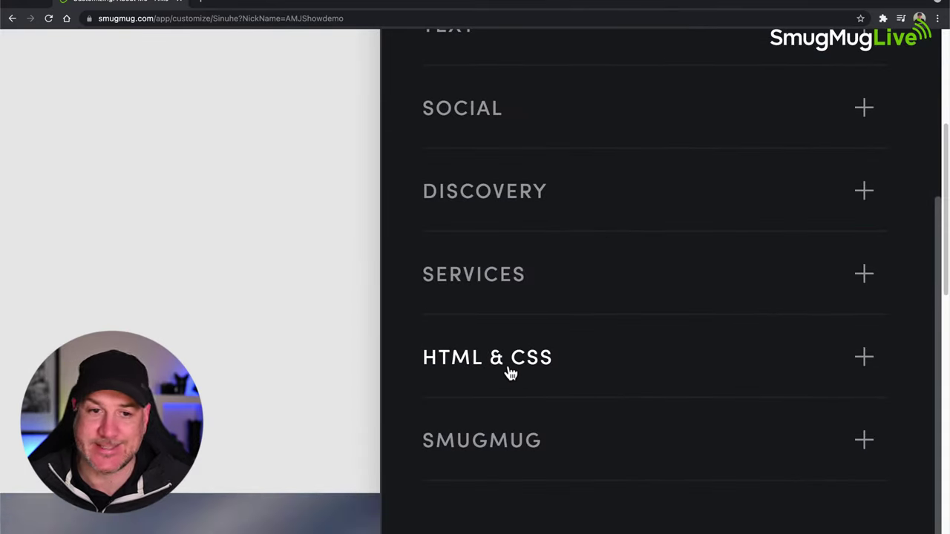
click(864, 360)
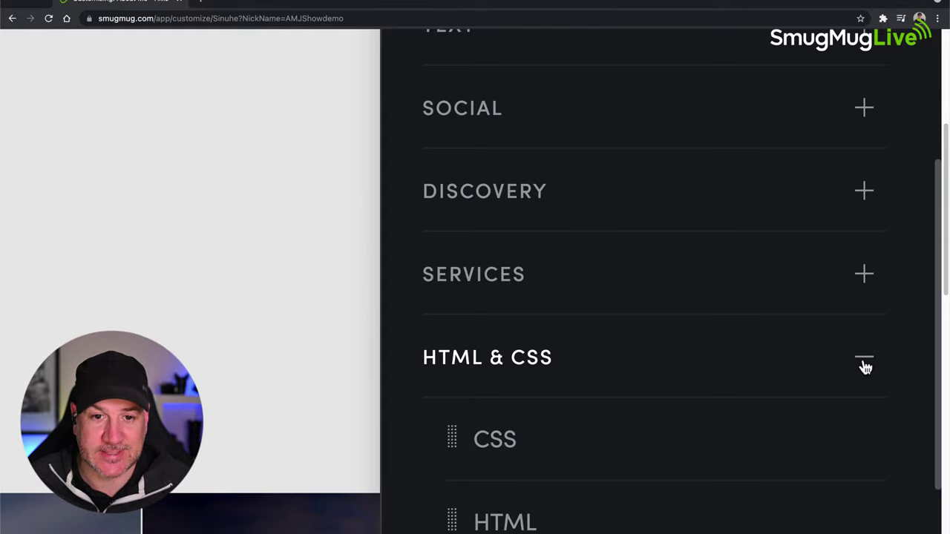
scroll(836, 346, down, 1)
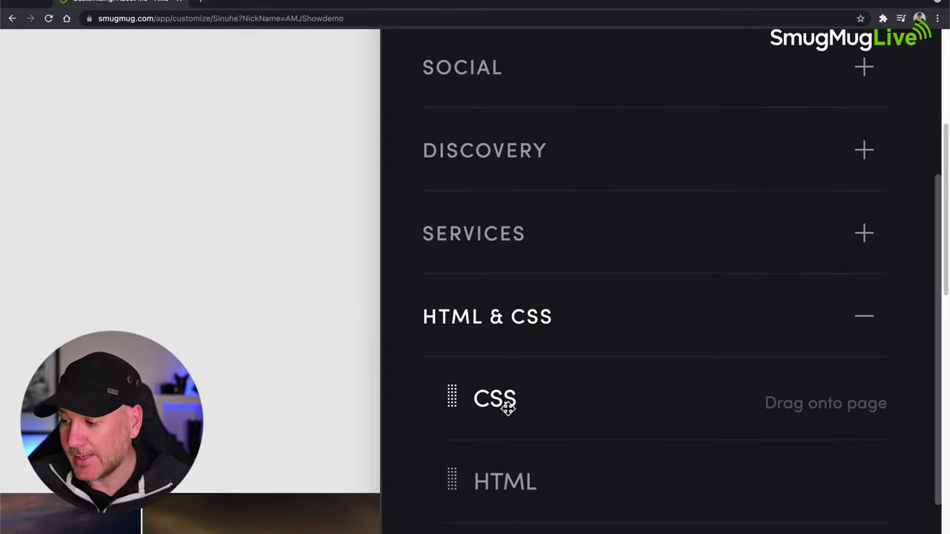
- Place a CSS block between the keyword cloud and the photo slideshow, and cancel its empty code entry
drag(507, 407, 339, 266)
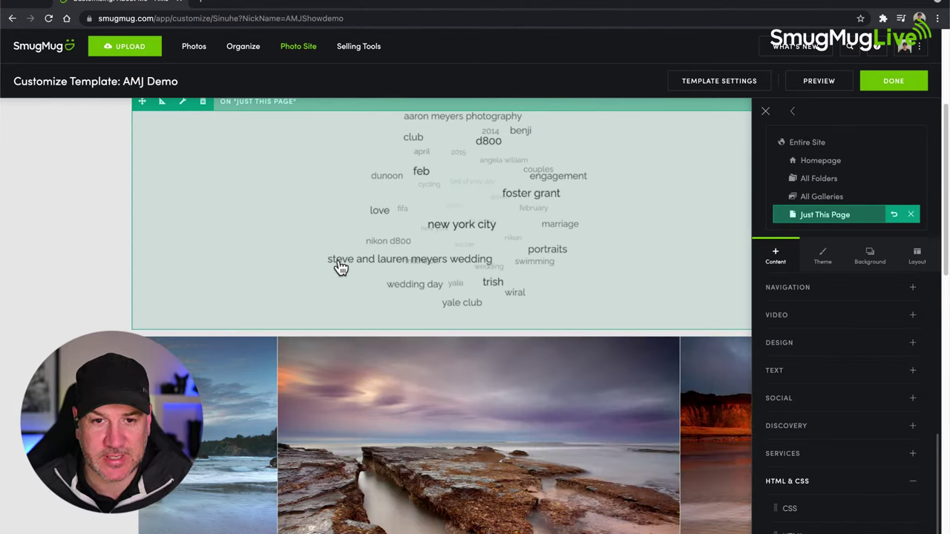
scroll(844, 434, down, 1)
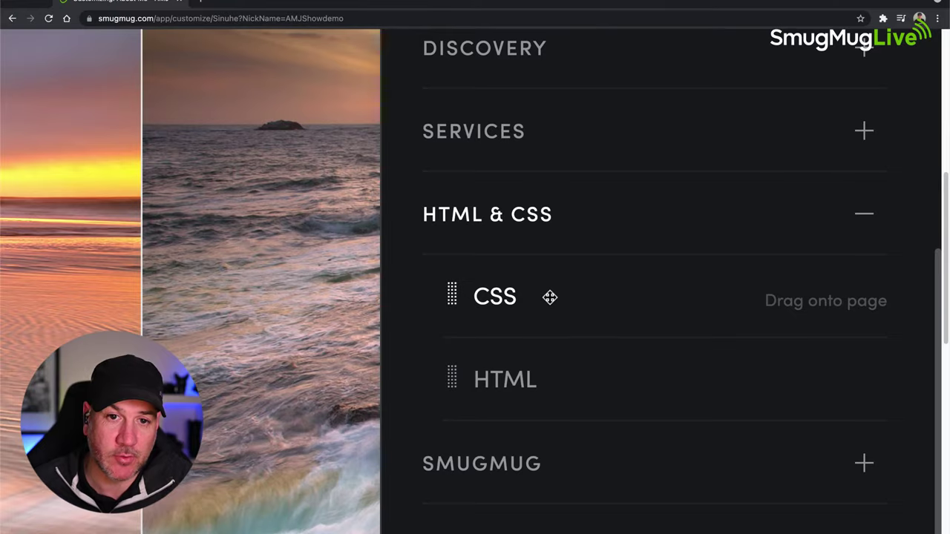
drag(549, 297, 641, 377)
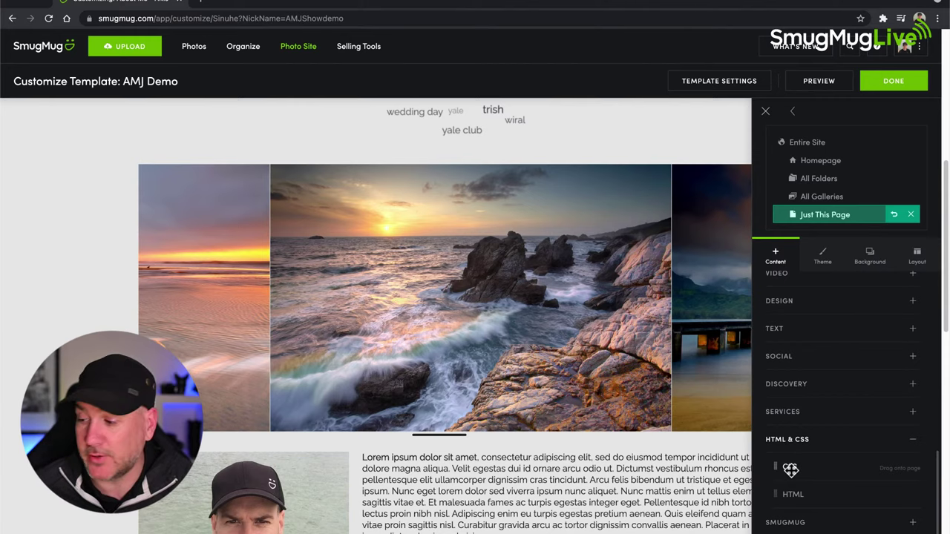
drag(790, 468, 476, 192)
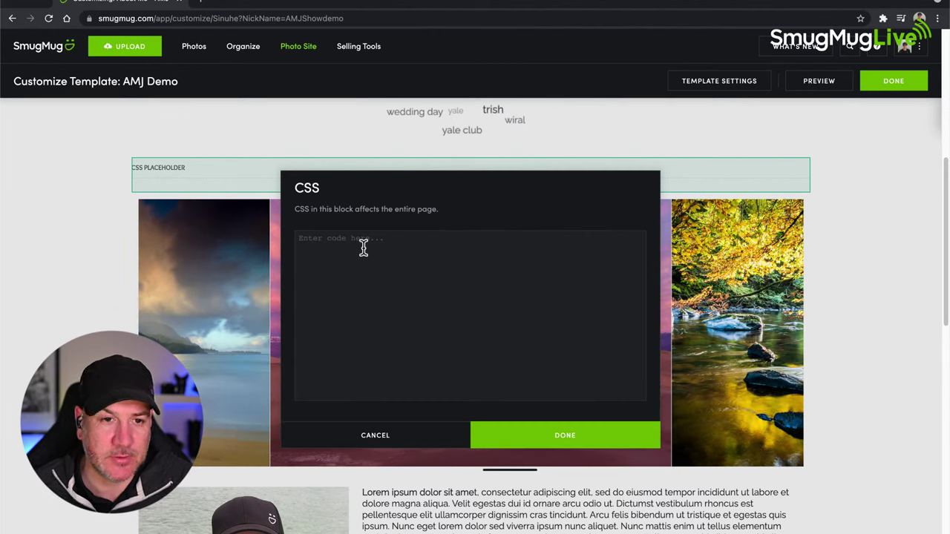
click(364, 248)
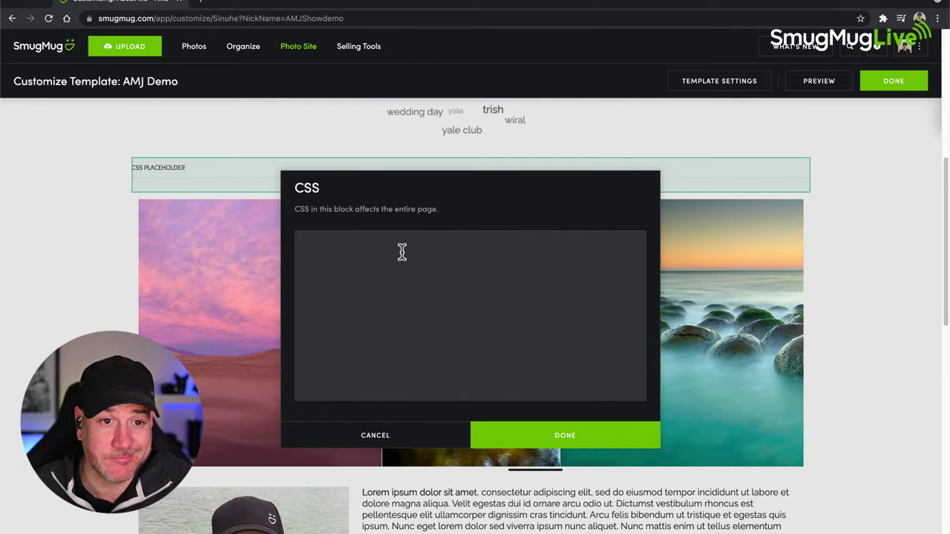
click(397, 438)
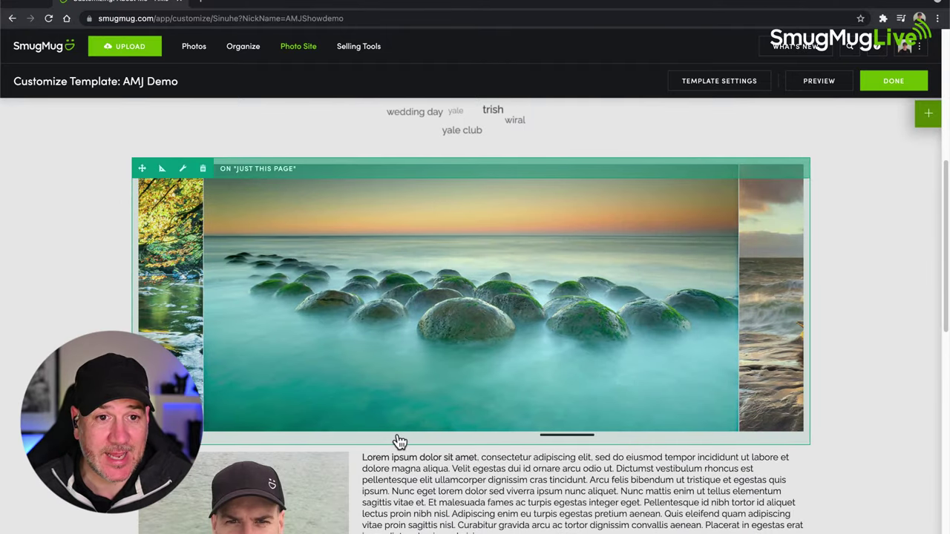